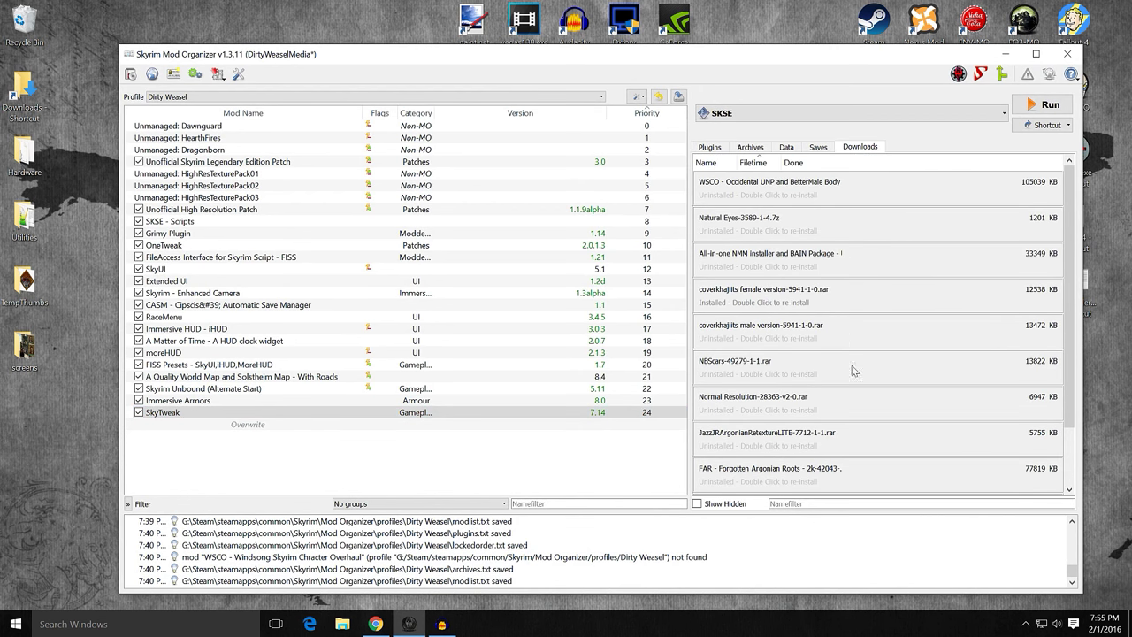
Look through the downloaded mod archives in the downloads list
{"action": "scroll", "coordinate": [879, 283], "scroll_direction": "down", "scroll_amount": 1}
{"action": "scroll", "coordinate": [846, 376], "scroll_direction": "down", "scroll_amount": 1}
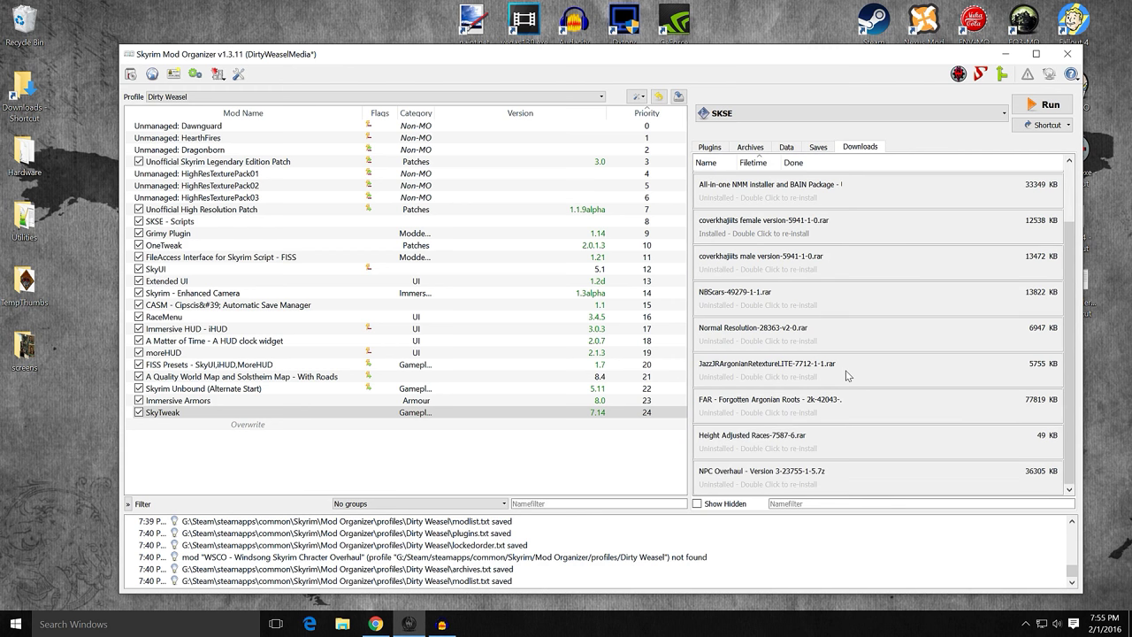
{"action": "scroll", "coordinate": [846, 376], "scroll_direction": "up", "scroll_amount": 1}
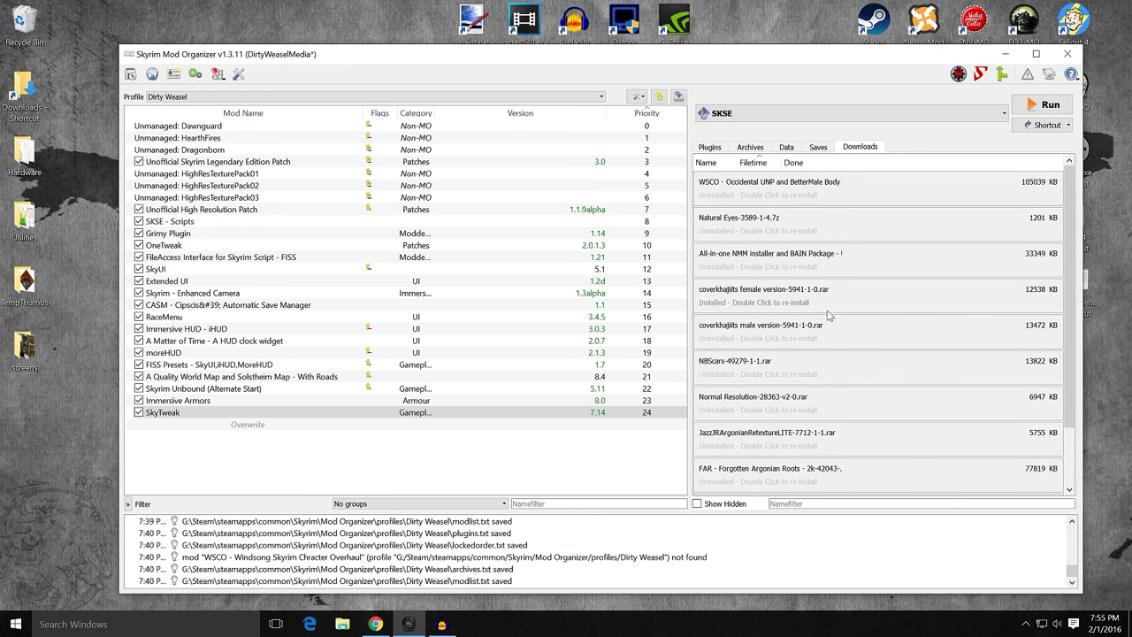
{"action": "mouse_move", "coordinate": [828, 332]}
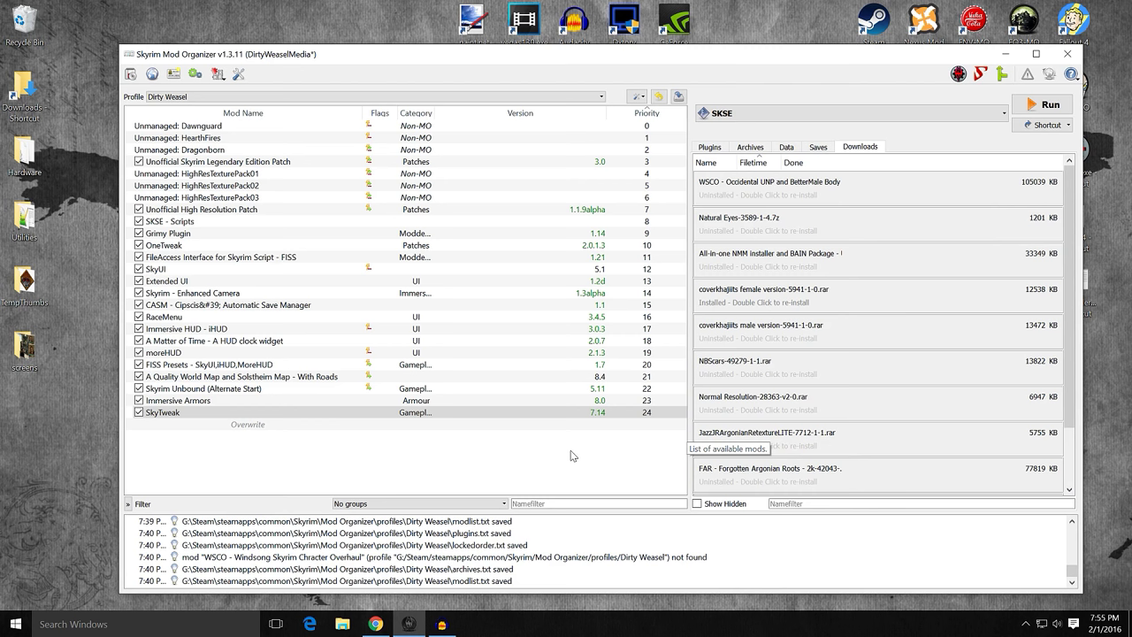
Switch to Chrome and look over the WSCO - Windsong Skyrim Character Overhaul mod page and the start of its description
{"action": "left_click", "coordinate": [378, 624]}
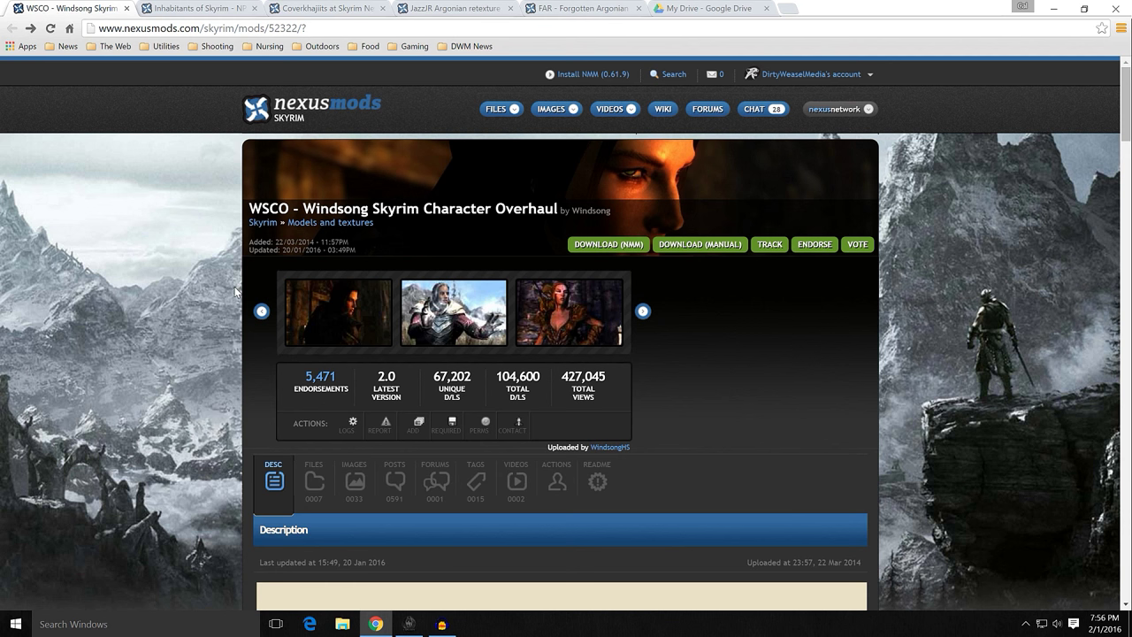
{"action": "scroll", "coordinate": [236, 290], "scroll_direction": "down", "scroll_amount": 2}
{"action": "scroll", "coordinate": [236, 290], "scroll_direction": "down", "scroll_amount": 4}
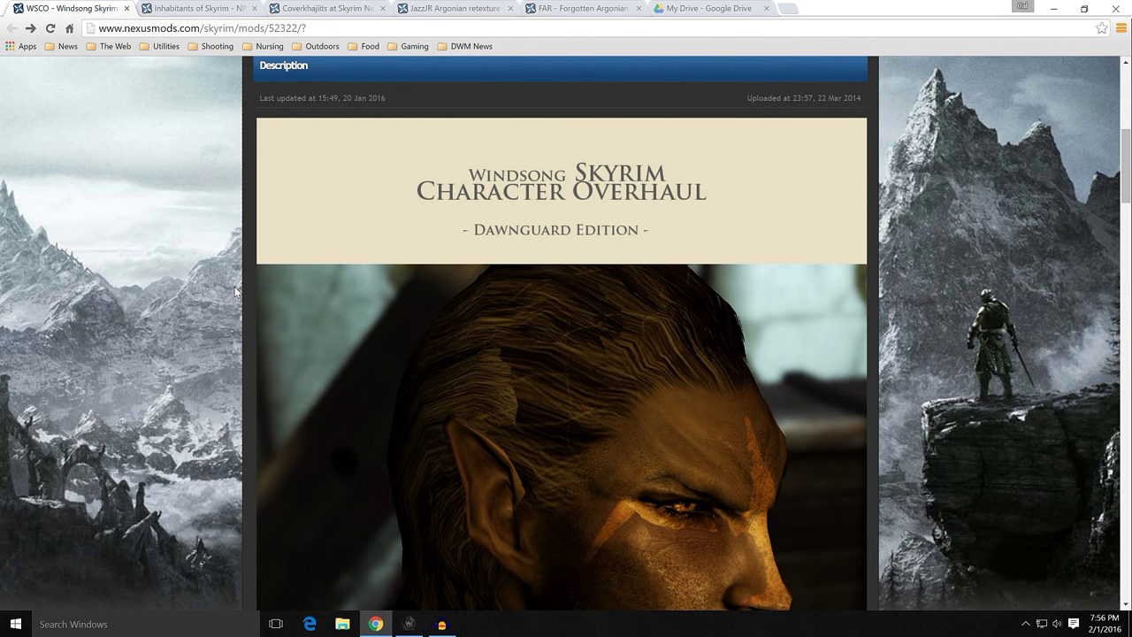
{"action": "scroll", "coordinate": [236, 290], "scroll_direction": "down", "scroll_amount": 2}
{"action": "scroll", "coordinate": [236, 290], "scroll_direction": "up", "scroll_amount": 5}
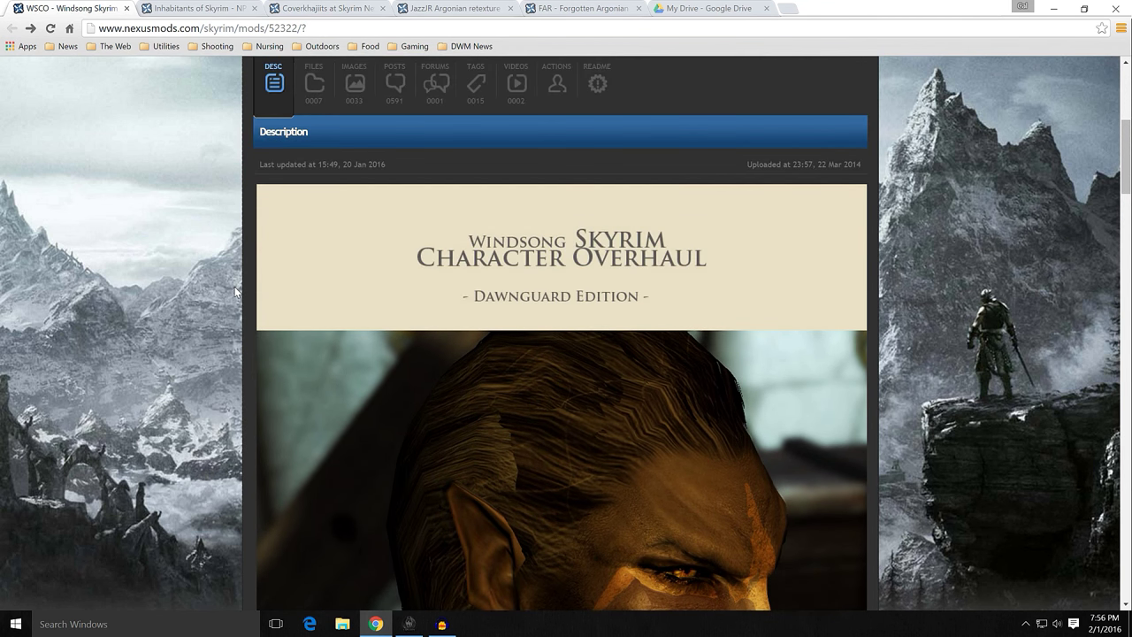
{"action": "scroll", "coordinate": [236, 290], "scroll_direction": "up", "scroll_amount": 2}
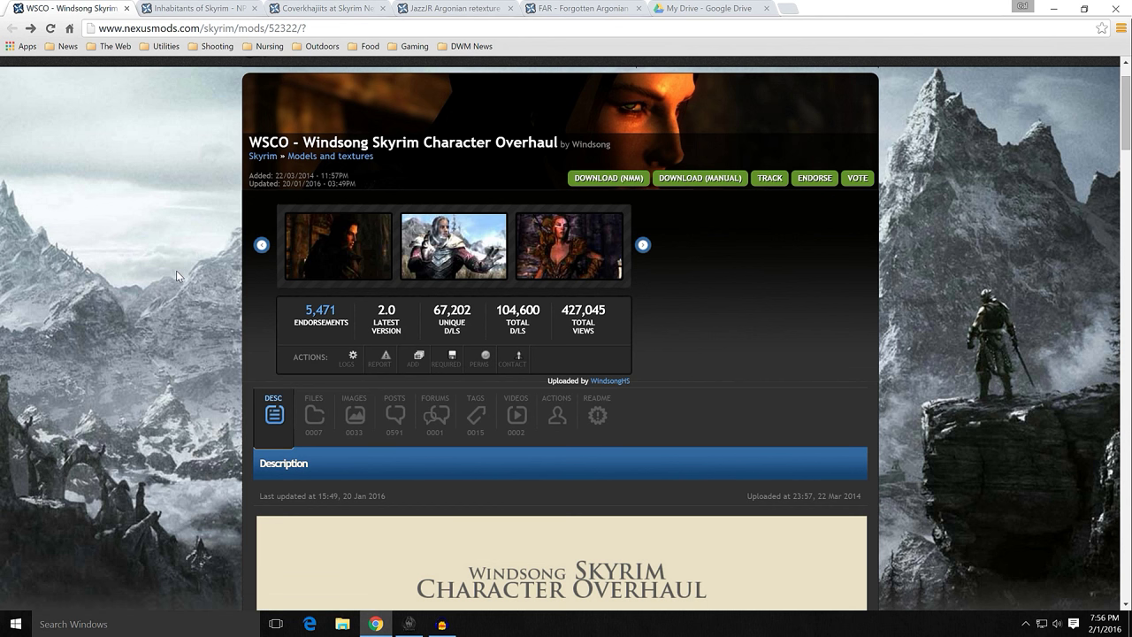
Open the mod's image gallery and view the Redguard picture and the fourth picture of the first row at full size
{"action": "left_click", "coordinate": [354, 415]}
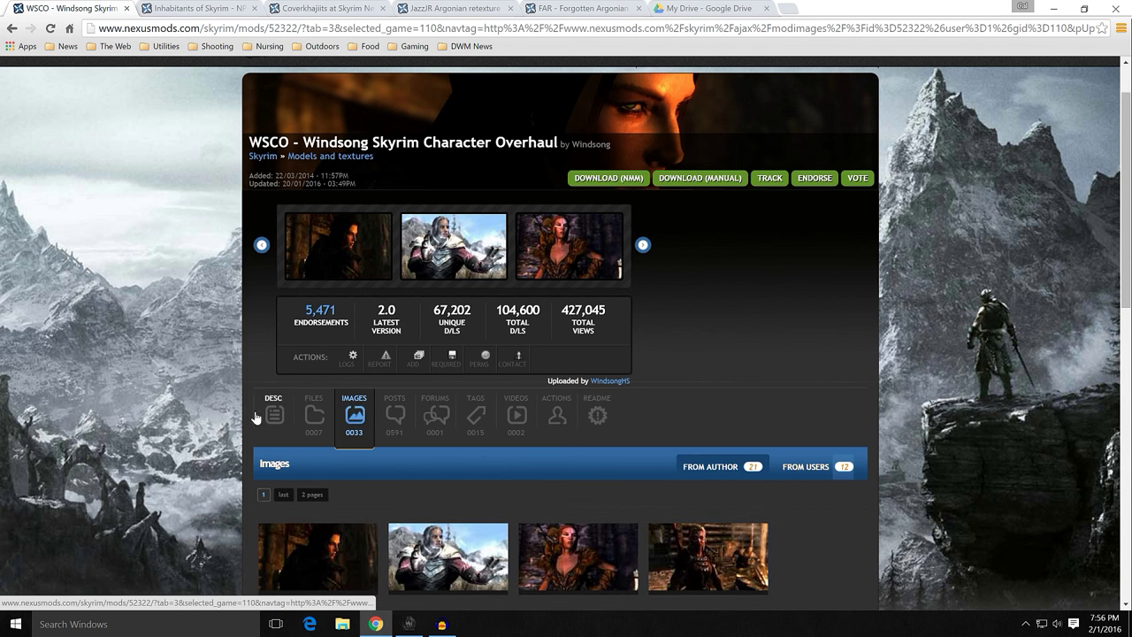
{"action": "scroll", "coordinate": [232, 412], "scroll_direction": "down", "scroll_amount": 3}
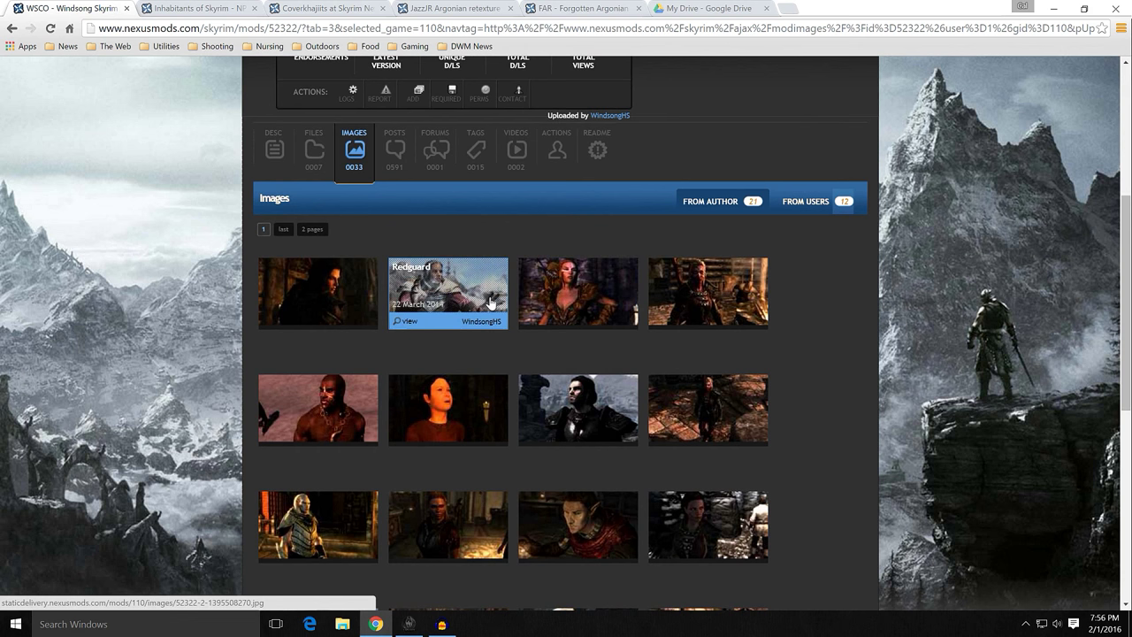
{"action": "left_click", "coordinate": [492, 303]}
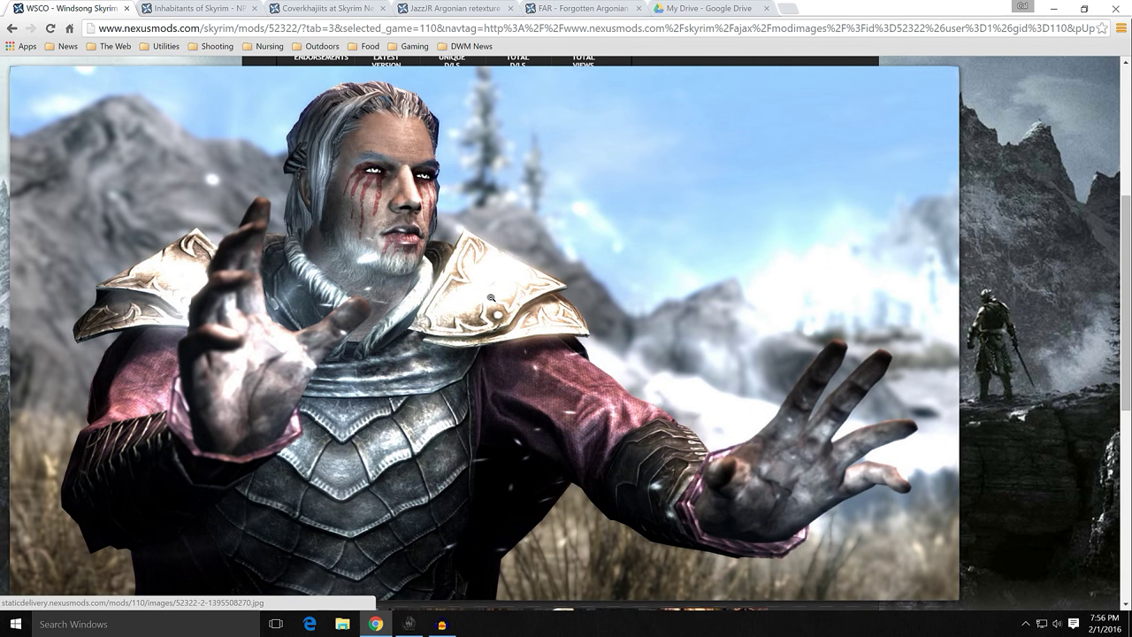
{"action": "left_click", "coordinate": [492, 298]}
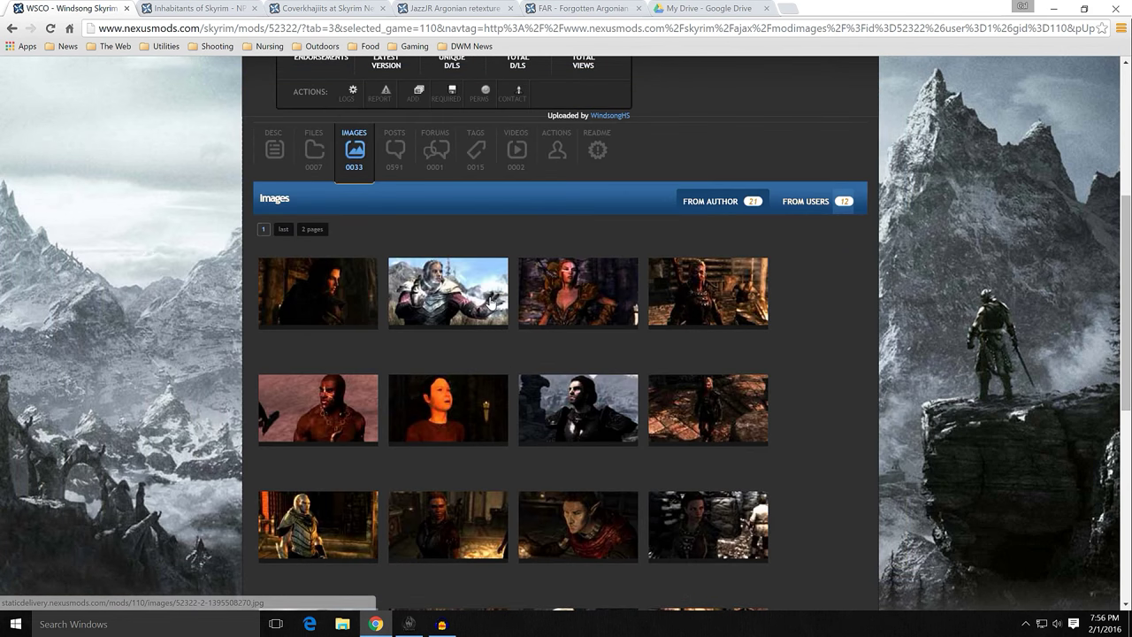
{"action": "left_click", "coordinate": [691, 302]}
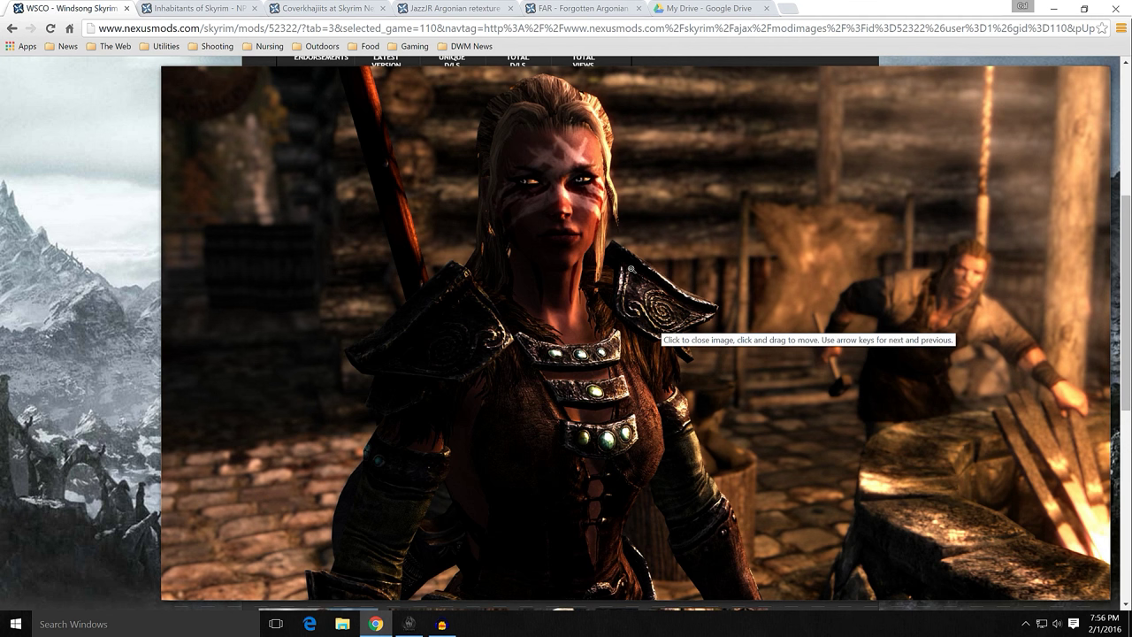
{"action": "left_click", "coordinate": [601, 315]}
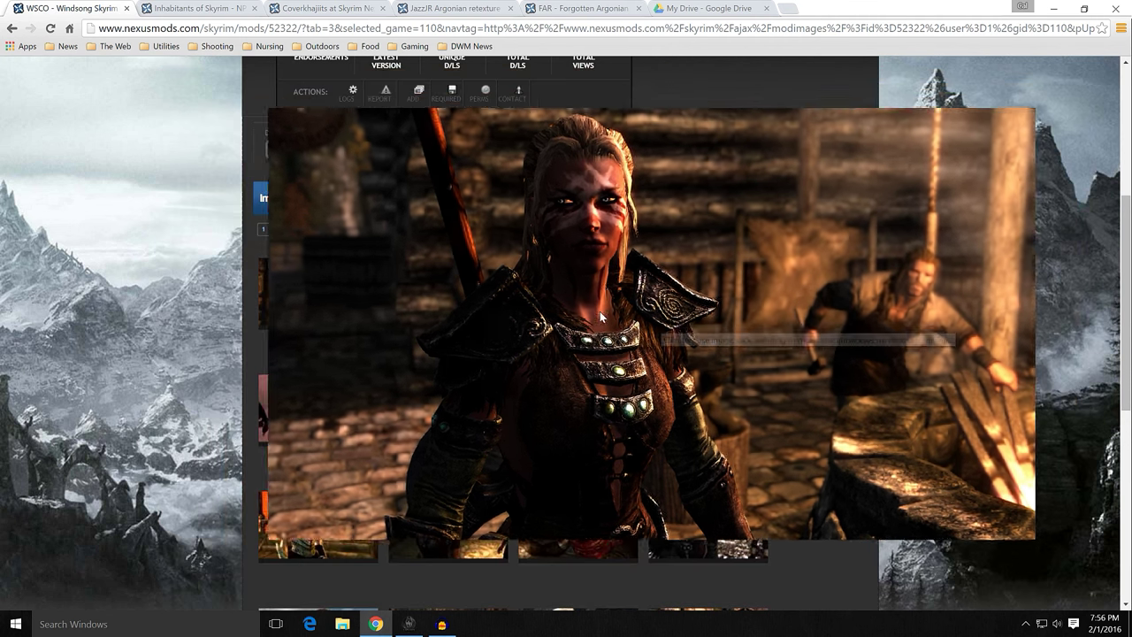
View the pale elf in light armour and the Gelebor picture at full size, and return to the head of the mod page
{"action": "scroll", "coordinate": [562, 338], "scroll_direction": "down", "scroll_amount": 3}
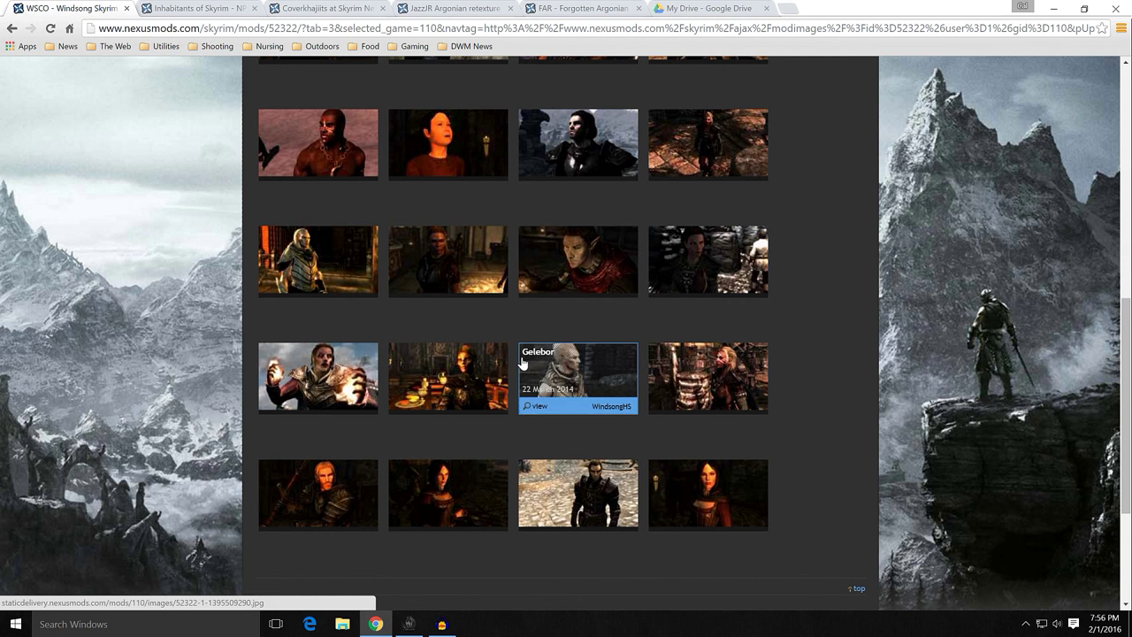
{"action": "left_click", "coordinate": [324, 273]}
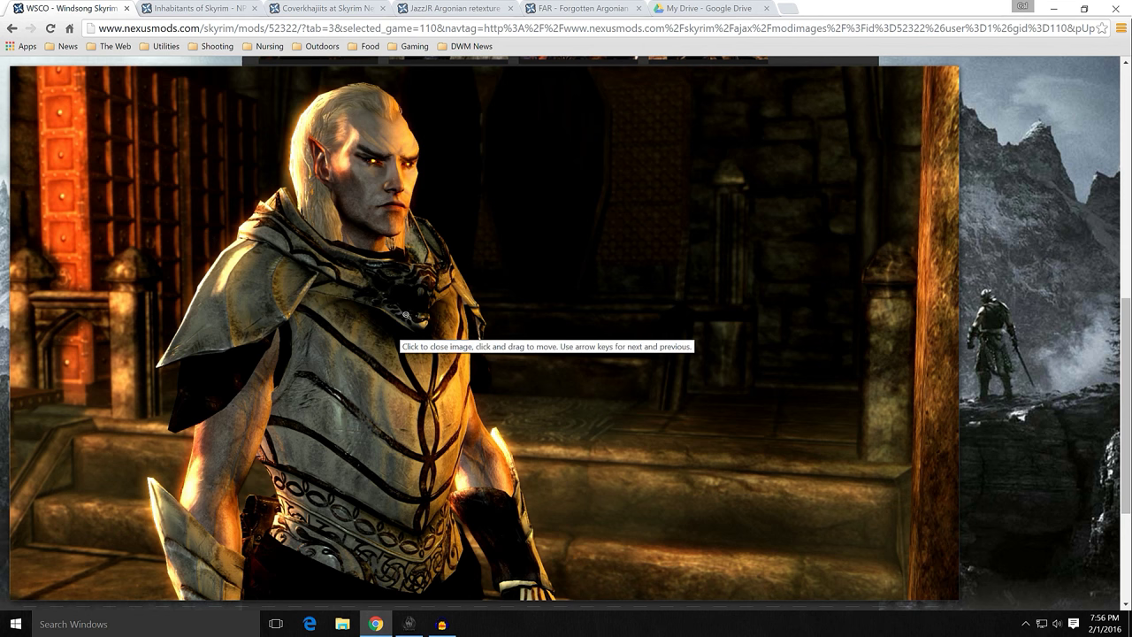
{"action": "left_click", "coordinate": [406, 315]}
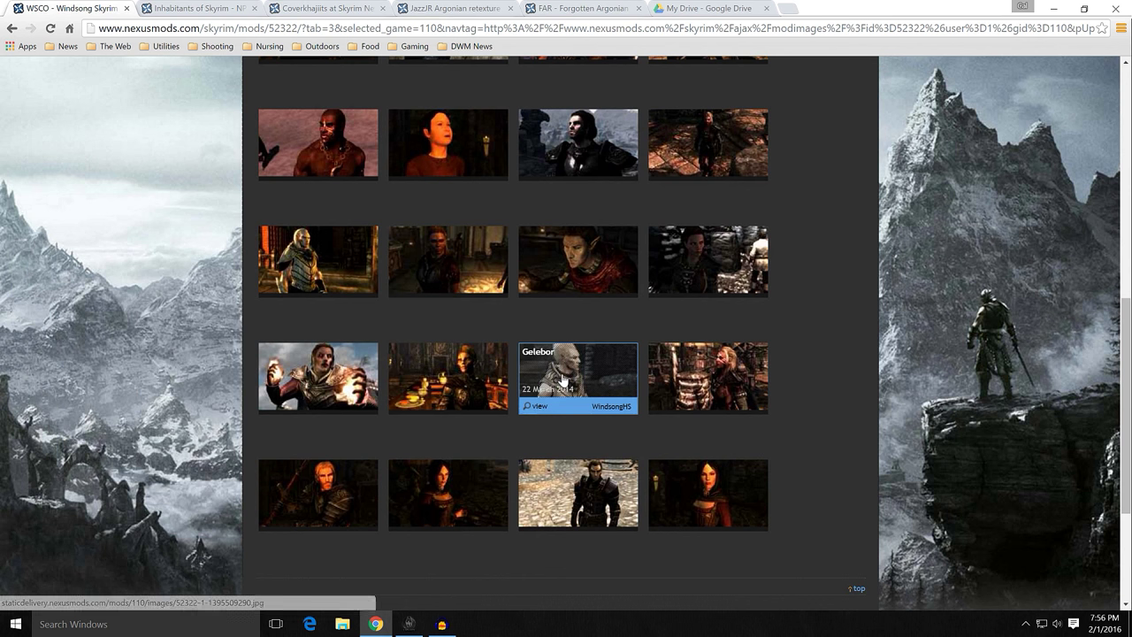
{"action": "left_click", "coordinate": [562, 378]}
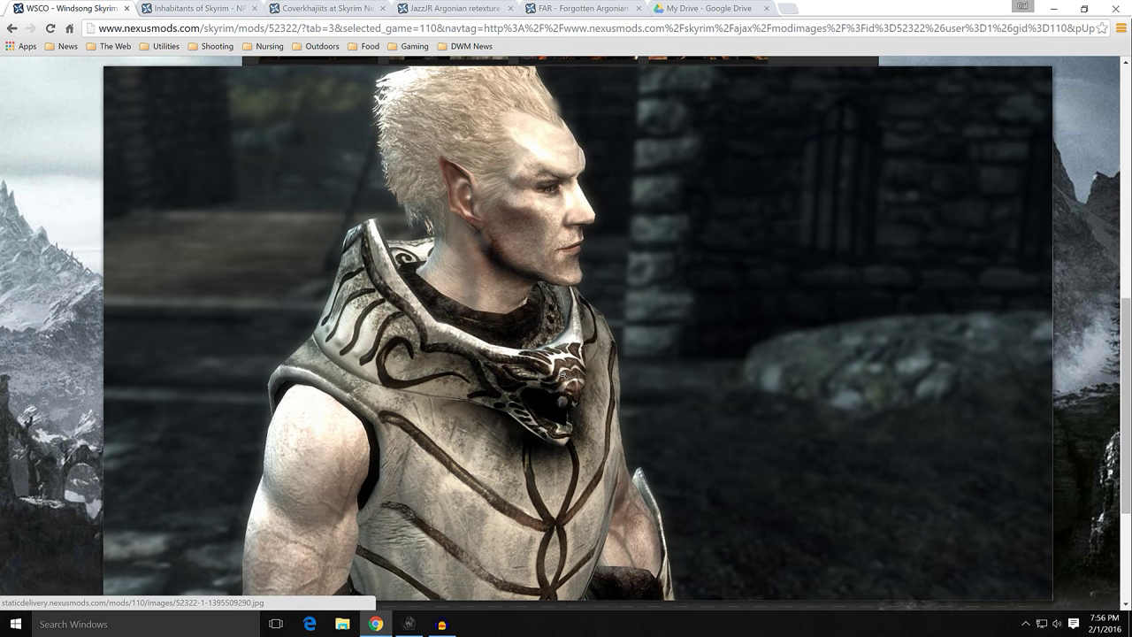
{"action": "left_click", "coordinate": [563, 376]}
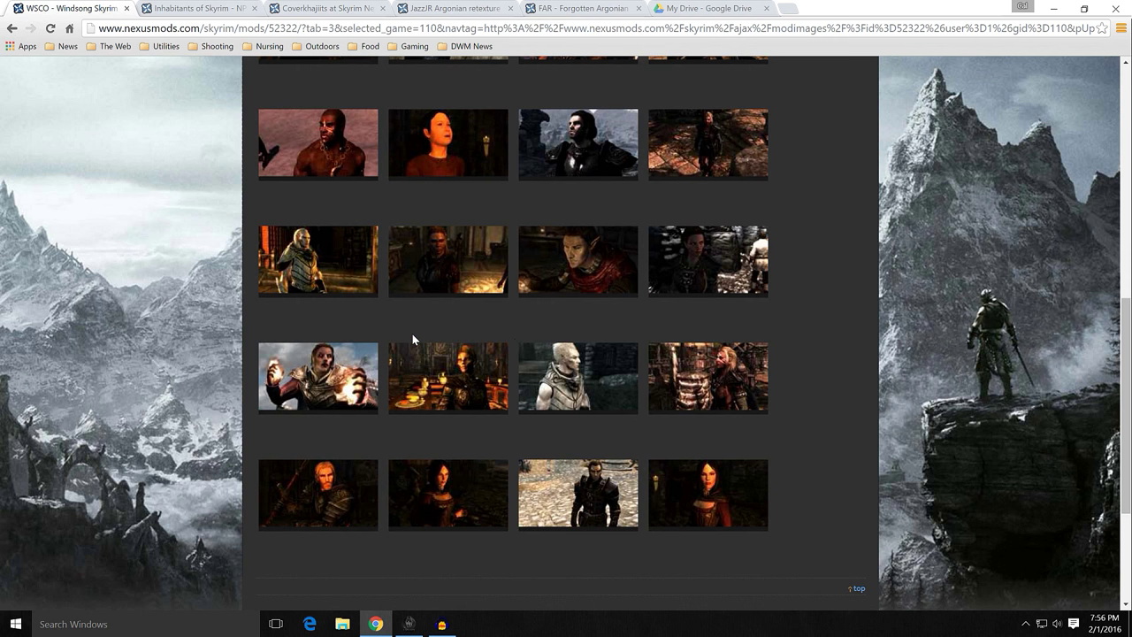
{"action": "scroll", "coordinate": [413, 333], "scroll_direction": "up", "scroll_amount": 1}
{"action": "mouse_move", "coordinate": [403, 347]}
{"action": "scroll", "coordinate": [403, 346], "scroll_direction": "up", "scroll_amount": 2}
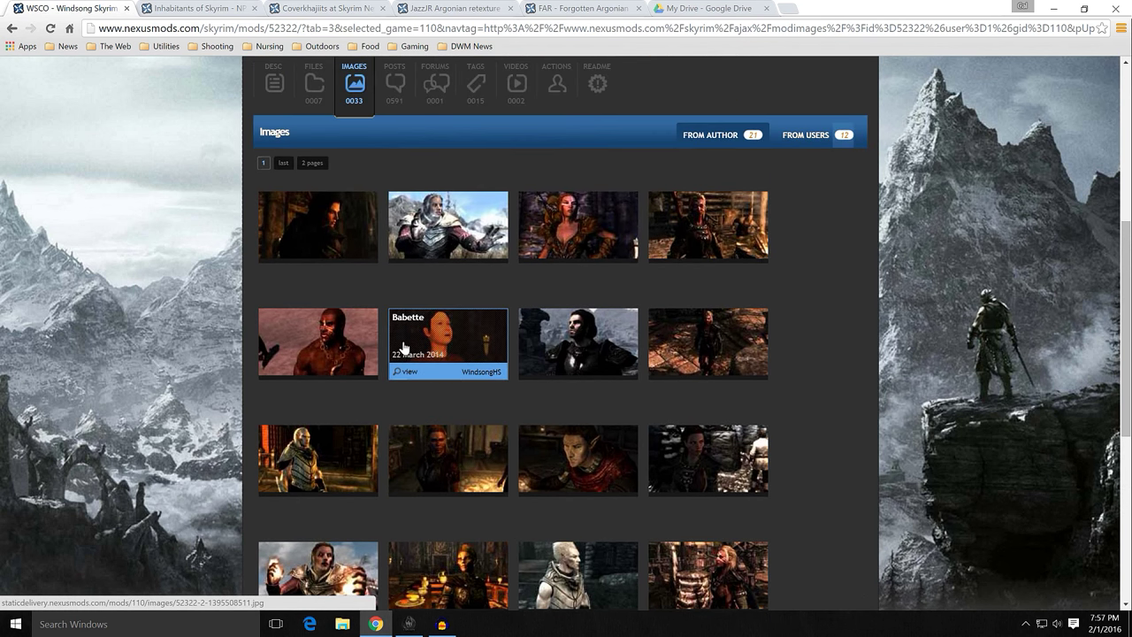
{"action": "scroll", "coordinate": [382, 314], "scroll_direction": "up", "scroll_amount": 3}
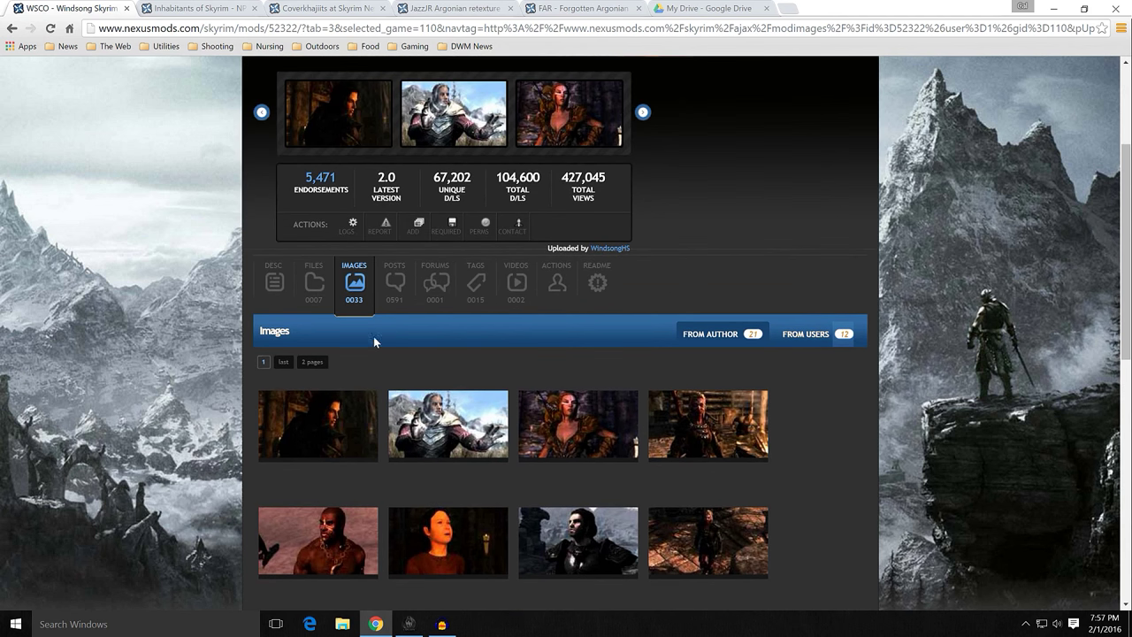
{"action": "scroll", "coordinate": [374, 336], "scroll_direction": "up", "scroll_amount": 2}
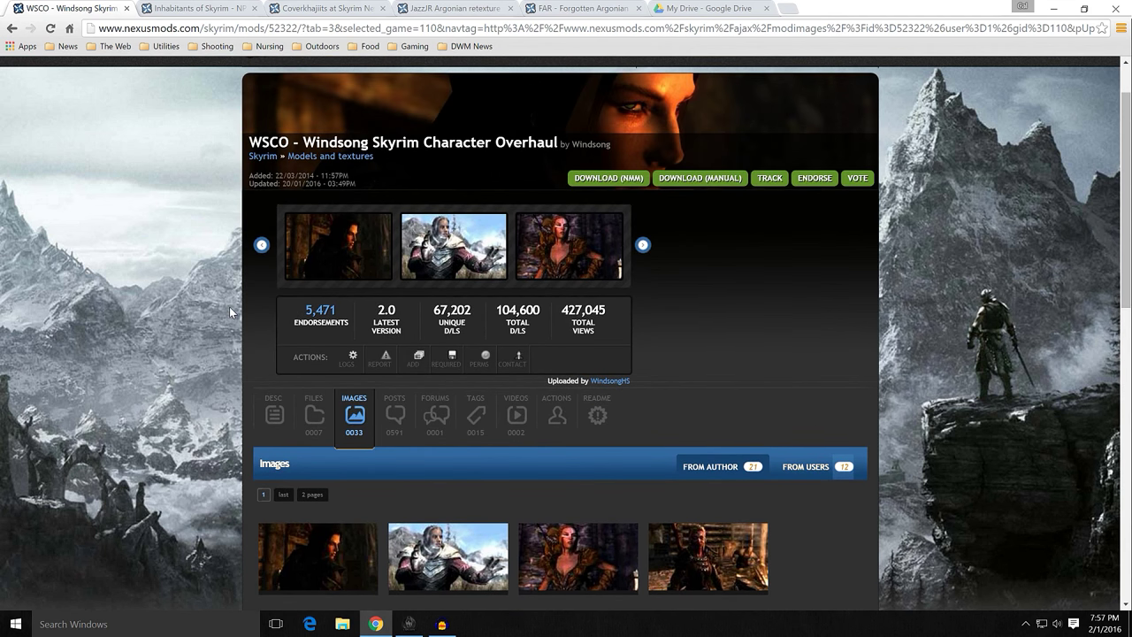
Reopen the mod's description and read its Features section
{"action": "left_click", "coordinate": [270, 402]}
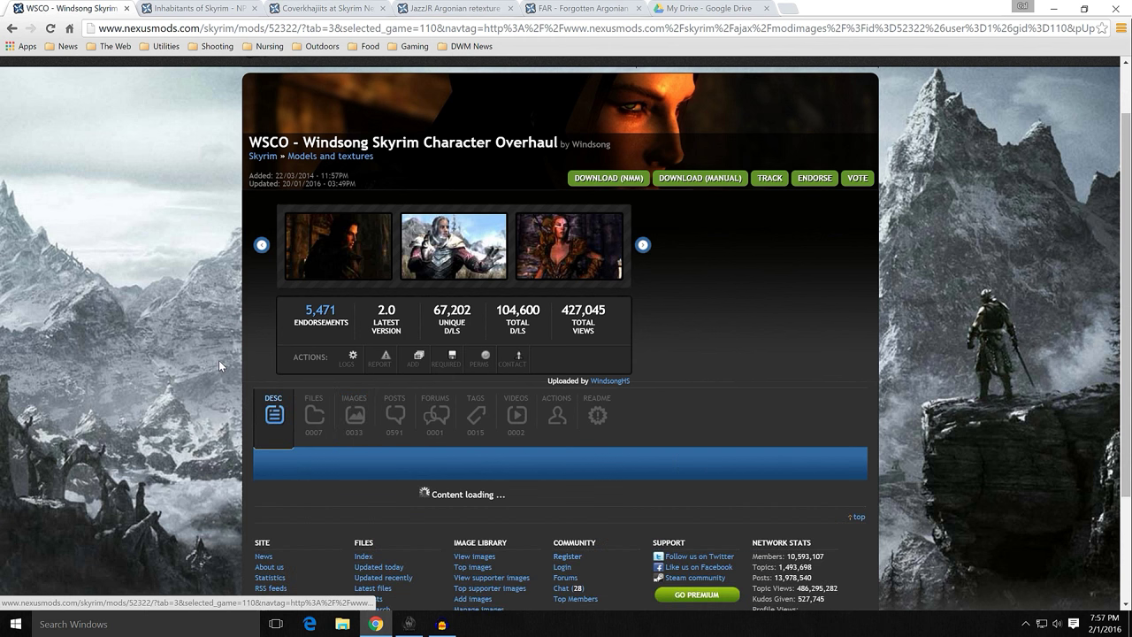
{"action": "scroll", "coordinate": [219, 360], "scroll_direction": "down", "scroll_amount": 2}
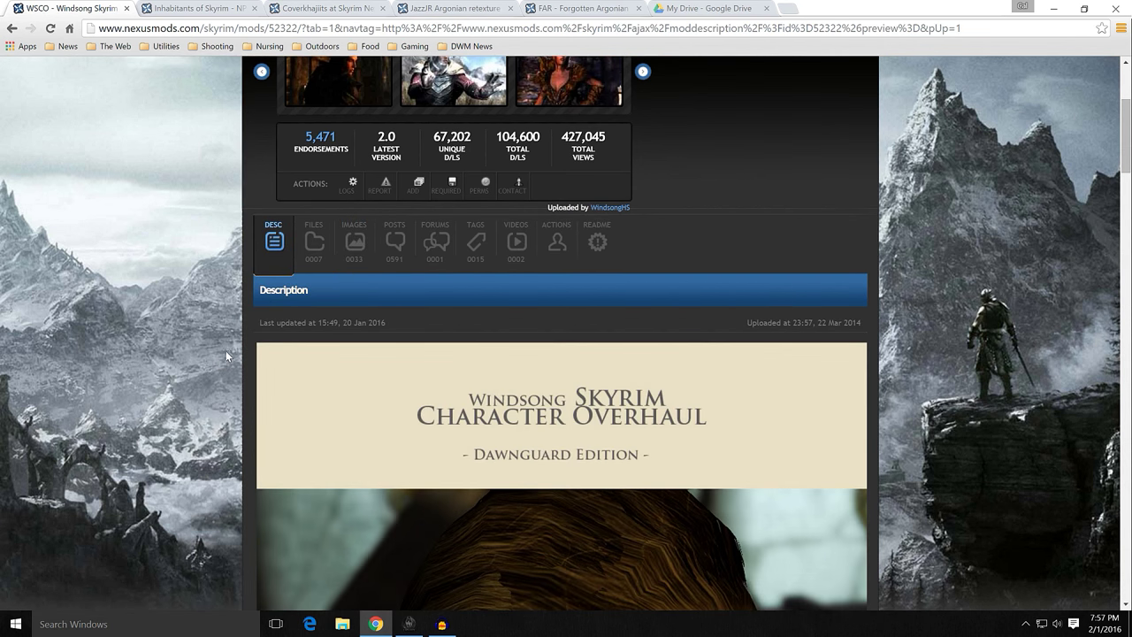
{"action": "scroll", "coordinate": [224, 351], "scroll_direction": "down", "scroll_amount": 2}
{"action": "scroll", "coordinate": [239, 345], "scroll_direction": "down", "scroll_amount": 2}
{"action": "scroll", "coordinate": [239, 345], "scroll_direction": "down", "scroll_amount": 4}
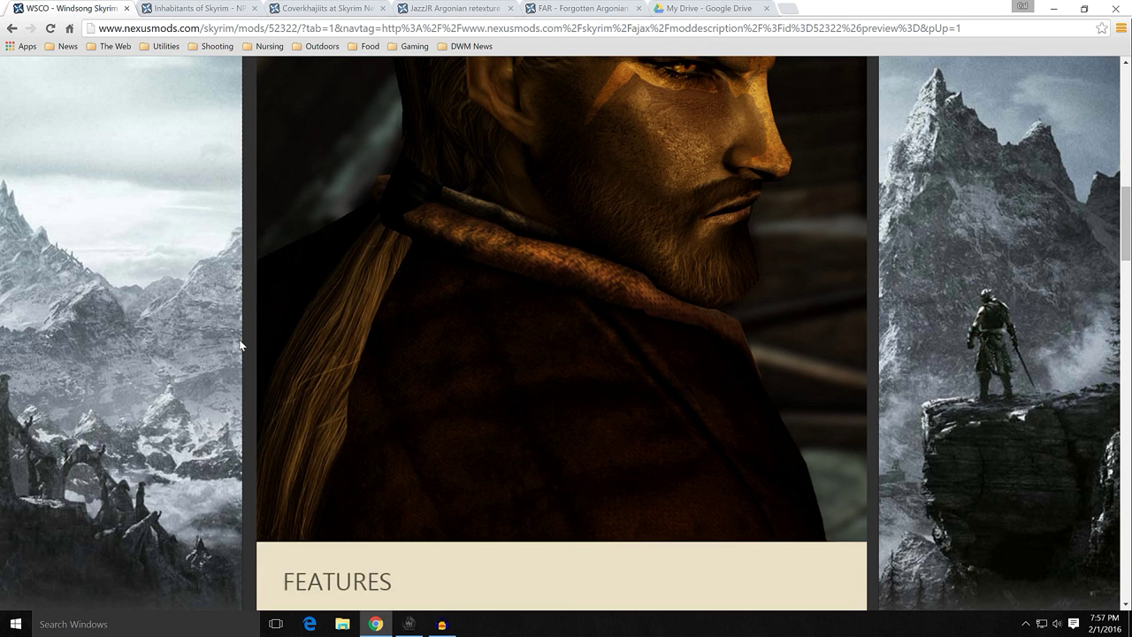
{"action": "scroll", "coordinate": [240, 345], "scroll_direction": "down", "scroll_amount": 4}
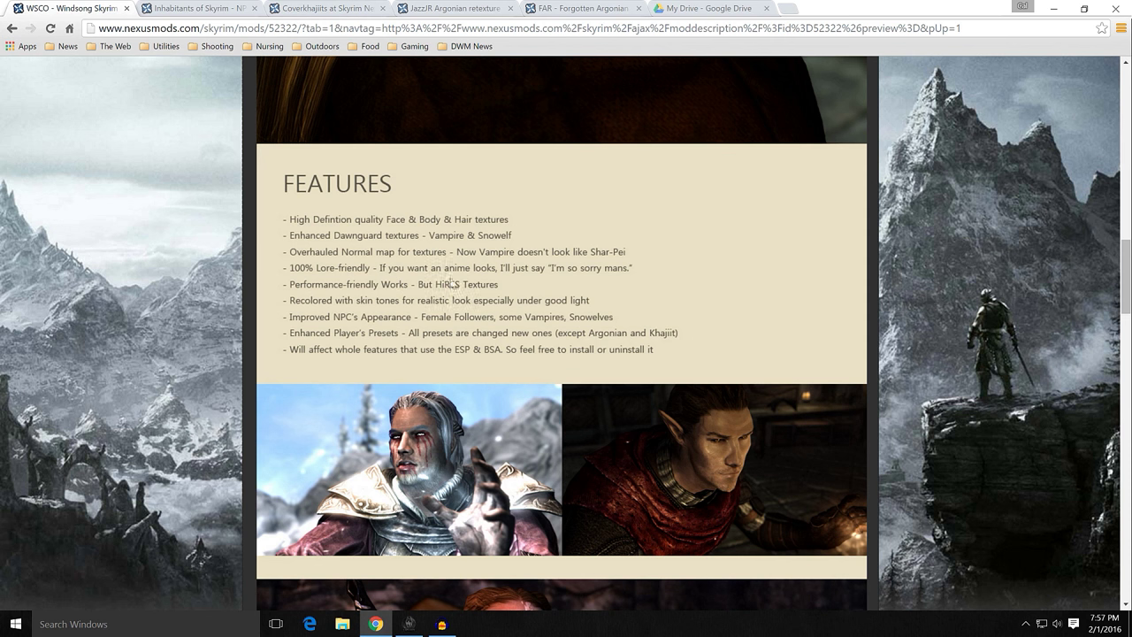
{"action": "scroll", "coordinate": [408, 275], "scroll_direction": "down", "scroll_amount": 1}
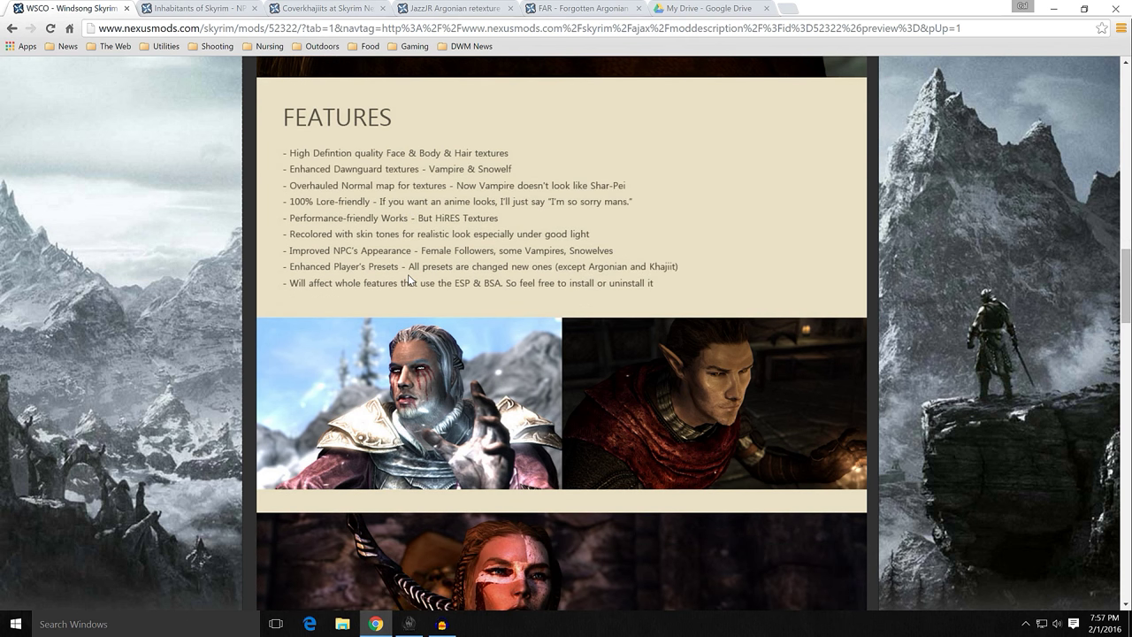
{"action": "scroll", "coordinate": [408, 274], "scroll_direction": "down", "scroll_amount": 1}
{"action": "scroll", "coordinate": [408, 274], "scroll_direction": "up", "scroll_amount": 1}
{"action": "scroll", "coordinate": [413, 294], "scroll_direction": "down", "scroll_amount": 5}
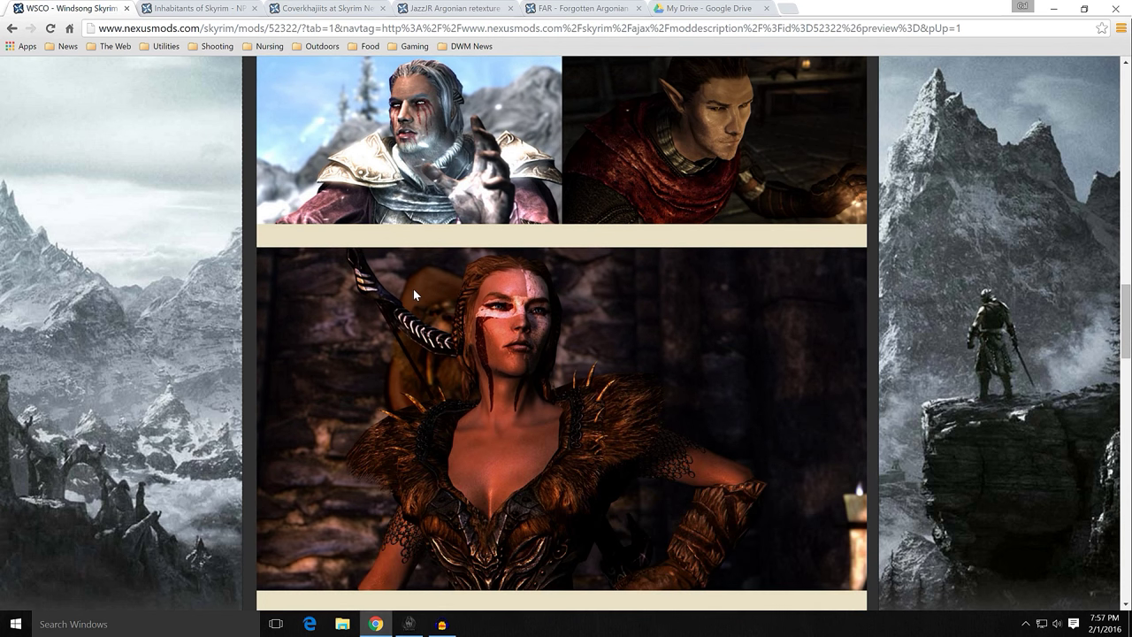
Read the Difference and Installation sections of the mod description and go back to its opening image
{"action": "scroll", "coordinate": [413, 292], "scroll_direction": "down", "scroll_amount": 5}
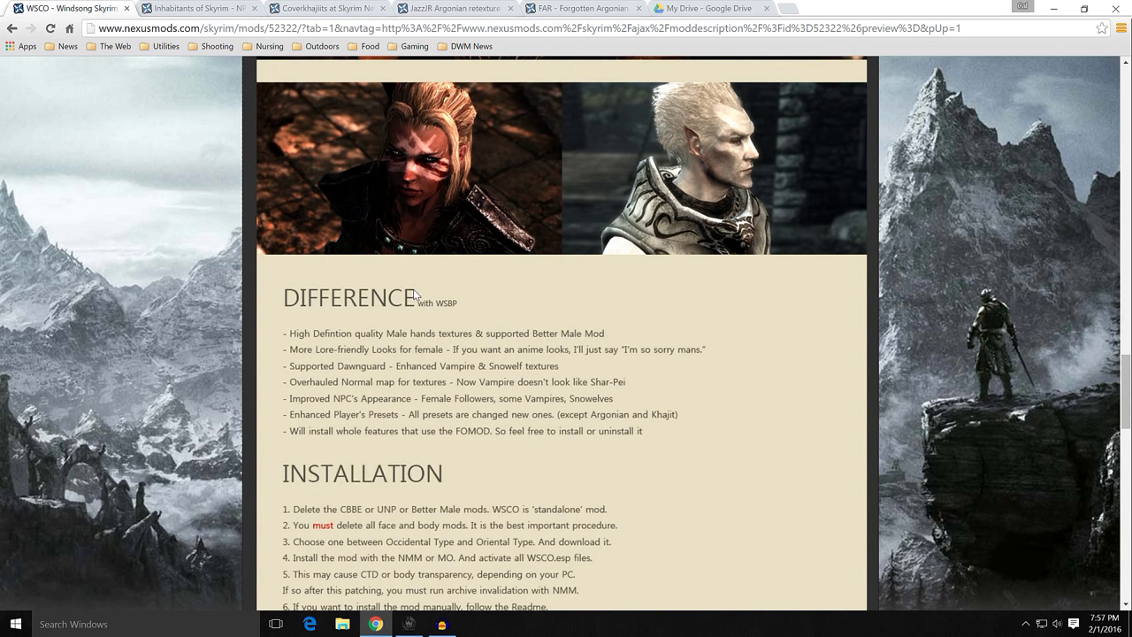
{"action": "scroll", "coordinate": [415, 294], "scroll_direction": "down", "scroll_amount": 1}
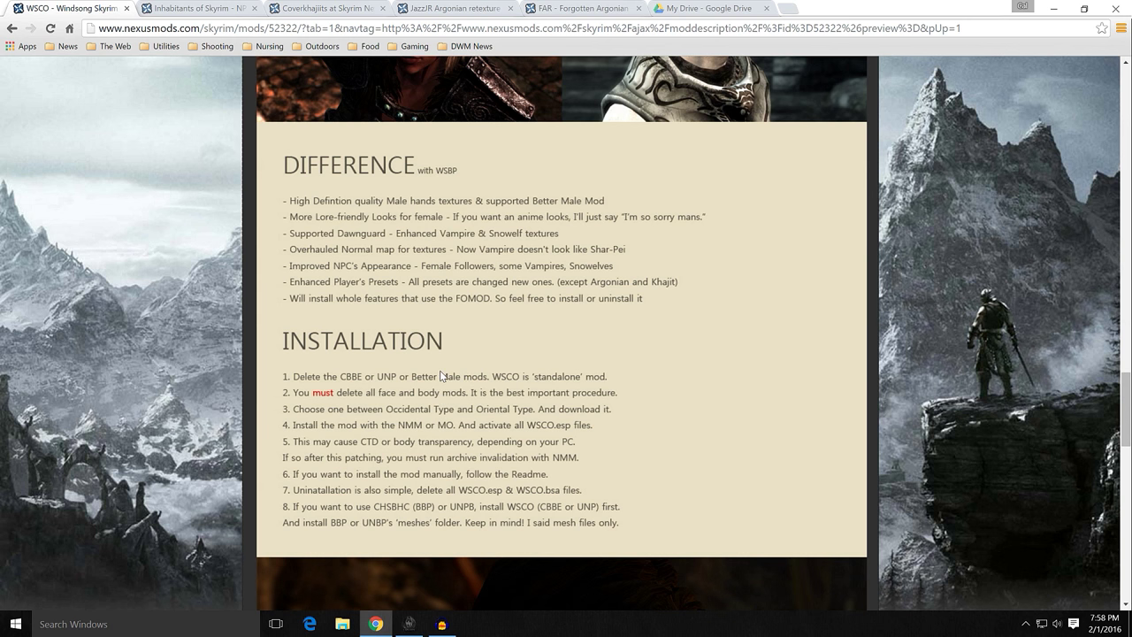
{"action": "scroll", "coordinate": [440, 375], "scroll_direction": "up", "scroll_amount": 2}
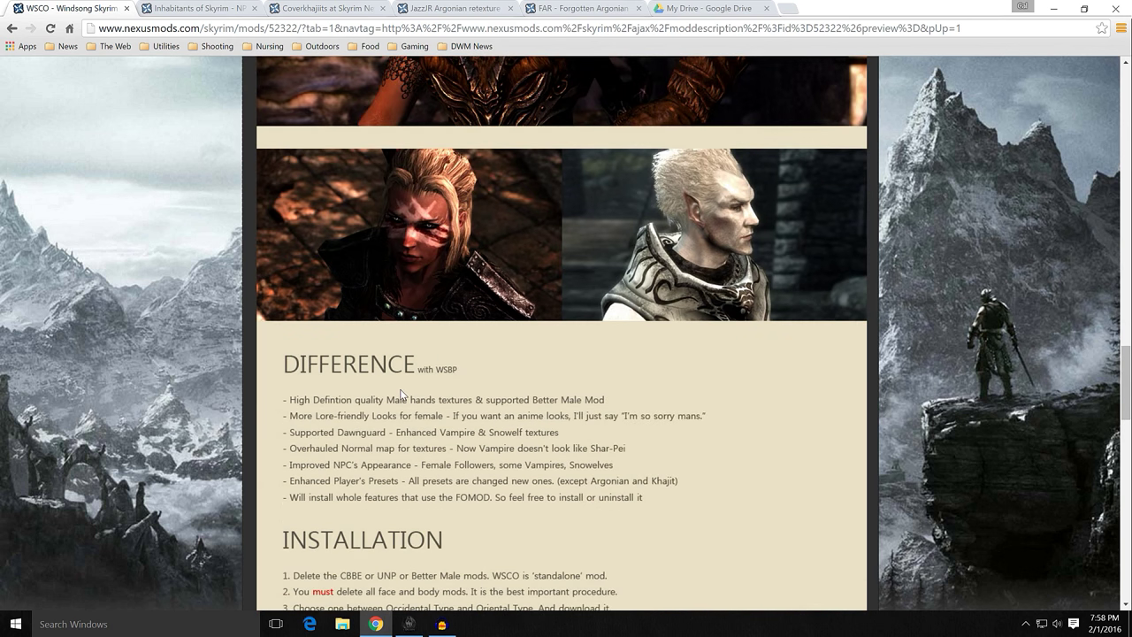
{"action": "scroll", "coordinate": [398, 371], "scroll_direction": "up", "scroll_amount": 2}
{"action": "scroll", "coordinate": [405, 367], "scroll_direction": "up", "scroll_amount": 8}
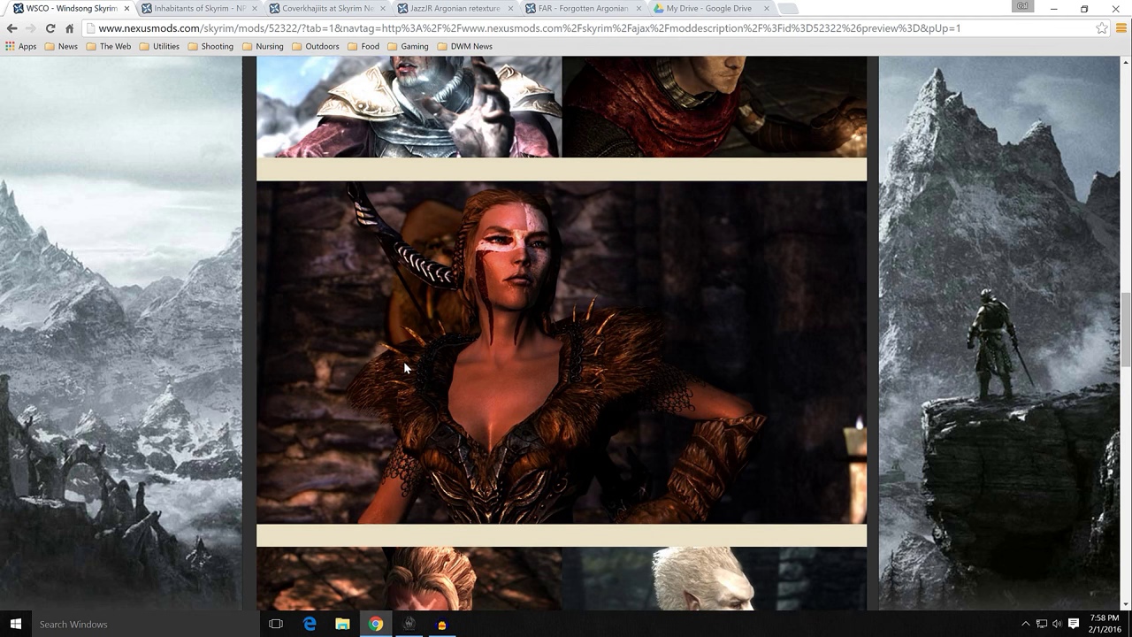
{"action": "scroll", "coordinate": [340, 366], "scroll_direction": "up", "scroll_amount": 7}
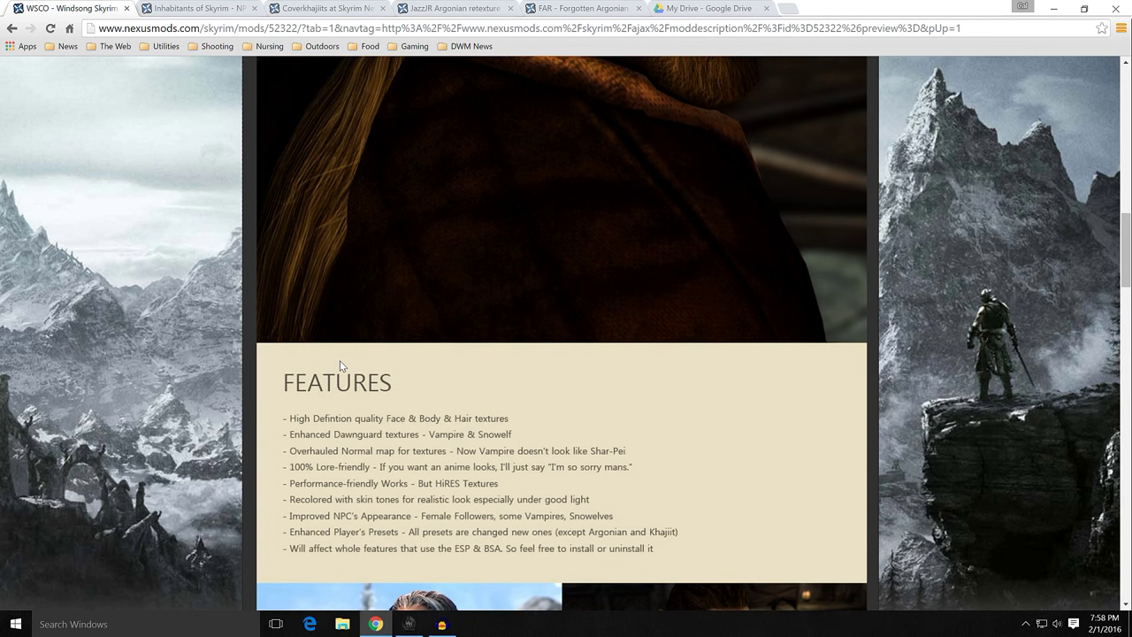
{"action": "scroll", "coordinate": [341, 365], "scroll_direction": "up", "scroll_amount": 3}
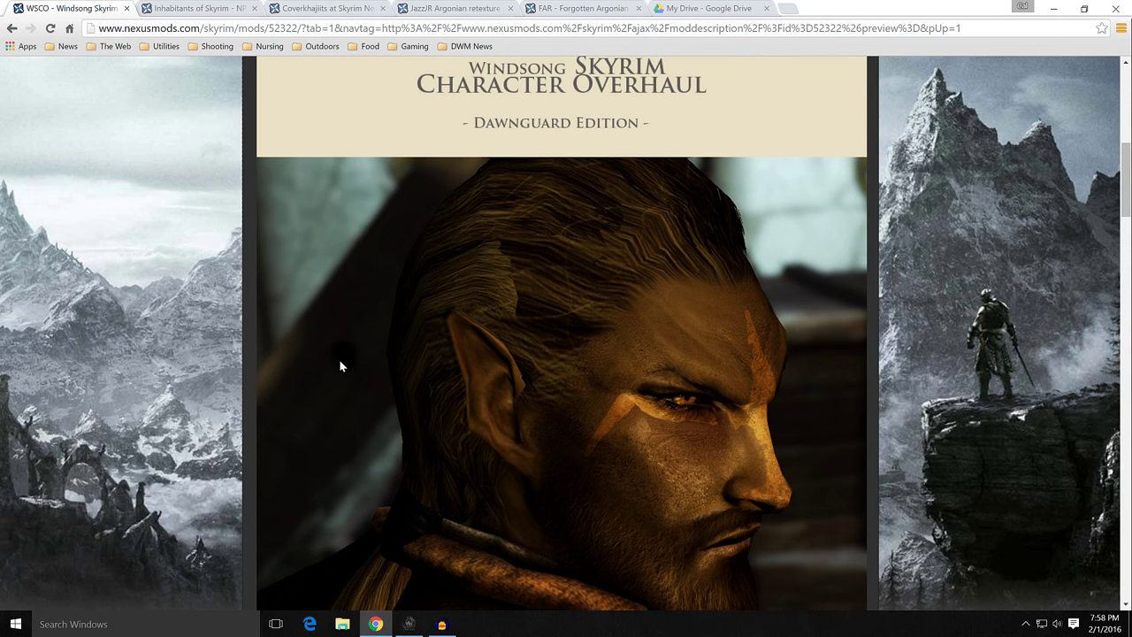
{"action": "scroll", "coordinate": [319, 388], "scroll_direction": "up", "scroll_amount": 2}
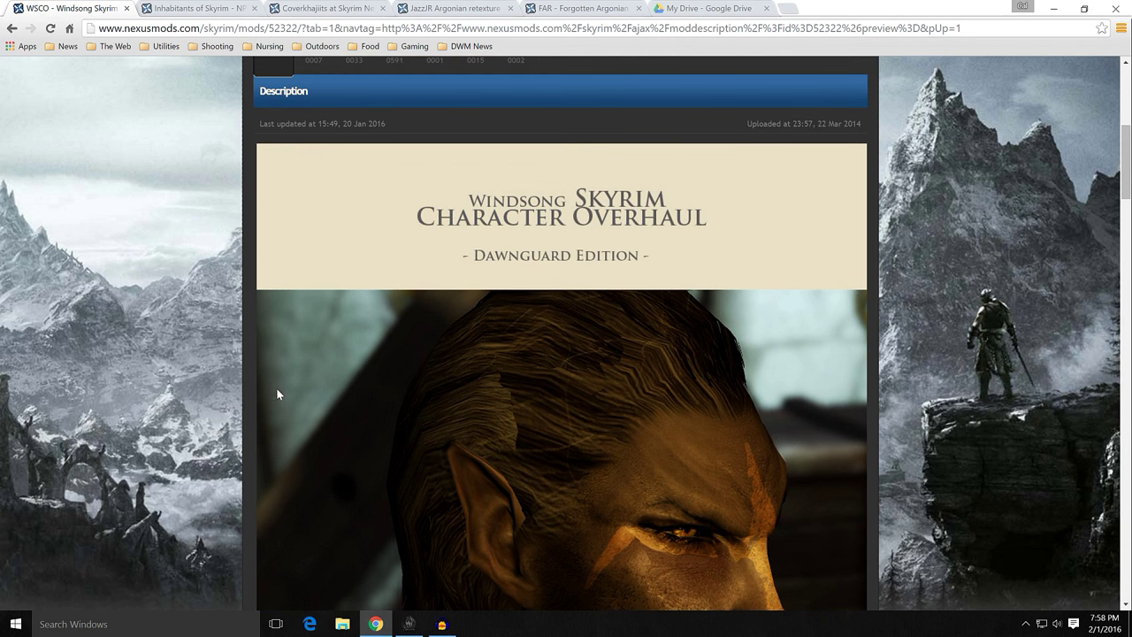
{"action": "scroll", "coordinate": [249, 393], "scroll_direction": "down", "scroll_amount": 3}
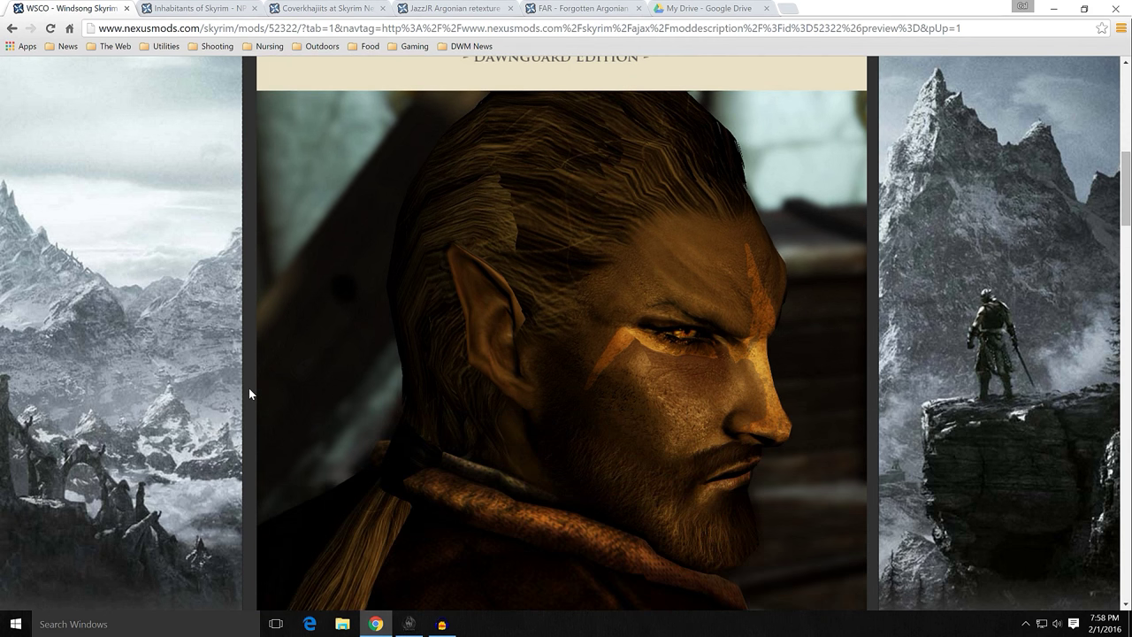
Open the WSCO mod's file list and look through its main files down to the optional ones
{"action": "scroll", "coordinate": [248, 387], "scroll_direction": "up", "scroll_amount": 6}
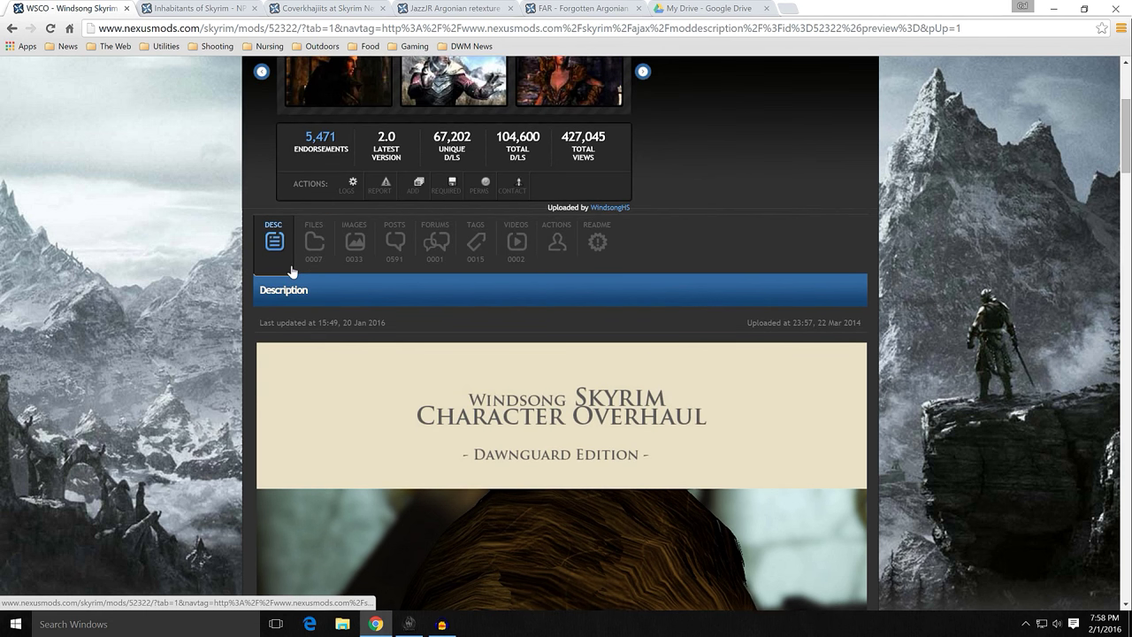
{"action": "scroll", "coordinate": [292, 271], "scroll_direction": "up", "scroll_amount": 1}
{"action": "left_click", "coordinate": [313, 331]}
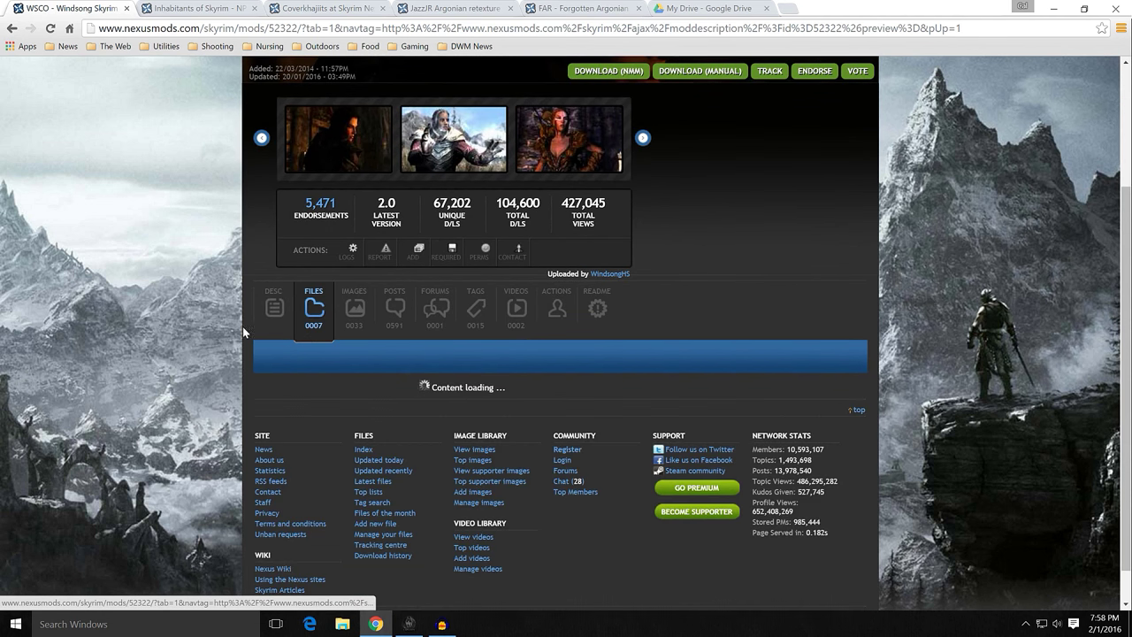
{"action": "scroll", "coordinate": [238, 328], "scroll_direction": "down", "scroll_amount": 5}
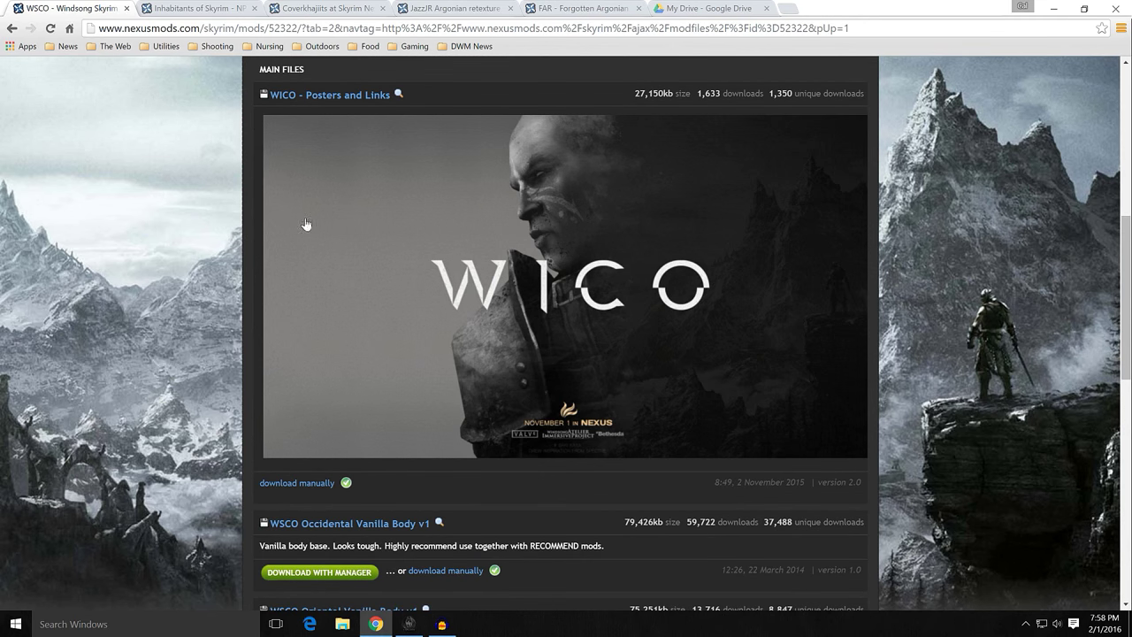
{"action": "scroll", "coordinate": [239, 317], "scroll_direction": "down", "scroll_amount": 3}
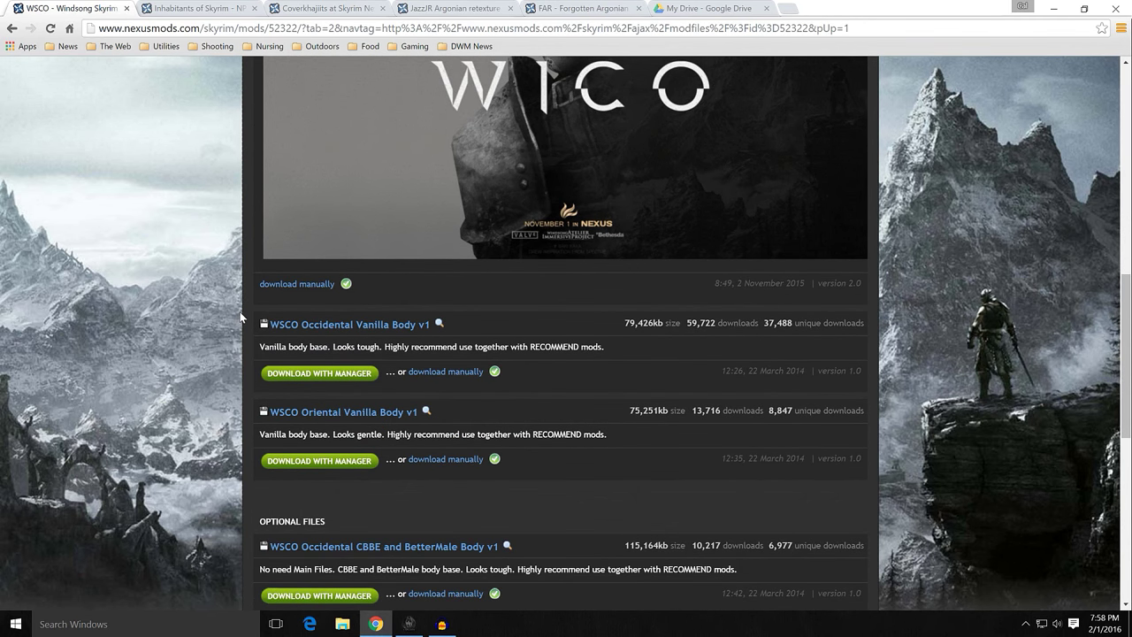
{"action": "scroll", "coordinate": [239, 317], "scroll_direction": "down", "scroll_amount": 3}
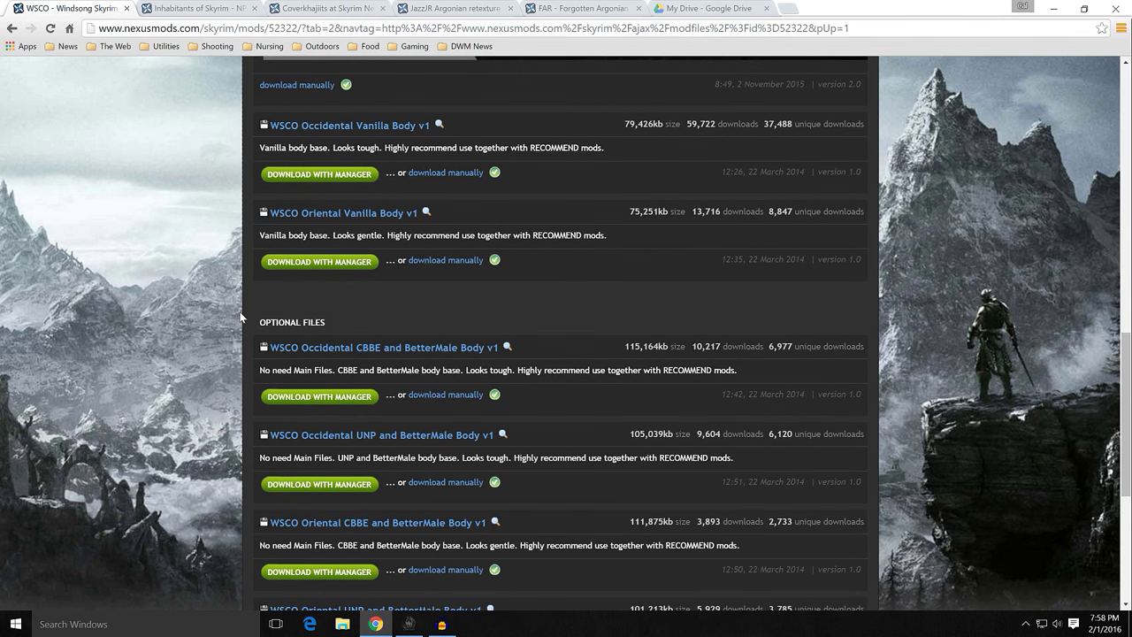
Compare the WSCO Occidental and Oriental vanilla body files with the optional CBBE and UNP BetterMale body files
{"action": "scroll", "coordinate": [239, 317], "scroll_direction": "up", "scroll_amount": 1}
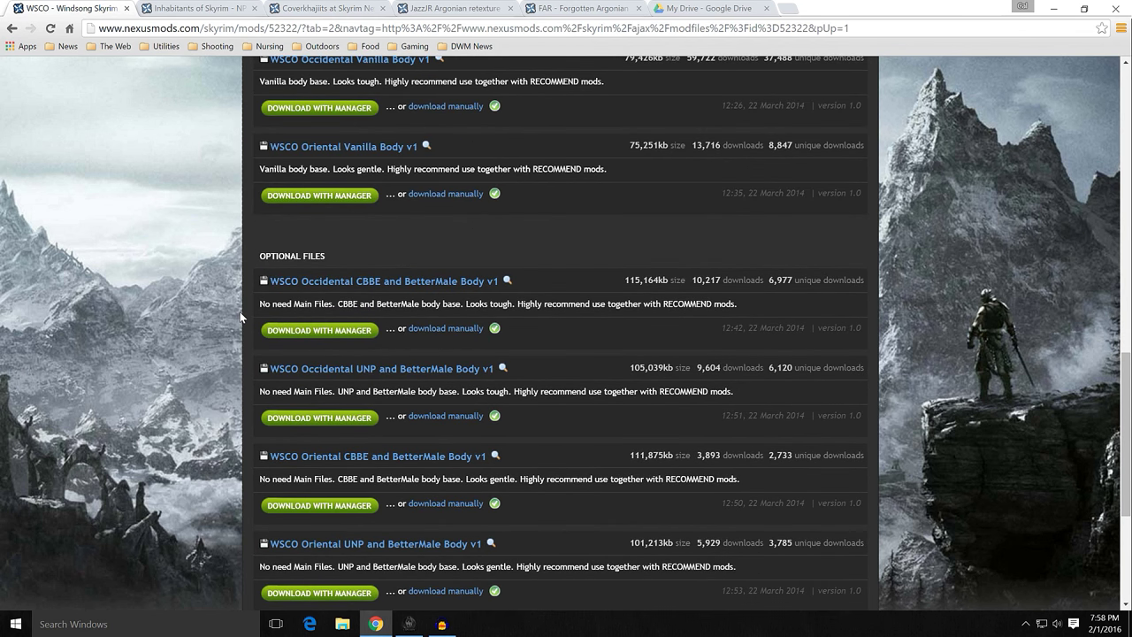
{"action": "scroll", "coordinate": [240, 317], "scroll_direction": "up", "scroll_amount": 1}
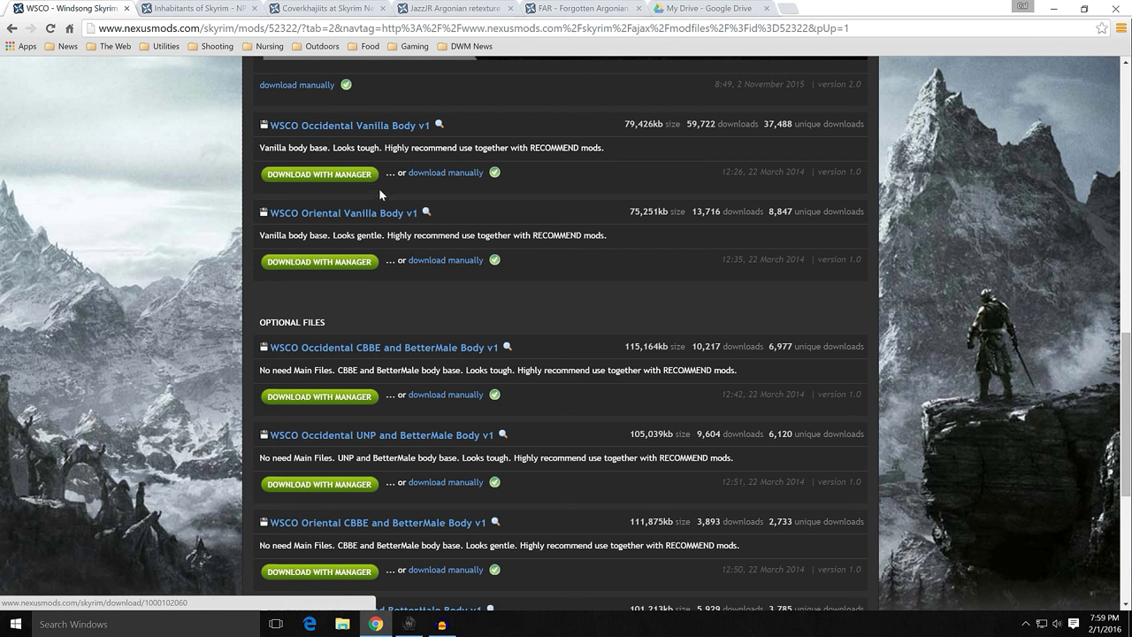
{"action": "scroll", "coordinate": [379, 221], "scroll_direction": "down", "scroll_amount": 3}
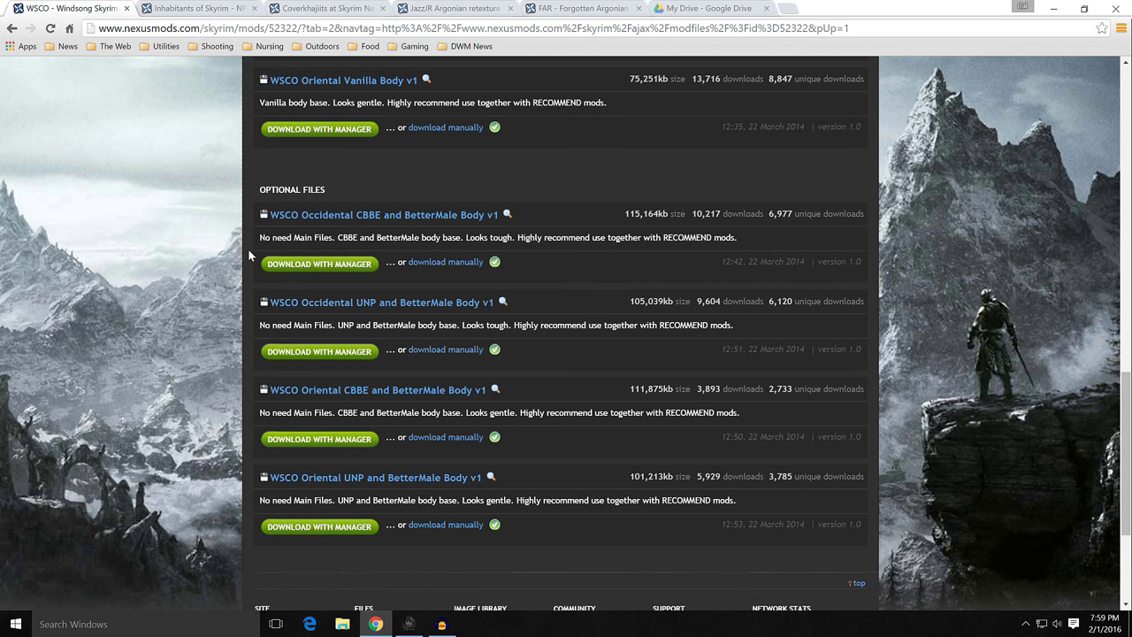
{"action": "scroll", "coordinate": [238, 253], "scroll_direction": "up", "scroll_amount": 2}
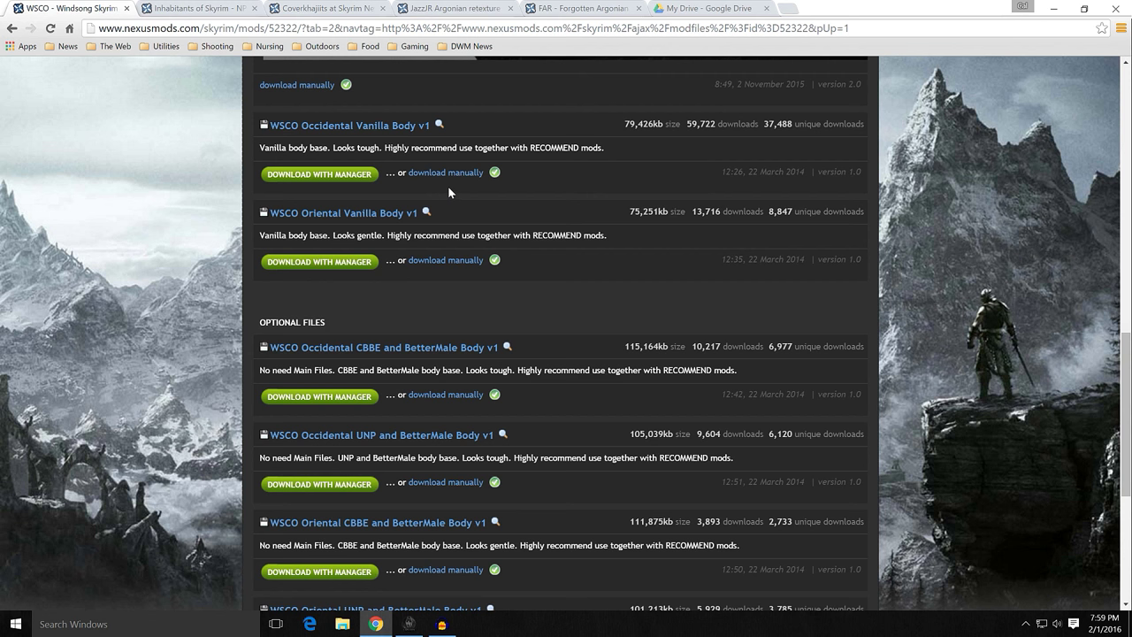
{"action": "scroll", "coordinate": [448, 189], "scroll_direction": "down", "scroll_amount": 1}
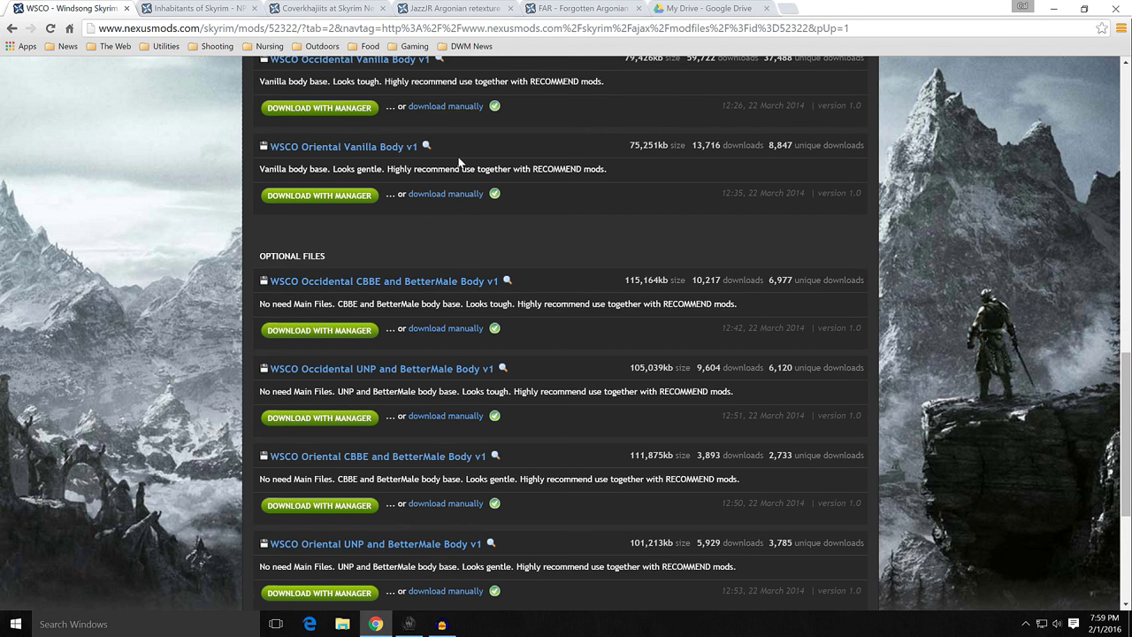
{"action": "scroll", "coordinate": [457, 157], "scroll_direction": "down", "scroll_amount": 1}
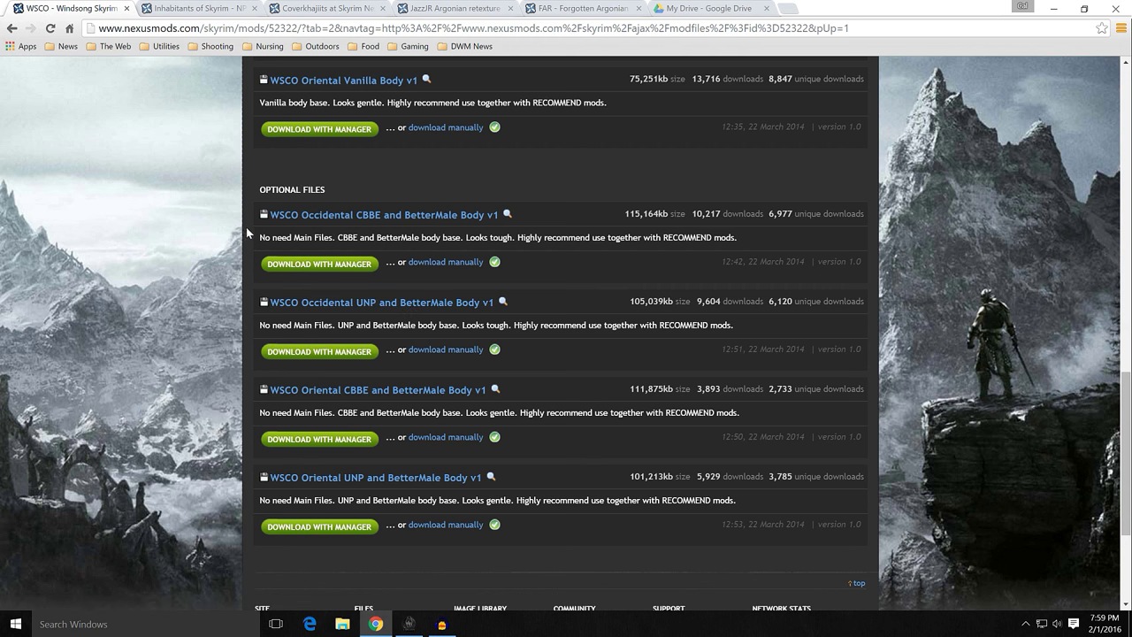
{"action": "scroll", "coordinate": [246, 221], "scroll_direction": "up", "scroll_amount": 1}
{"action": "scroll", "coordinate": [256, 327], "scroll_direction": "down", "scroll_amount": 1}
Switch to Mod Organizer and install WSCO - Occidental UNP and BetterMale Body for both sexes, with the Dawnguard-required improved NPC appearance
{"action": "left_click", "coordinate": [408, 623]}
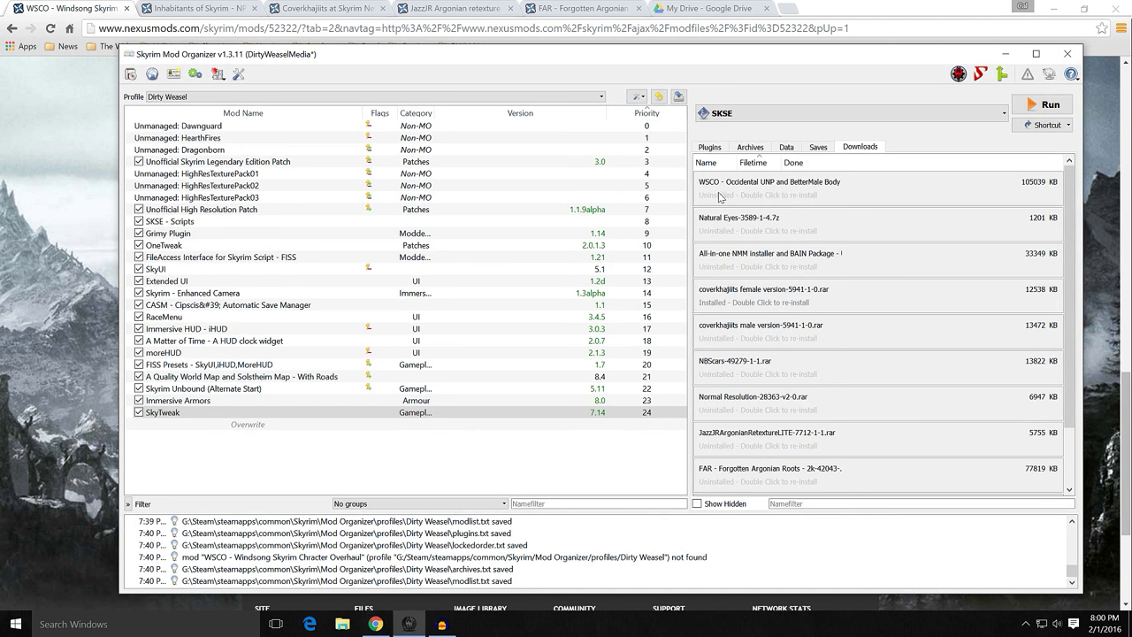
{"action": "double_click", "coordinate": [782, 188]}
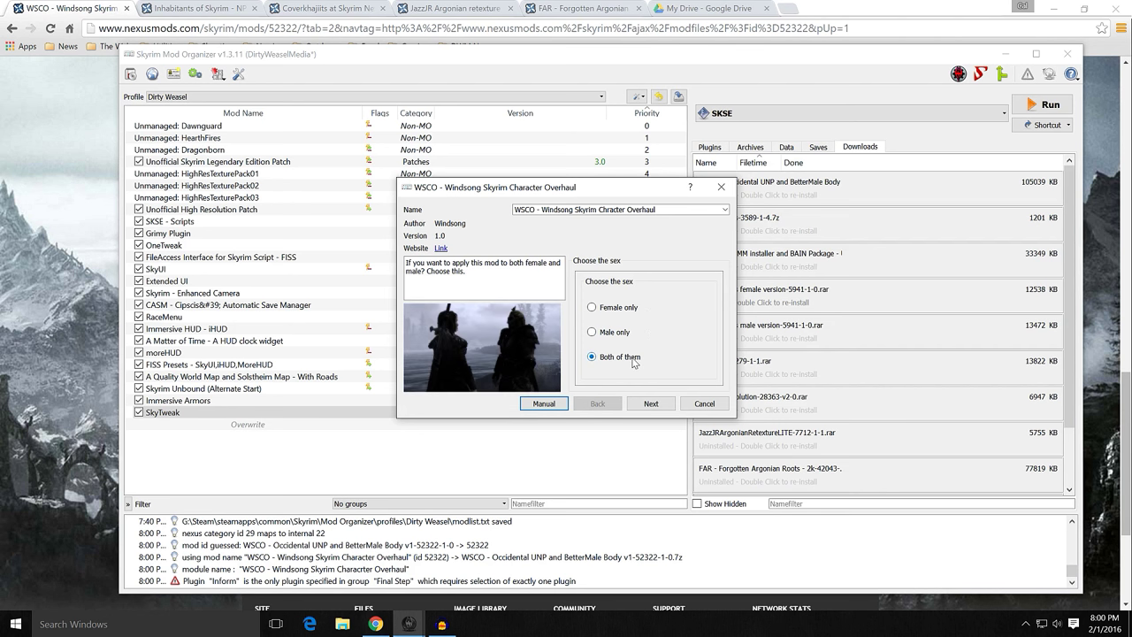
{"action": "left_click", "coordinate": [633, 403]}
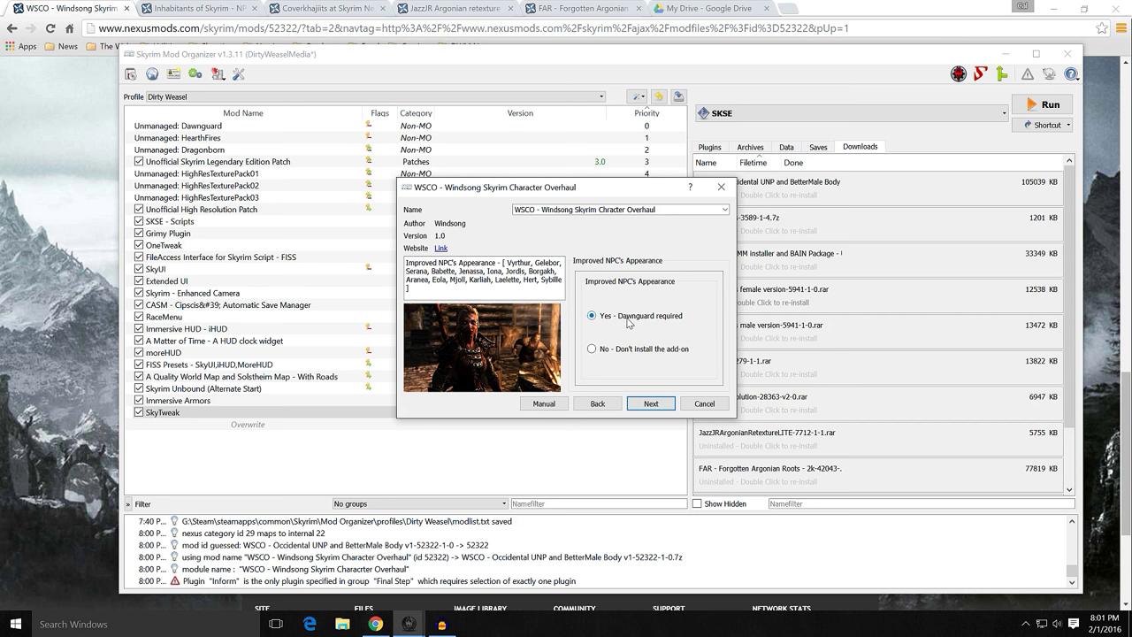
{"action": "mouse_move", "coordinate": [627, 351]}
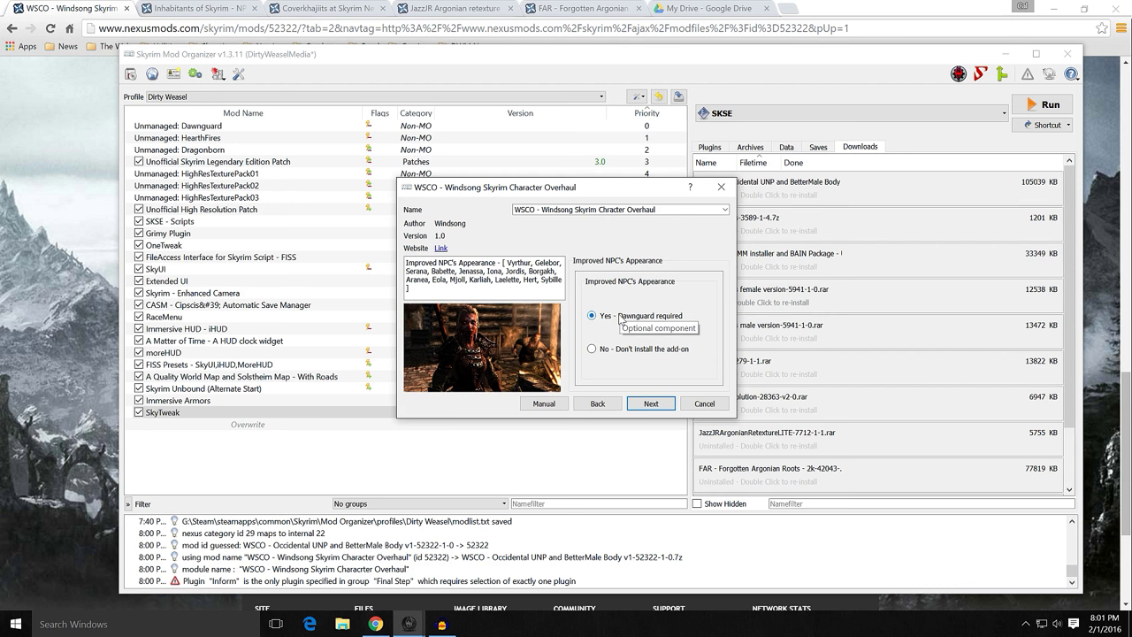
{"action": "left_click", "coordinate": [634, 399]}
{"action": "left_click", "coordinate": [637, 401]}
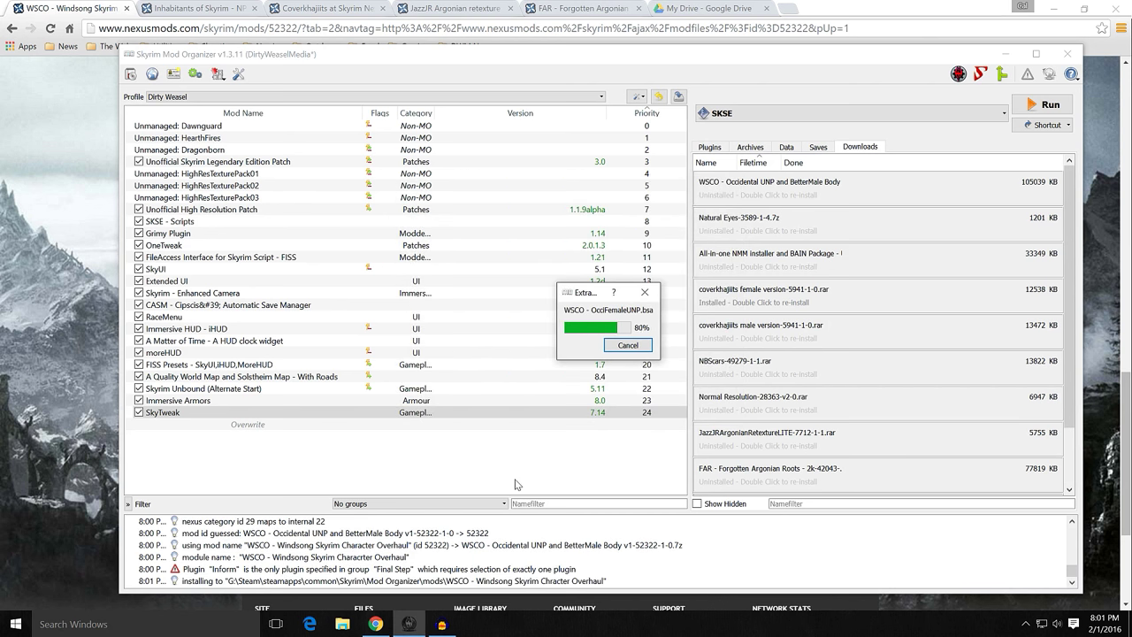
Enable the WSCO - Windsong Skyrim Chracter Overhaul mod, check the plugin list and set the mod's update to be ignored
{"action": "left_click", "coordinate": [139, 424]}
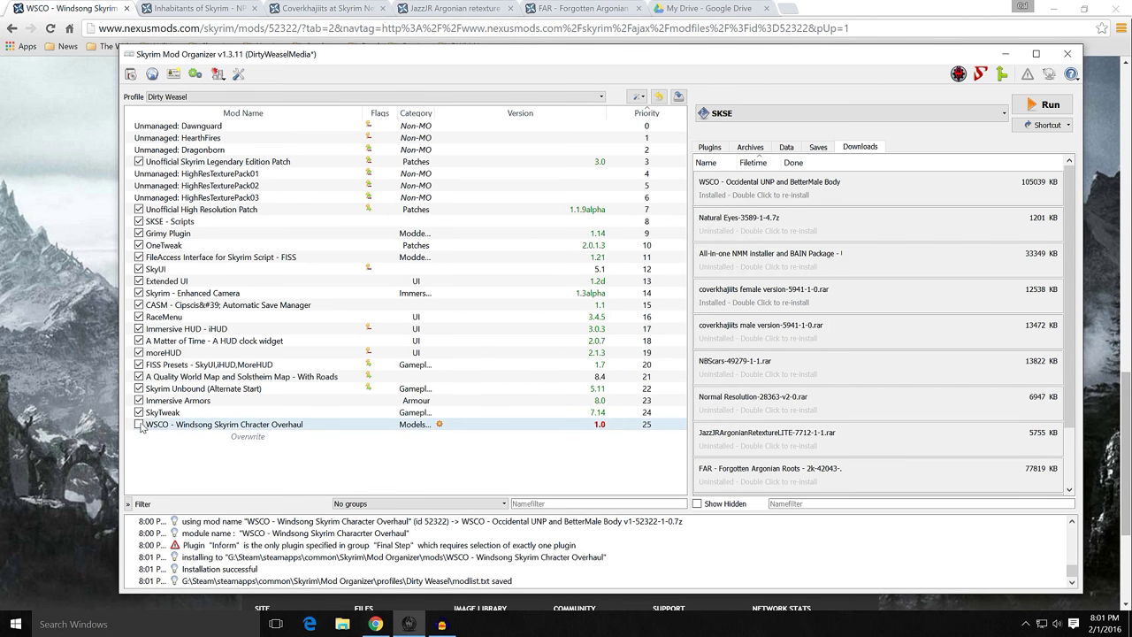
{"action": "left_click", "coordinate": [710, 146]}
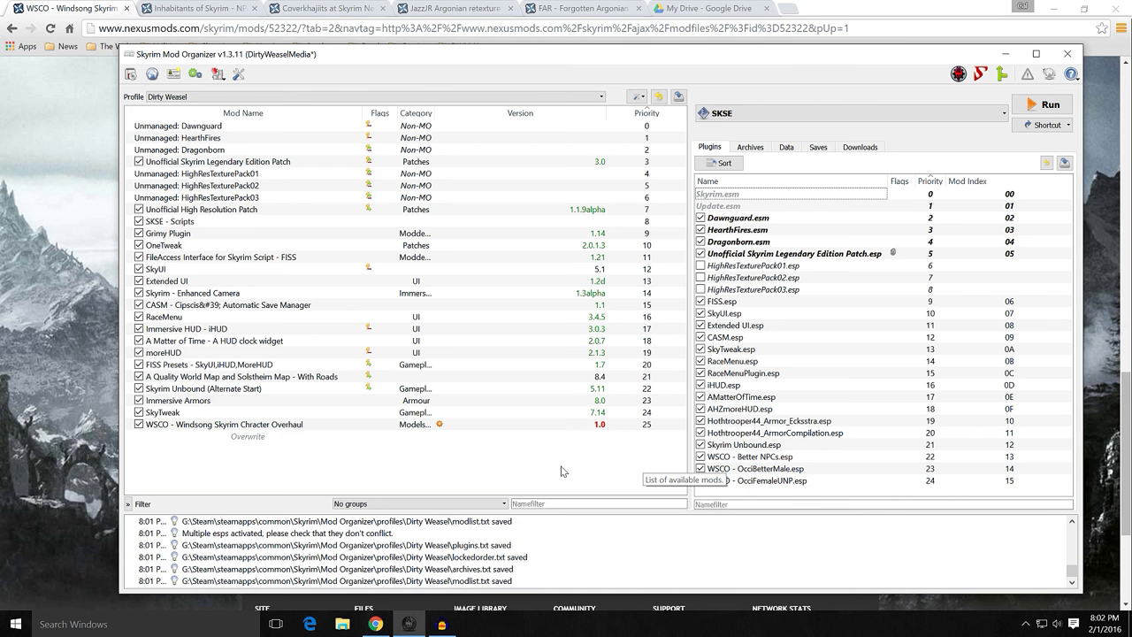
{"action": "right_click", "coordinate": [453, 429]}
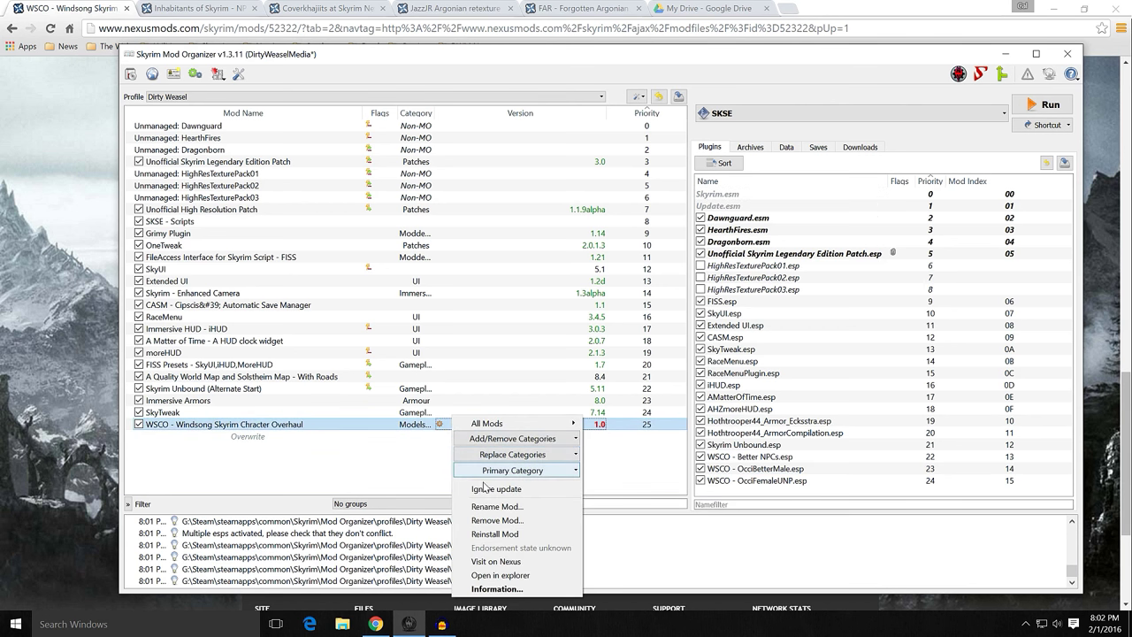
{"action": "left_click", "coordinate": [449, 456]}
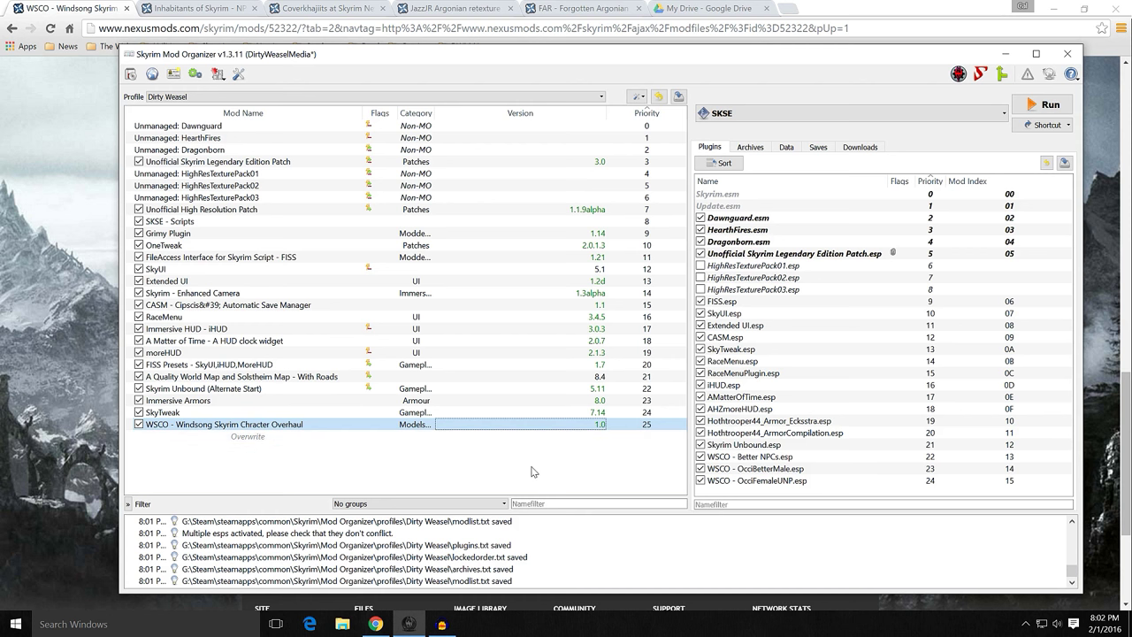
Bring back Mod Organizer's downloads list, and switch to Chrome to close the WSCO mod page
{"action": "left_click", "coordinate": [860, 146]}
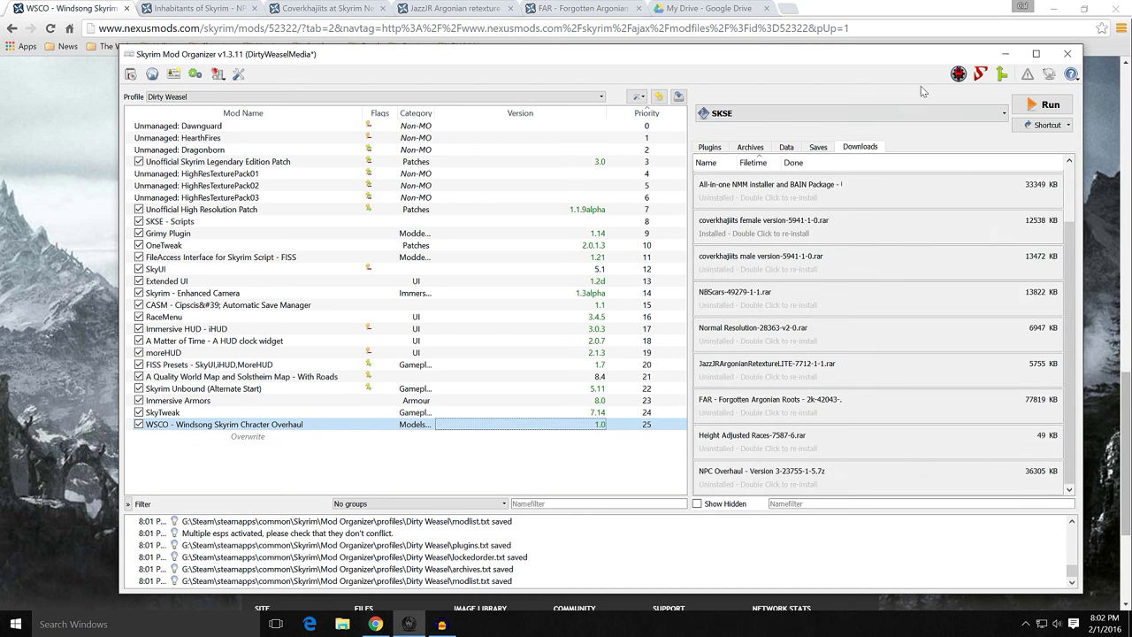
{"action": "left_click", "coordinate": [1004, 54]}
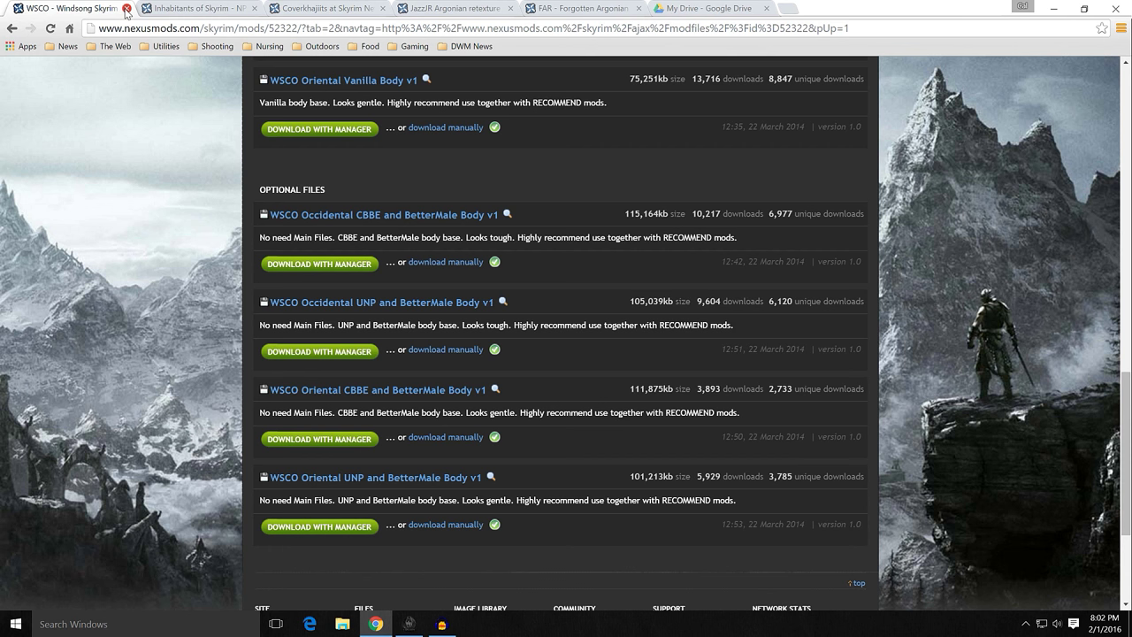
{"action": "scroll", "coordinate": [190, 228], "scroll_direction": "up", "scroll_amount": 7}
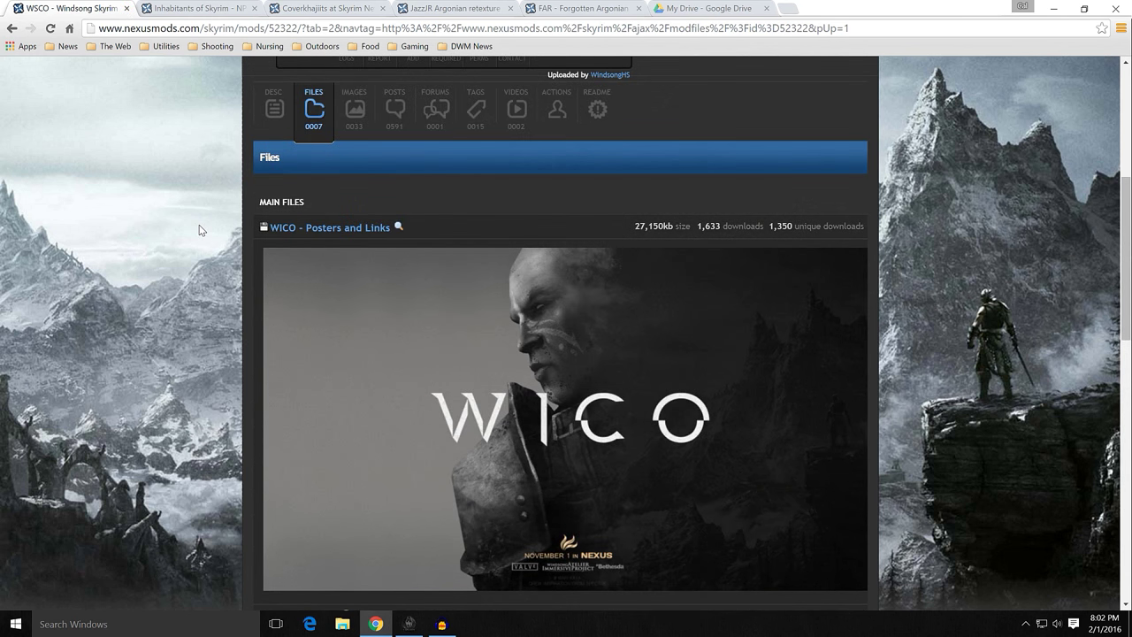
{"action": "scroll", "coordinate": [199, 230], "scroll_direction": "up", "scroll_amount": 4}
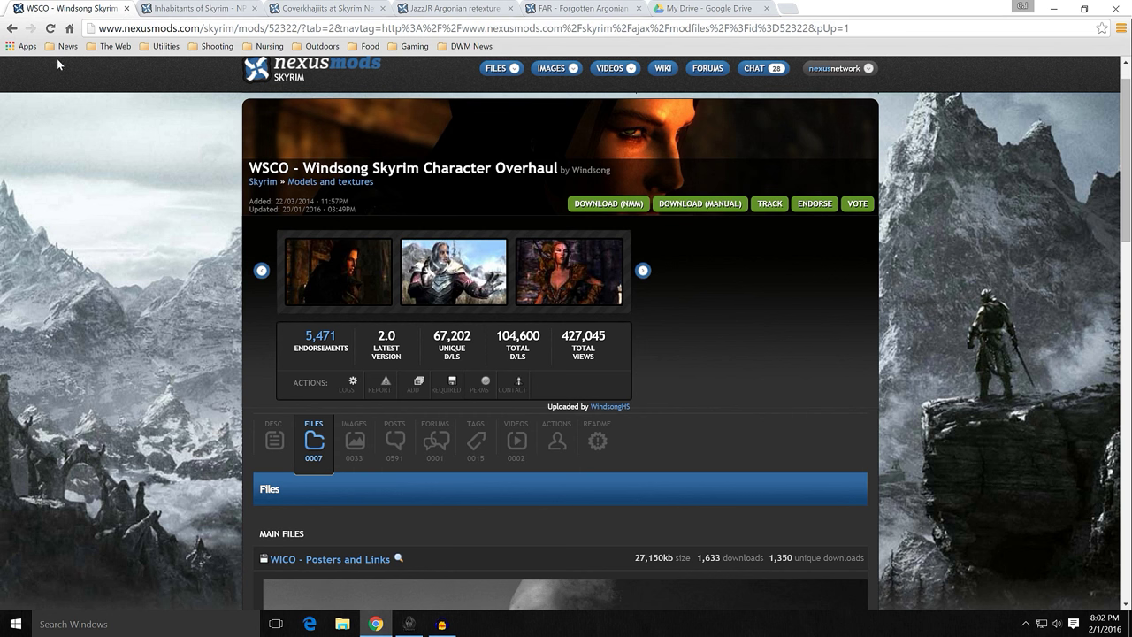
{"action": "left_click", "coordinate": [126, 8]}
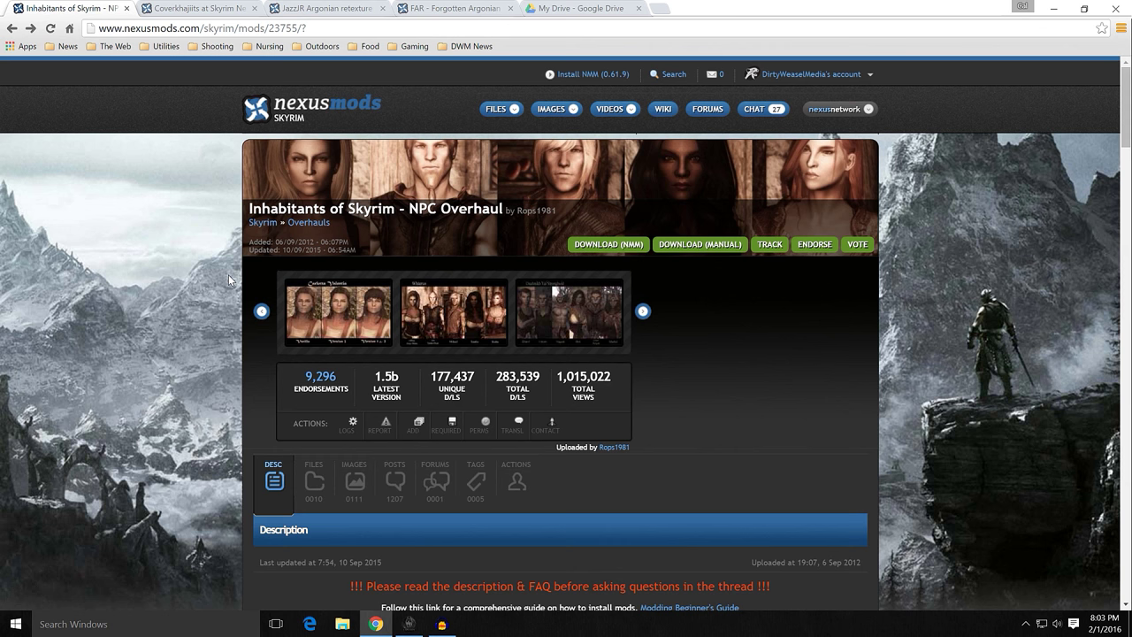
Look through the Skyrim - Unique NPCs.xlsx spreadsheet in Google Drive down to its Wood Elf entries and back to the first row
{"action": "left_click", "coordinate": [552, 10]}
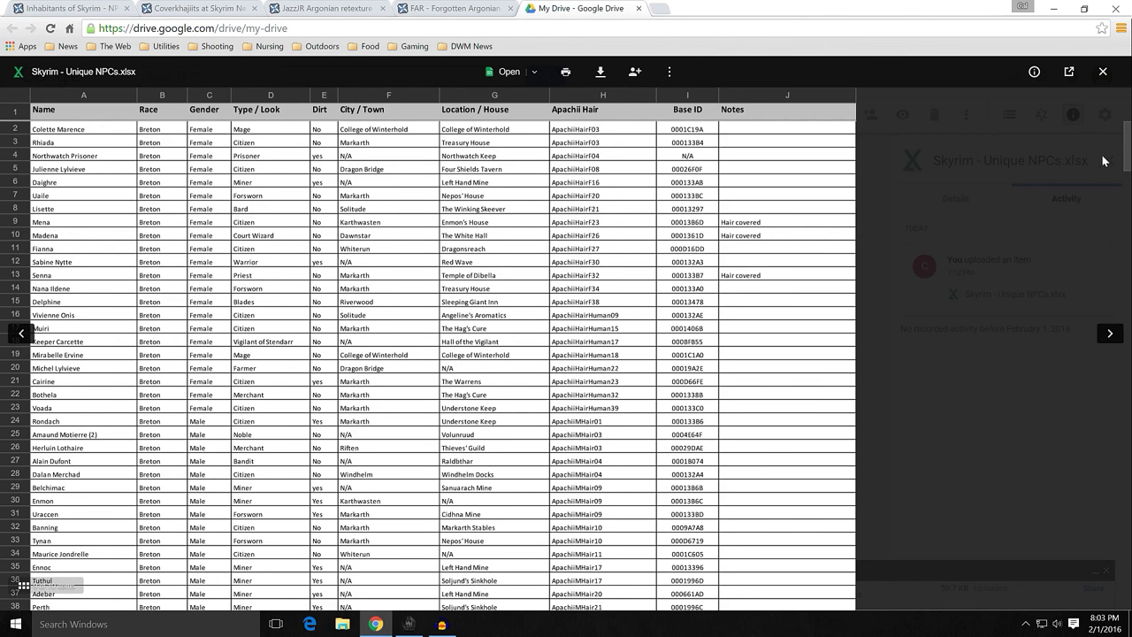
{"action": "left_click_drag", "start_coordinate": [1128, 141], "coordinate": [1129, 577]}
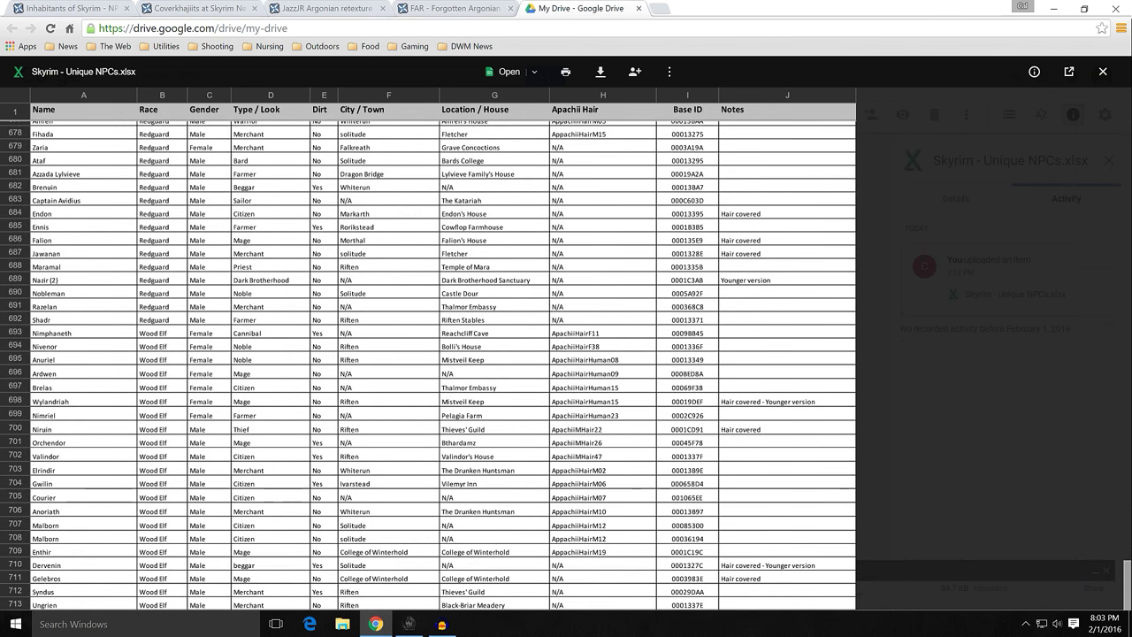
{"action": "left_click_drag", "start_coordinate": [1128, 576], "coordinate": [1128, 133]}
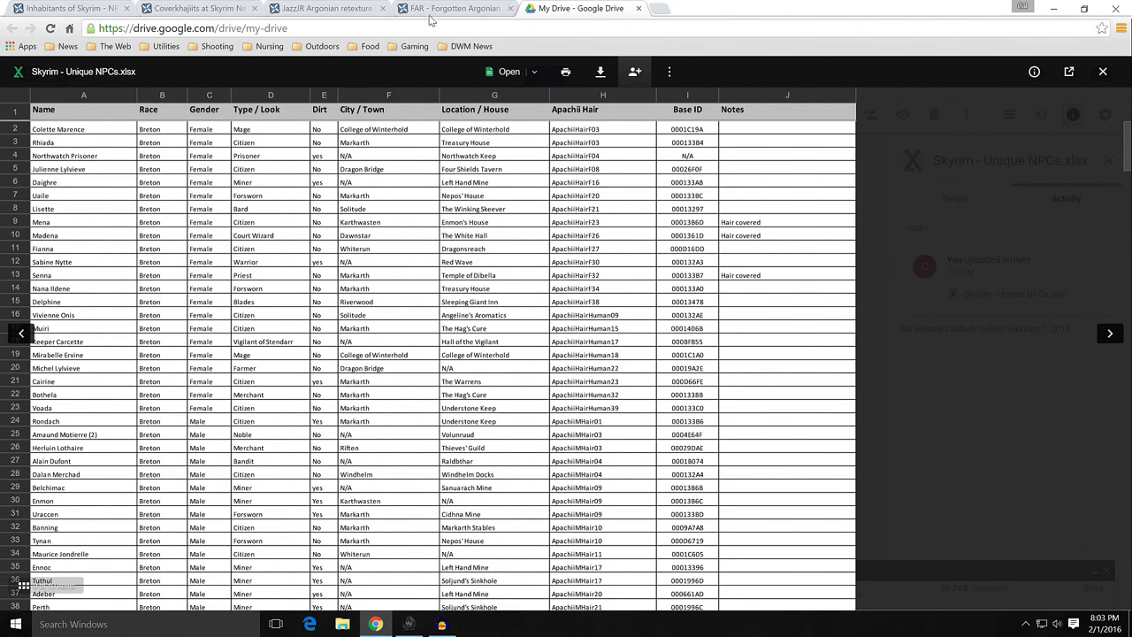
Return to the Inhabitants of Skyrim - NPC Overhaul page and view its Whiterun picture at full size
{"action": "left_click", "coordinate": [71, 10]}
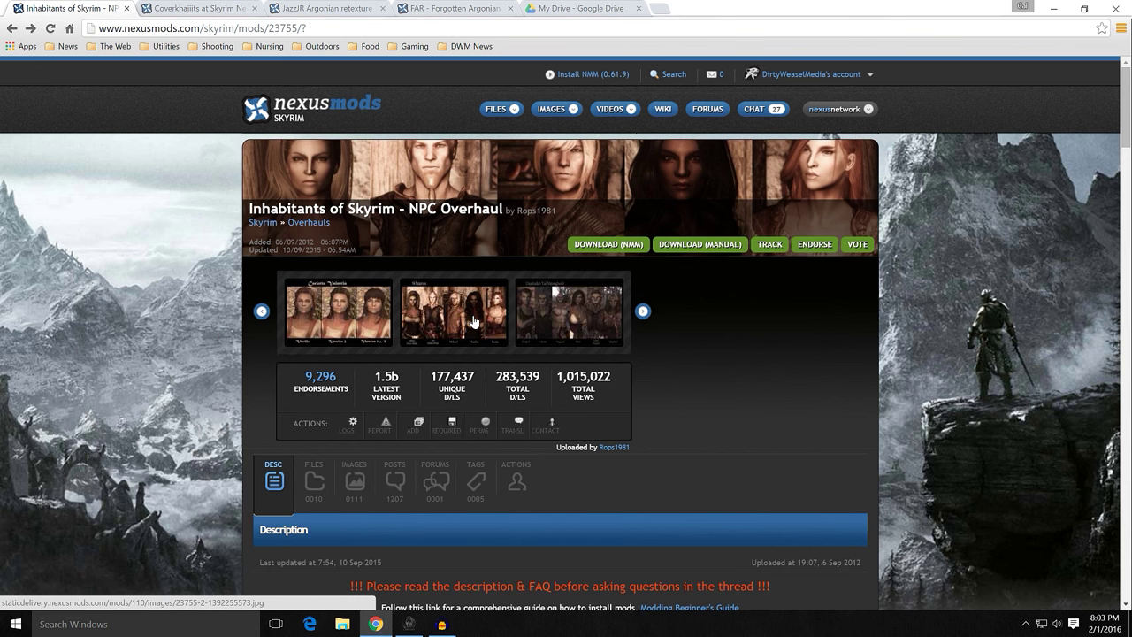
{"action": "left_click", "coordinate": [444, 321]}
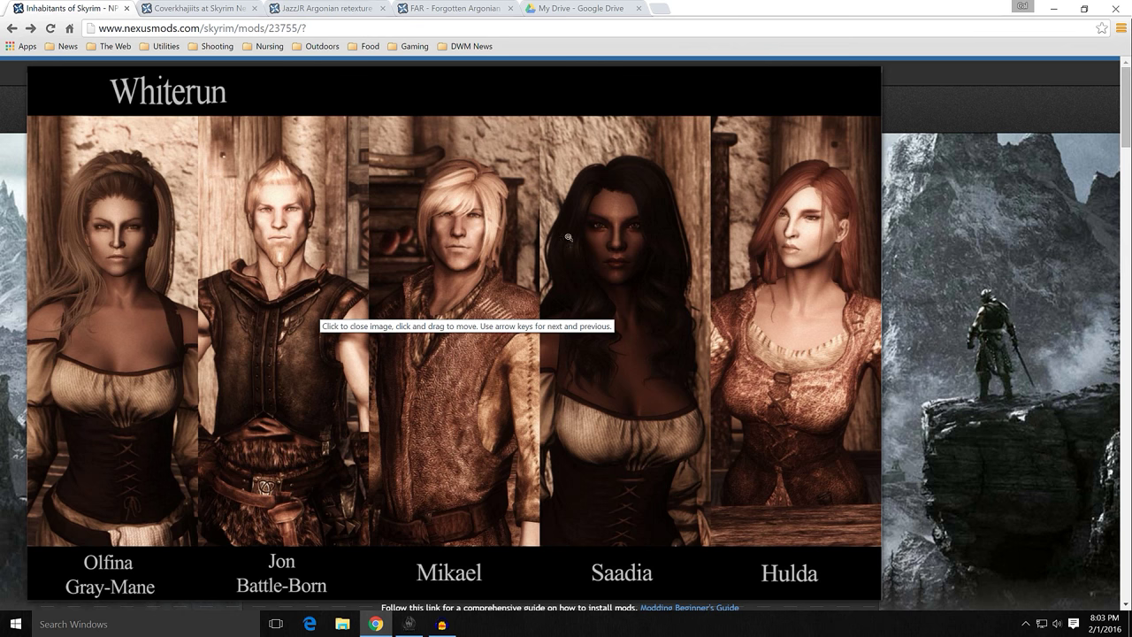
{"action": "left_click", "coordinate": [429, 365]}
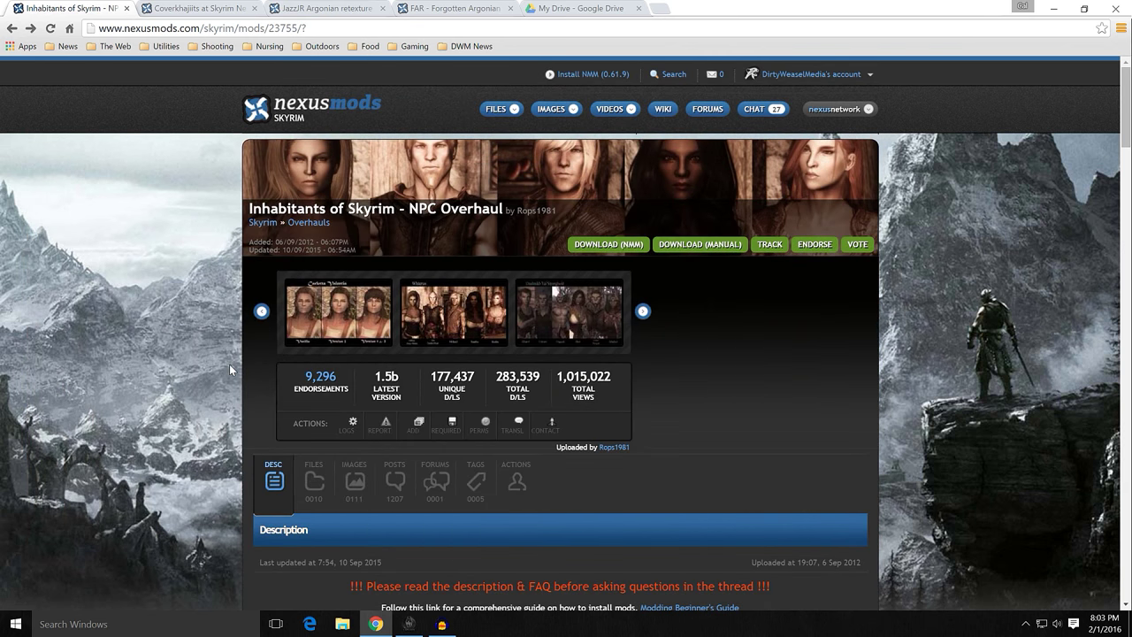
Read the Inhabitants of Skyrim description down to its important notes, version requirements and Installation section
{"action": "scroll", "coordinate": [229, 370], "scroll_direction": "down", "scroll_amount": 4}
{"action": "scroll", "coordinate": [229, 371], "scroll_direction": "up", "scroll_amount": 4}
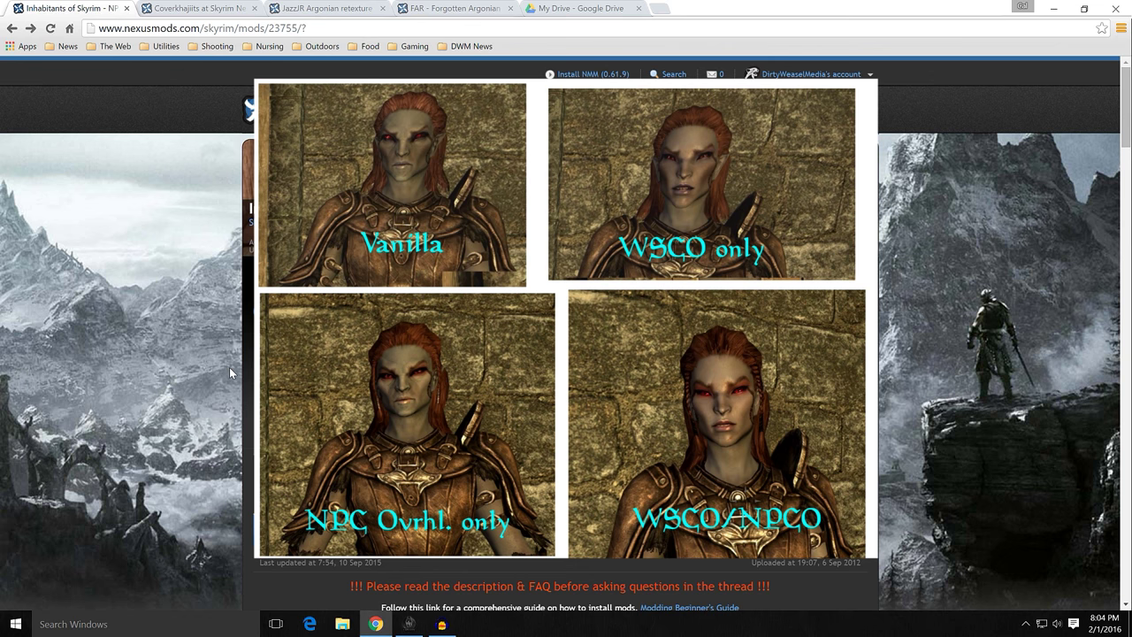
{"action": "left_click", "coordinate": [230, 372]}
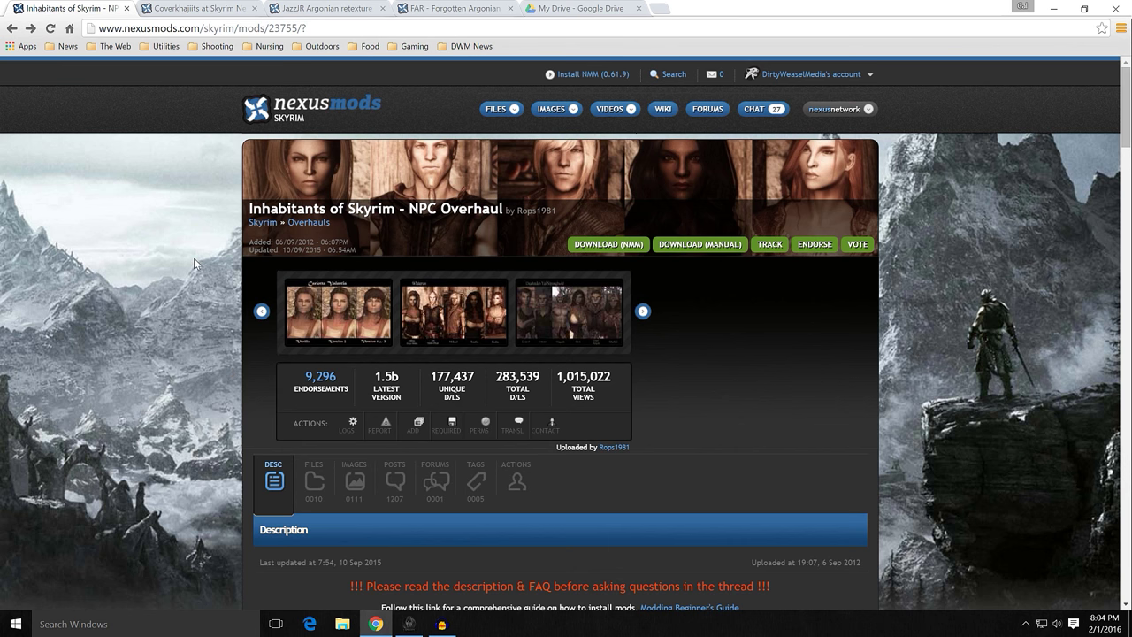
{"action": "scroll", "coordinate": [193, 257], "scroll_direction": "down", "scroll_amount": 2}
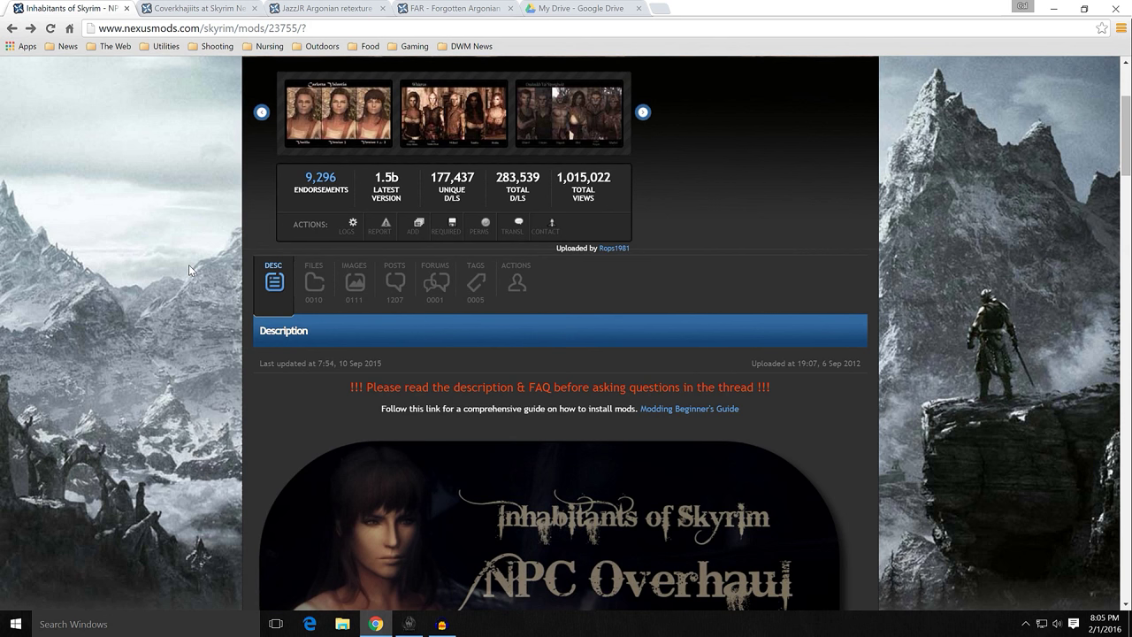
{"action": "scroll", "coordinate": [188, 265], "scroll_direction": "down", "scroll_amount": 15}
{"action": "scroll", "coordinate": [189, 272], "scroll_direction": "down", "scroll_amount": 6}
{"action": "scroll", "coordinate": [232, 263], "scroll_direction": "up", "scroll_amount": 1}
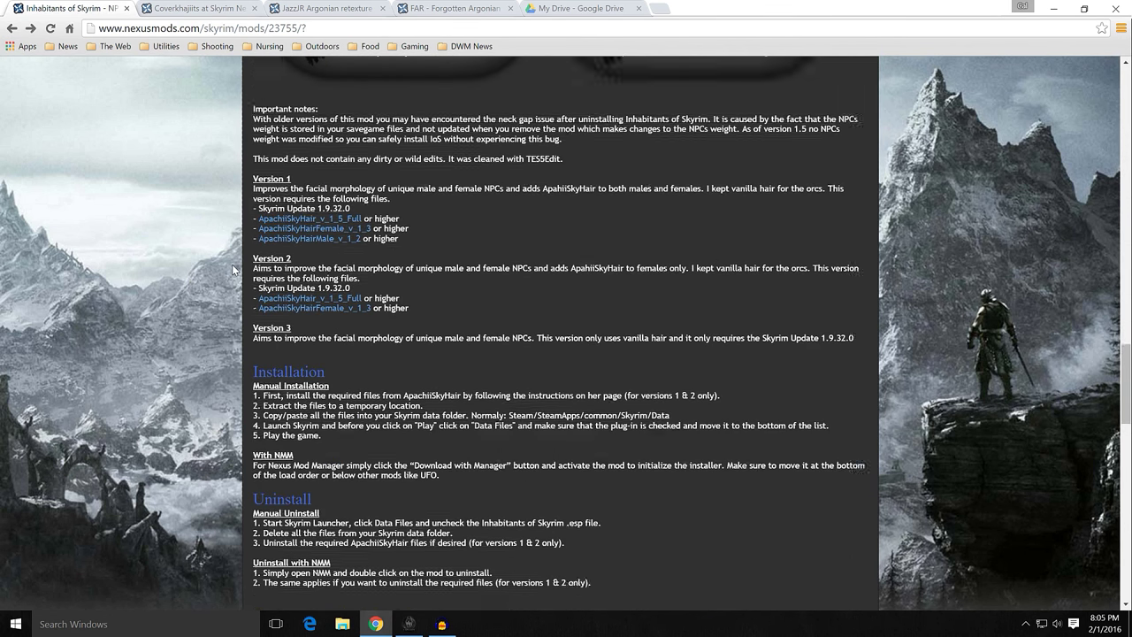
Open the files list of Inhabitants of Skyrim and review the three NPC Overhaul main file versions
{"action": "scroll", "coordinate": [232, 263], "scroll_direction": "up", "scroll_amount": 1}
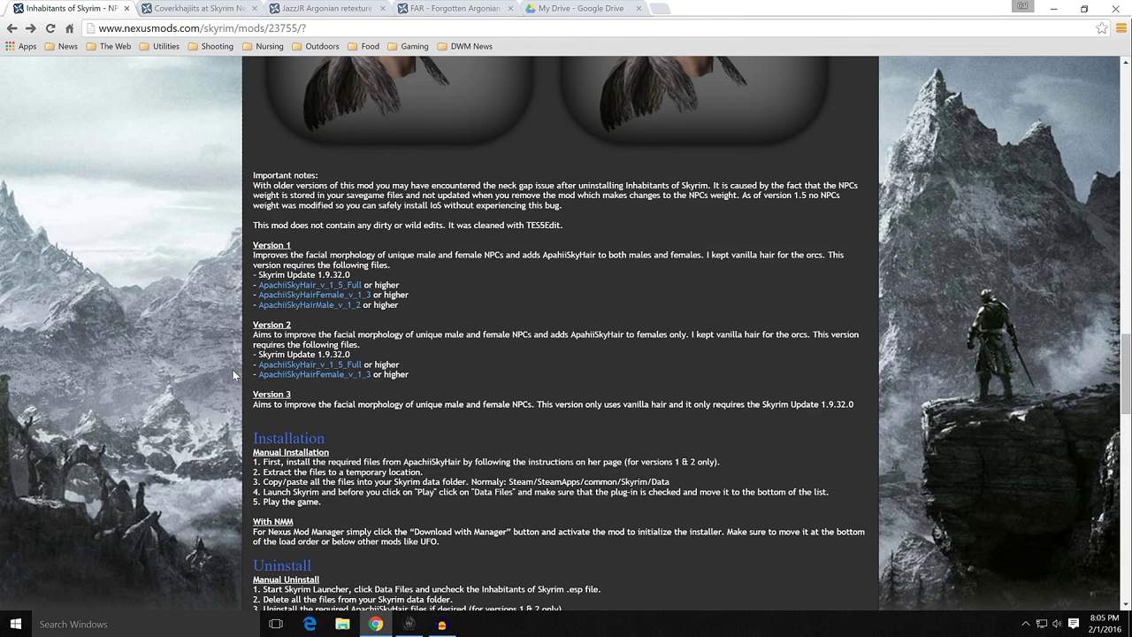
{"action": "scroll", "coordinate": [219, 363], "scroll_direction": "down", "scroll_amount": 1}
{"action": "scroll", "coordinate": [219, 363], "scroll_direction": "up", "scroll_amount": 8}
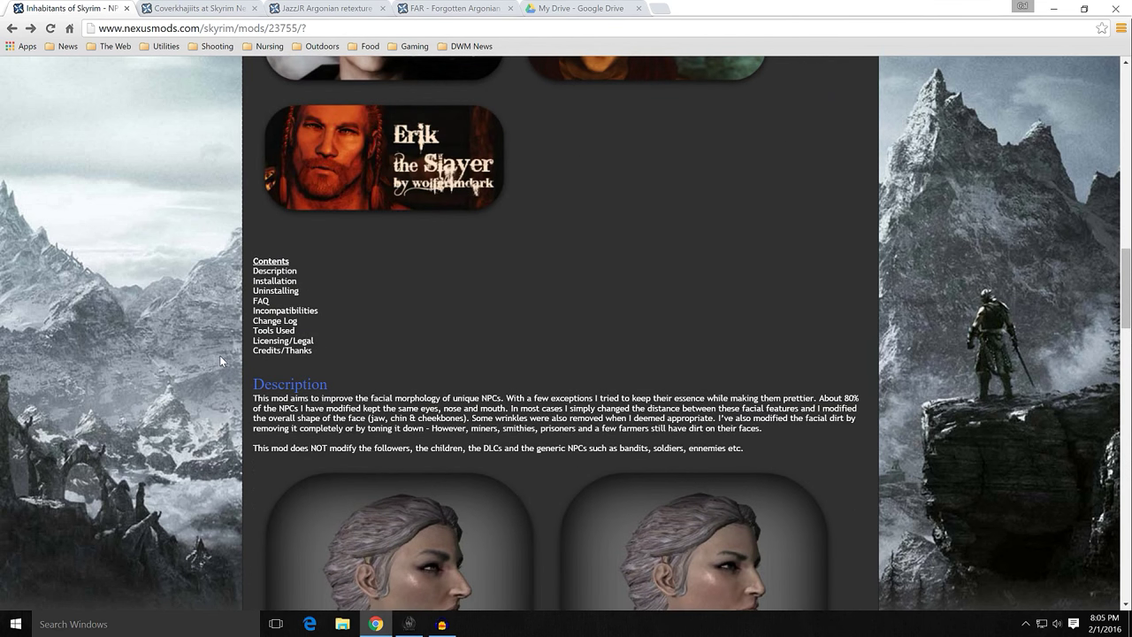
{"action": "scroll", "coordinate": [220, 355], "scroll_direction": "up", "scroll_amount": 12}
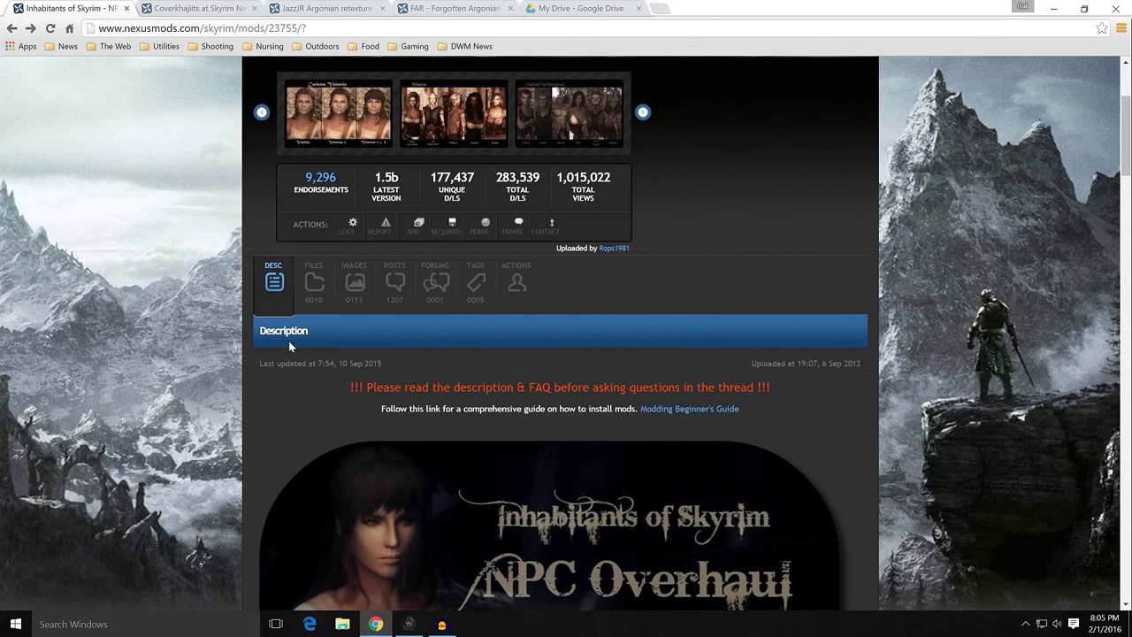
{"action": "left_click", "coordinate": [314, 287]}
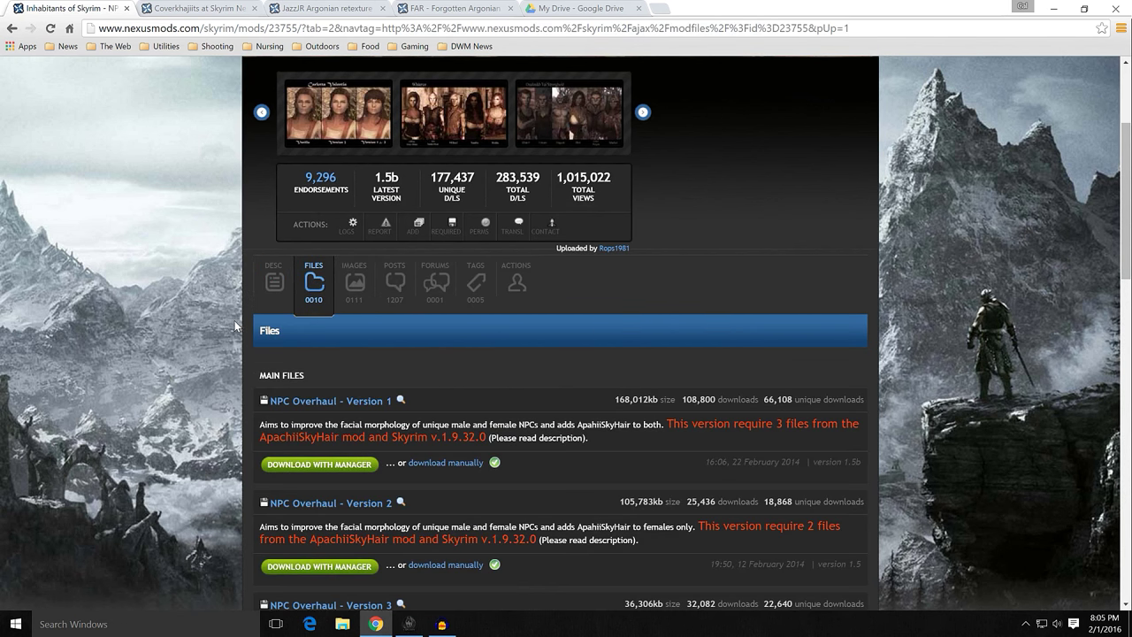
{"action": "scroll", "coordinate": [236, 325], "scroll_direction": "down", "scroll_amount": 3}
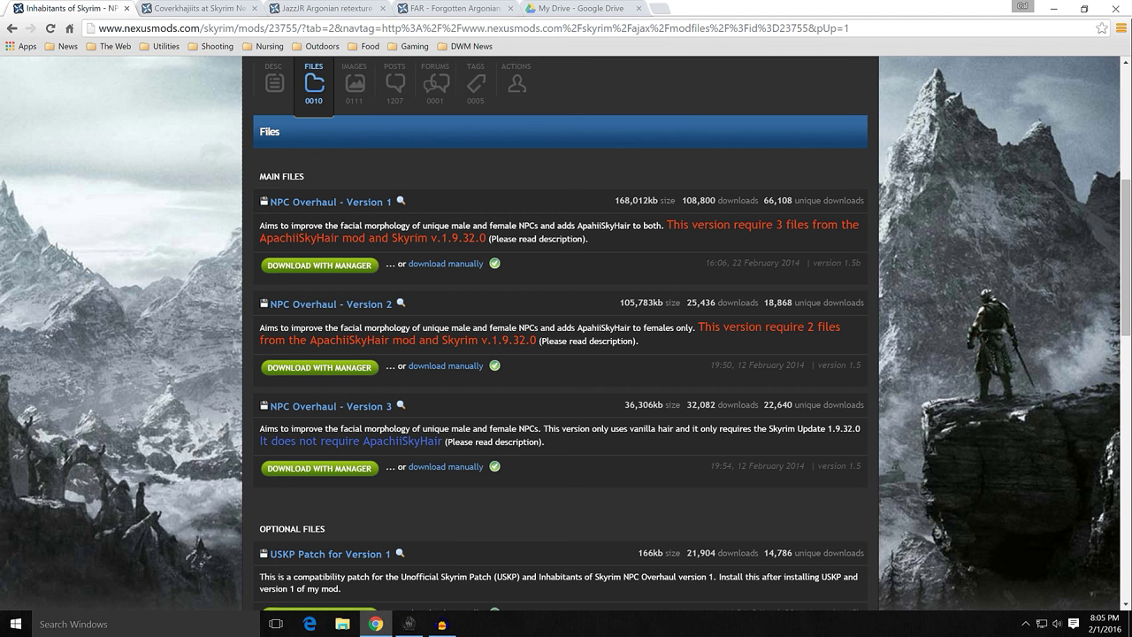
Go back to the mod description and reread the file requirements of Versions 1, 2 and 3
{"action": "left_click", "coordinate": [274, 84]}
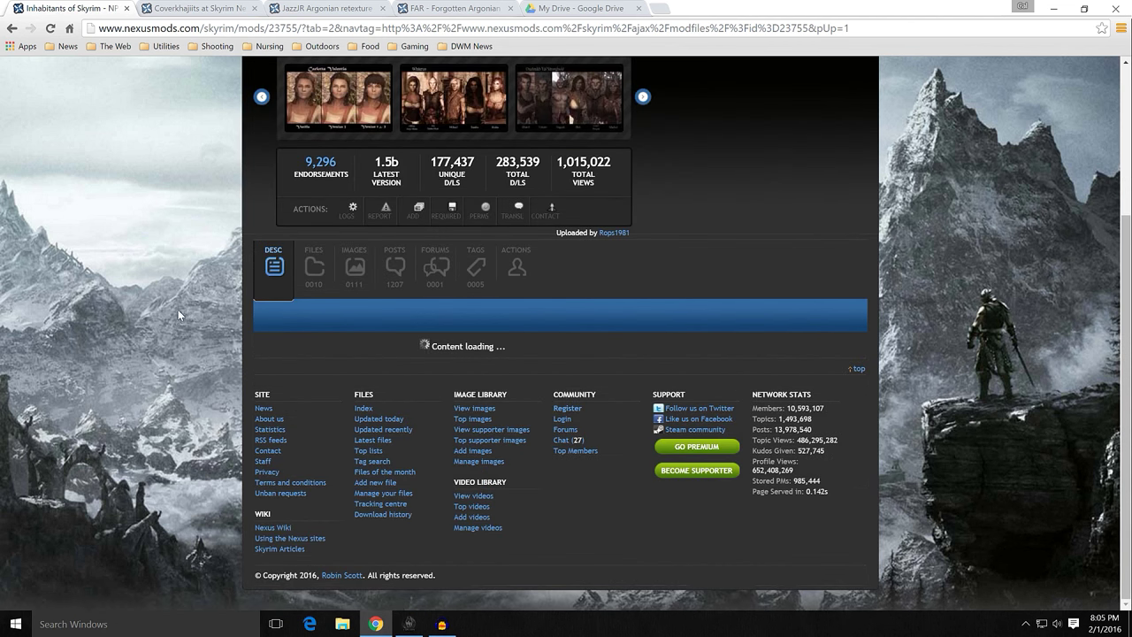
{"action": "scroll", "coordinate": [206, 328], "scroll_direction": "down", "scroll_amount": 10}
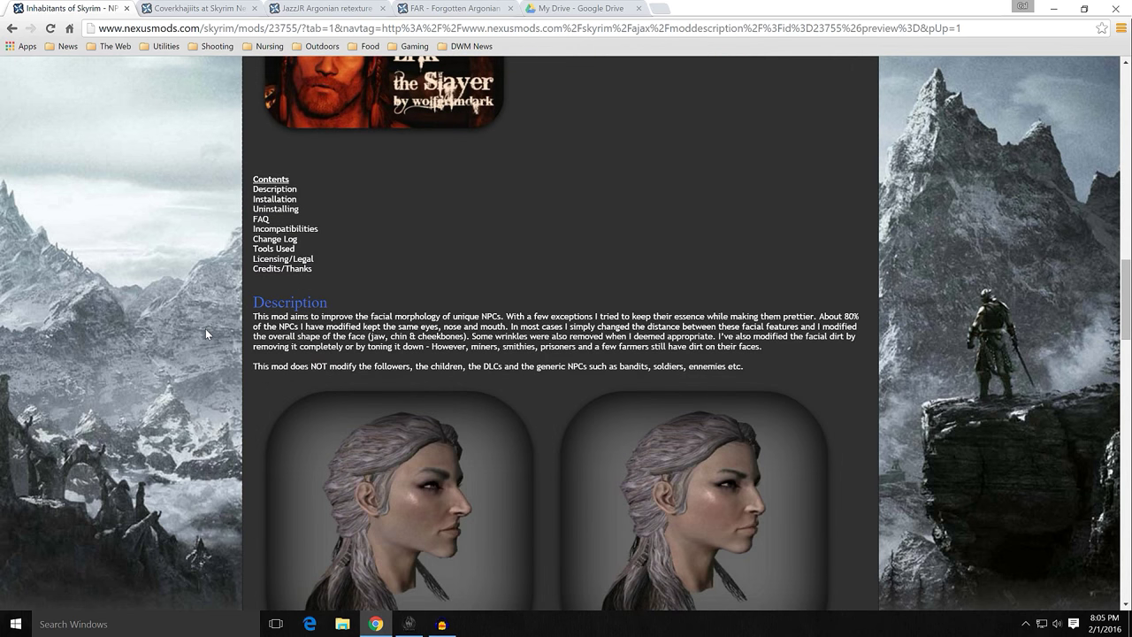
{"action": "scroll", "coordinate": [205, 333], "scroll_direction": "down", "scroll_amount": 6}
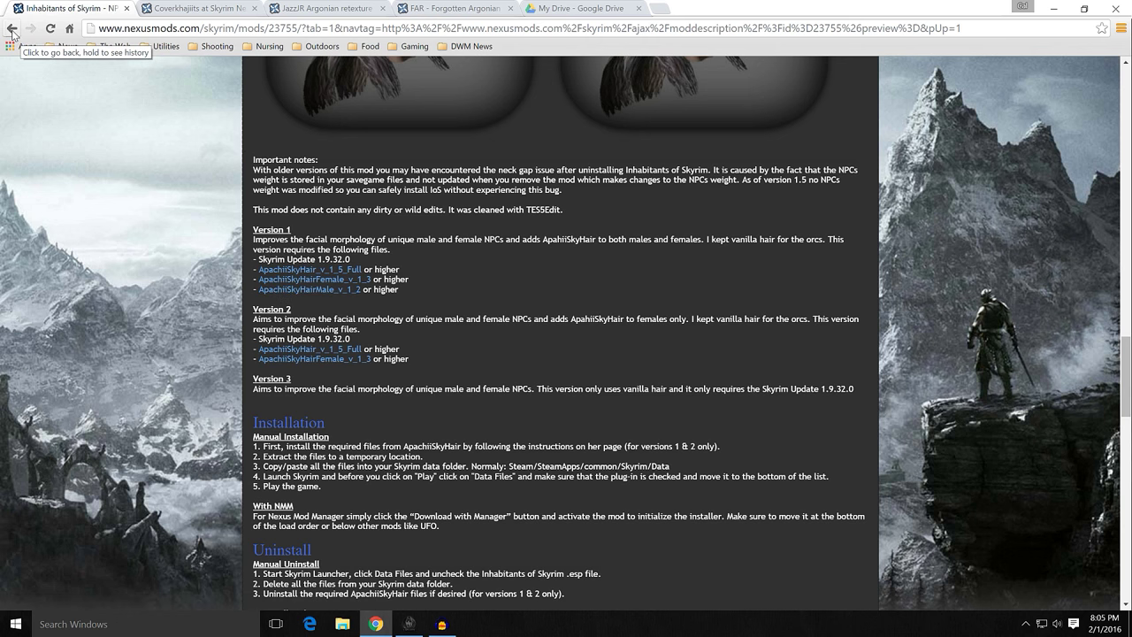
{"action": "scroll", "coordinate": [243, 305], "scroll_direction": "up", "scroll_amount": 9}
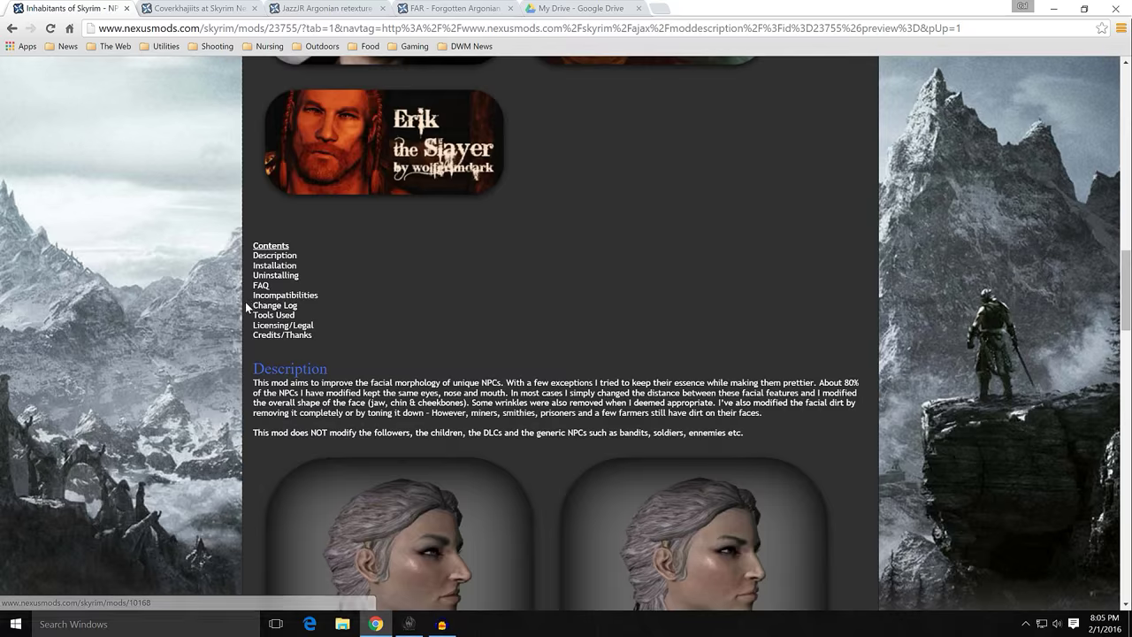
{"action": "scroll", "coordinate": [243, 306], "scroll_direction": "up", "scroll_amount": 5}
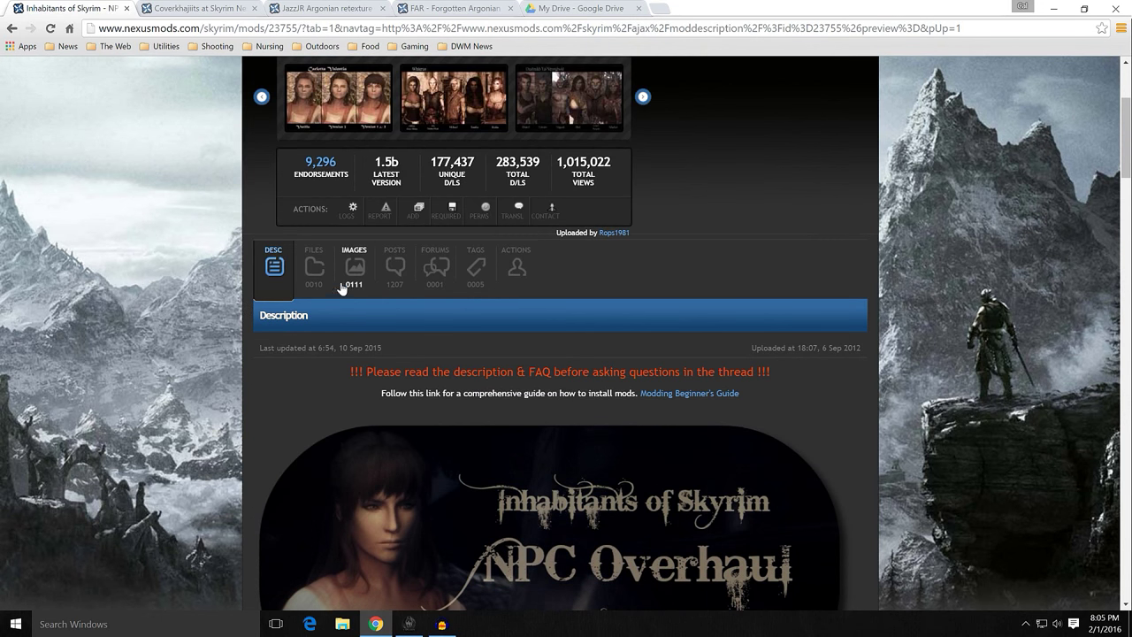
Reopen the mod's files list and highlight the "It does not require ApachiiSkyHair" note under NPC Overhaul - Version 3
{"action": "left_click", "coordinate": [314, 268]}
{"action": "scroll", "coordinate": [243, 330], "scroll_direction": "down", "scroll_amount": 3}
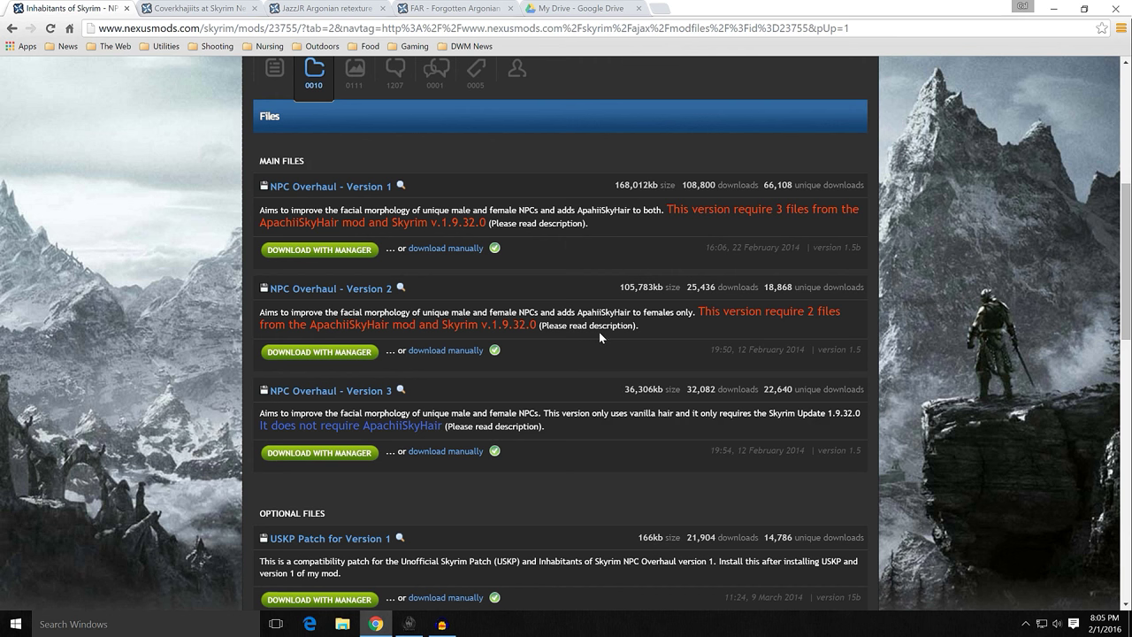
{"action": "scroll", "coordinate": [566, 371], "scroll_direction": "down", "scroll_amount": 1}
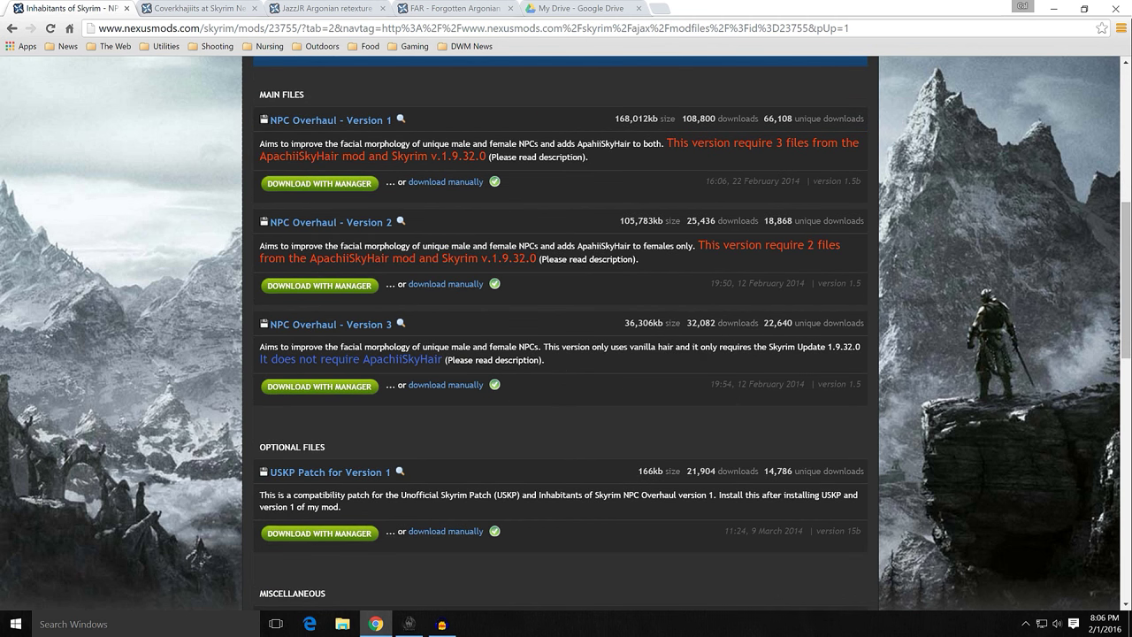
{"action": "left_click_drag", "start_coordinate": [257, 358], "coordinate": [451, 359]}
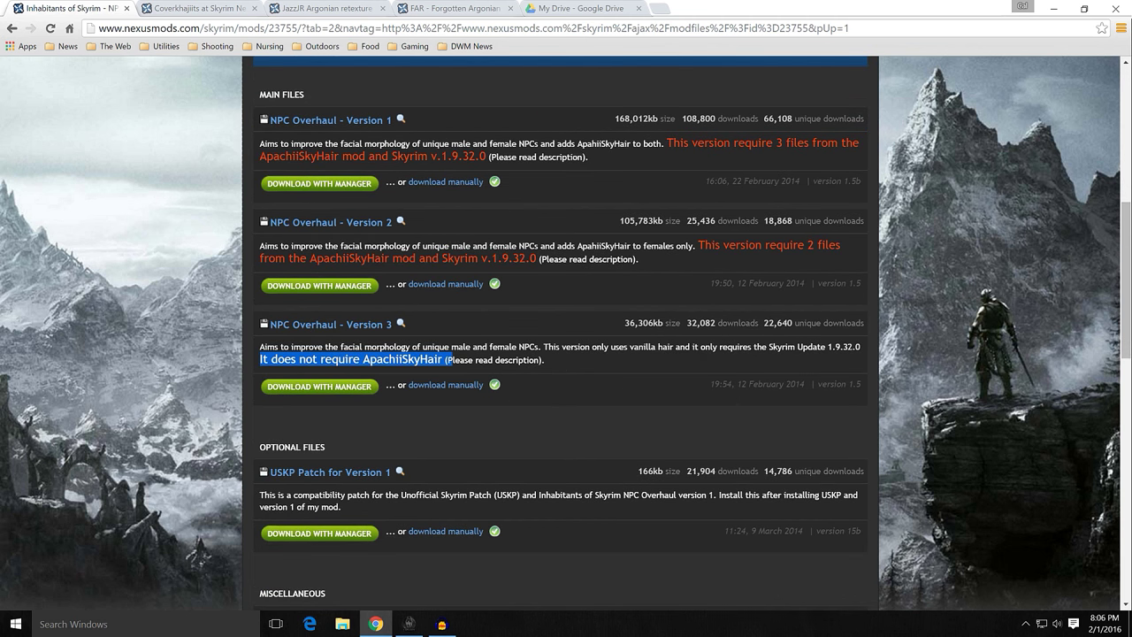
{"action": "left_click", "coordinate": [559, 360]}
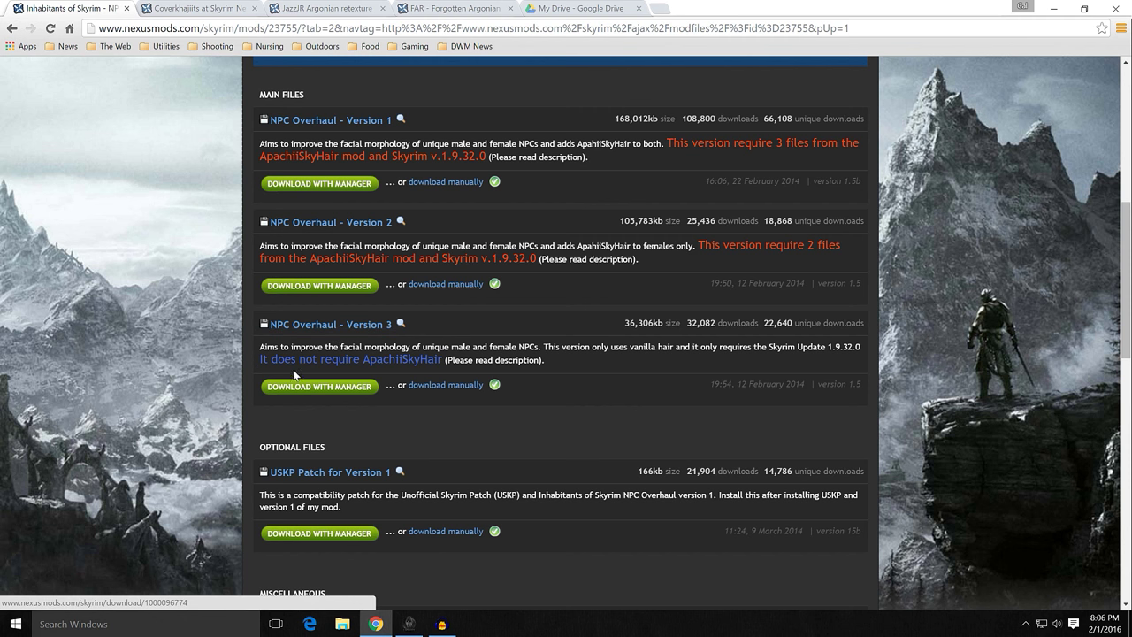
Switch to Mod Organizer and manually install NPC Overhaul - Version 3-23755-1-5.7z, using its NPC_Overhaul_V_3_ folder as the data directory
{"action": "left_click", "coordinate": [1053, 10]}
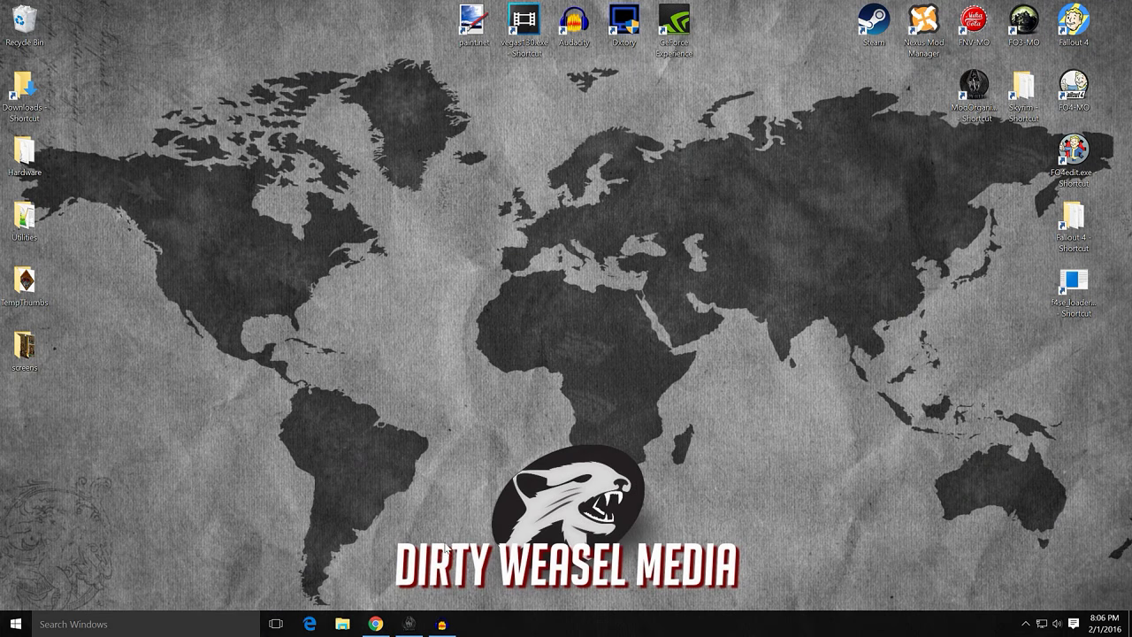
{"action": "left_click", "coordinate": [409, 623]}
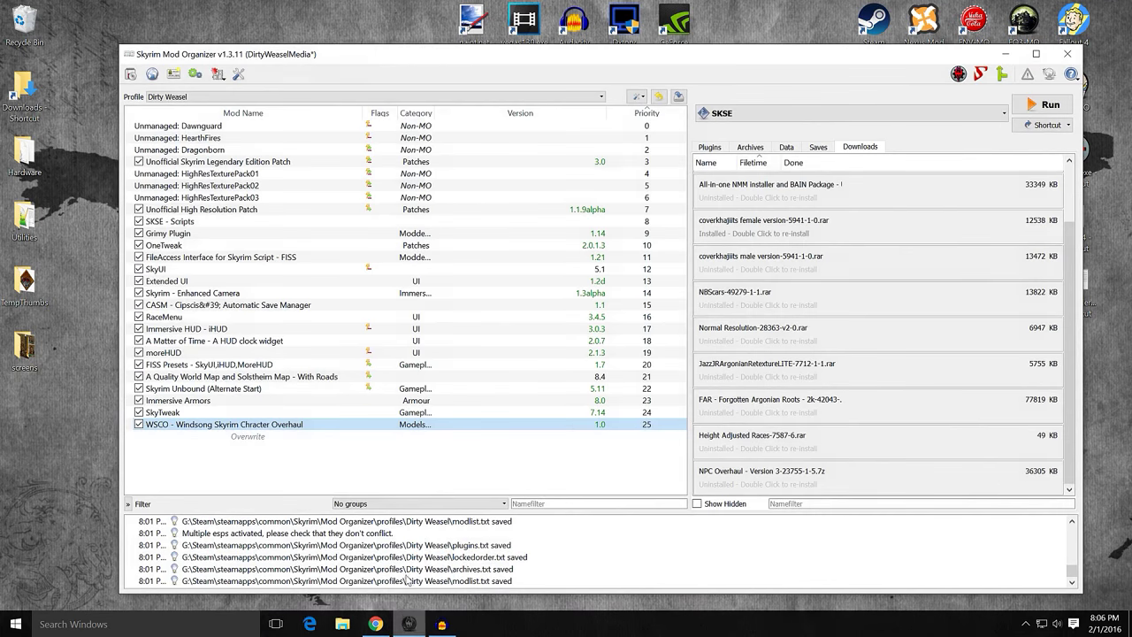
{"action": "double_click", "coordinate": [772, 477]}
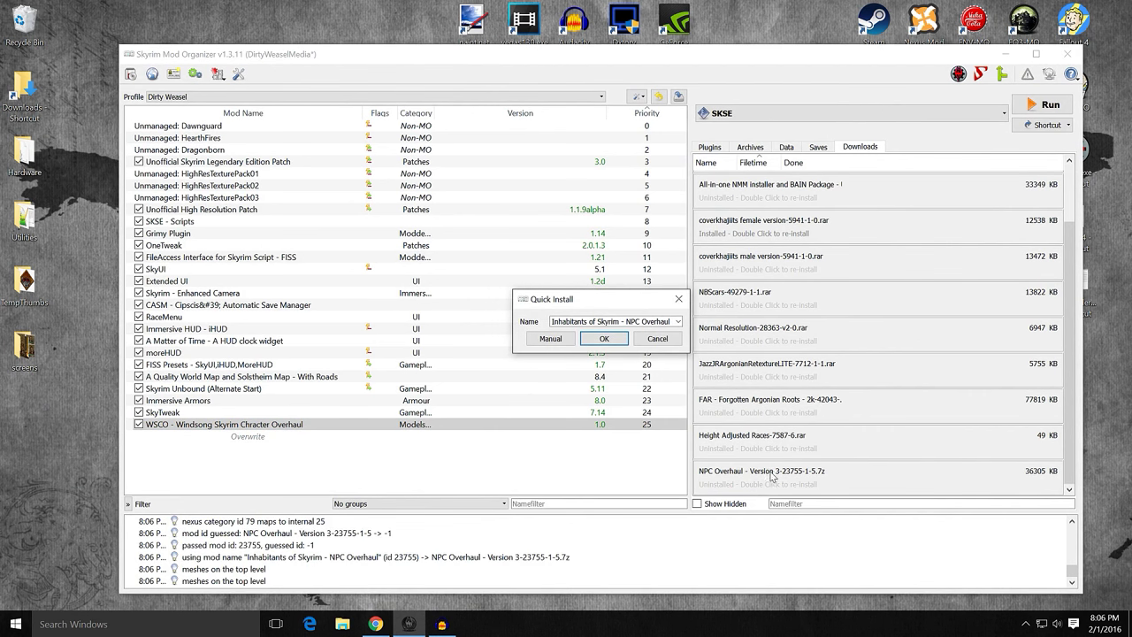
{"action": "left_click", "coordinate": [551, 339]}
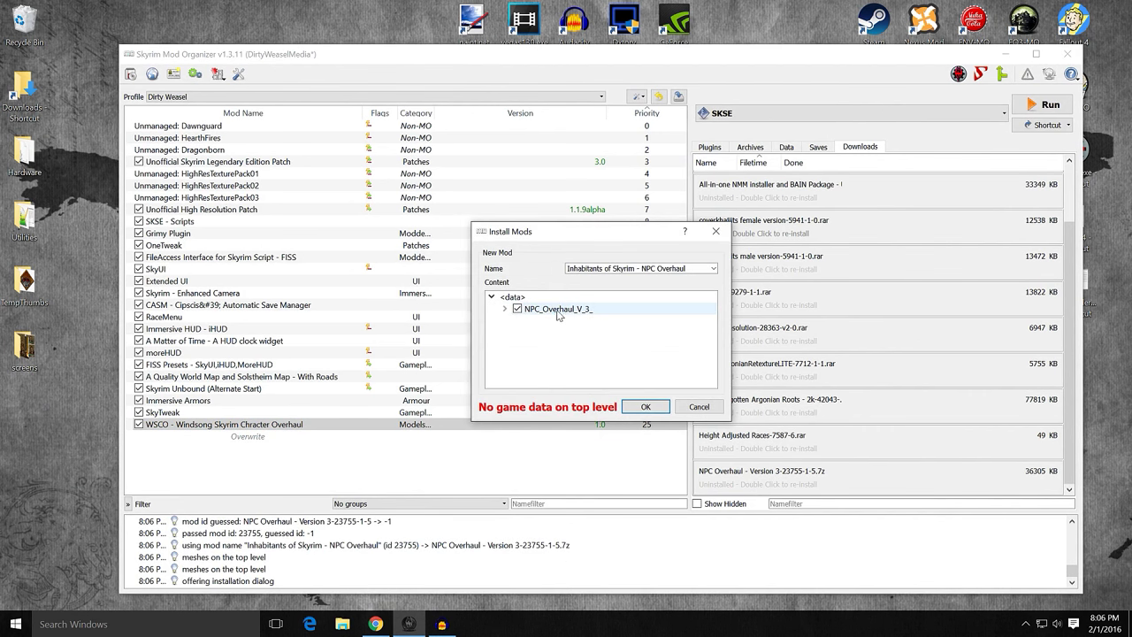
{"action": "right_click", "coordinate": [561, 316]}
{"action": "left_click", "coordinate": [566, 319]}
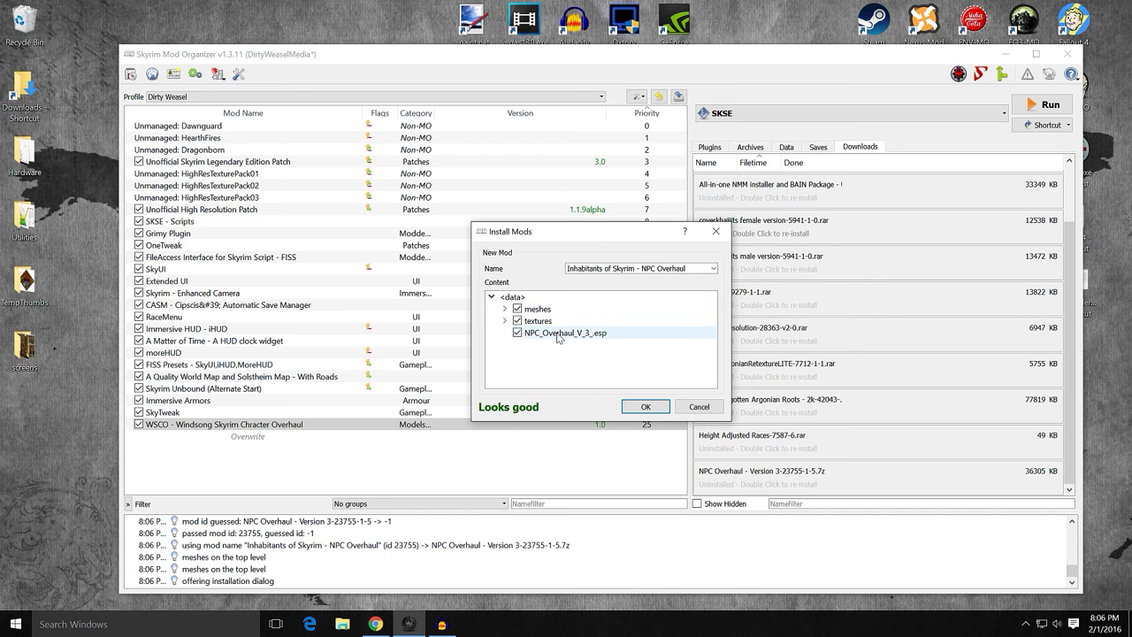
{"action": "left_click", "coordinate": [646, 407]}
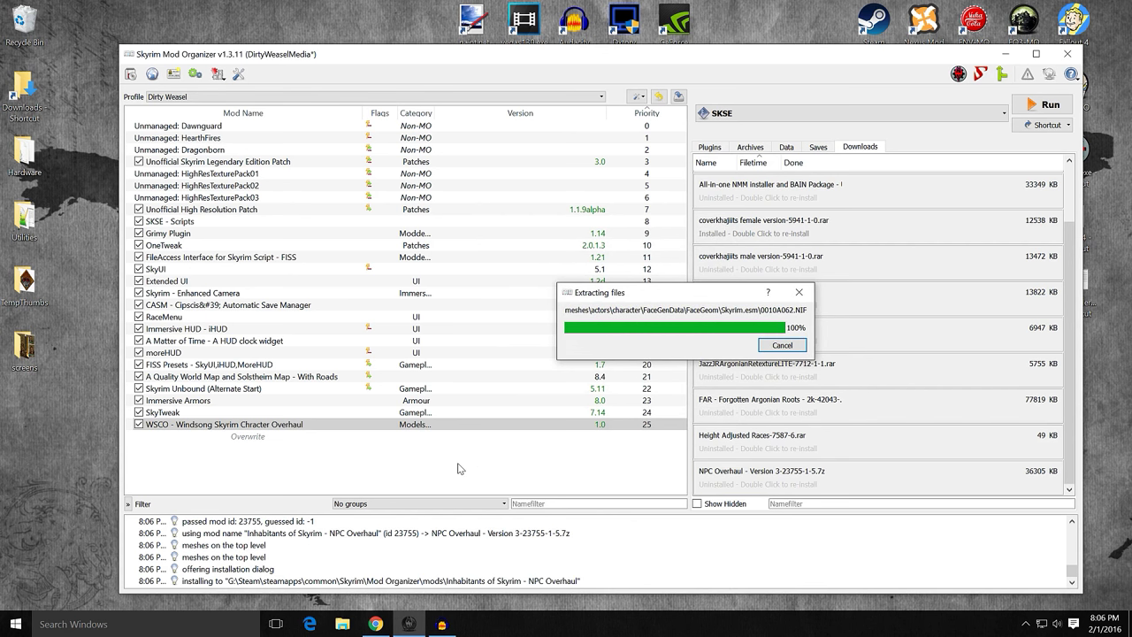
Examine the file conflicts of Inhabitants of Skyrim - NPC Overhaul in a widened mod information window, and close it
{"action": "left_click", "coordinate": [225, 436]}
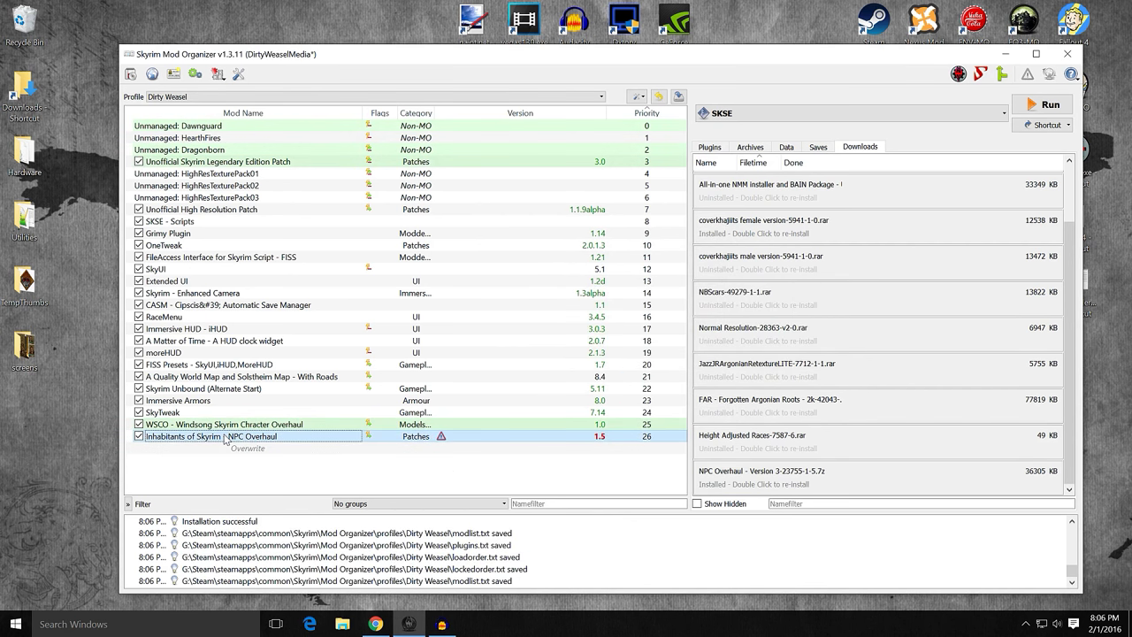
{"action": "double_click", "coordinate": [345, 436]}
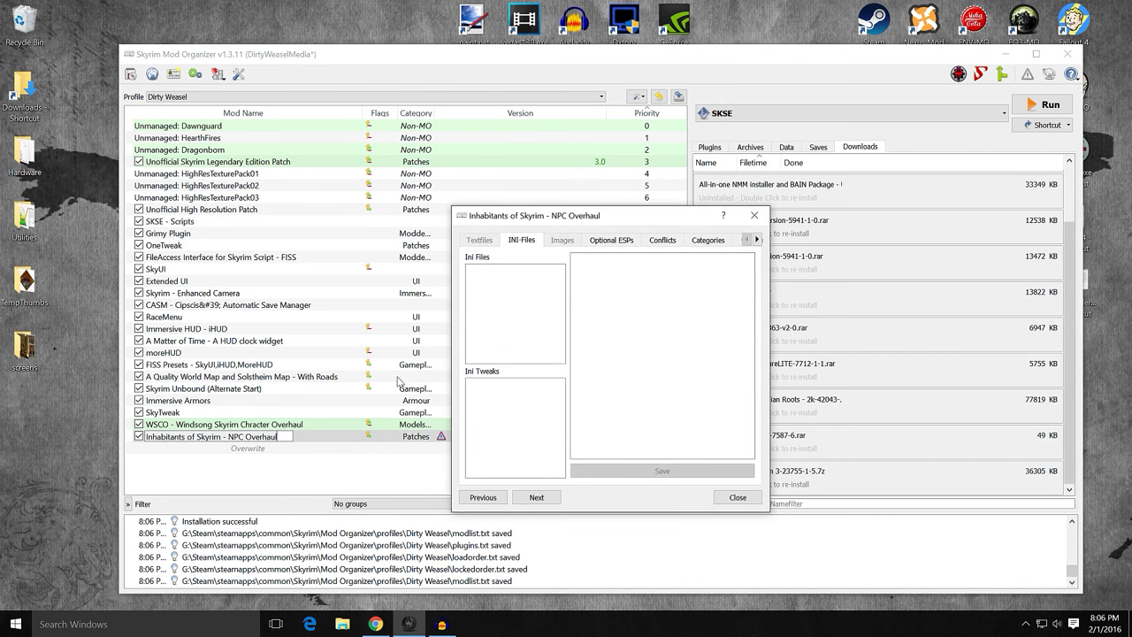
{"action": "left_click", "coordinate": [674, 242]}
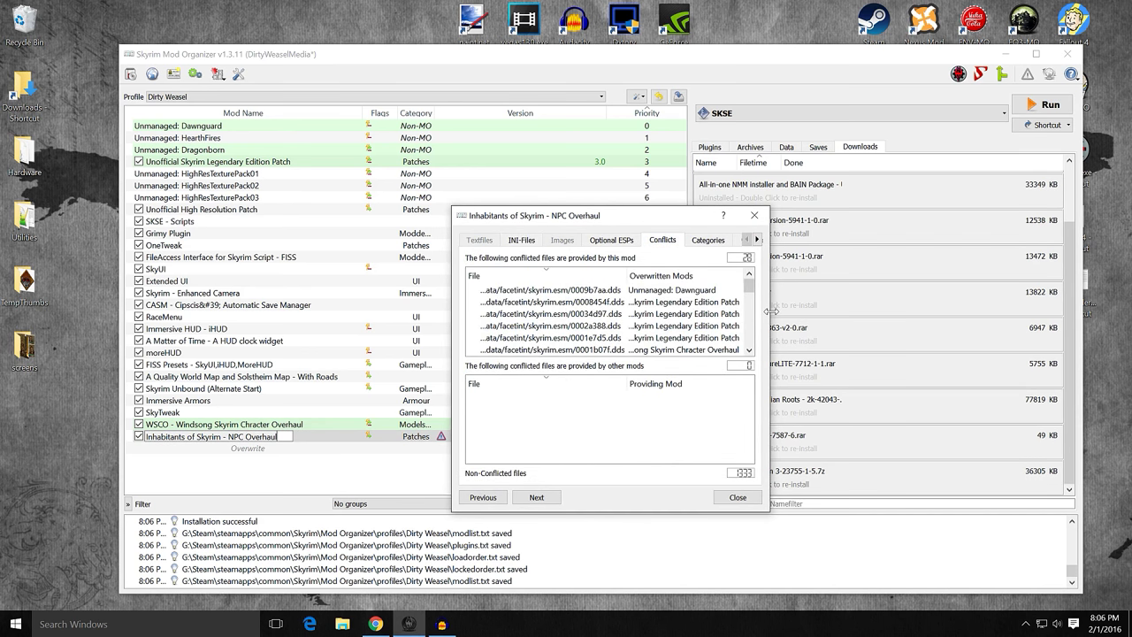
{"action": "left_click_drag", "start_coordinate": [770, 314], "coordinate": [1060, 311]}
{"action": "left_click_drag", "start_coordinate": [627, 275], "coordinate": [777, 270]}
{"action": "scroll", "coordinate": [793, 305], "scroll_direction": "down", "scroll_amount": 10}
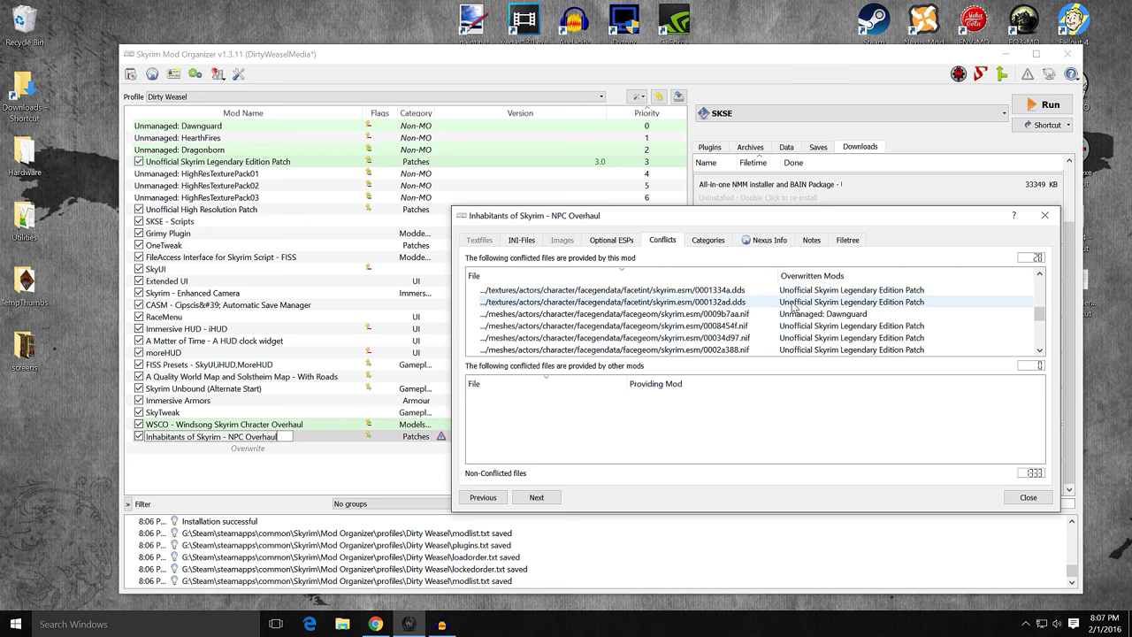
{"action": "scroll", "coordinate": [793, 305], "scroll_direction": "down", "scroll_amount": 1}
{"action": "scroll", "coordinate": [793, 305], "scroll_direction": "up", "scroll_amount": 10}
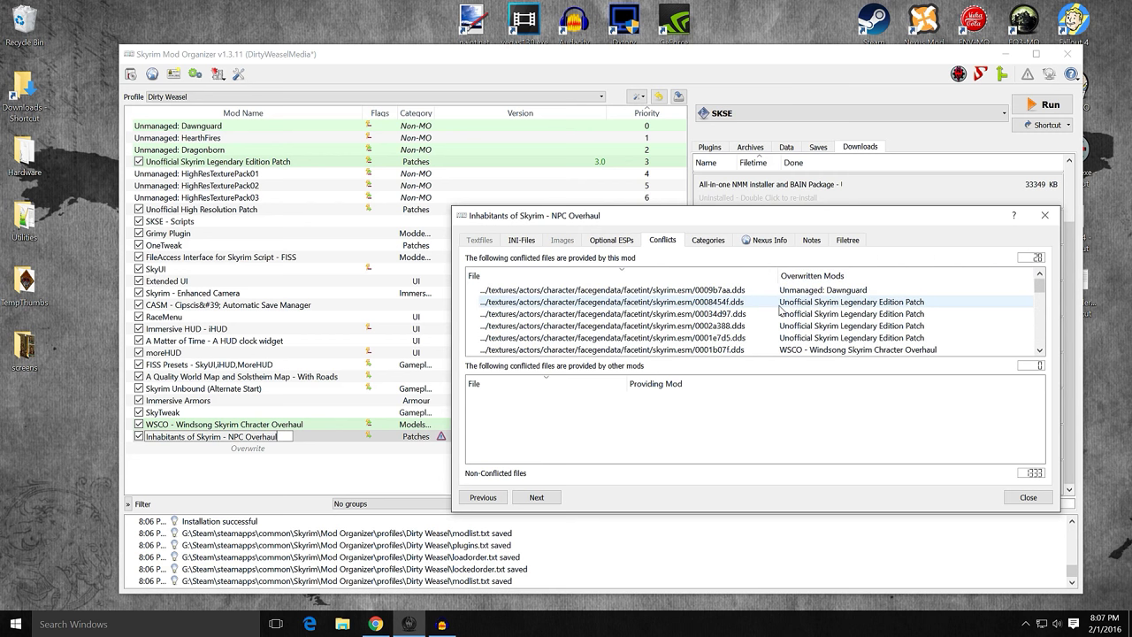
{"action": "left_click", "coordinate": [1045, 216]}
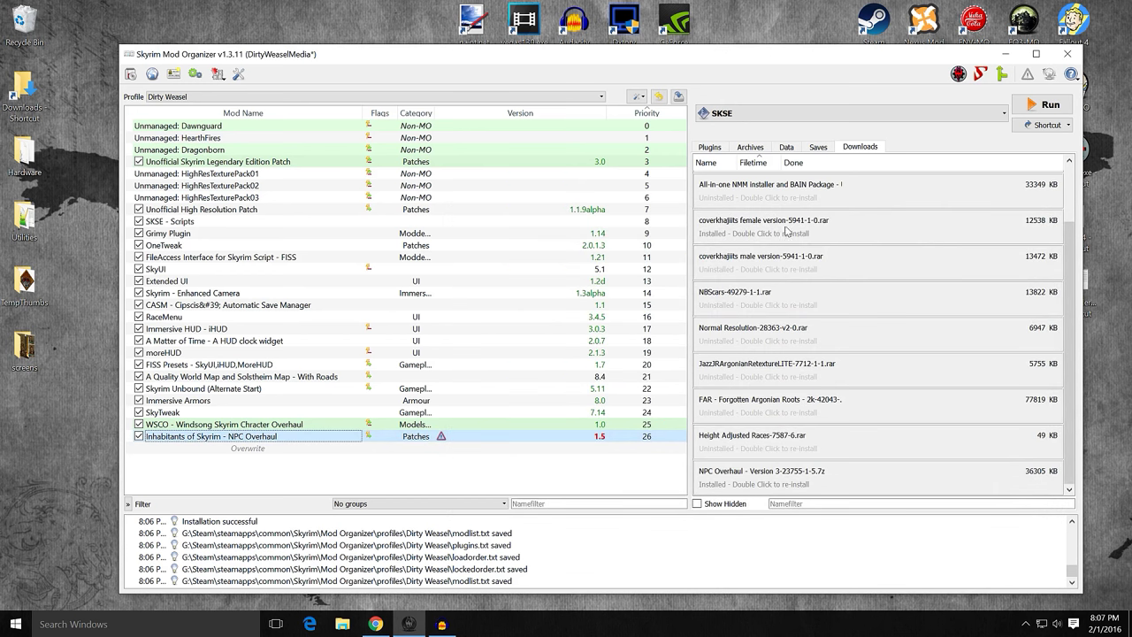
Run TES5Edit through Mod Organizer and load only WSCO - Better NPCs.esp and NPC_Overhaul_V_3_.esp
{"action": "left_click", "coordinate": [1002, 117]}
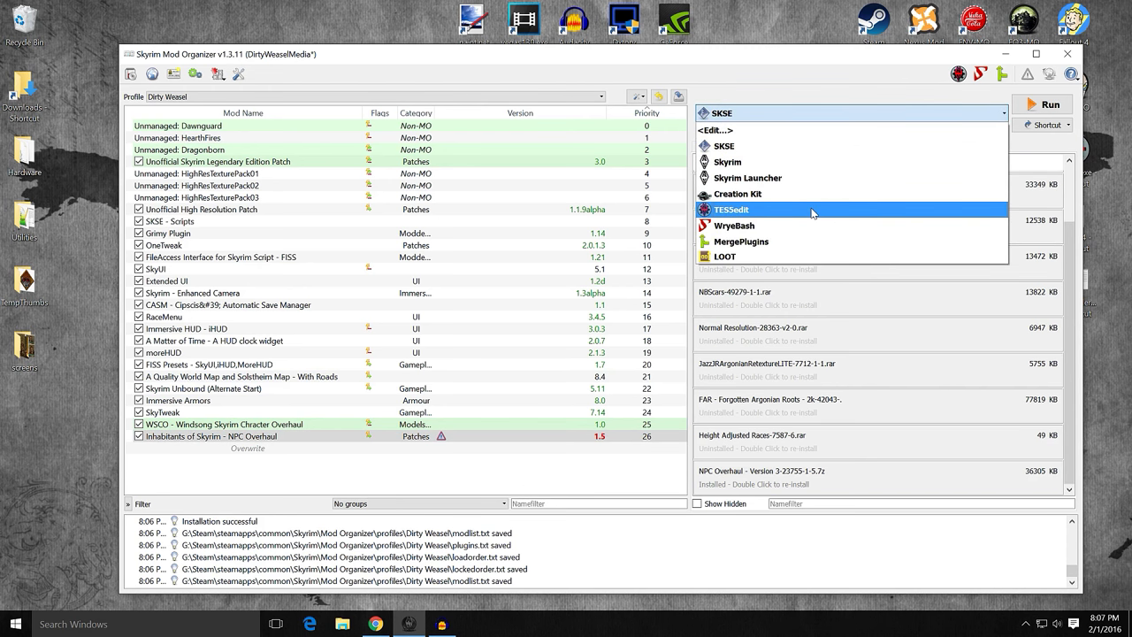
{"action": "left_click", "coordinate": [812, 213]}
{"action": "left_click", "coordinate": [1031, 104]}
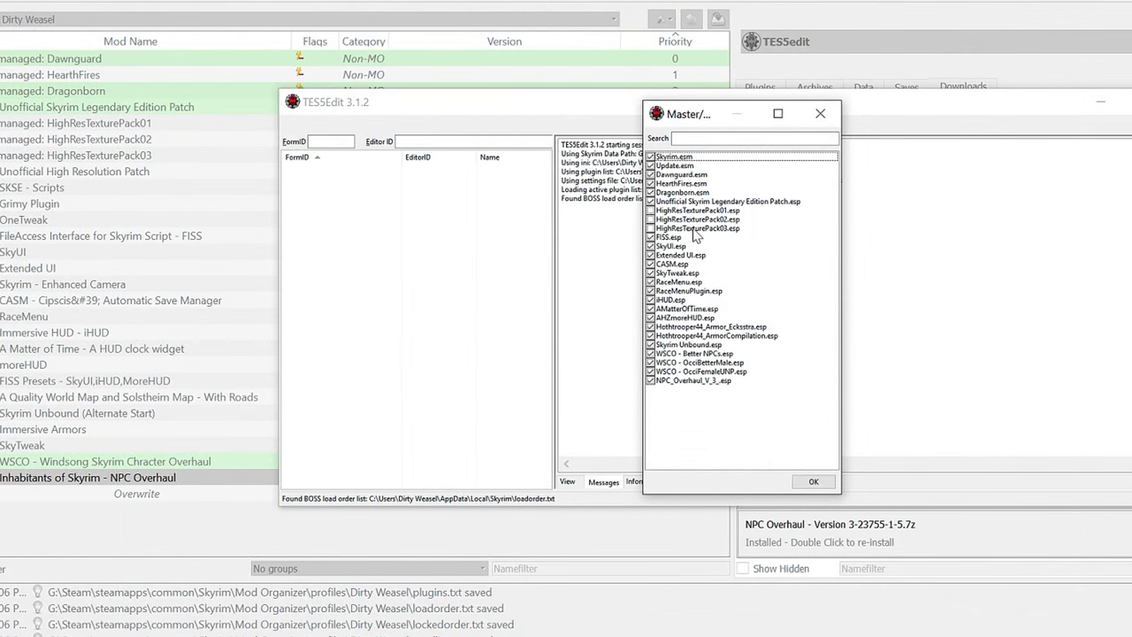
{"action": "right_click", "coordinate": [778, 263]}
{"action": "left_click", "coordinate": [803, 290]}
{"action": "left_click", "coordinate": [651, 354]}
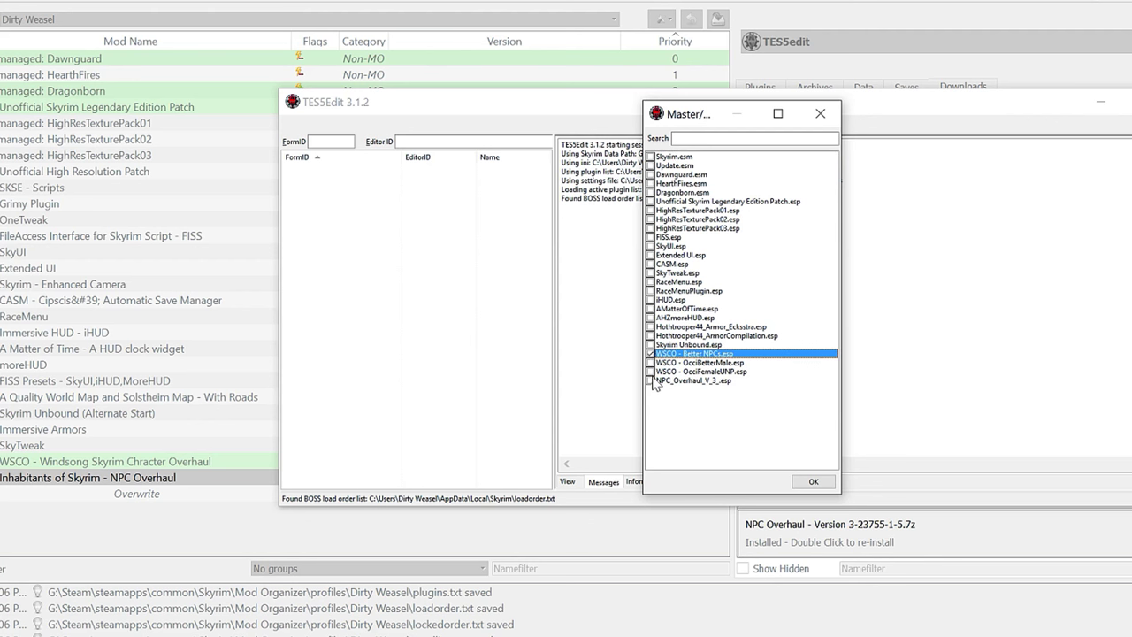
{"action": "left_click", "coordinate": [652, 381]}
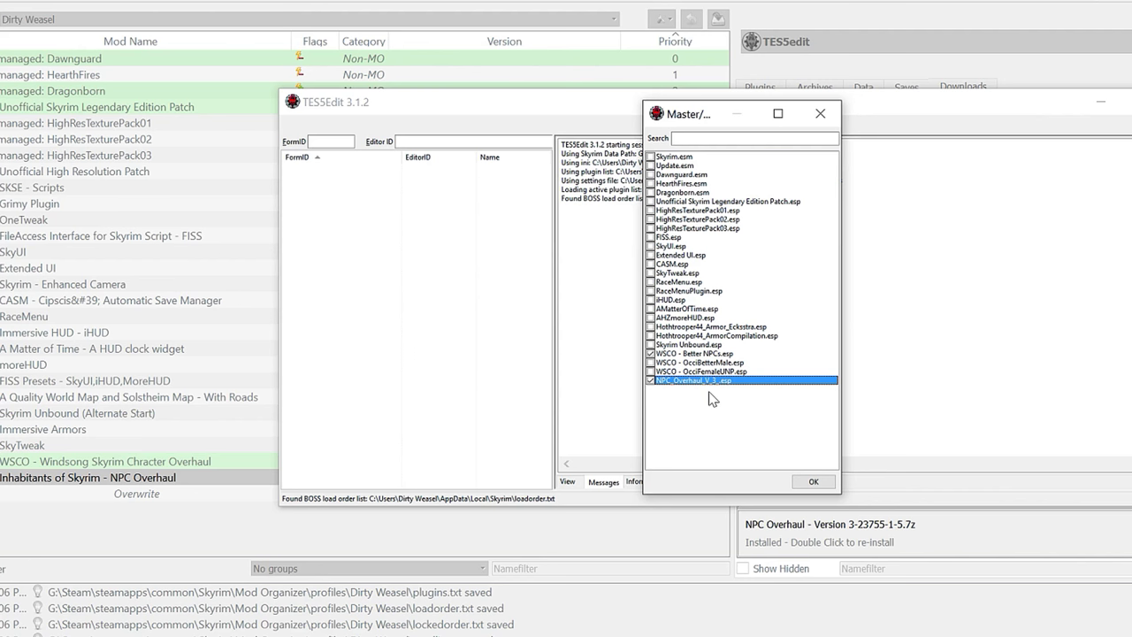
{"action": "left_click", "coordinate": [809, 481]}
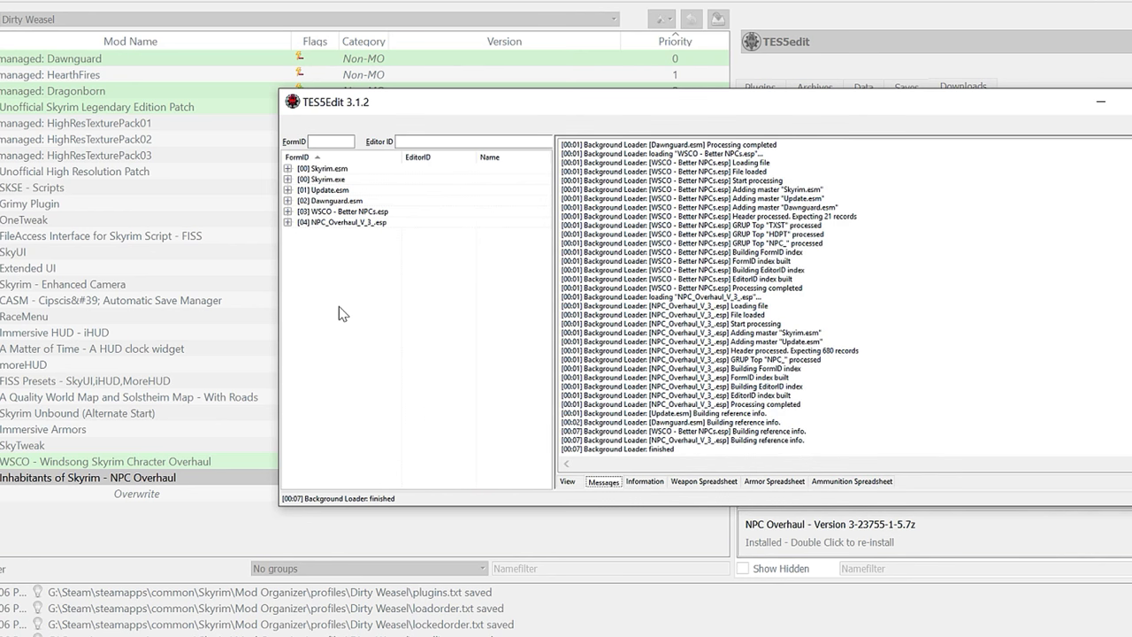
View Karliah's record among the Non-Player Characters of NPC_Overhaul_V_3_.esp, with the TES5Edit window arranged to show the plugin columns for comparison
{"action": "left_click", "coordinate": [287, 222]}
{"action": "left_click", "coordinate": [298, 244]}
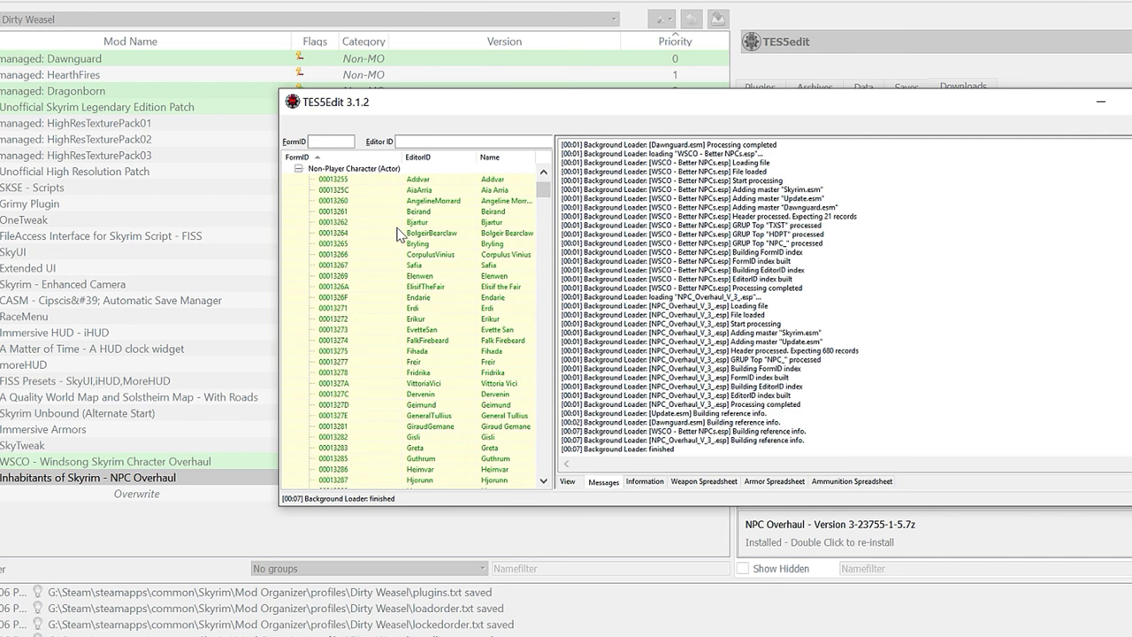
{"action": "scroll", "coordinate": [396, 239], "scroll_direction": "down", "scroll_amount": 4}
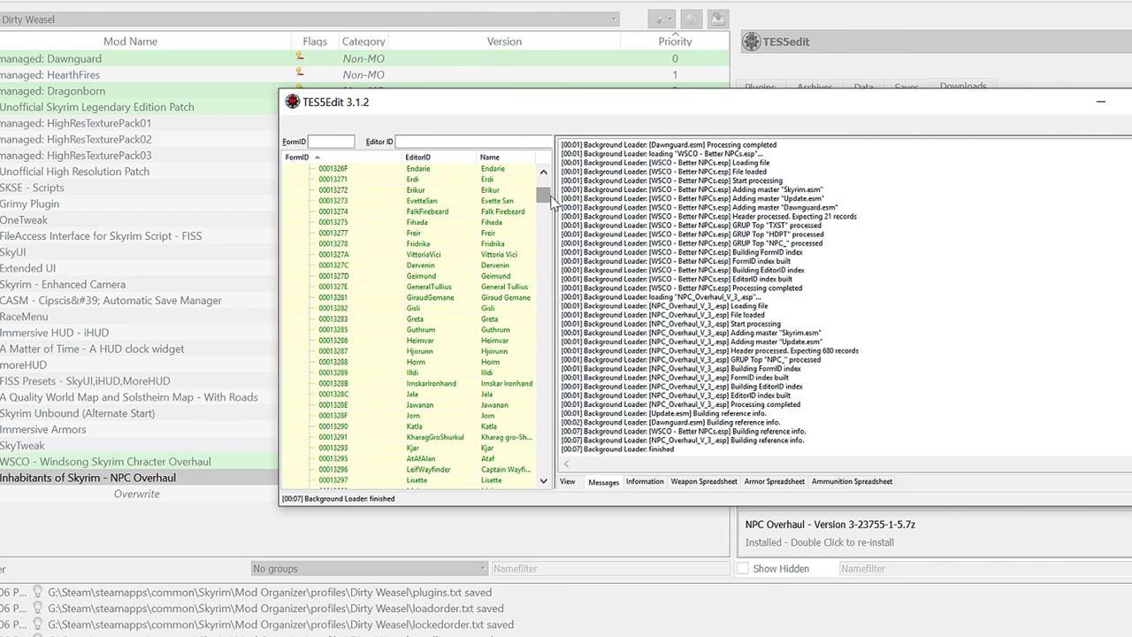
{"action": "left_click_drag", "start_coordinate": [553, 200], "coordinate": [765, 353]}
{"action": "left_click", "coordinate": [706, 345]}
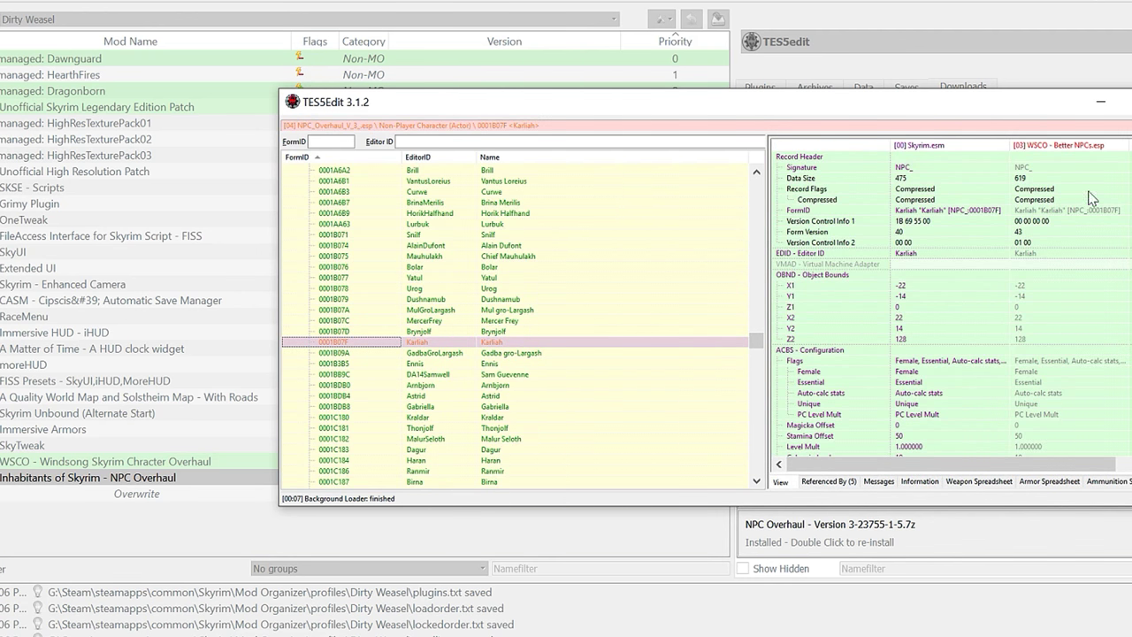
{"action": "left_click_drag", "start_coordinate": [706, 108], "coordinate": [442, 108]}
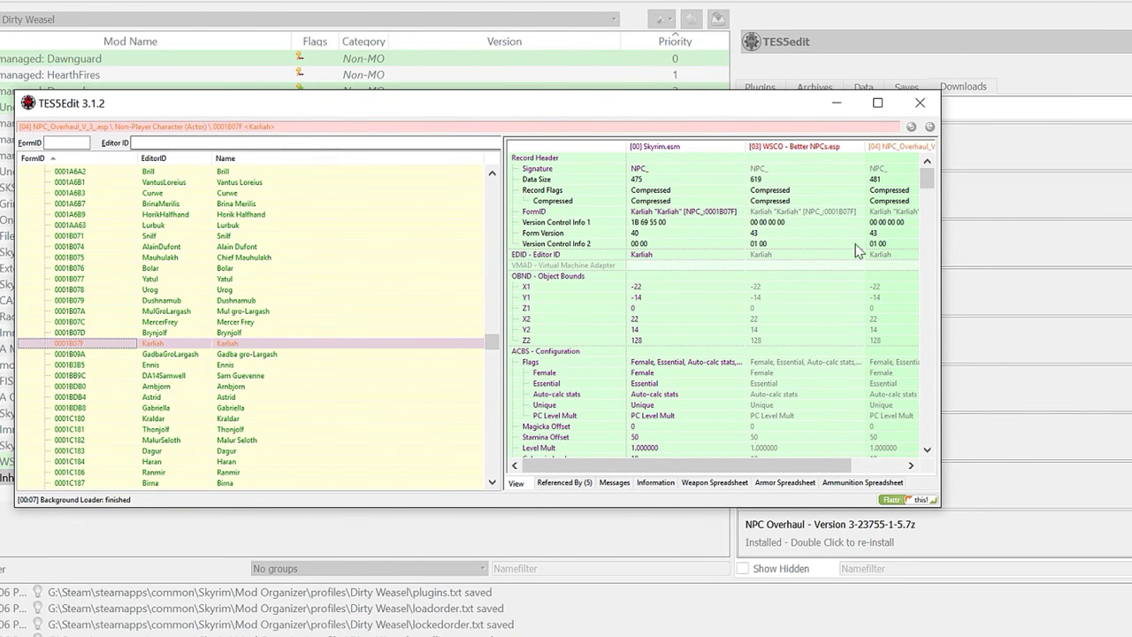
Widen the TES5Edit window and compare Karliah's face morph values across Skyrim.esm, WSCO - Better NPCs.esp and NPC_Overhaul_V_3_.esp
{"action": "left_click_drag", "start_coordinate": [942, 241], "coordinate": [1101, 242]}
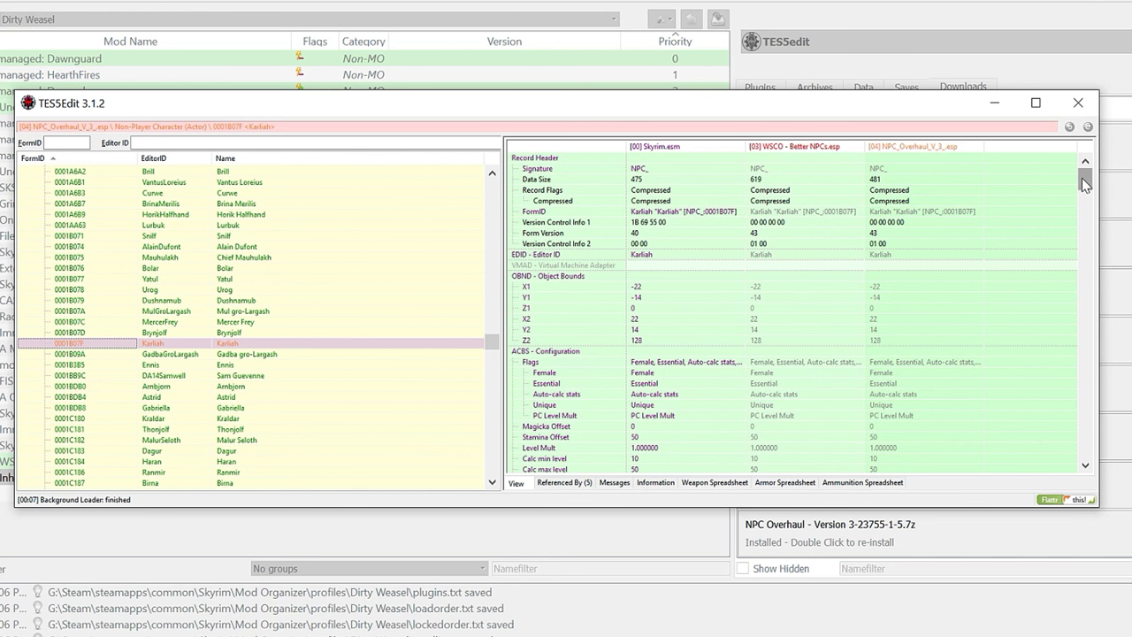
{"action": "left_click_drag", "start_coordinate": [1082, 178], "coordinate": [1087, 316]}
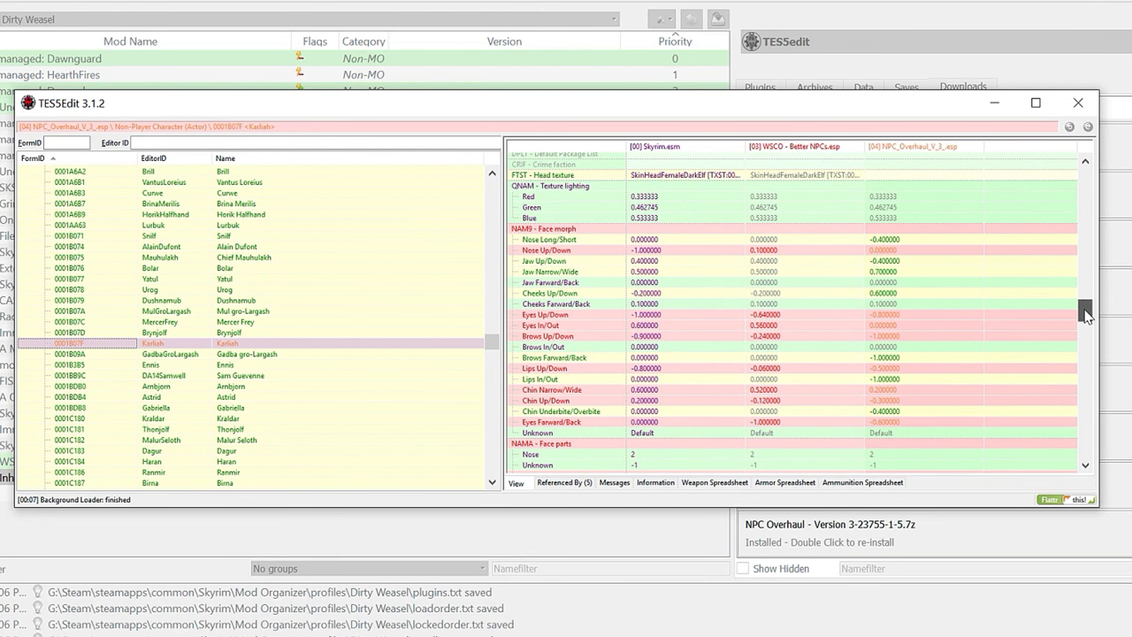
Collapse NPC_Overhaul_V_3_.esp and expand WSCO - Better NPCs.esp down to its Head Part and Non-Player Character records
{"action": "left_click_drag", "start_coordinate": [492, 344], "coordinate": [492, 182]}
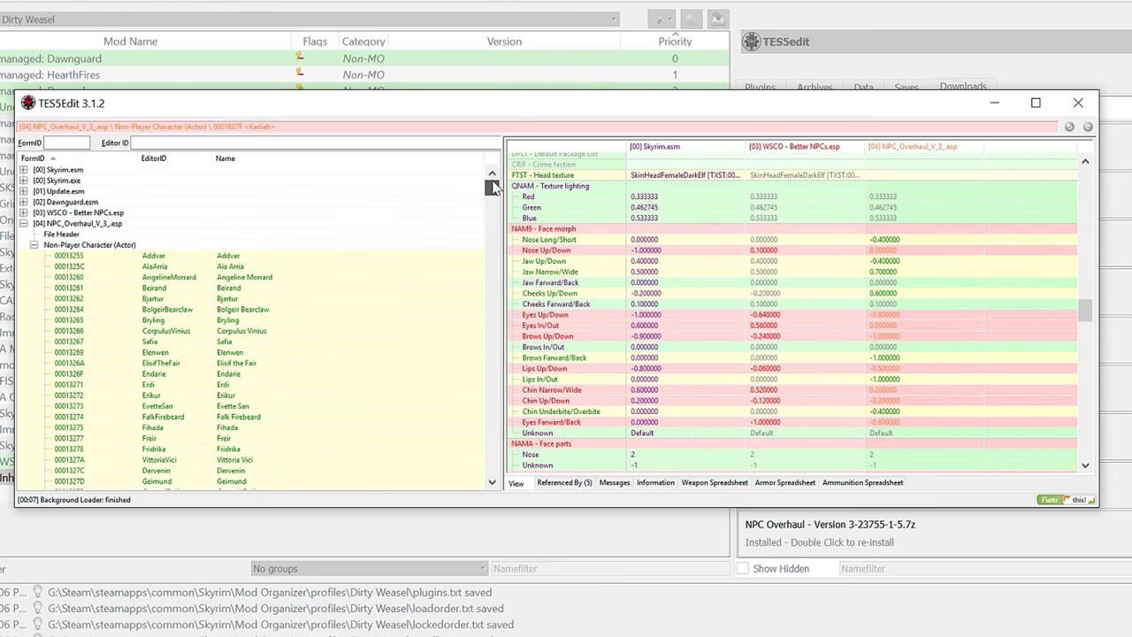
{"action": "left_click", "coordinate": [24, 223]}
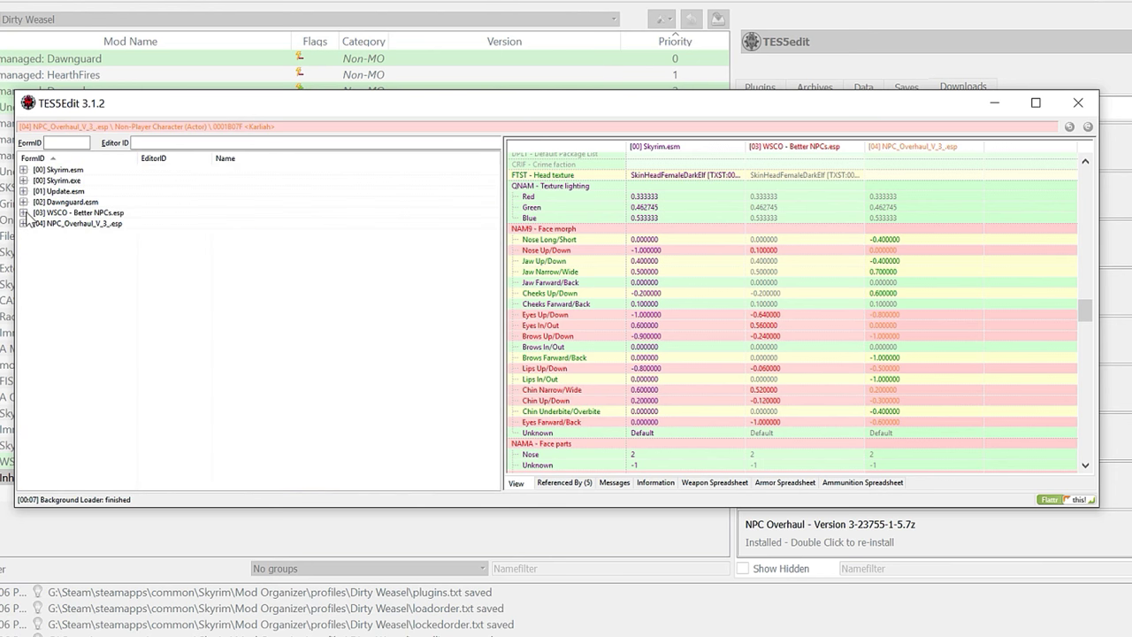
{"action": "left_click", "coordinate": [24, 213]}
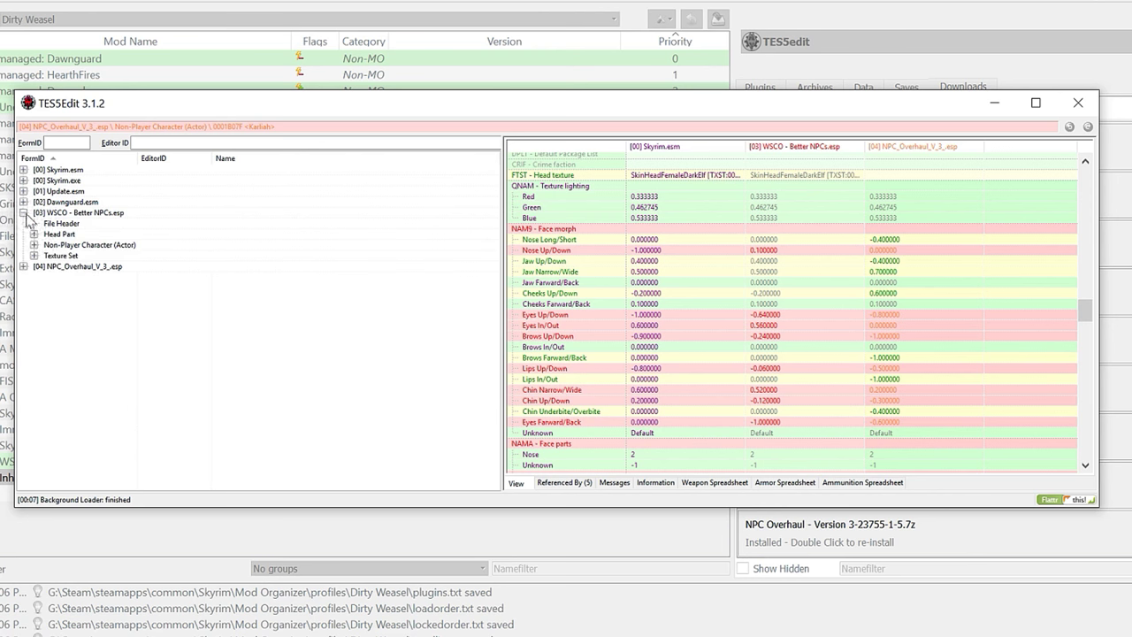
{"action": "left_click", "coordinate": [34, 234]}
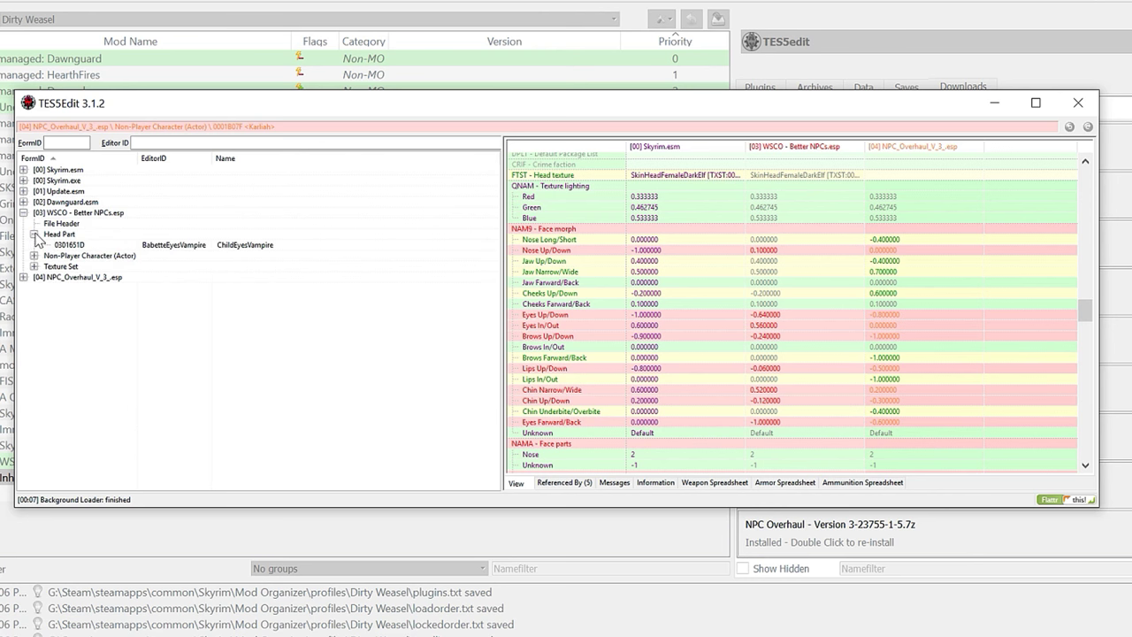
{"action": "left_click", "coordinate": [34, 254]}
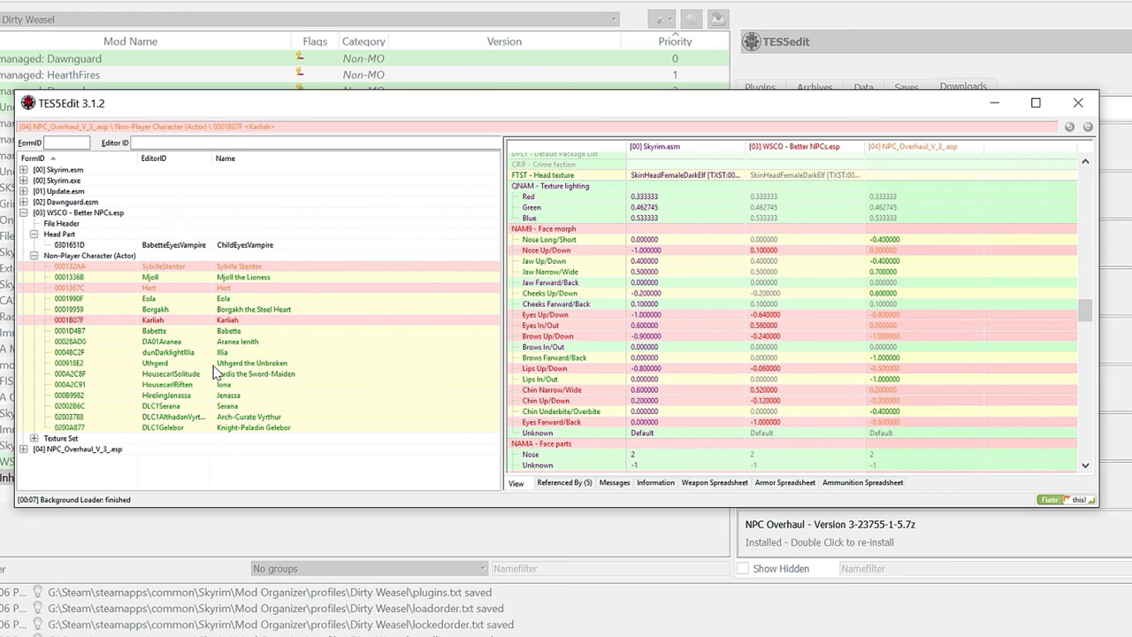
View the Mjoll and Sybille Stentor records, including Sybille Stentor's face morph values, and close TES5Edit
{"action": "left_click", "coordinate": [194, 274]}
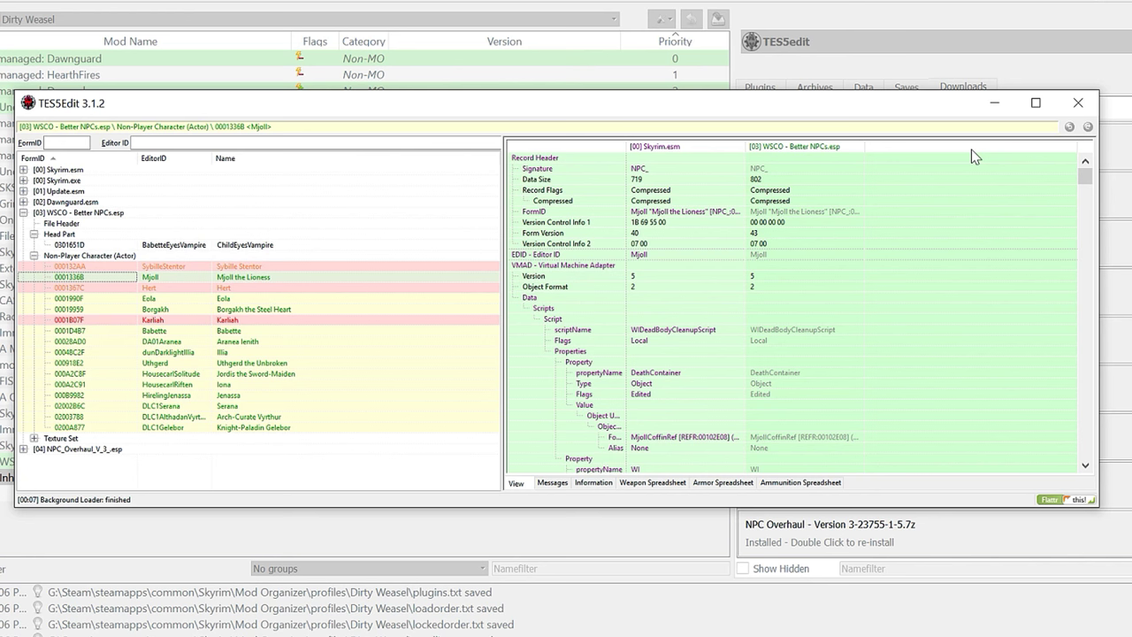
{"action": "left_click", "coordinate": [189, 266]}
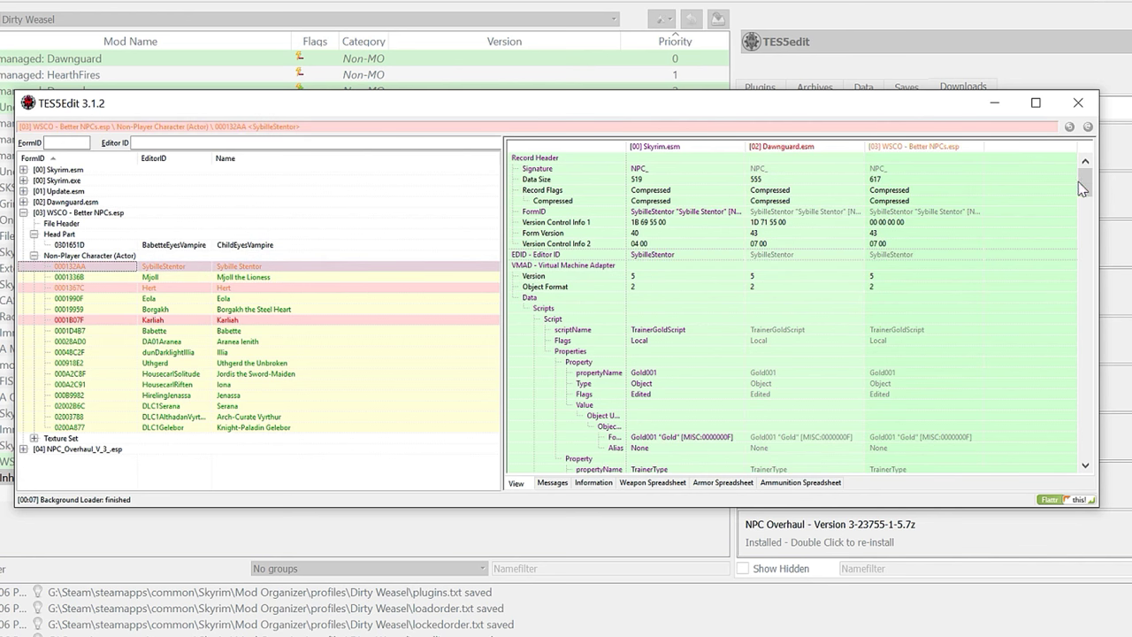
{"action": "left_click_drag", "start_coordinate": [1084, 193], "coordinate": [1086, 402]}
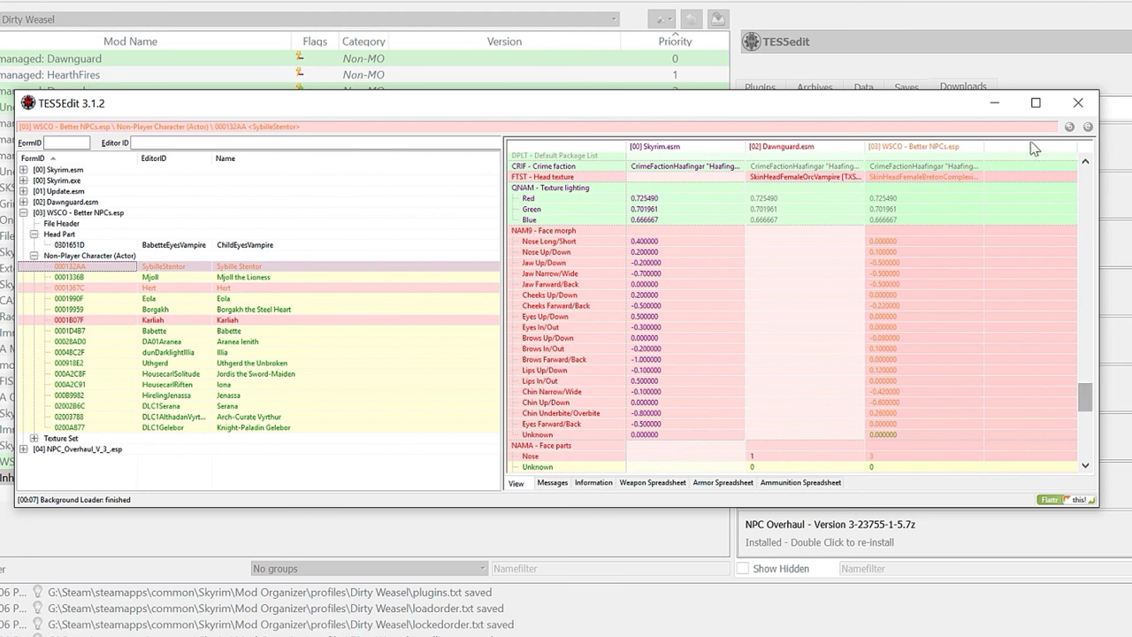
{"action": "left_click", "coordinate": [1078, 103]}
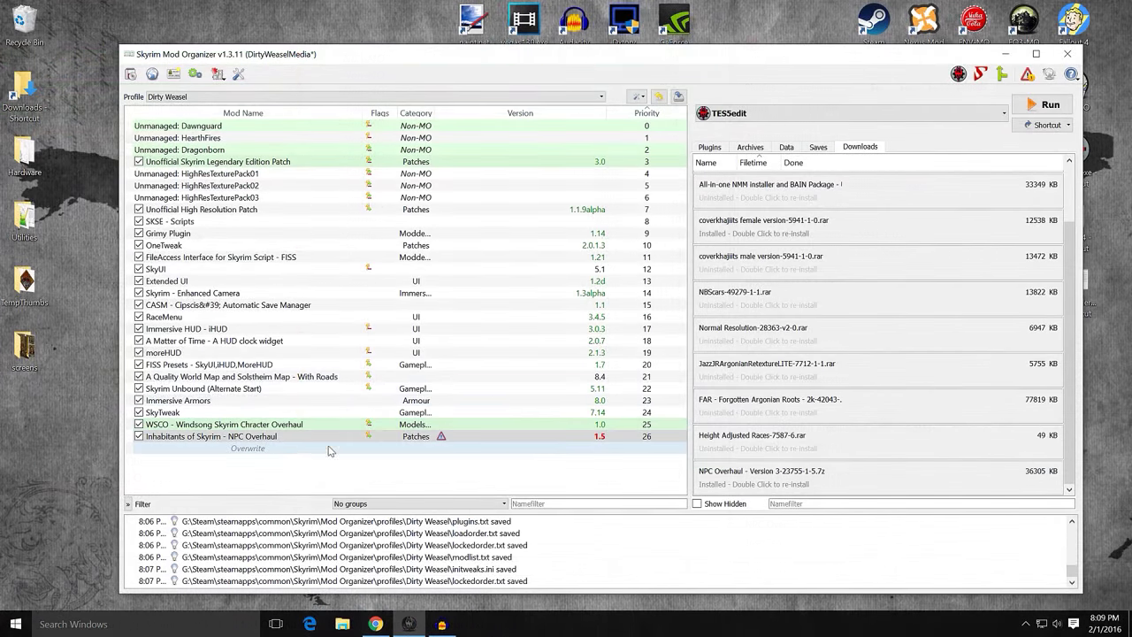
Delete the TES5Edit Backups folder from the Overwrite entry's contents and close its information window
{"action": "right_click", "coordinate": [260, 451]}
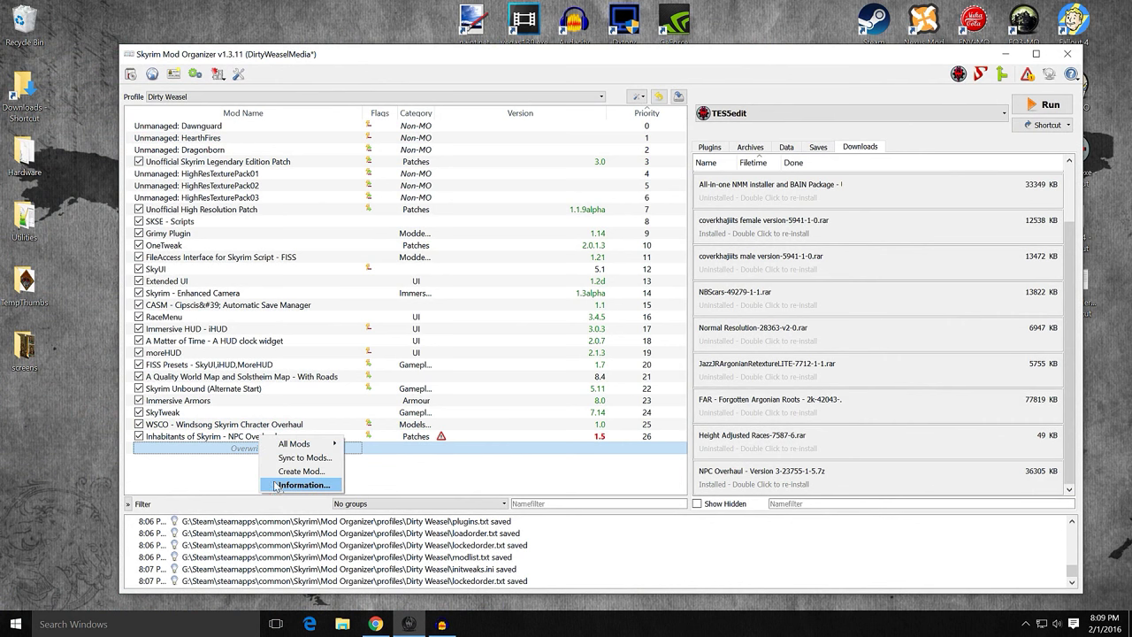
{"action": "left_click", "coordinate": [277, 485]}
{"action": "left_click", "coordinate": [500, 306]}
{"action": "right_click", "coordinate": [517, 306]}
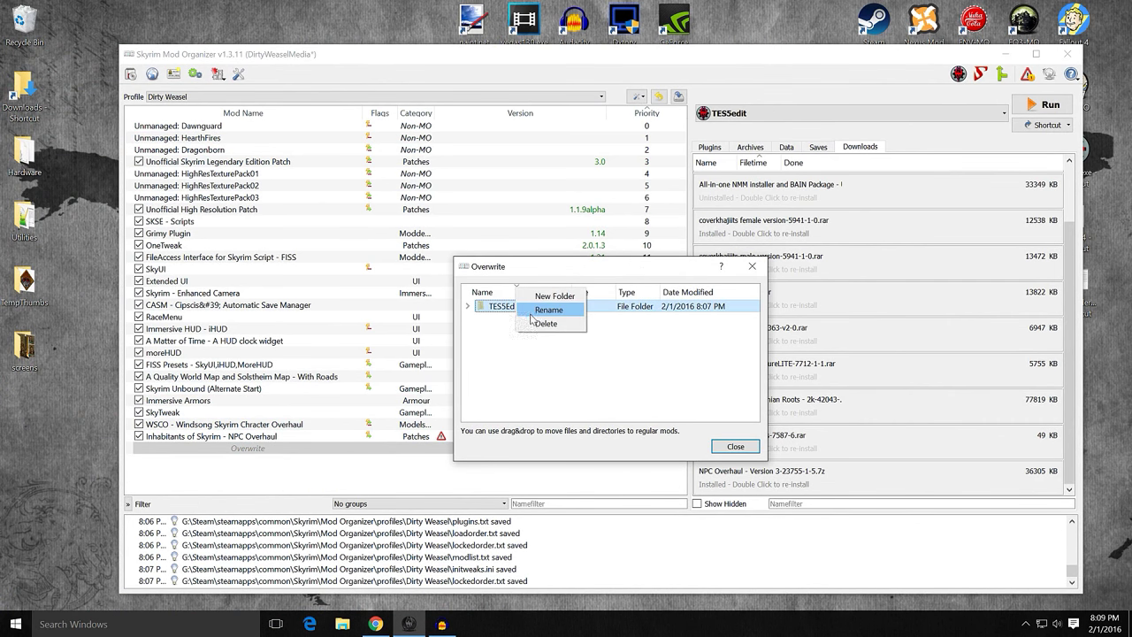
{"action": "left_click", "coordinate": [544, 324]}
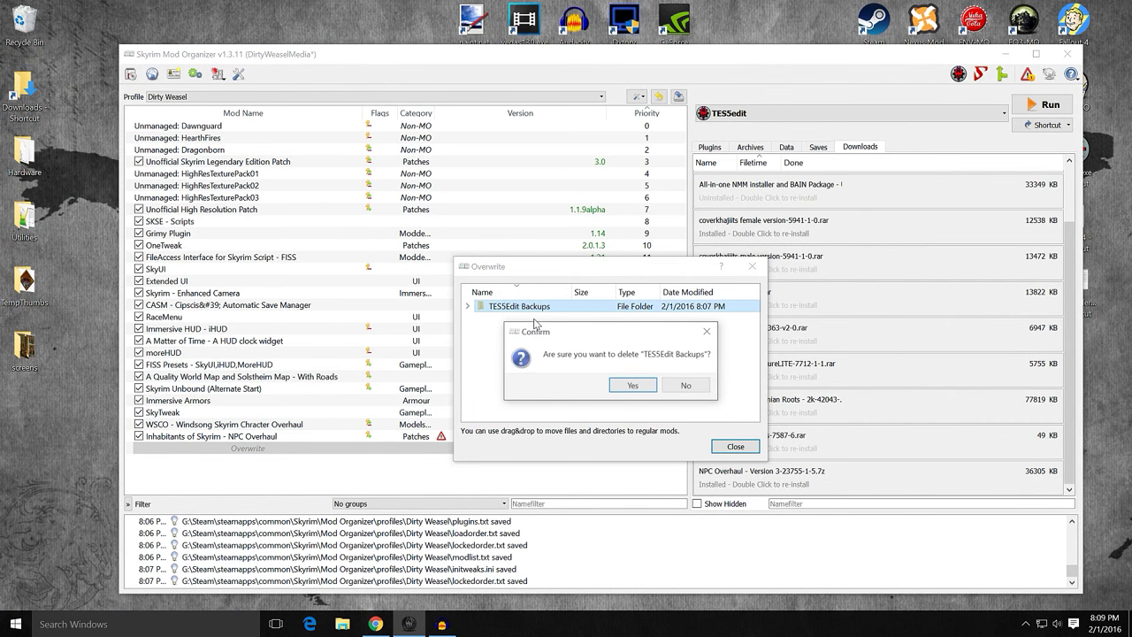
{"action": "left_click", "coordinate": [633, 387]}
{"action": "left_click", "coordinate": [735, 445]}
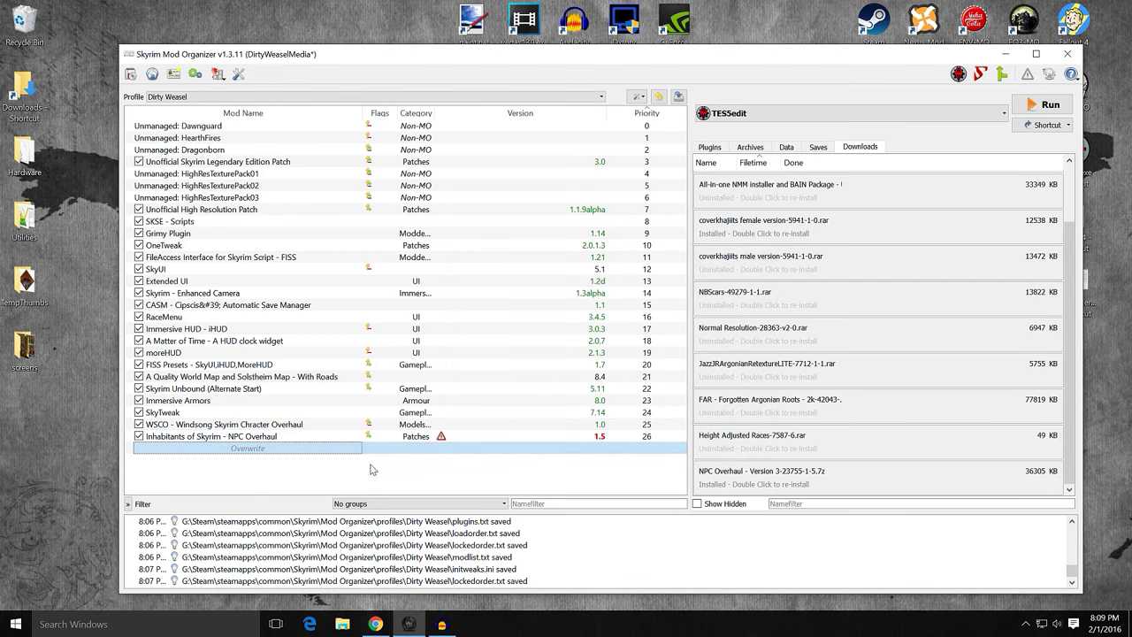
Show the plugin list, run LOOT through Mod Organizer to sort the load order, apply the result and close LOOT
{"action": "left_click", "coordinate": [267, 438]}
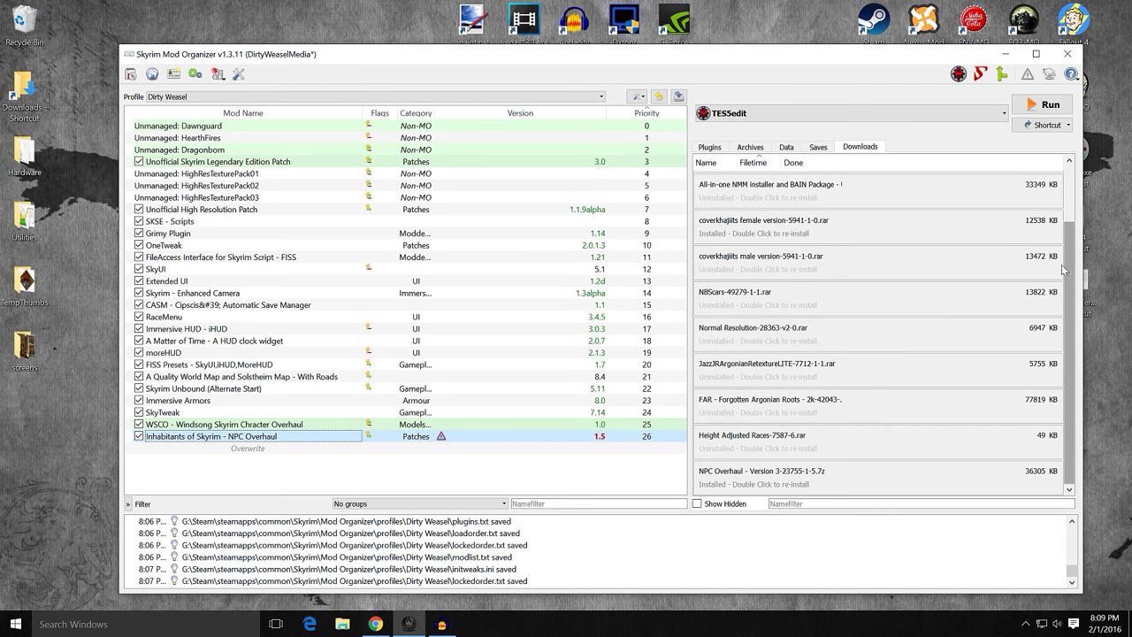
{"action": "left_click", "coordinate": [710, 148]}
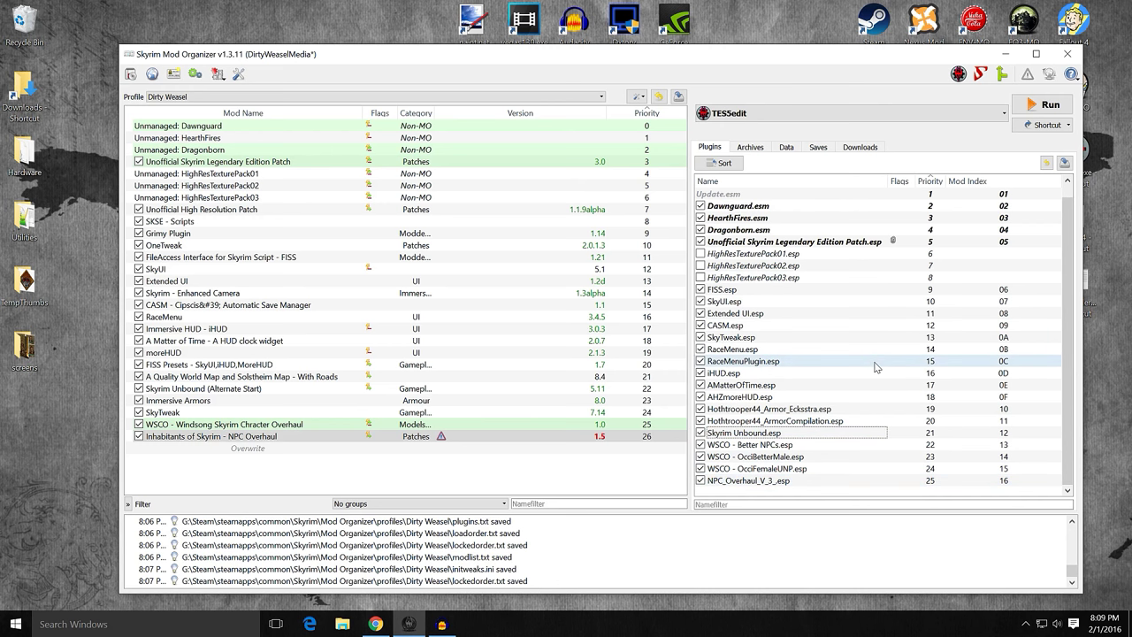
{"action": "left_click", "coordinate": [1003, 118]}
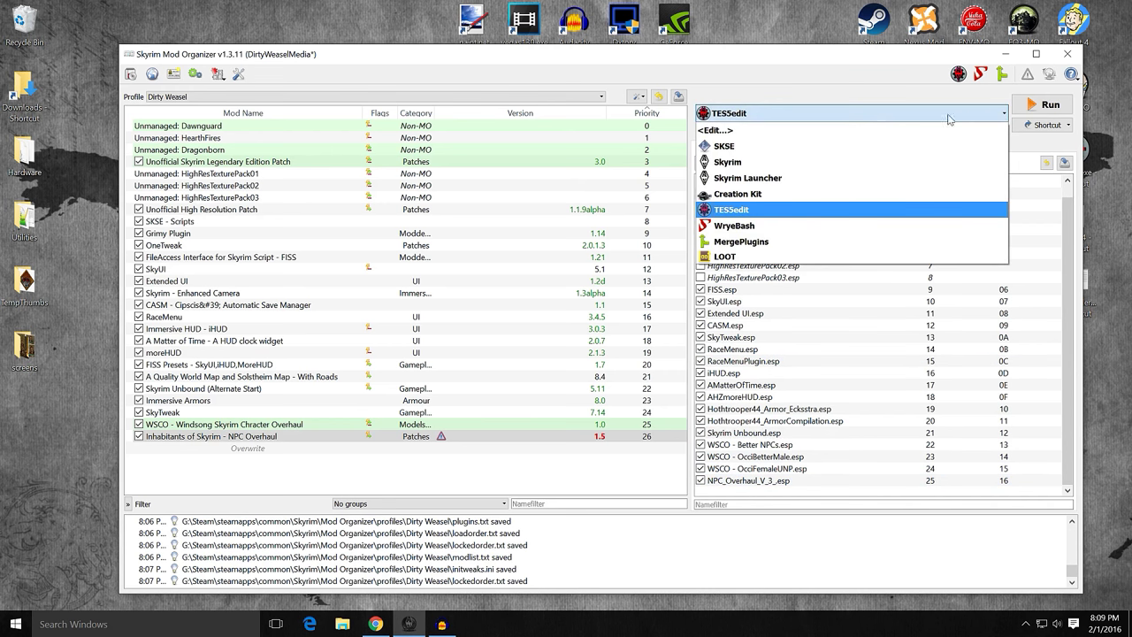
{"action": "left_click", "coordinate": [776, 255]}
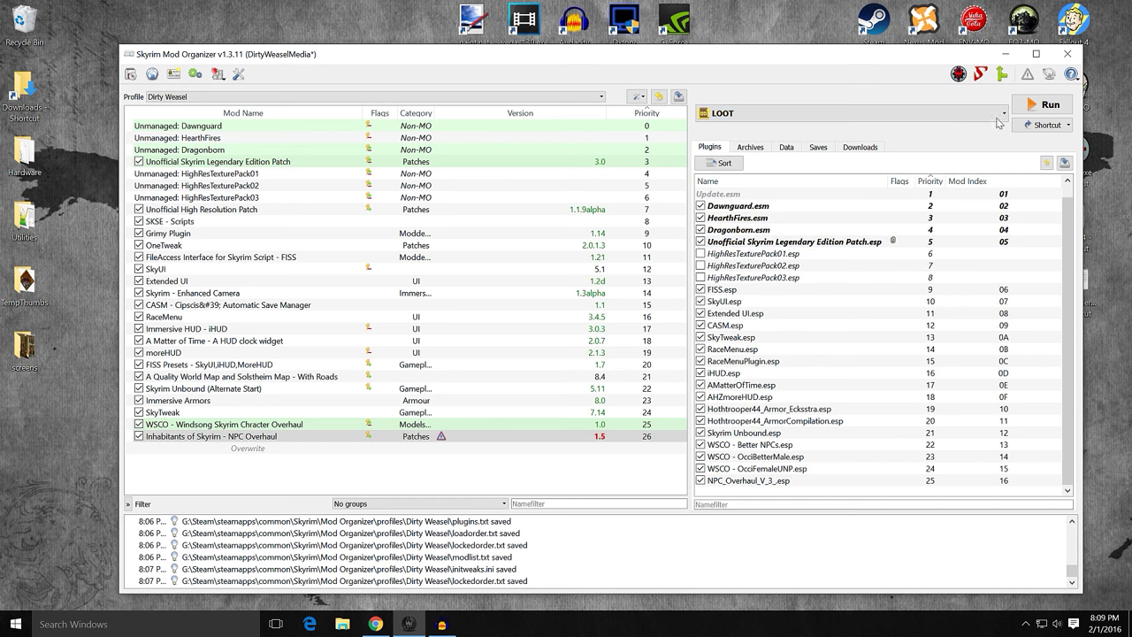
{"action": "left_click", "coordinate": [1043, 105]}
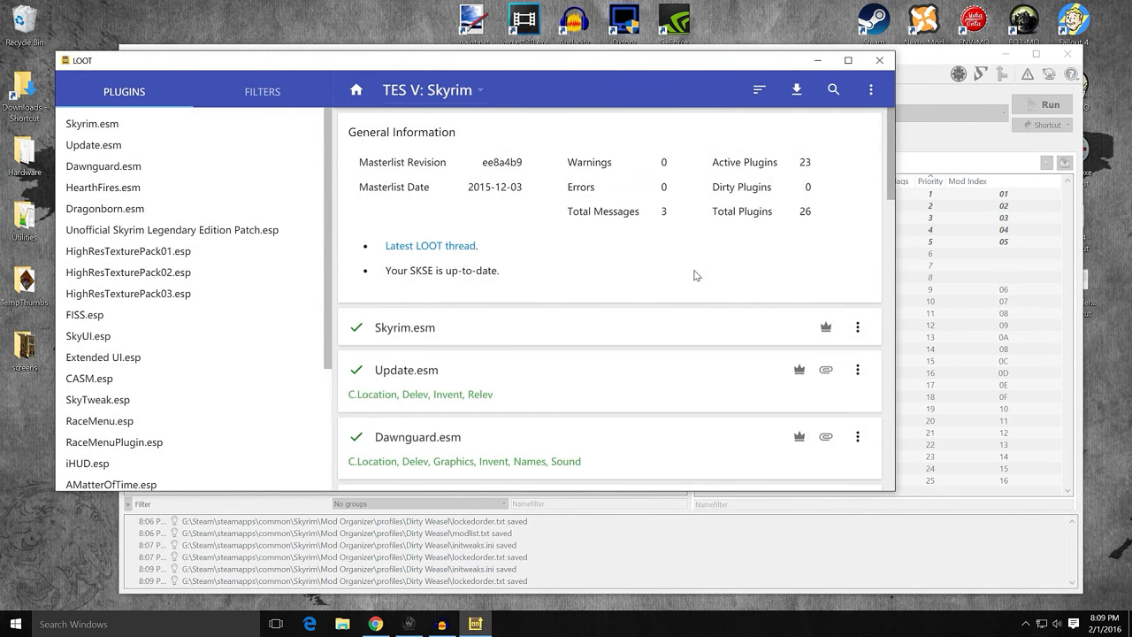
{"action": "left_click", "coordinate": [795, 91]}
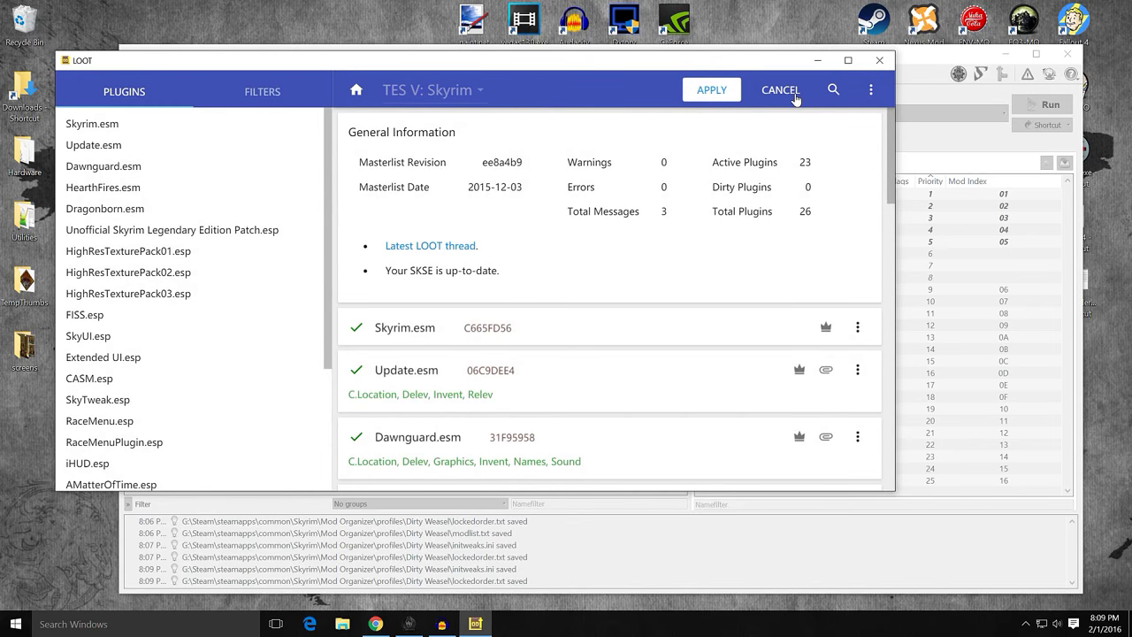
{"action": "left_click", "coordinate": [712, 90]}
{"action": "left_click", "coordinate": [879, 60]}
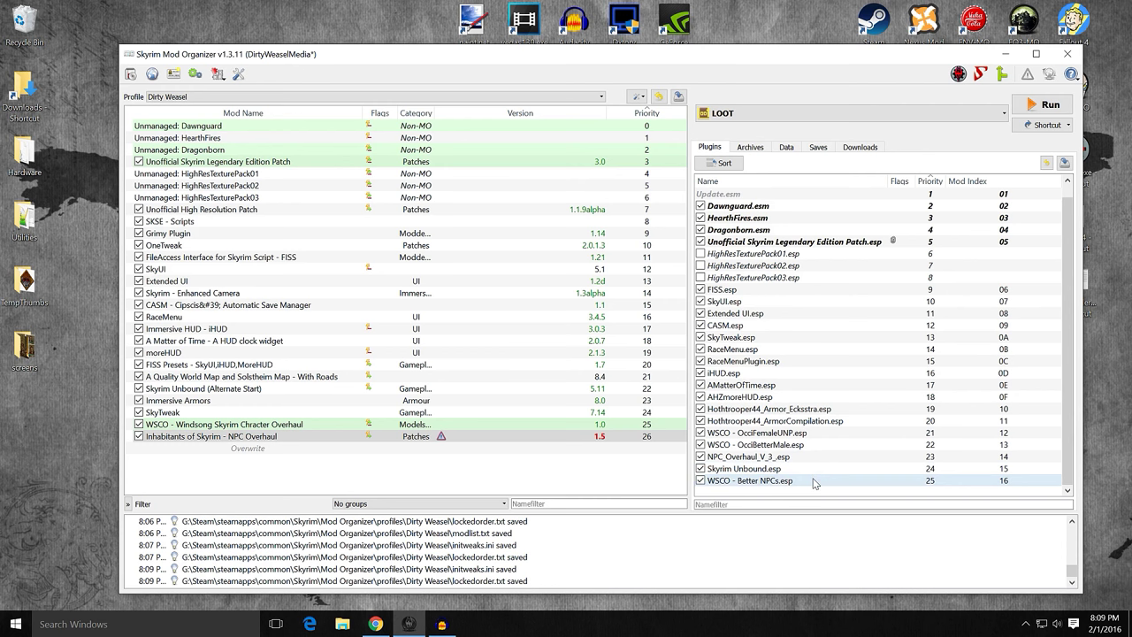
Move WSCO - Better NPCs.esp in the plugin load order to directly above NPC_Overhaul_V_3_.esp
{"action": "mouse_move", "coordinate": [813, 482]}
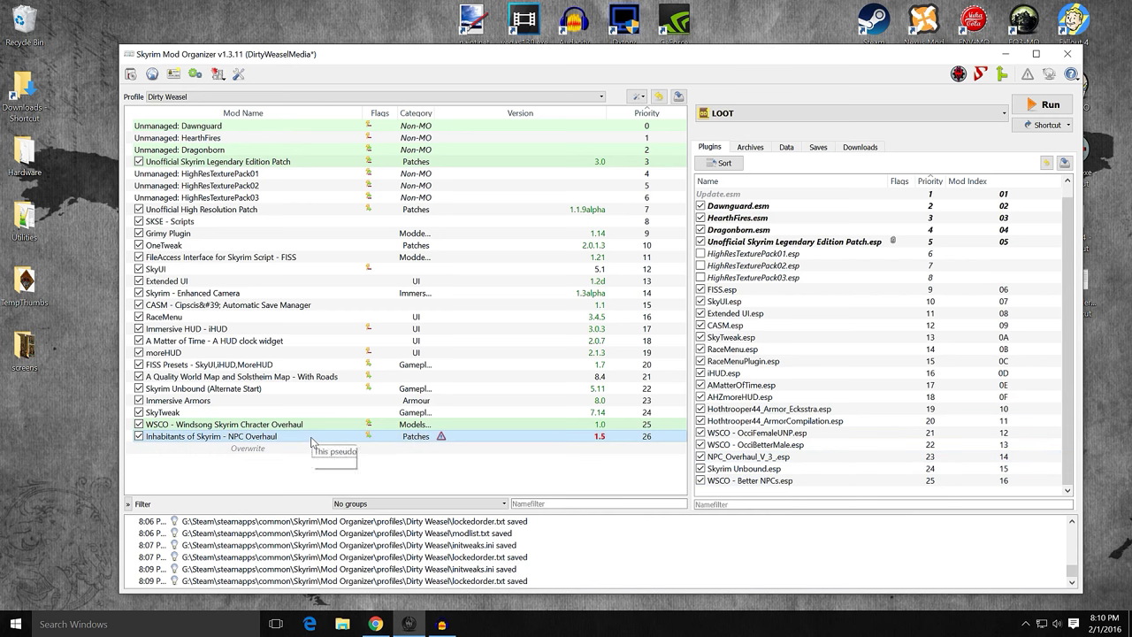
{"action": "mouse_move", "coordinate": [312, 442]}
{"action": "left_mouse_down"}
{"action": "mouse_move", "coordinate": [310, 419]}
{"action": "mouse_move", "coordinate": [318, 453]}
{"action": "left_mouse_up"}
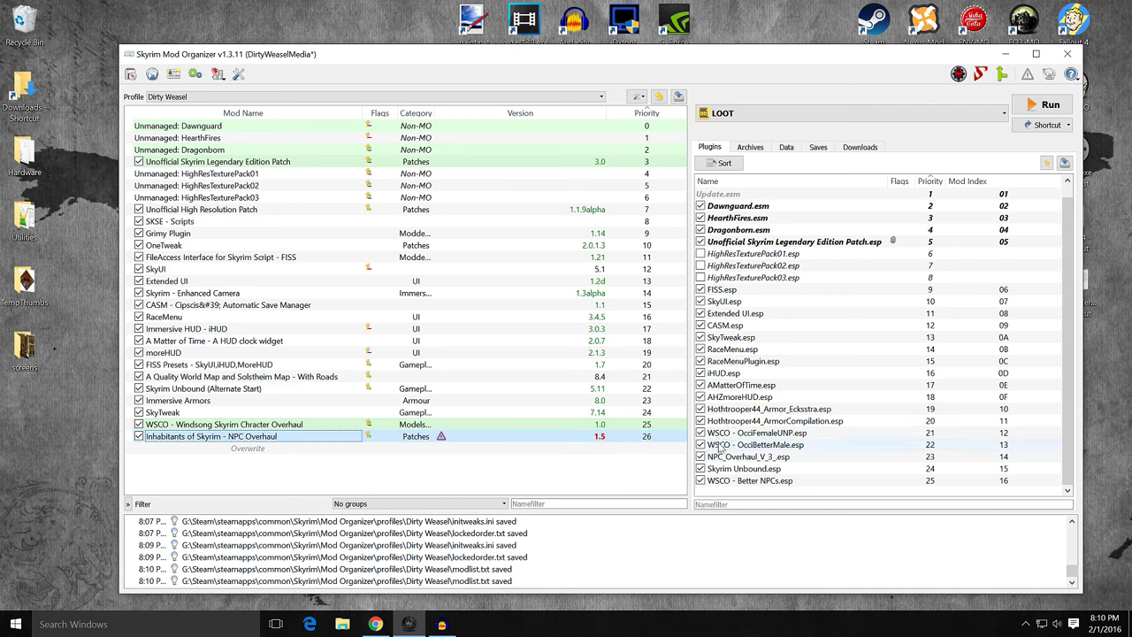
{"action": "left_click_drag", "start_coordinate": [750, 482], "coordinate": [796, 456]}
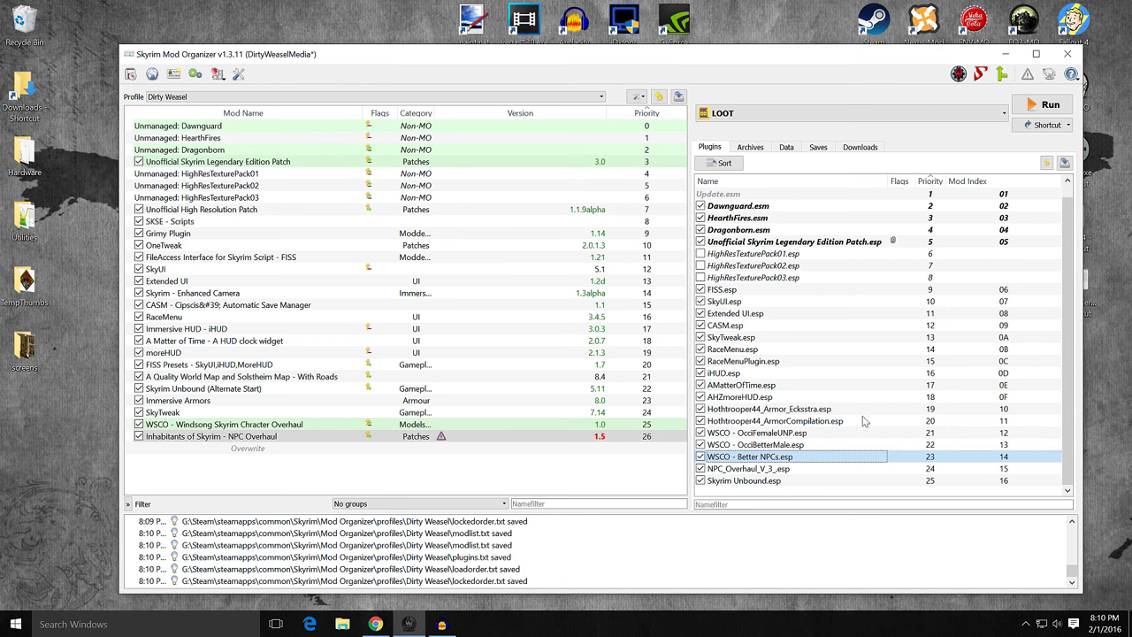
{"action": "mouse_move", "coordinate": [819, 423]}
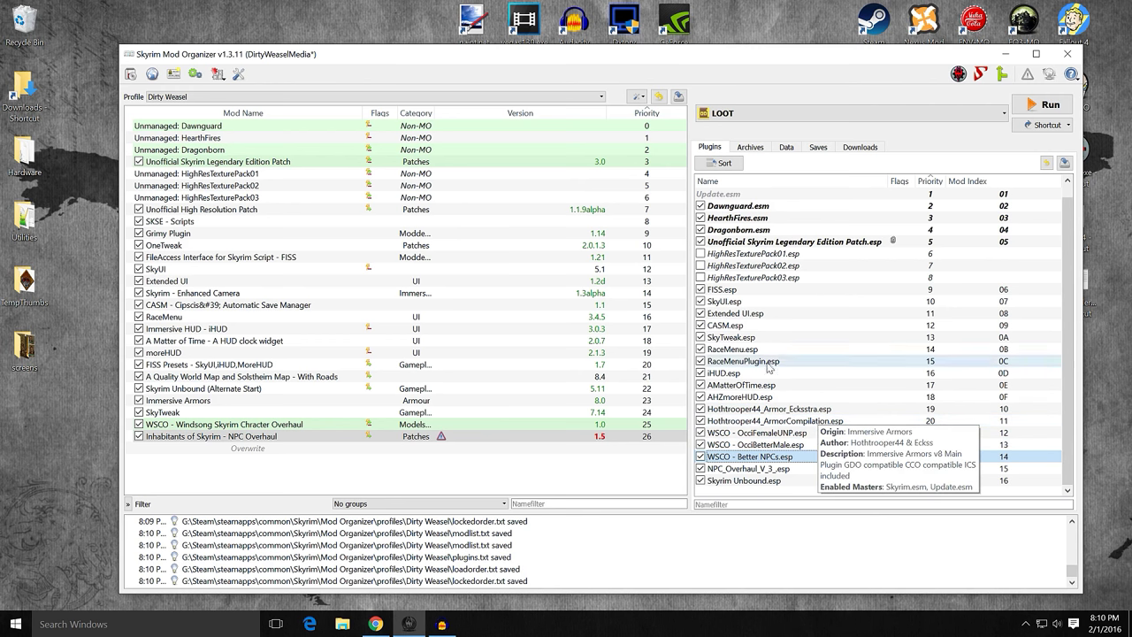
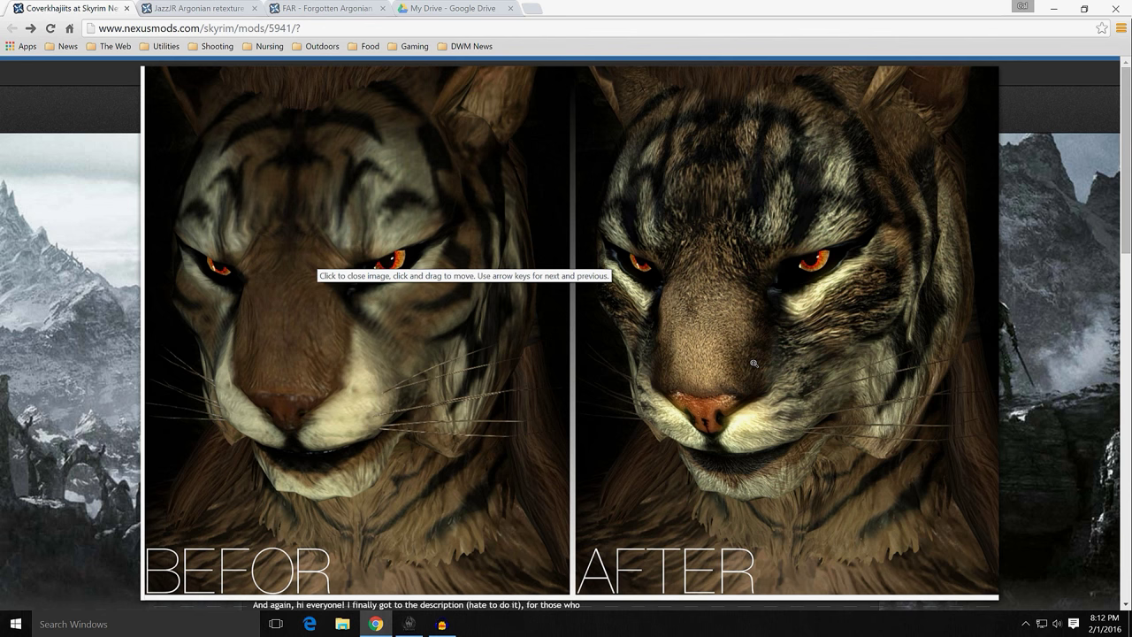
Close the enlarged Coverkhajiits comparison image on Nexus Mods and examine the mod's description and available files
{"action": "left_click", "coordinate": [751, 361]}
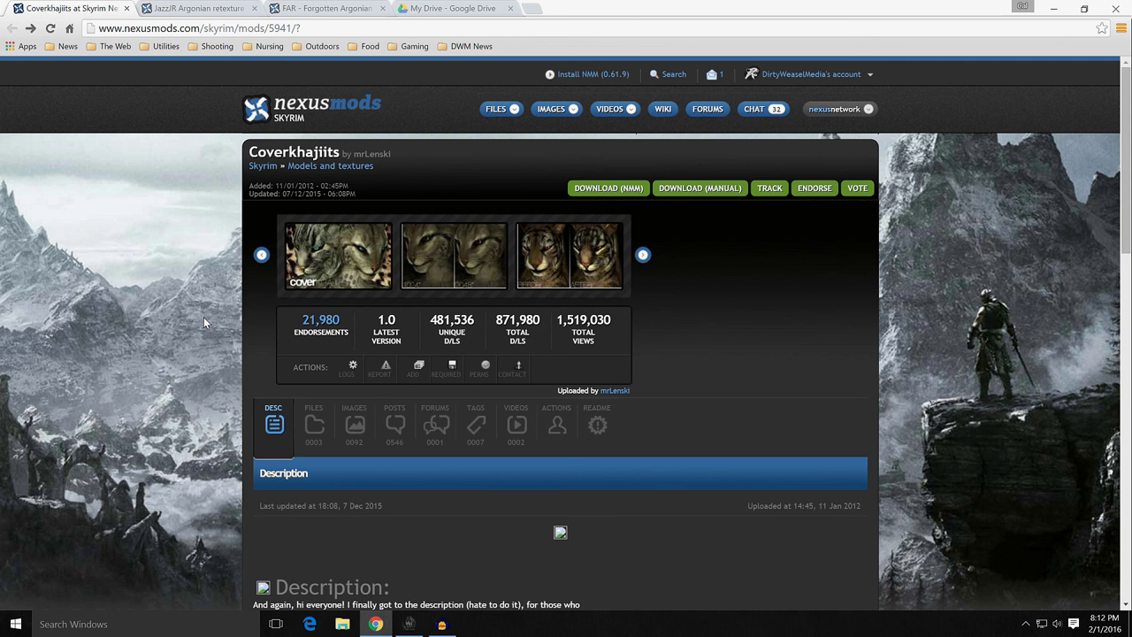
{"action": "scroll", "coordinate": [204, 317], "scroll_direction": "down", "scroll_amount": 2}
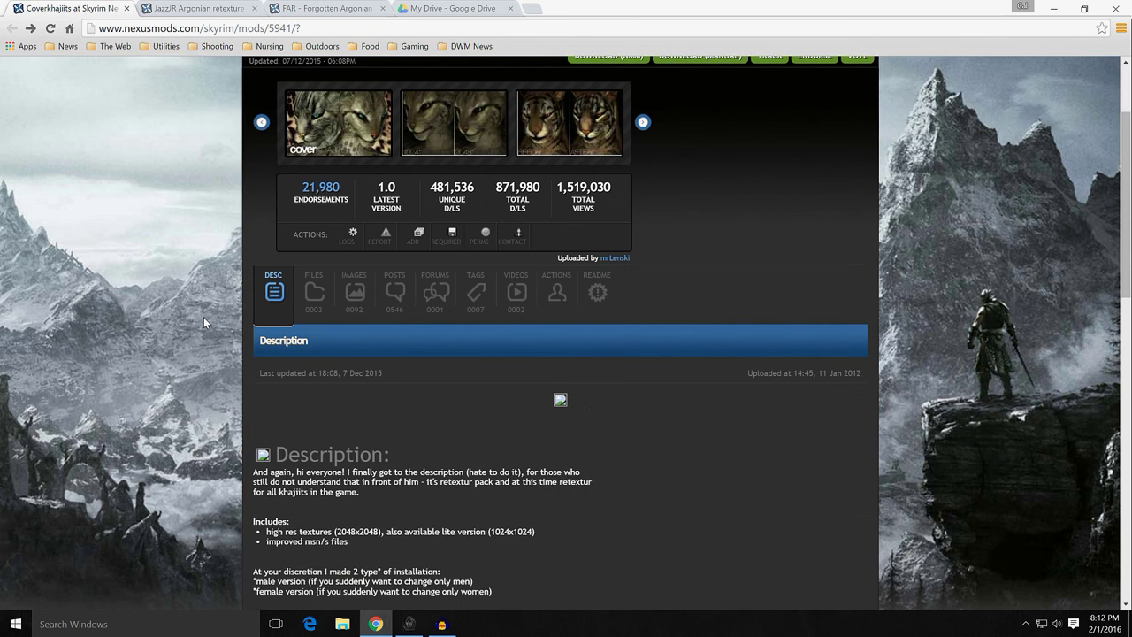
{"action": "scroll", "coordinate": [203, 317], "scroll_direction": "up", "scroll_amount": 2}
{"action": "left_click", "coordinate": [315, 423]}
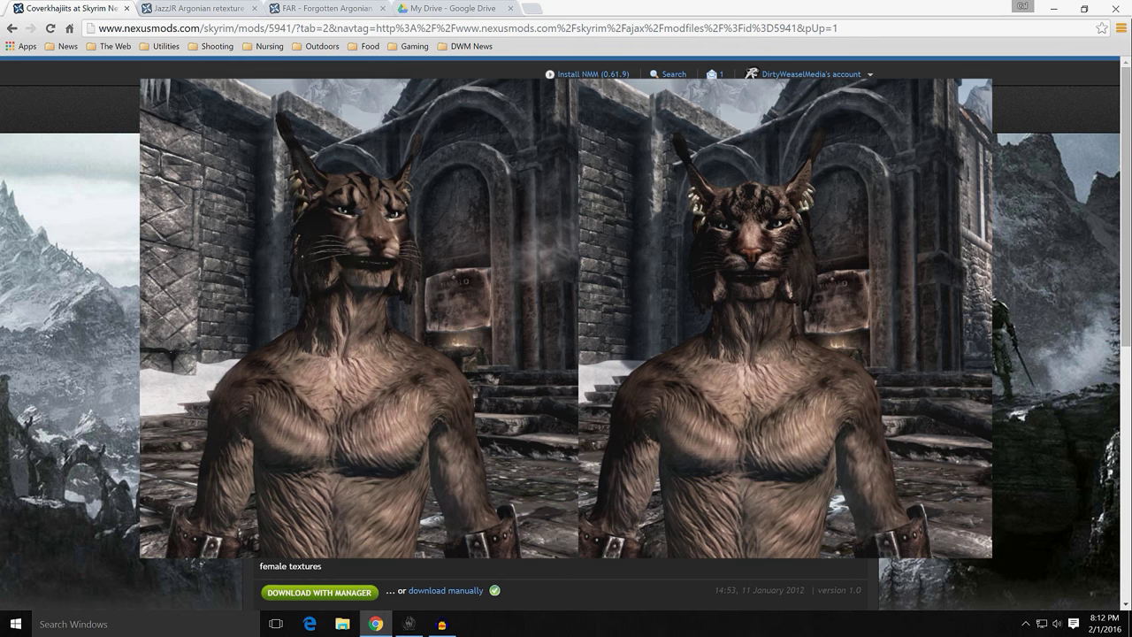
{"action": "scroll", "coordinate": [230, 340], "scroll_direction": "down", "scroll_amount": 4}
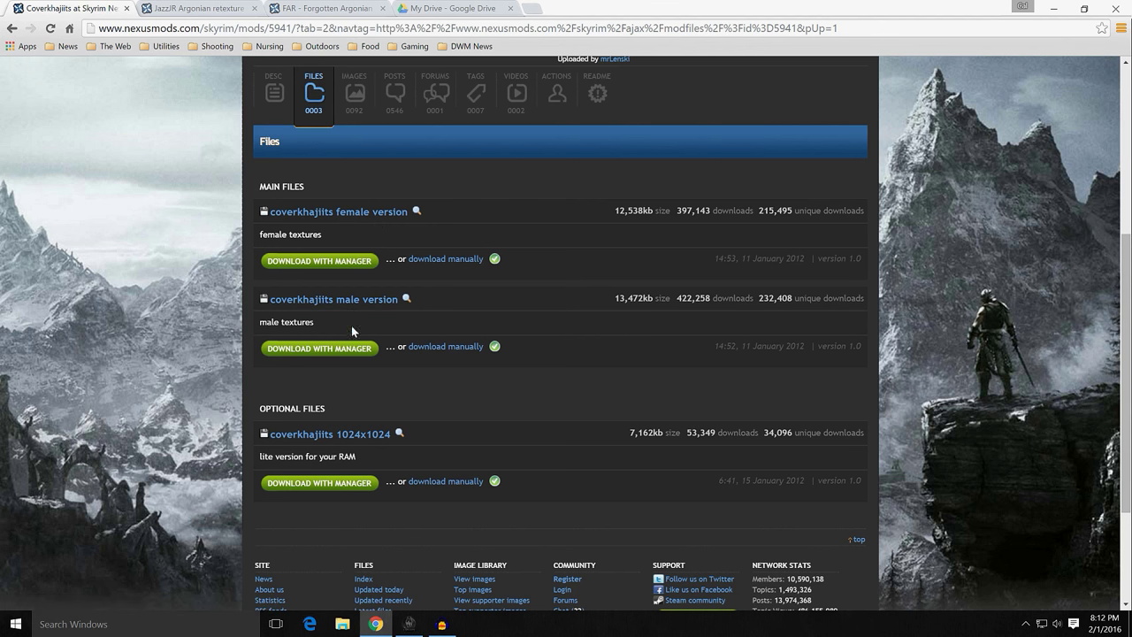
Switch to Mod Organizer and remove the installed WSCO - Occidental UNP and BetterMale Body and NPC Overhaul - Version 3 archives from the downloads view
{"action": "left_click", "coordinate": [1054, 11]}
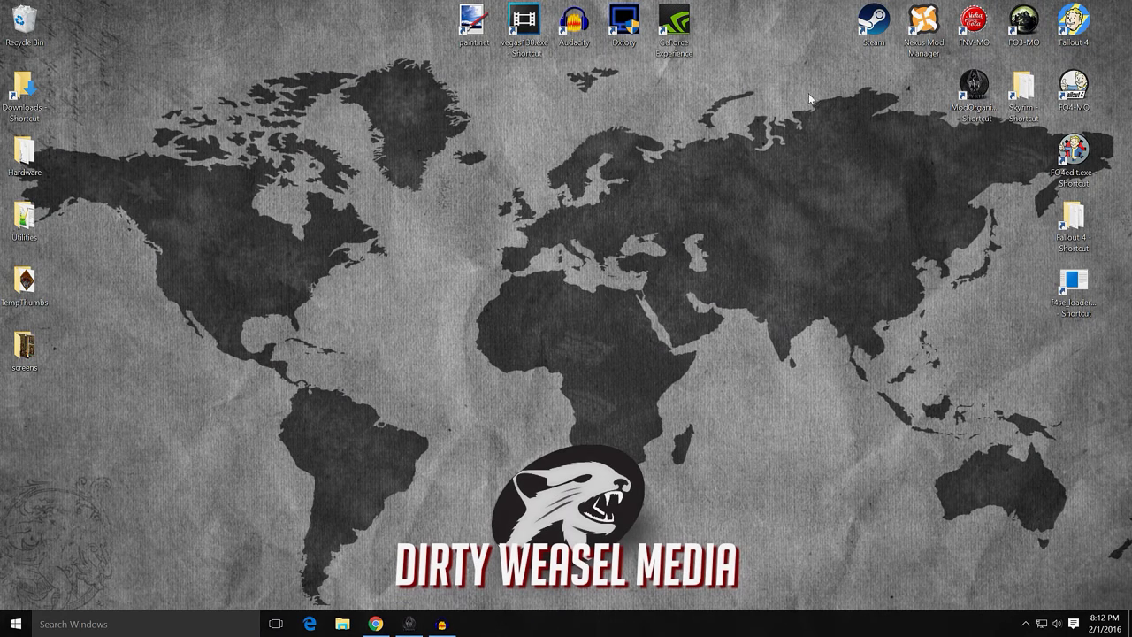
{"action": "left_click", "coordinate": [408, 623]}
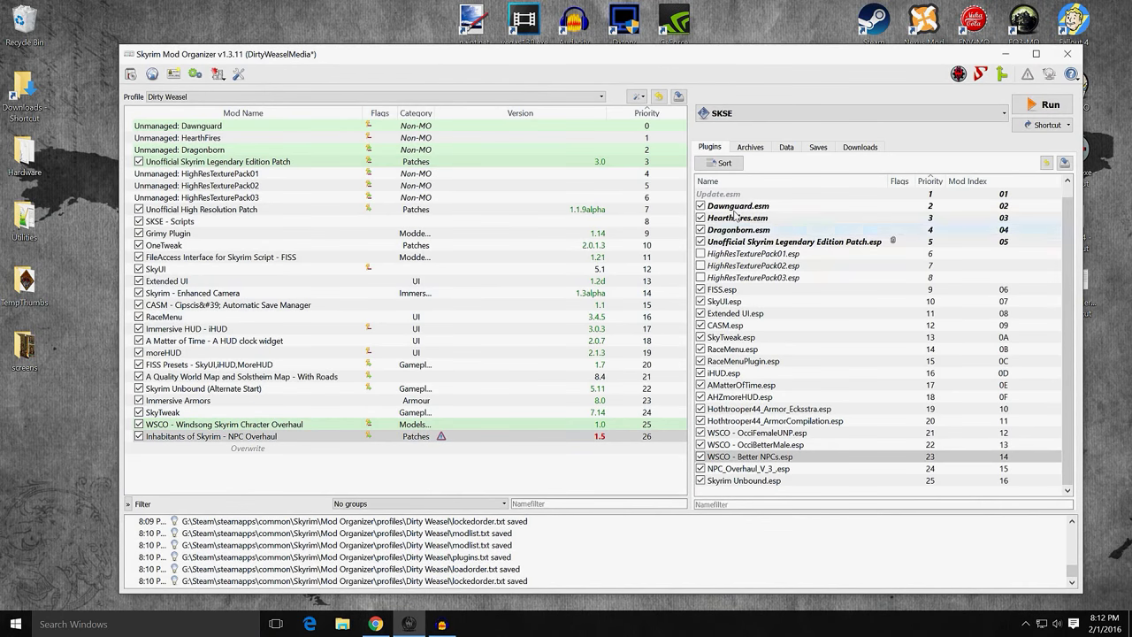
{"action": "left_click", "coordinate": [844, 146]}
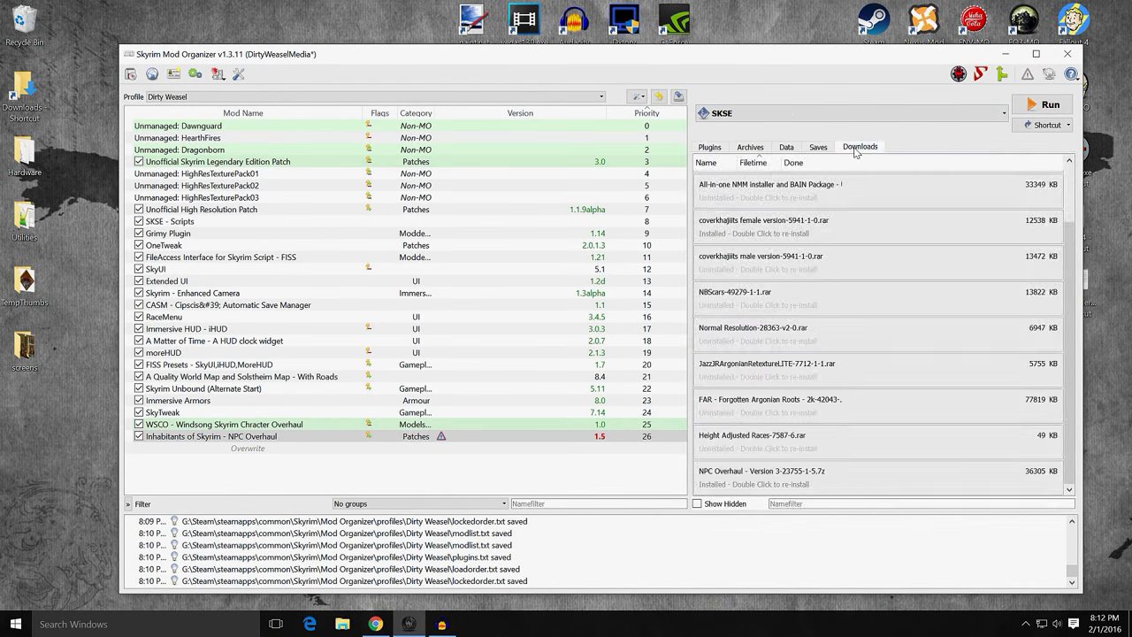
{"action": "right_click", "coordinate": [792, 193]}
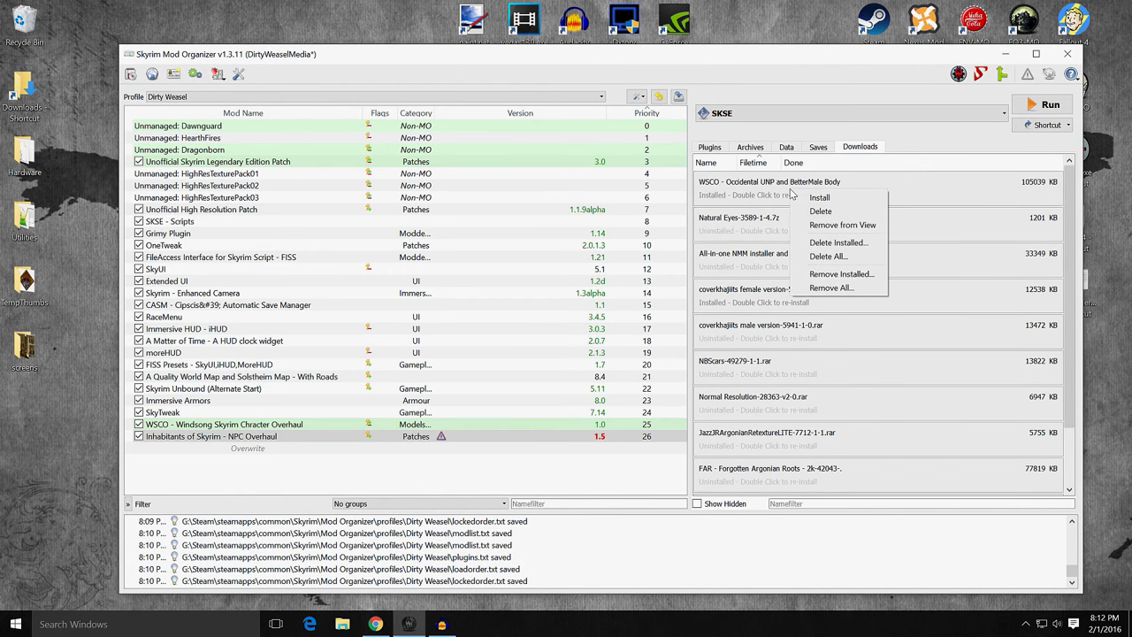
{"action": "left_click", "coordinate": [851, 225]}
{"action": "scroll", "coordinate": [836, 336], "scroll_direction": "down", "scroll_amount": 1}
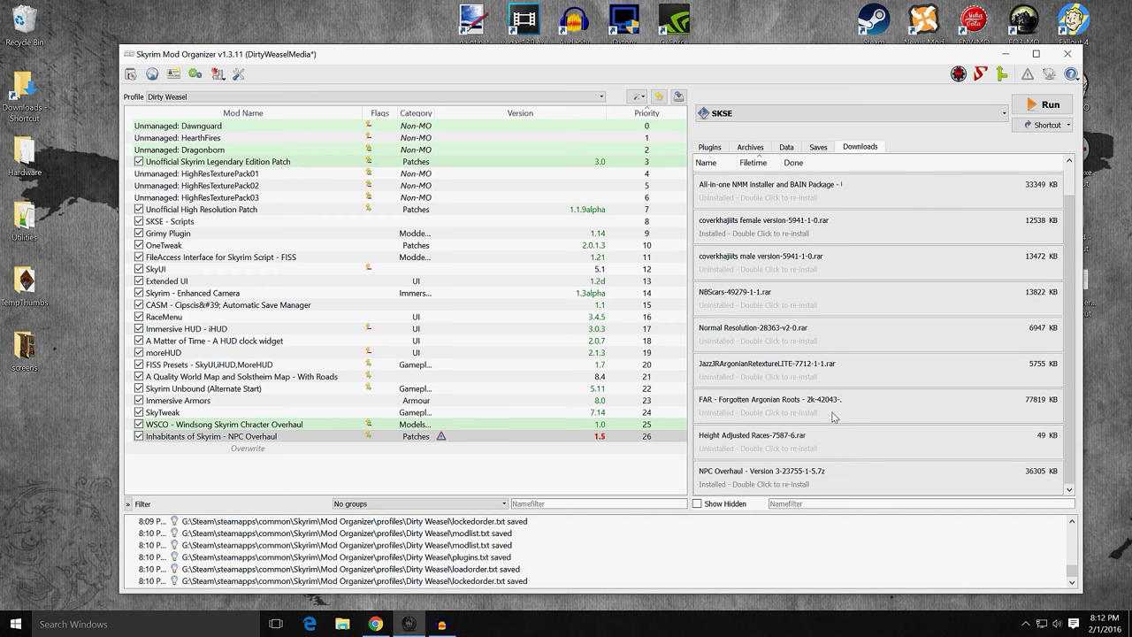
{"action": "right_click", "coordinate": [771, 487]}
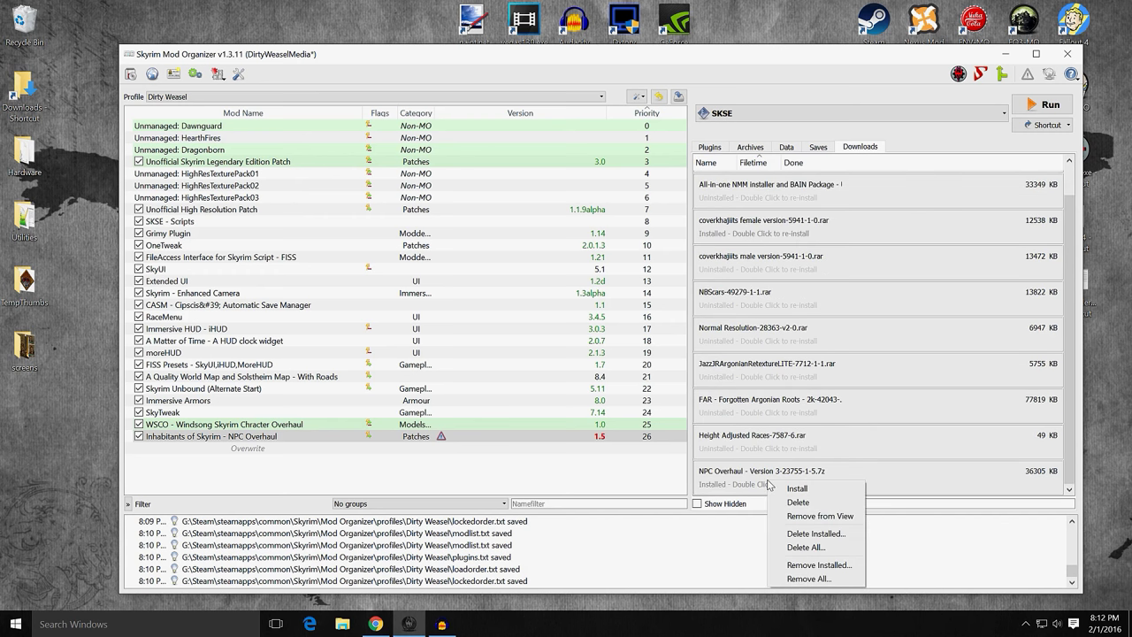
{"action": "left_click", "coordinate": [798, 519]}
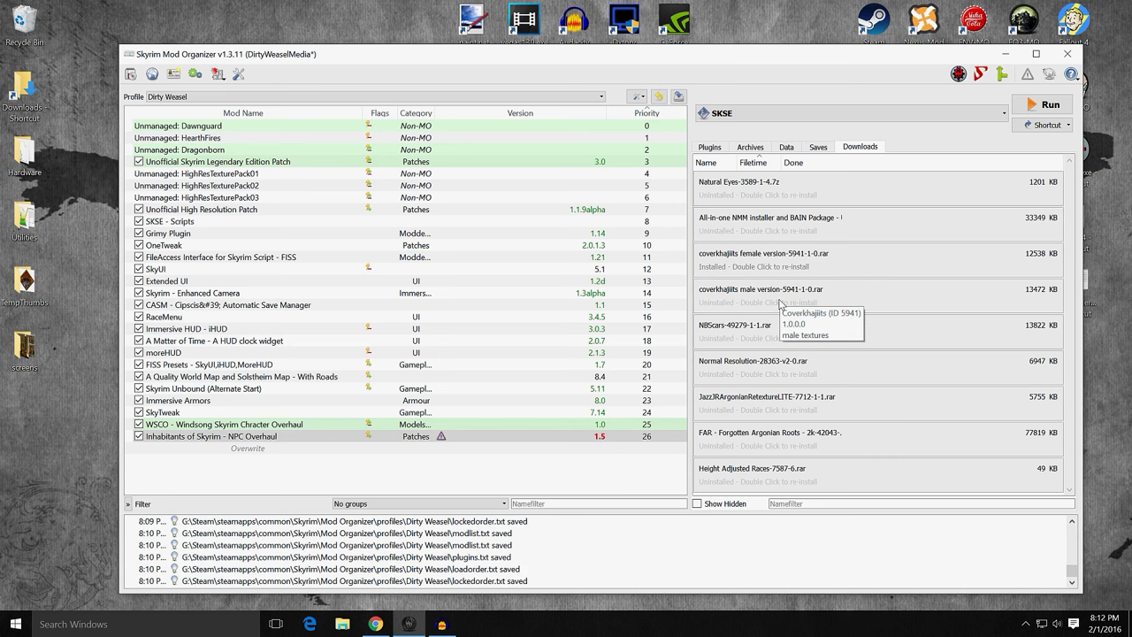
Install the coverkhajiits female version manually with its inner Data folder as the data directory, and enable the Coverkhajiits mod
{"action": "double_click", "coordinate": [762, 262]}
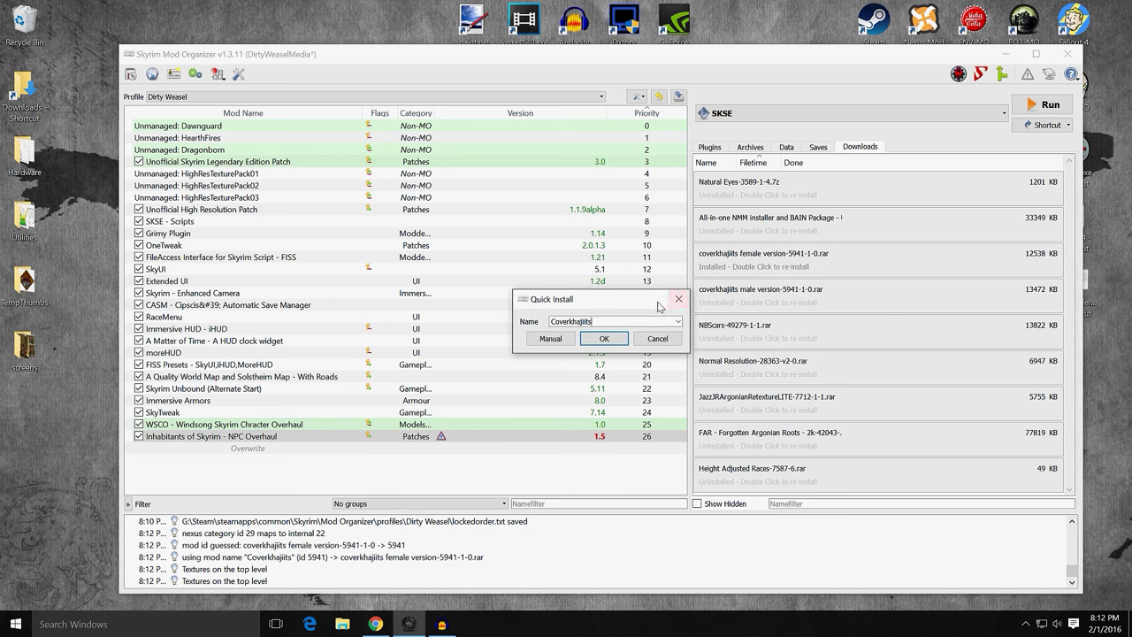
{"action": "left_click", "coordinate": [550, 339]}
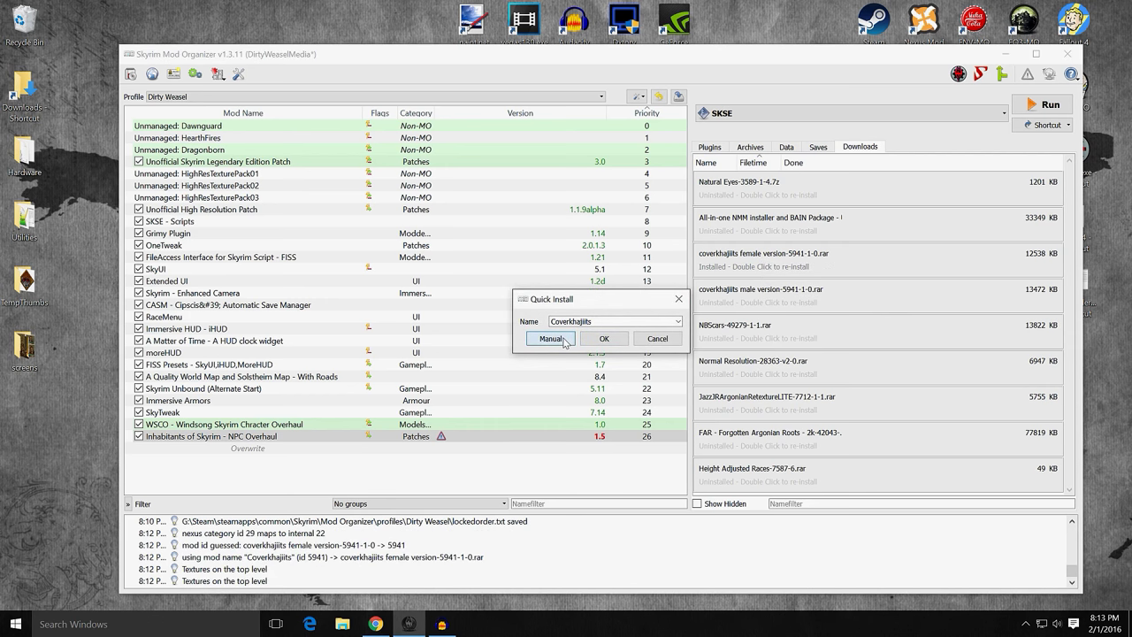
{"action": "right_click", "coordinate": [561, 312]}
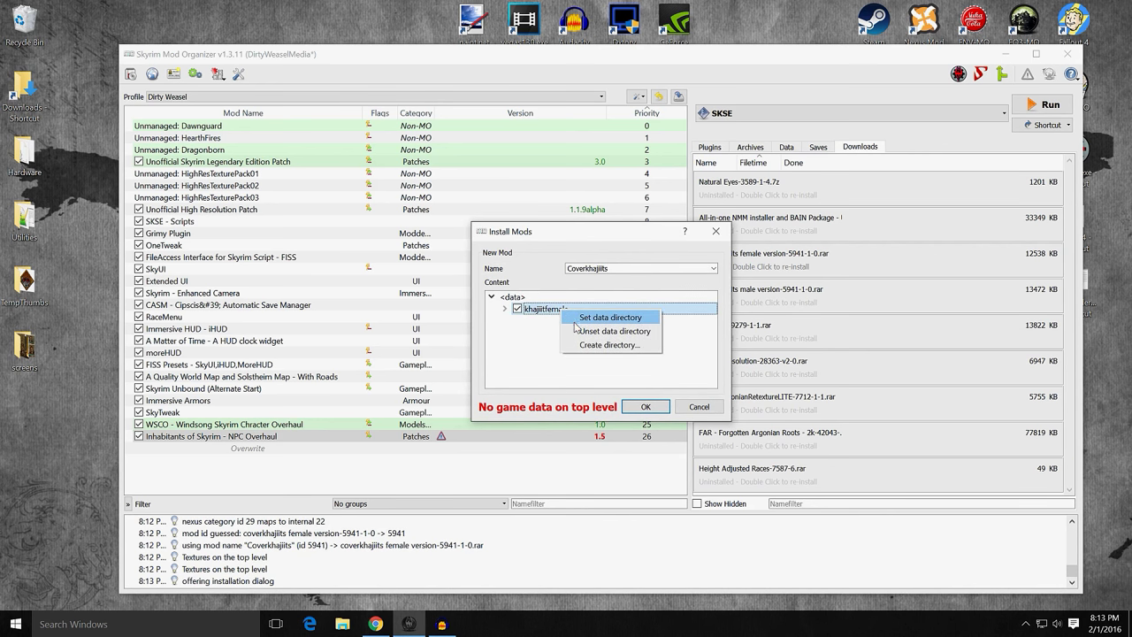
{"action": "left_click", "coordinate": [577, 321]}
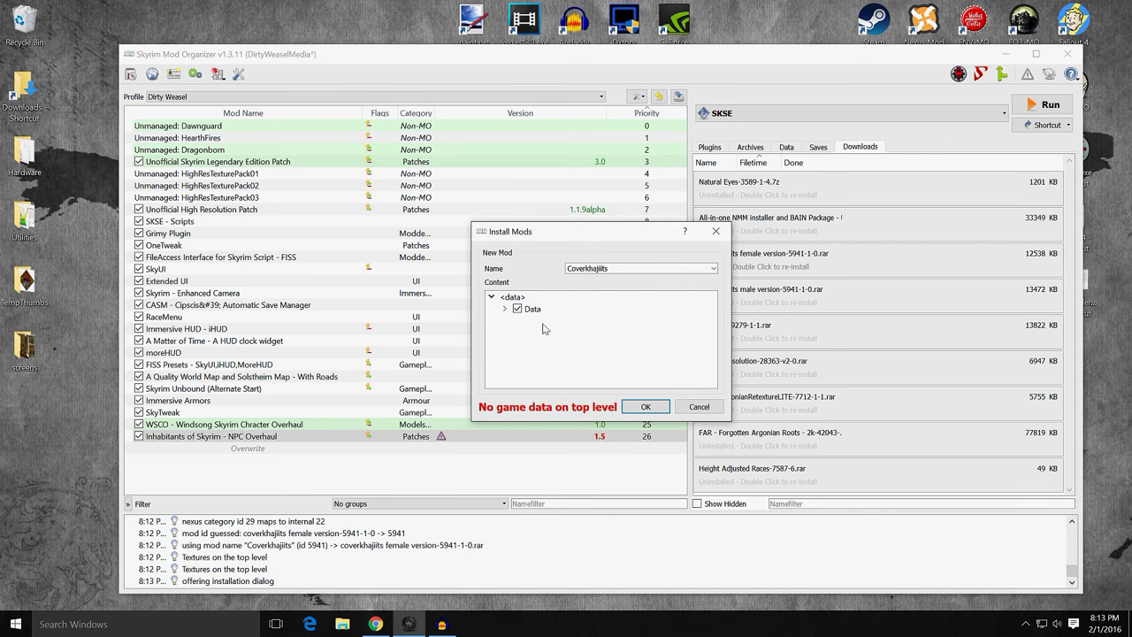
{"action": "right_click", "coordinate": [537, 308]}
{"action": "left_click", "coordinate": [557, 315]}
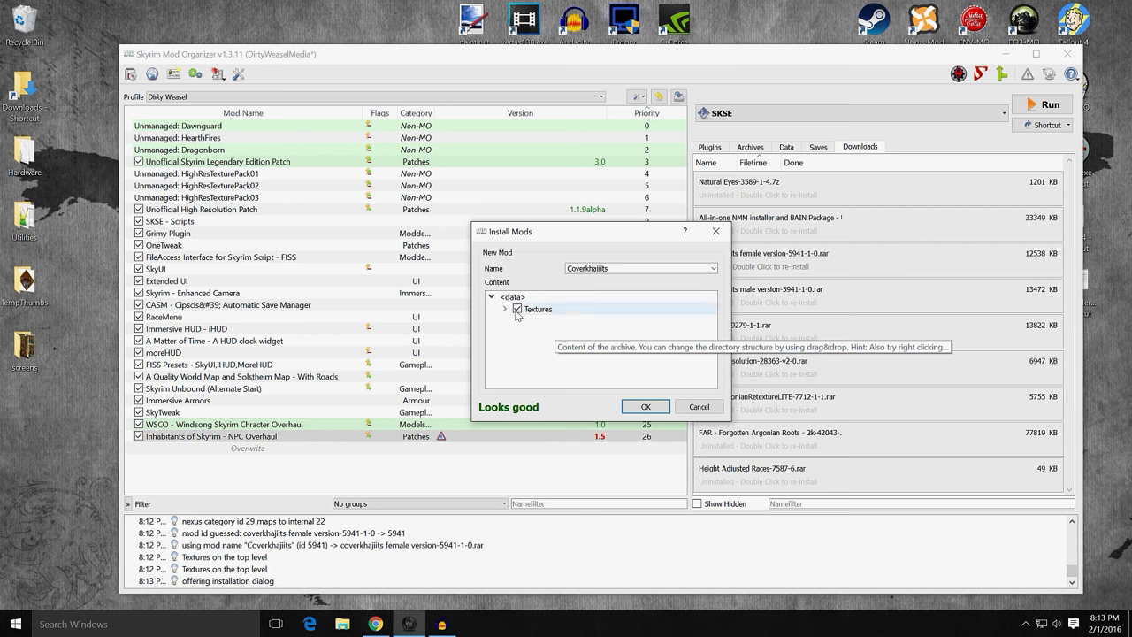
{"action": "left_click", "coordinate": [639, 406]}
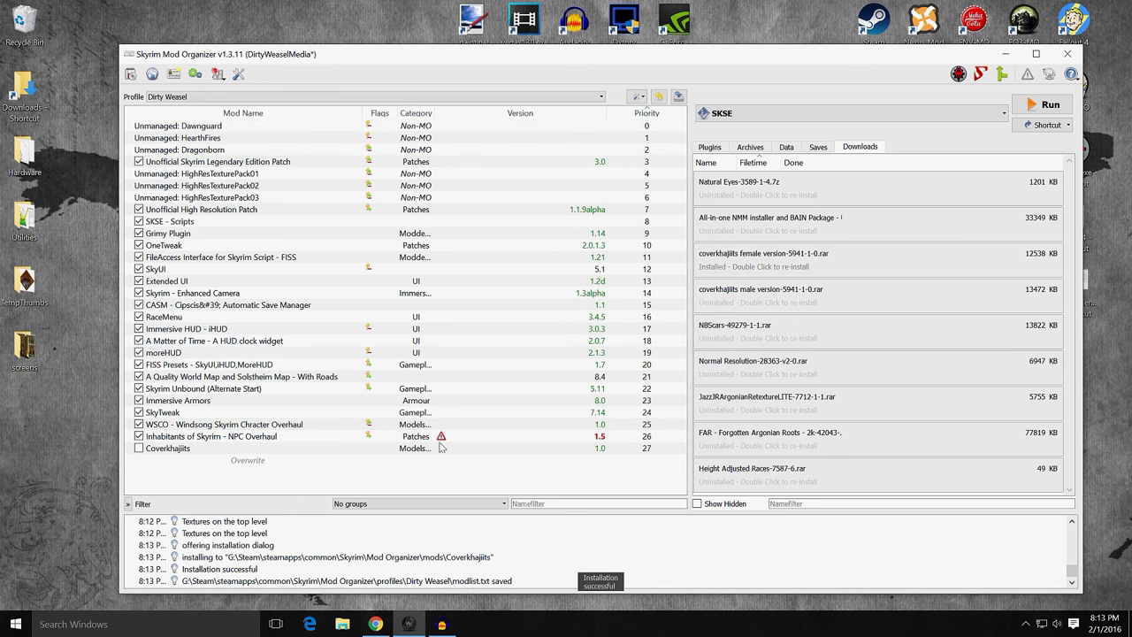
{"action": "left_click", "coordinate": [139, 448]}
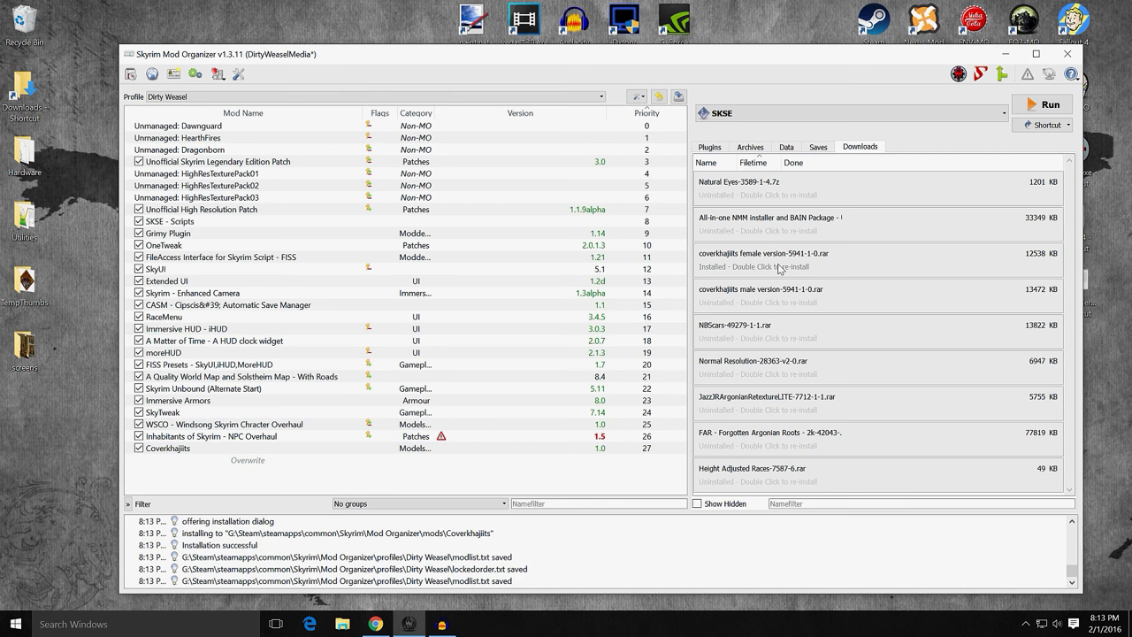
Install the coverkhajiits male version manually with its Data folder as the data directory, merging it into the existing Coverkhajiits mod
{"action": "double_click", "coordinate": [743, 303]}
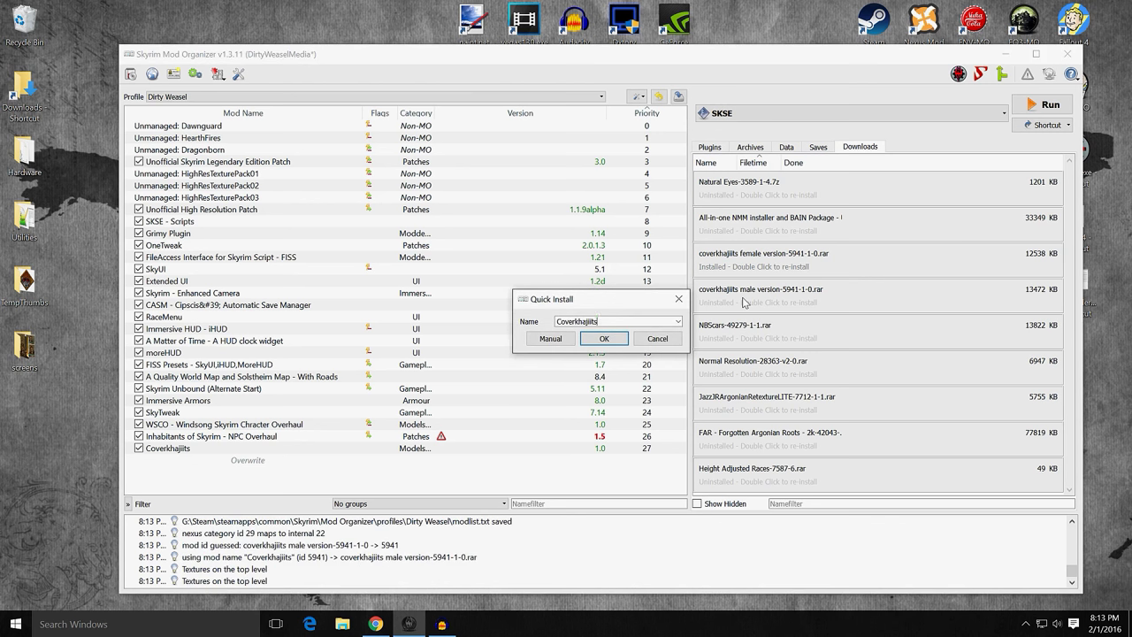
{"action": "left_click", "coordinate": [567, 341]}
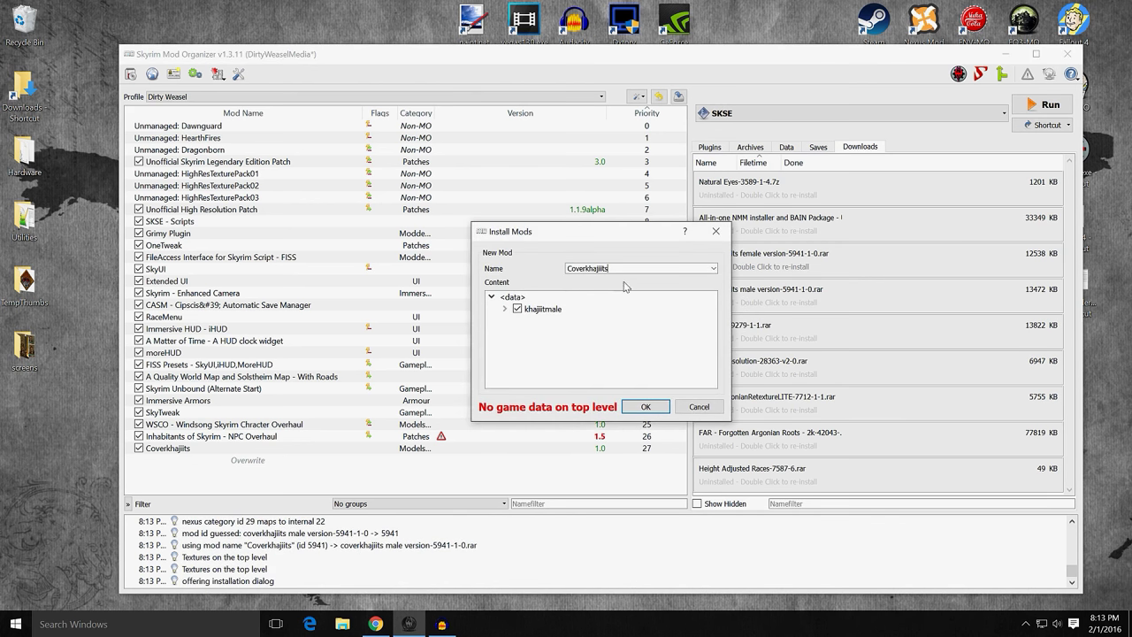
{"action": "left_click", "coordinate": [504, 309]}
{"action": "left_click", "coordinate": [518, 321]}
{"action": "right_click", "coordinate": [550, 321]}
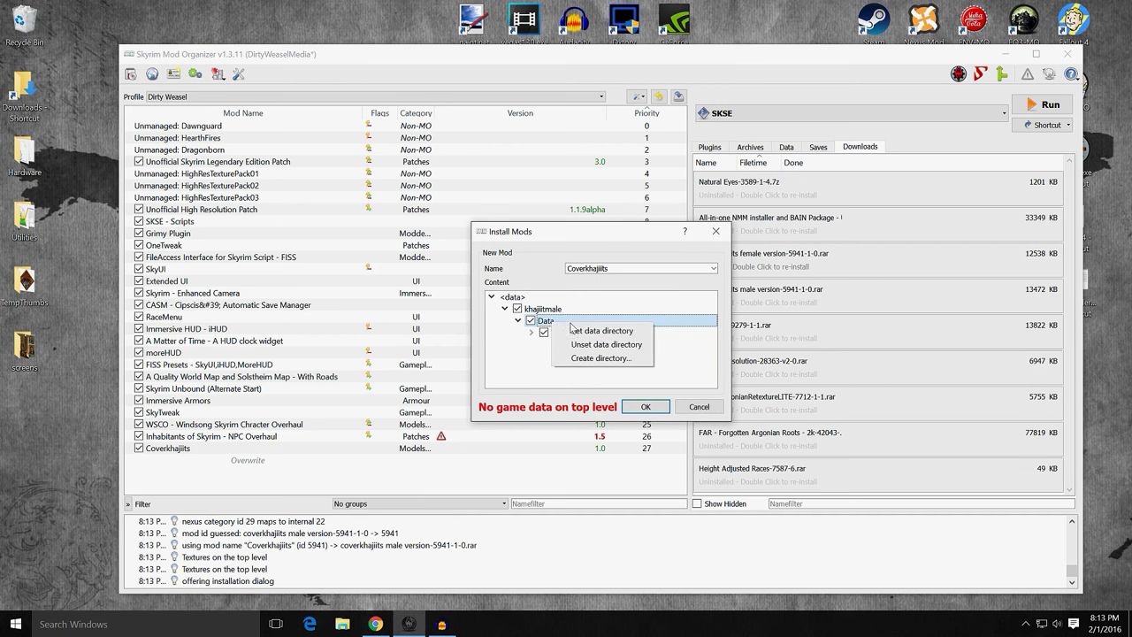
{"action": "left_click", "coordinate": [592, 335]}
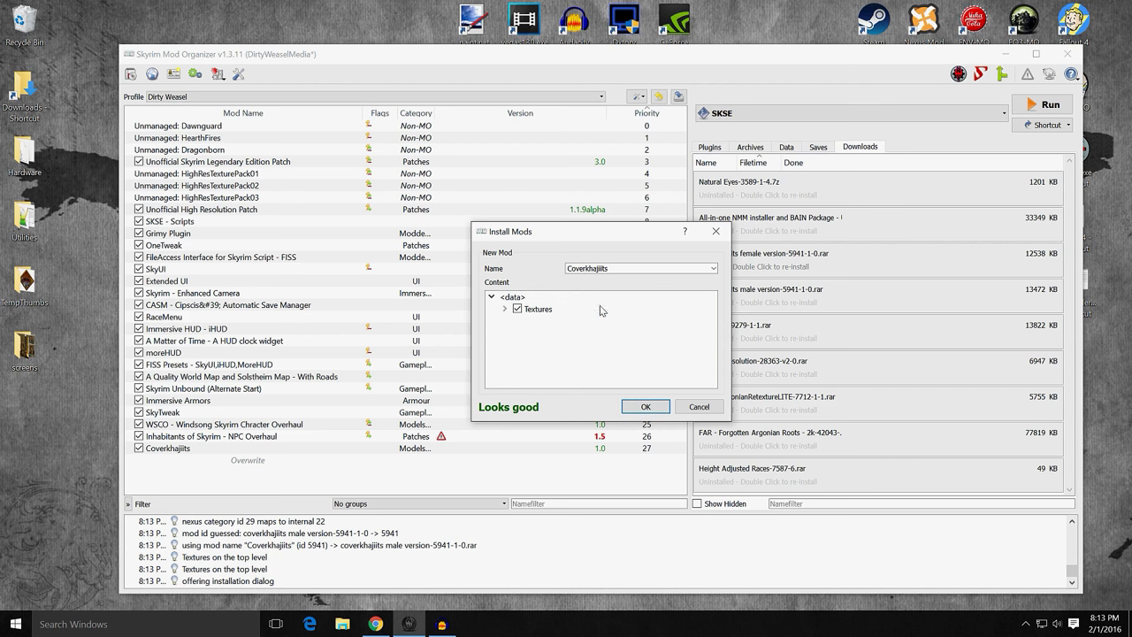
{"action": "left_click", "coordinate": [638, 410]}
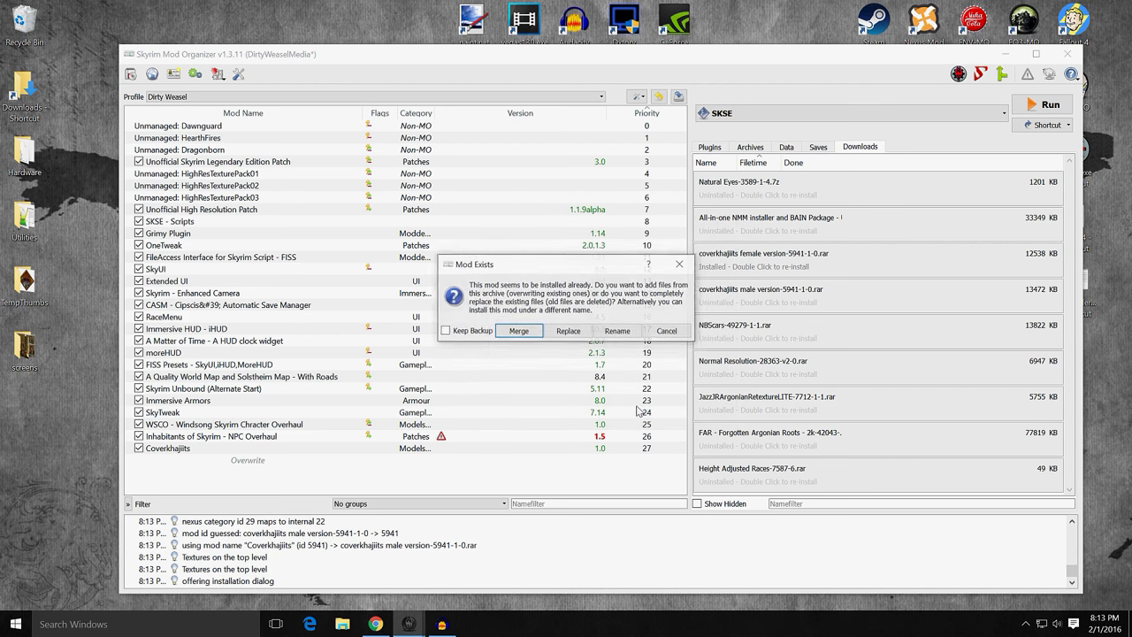
{"action": "left_click", "coordinate": [520, 332]}
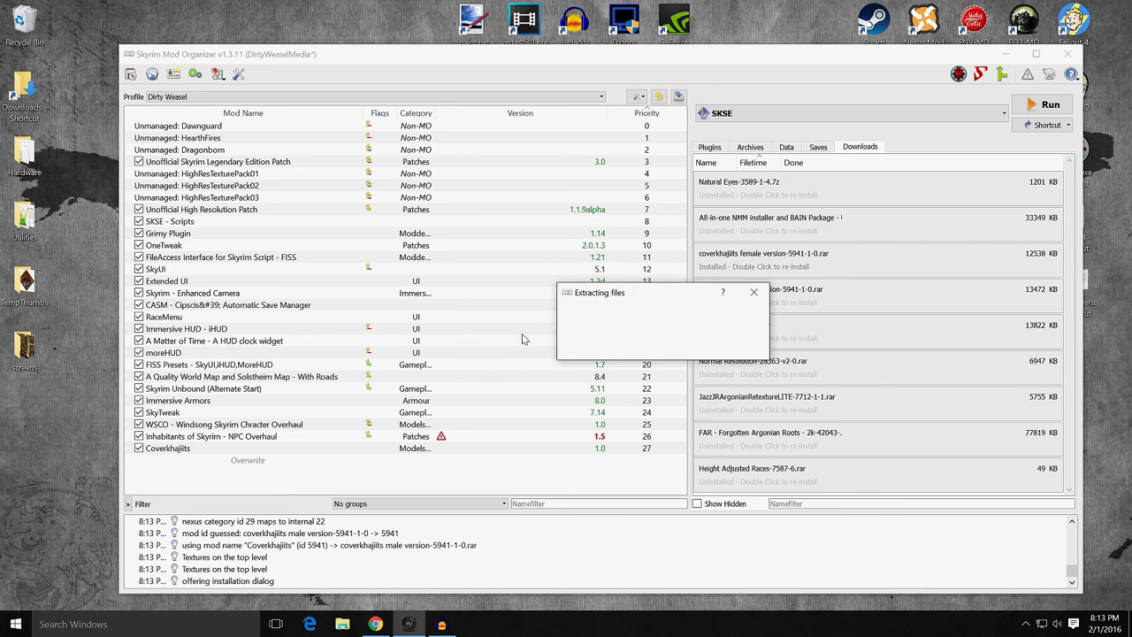
Inspect the character folders in the Coverkhajiits file tree, close its information window and check Inhabitants of Skyrim - NPC Overhaul for conflicts
{"action": "double_click", "coordinate": [175, 449]}
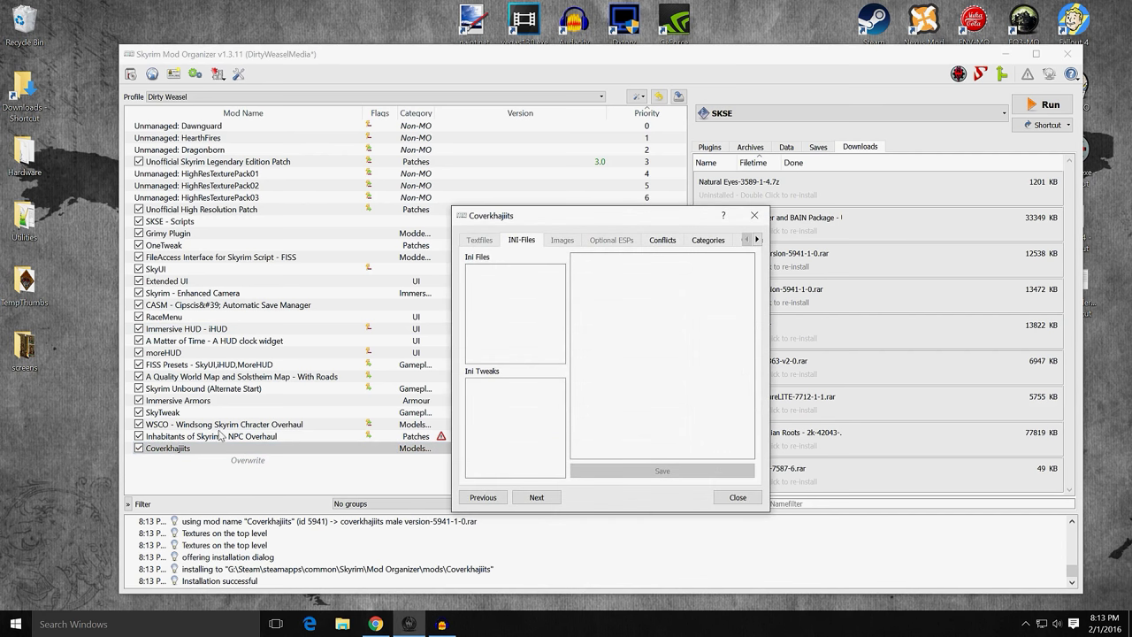
{"action": "left_click_drag", "start_coordinate": [769, 302], "coordinate": [903, 298]}
{"action": "left_click", "coordinate": [847, 241]}
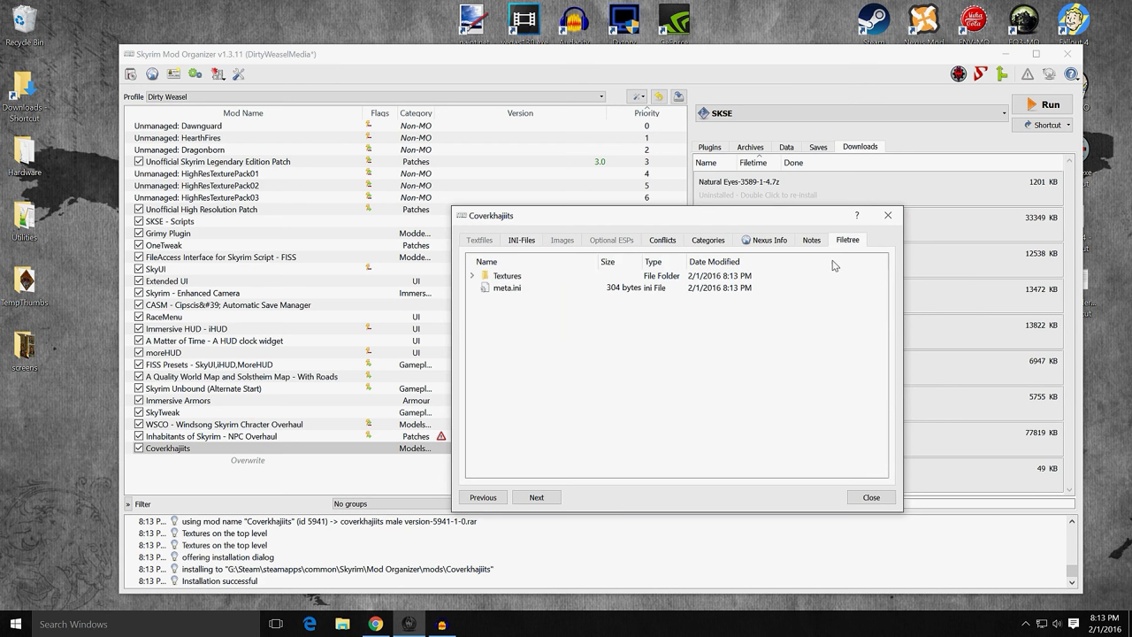
{"action": "left_click", "coordinate": [472, 275]}
{"action": "left_click", "coordinate": [485, 288]}
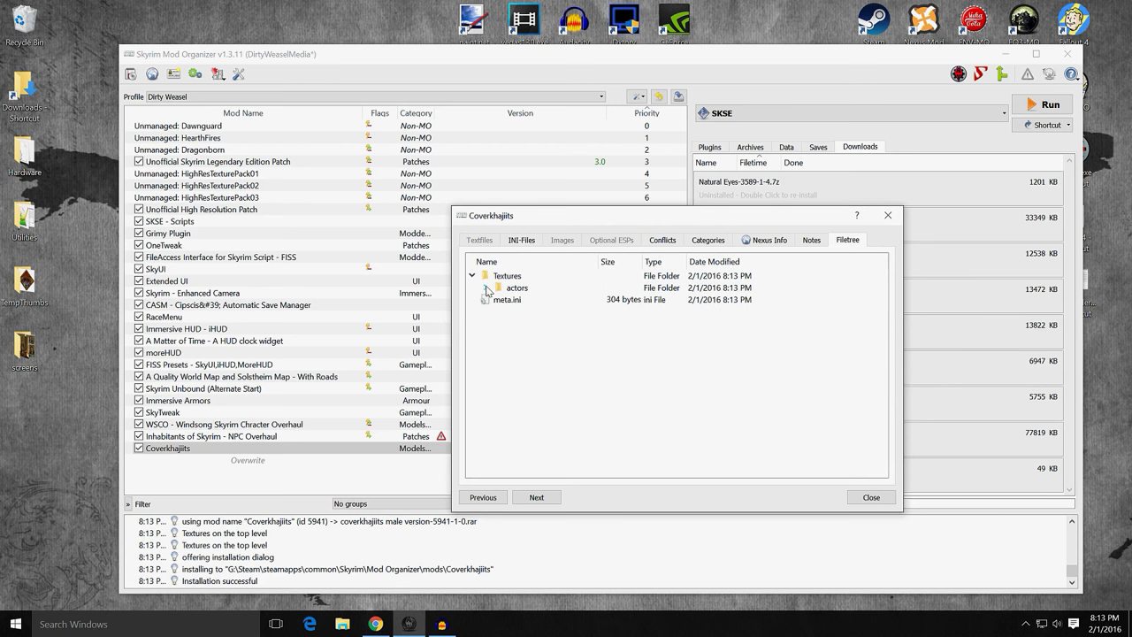
{"action": "left_click", "coordinate": [499, 299]}
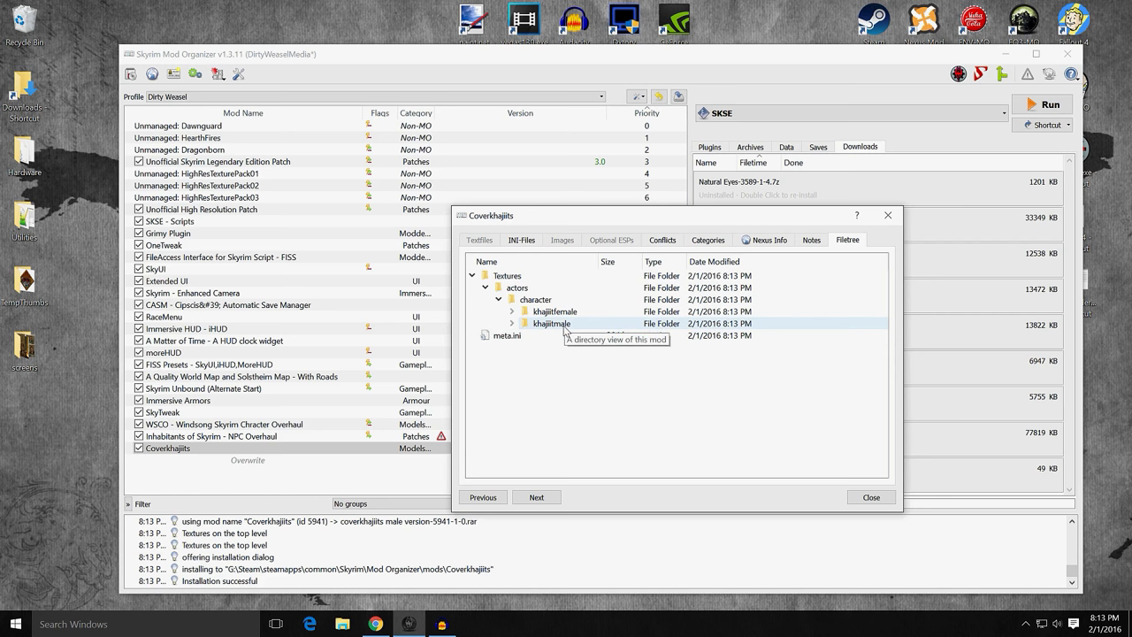
{"action": "left_click", "coordinate": [887, 218]}
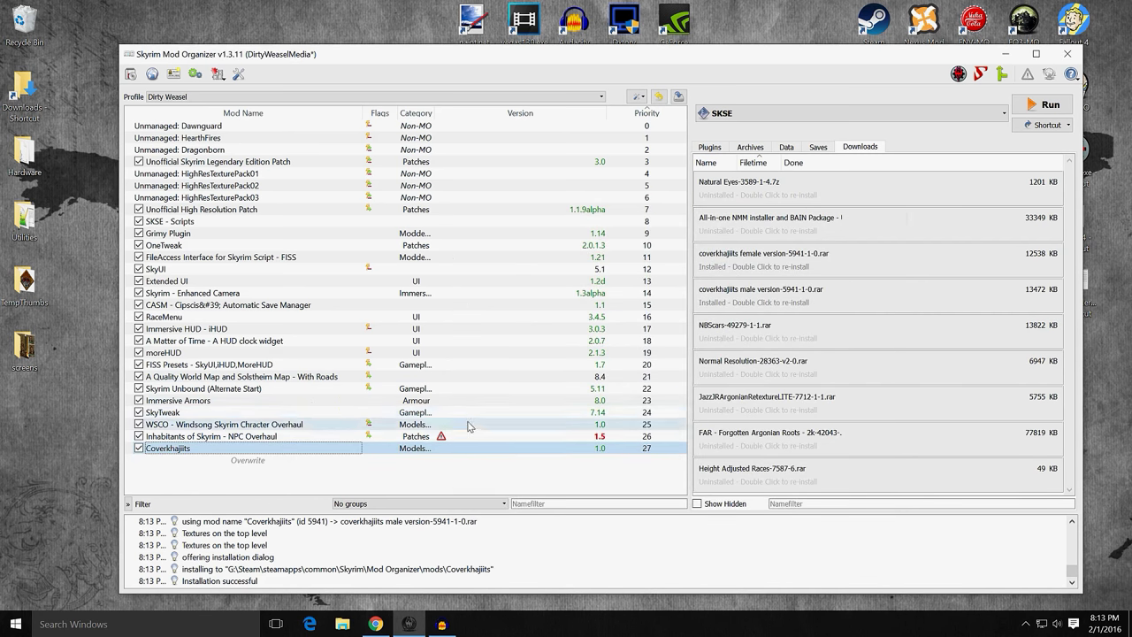
{"action": "left_click", "coordinate": [521, 436]}
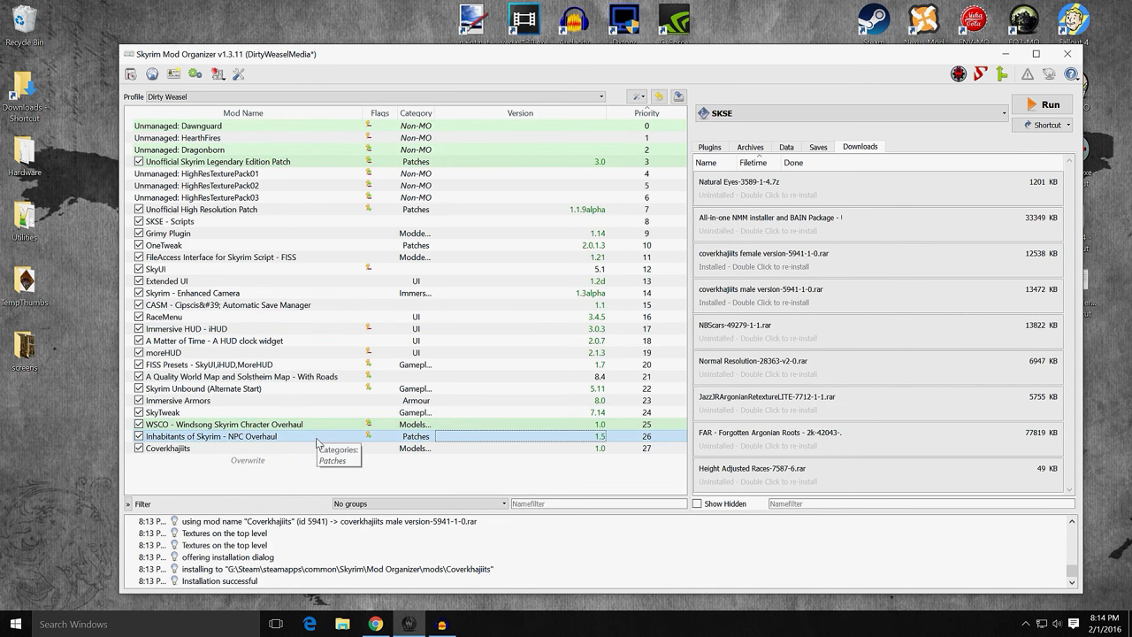
Remove the coverkhajiits female and male version archives from the downloads view
{"action": "right_click", "coordinate": [773, 261]}
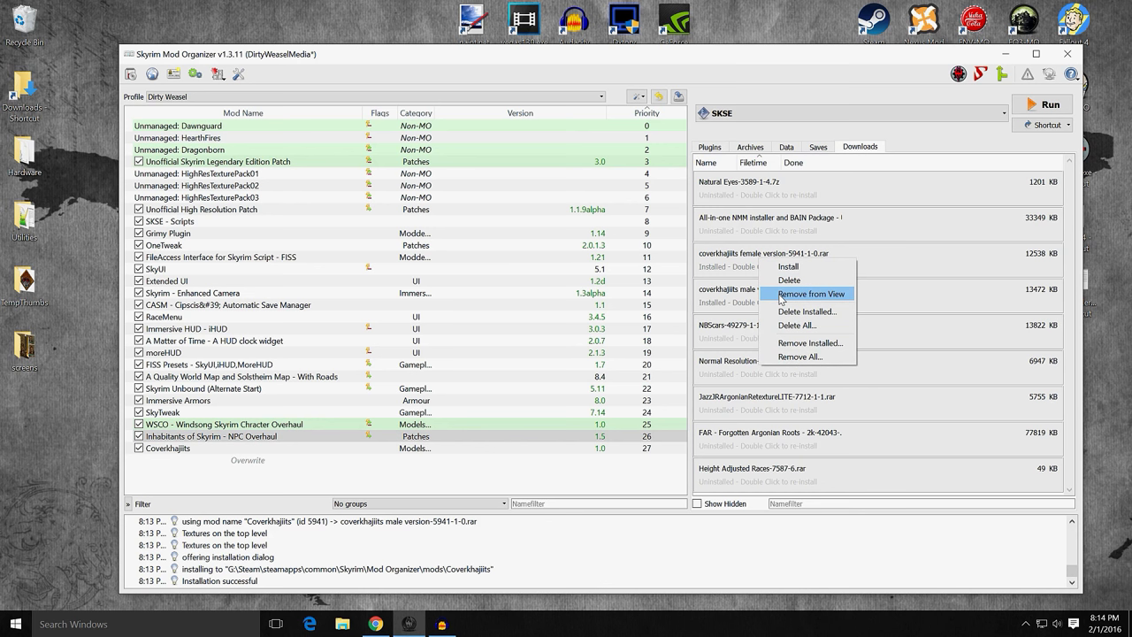
{"action": "left_click", "coordinate": [782, 294]}
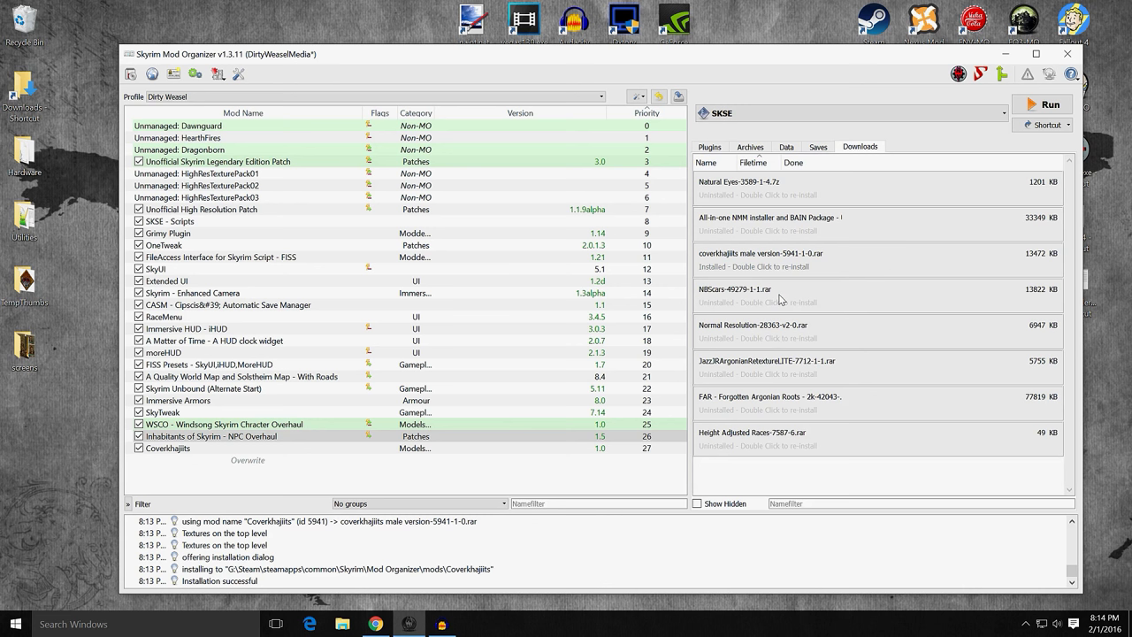
{"action": "right_click", "coordinate": [765, 264]}
{"action": "left_click", "coordinate": [783, 298]}
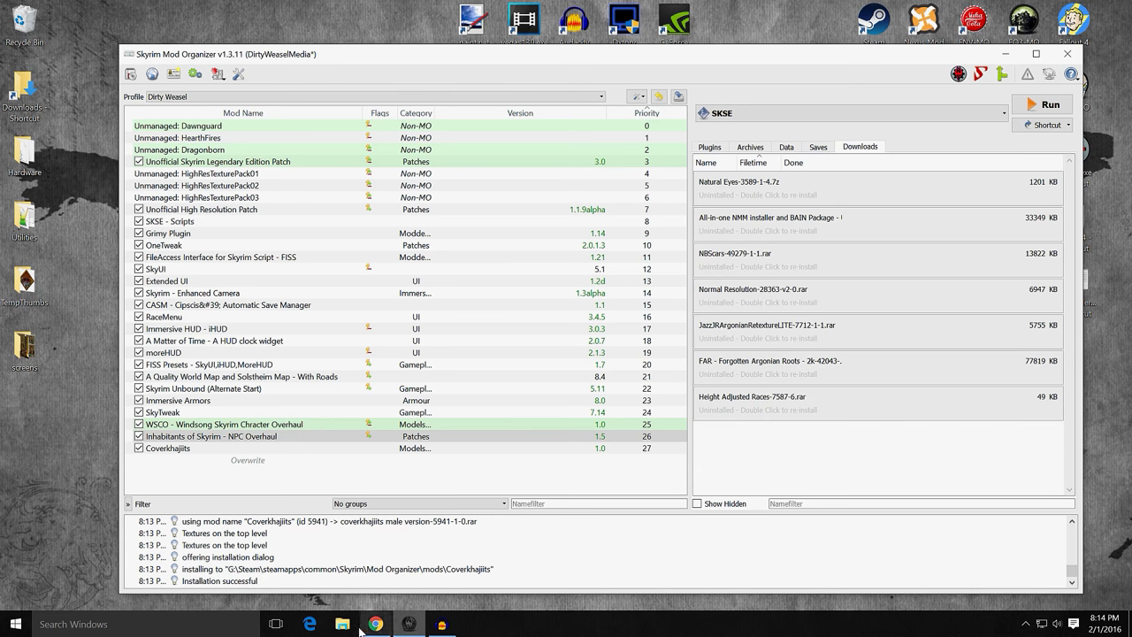
Switch to Chrome and close the Coverkhajiits page
{"action": "mouse_move", "coordinate": [370, 625]}
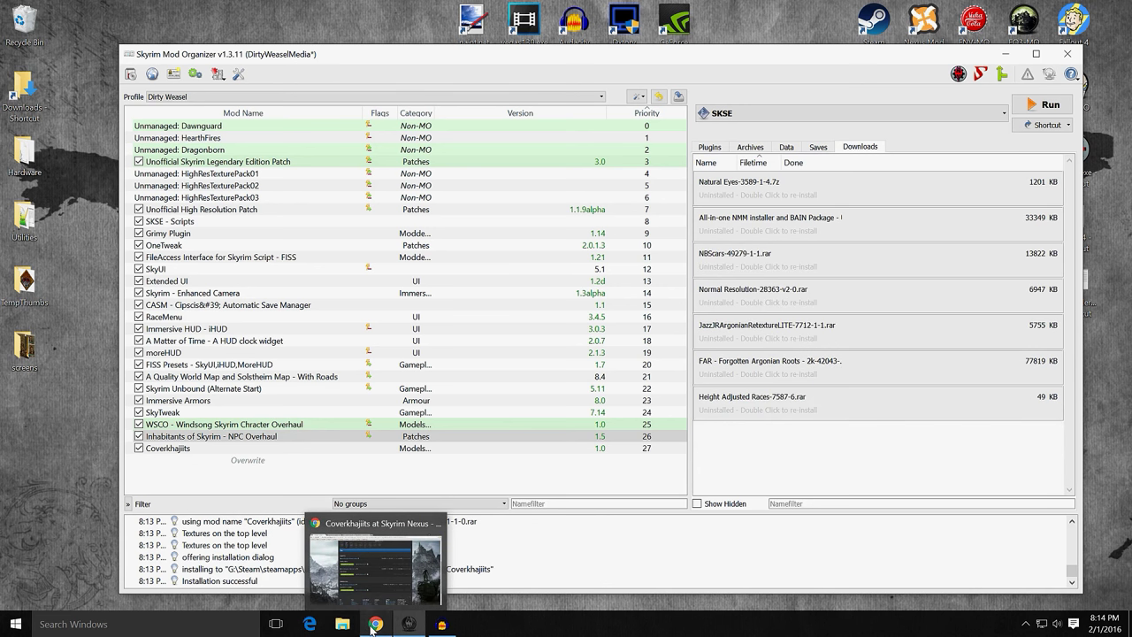
{"action": "left_click", "coordinate": [370, 622]}
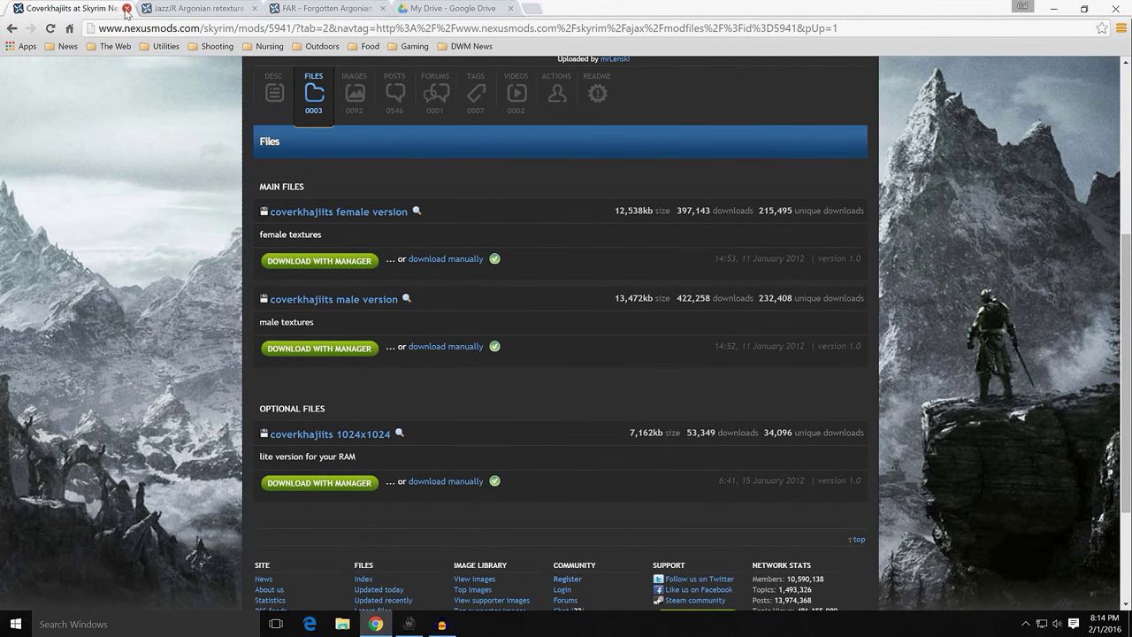
{"action": "left_click", "coordinate": [126, 9]}
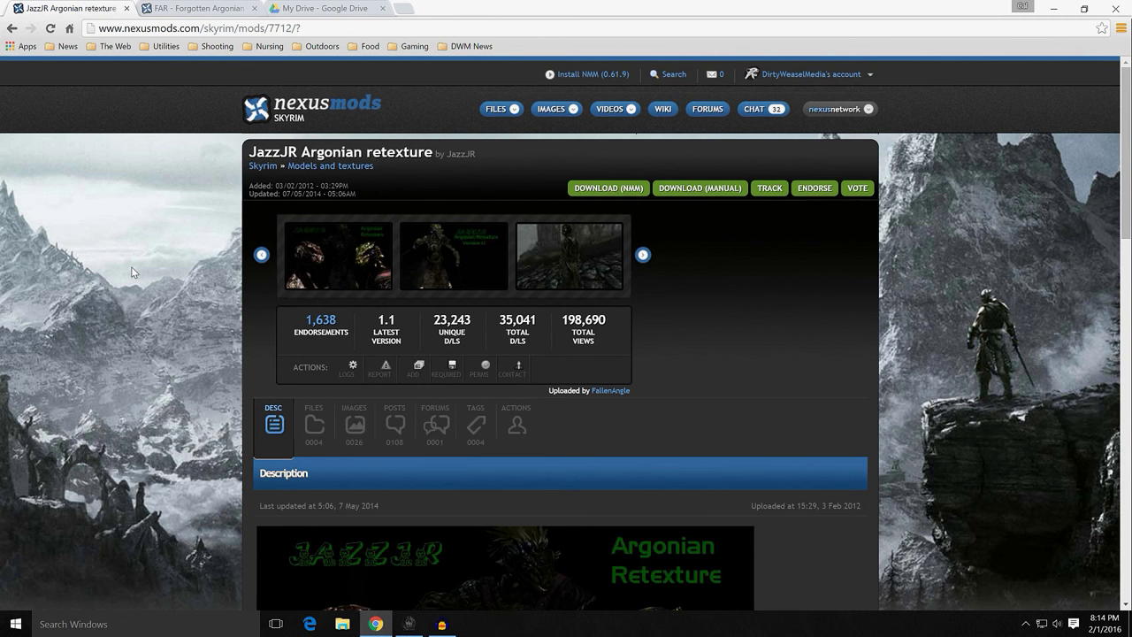
Examine the JazzJR Argonian retexture mod's description on Nexus Mods and open its image gallery
{"action": "scroll", "coordinate": [217, 297], "scroll_direction": "down", "scroll_amount": 2}
{"action": "scroll", "coordinate": [216, 297], "scroll_direction": "up", "scroll_amount": 2}
{"action": "scroll", "coordinate": [228, 304], "scroll_direction": "down", "scroll_amount": 2}
{"action": "scroll", "coordinate": [227, 304], "scroll_direction": "down", "scroll_amount": 3}
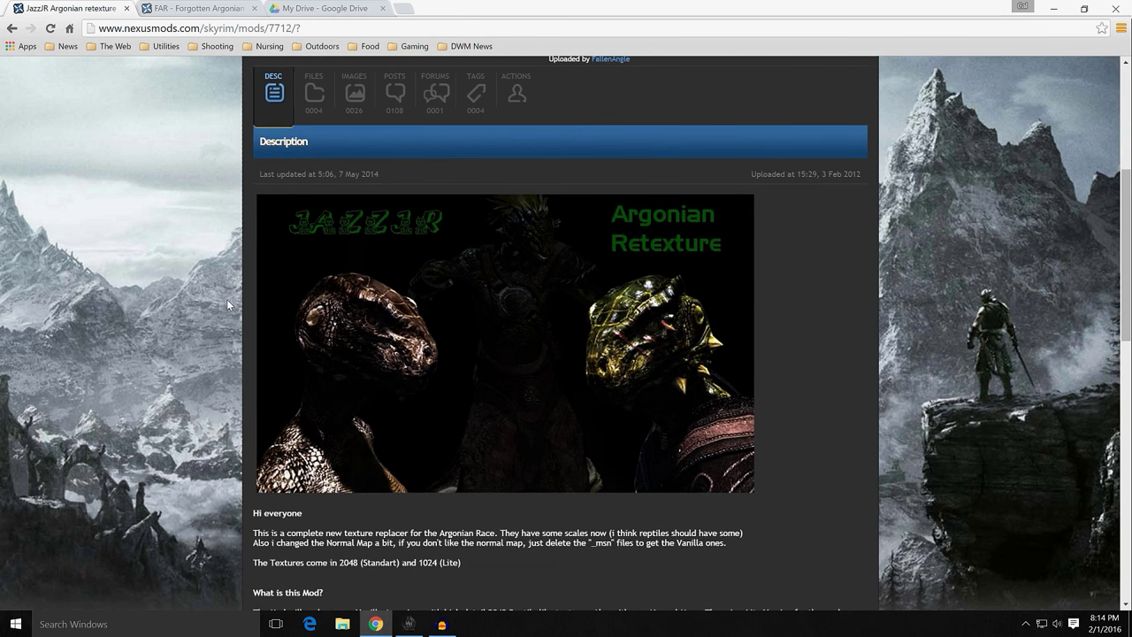
{"action": "scroll", "coordinate": [227, 304], "scroll_direction": "up", "scroll_amount": 5}
{"action": "scroll", "coordinate": [227, 304], "scroll_direction": "down", "scroll_amount": 8}
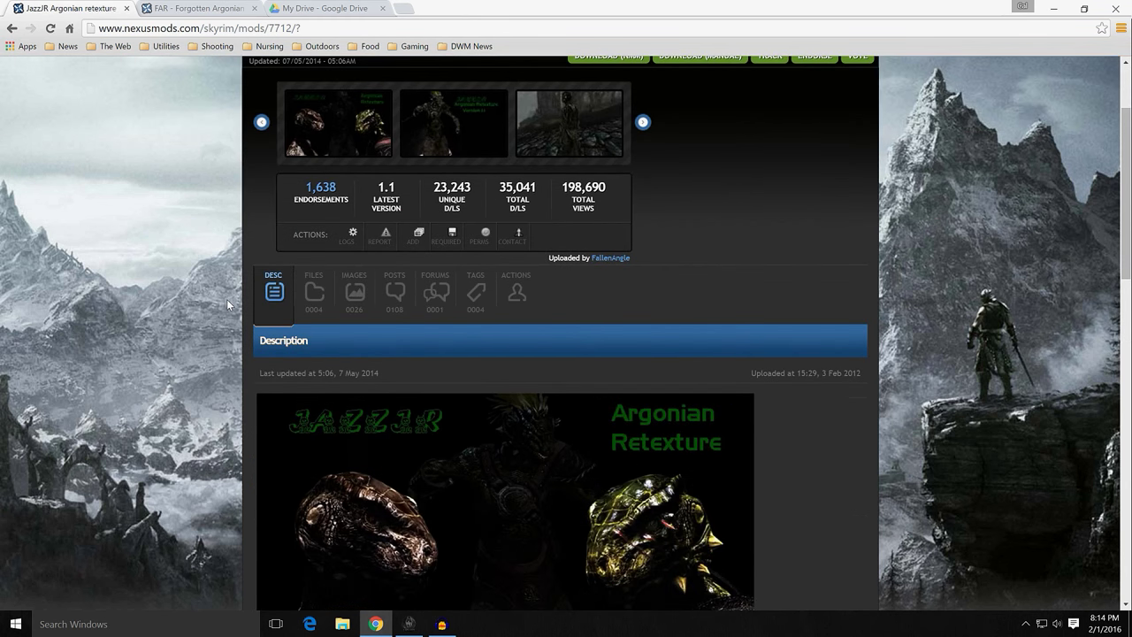
{"action": "scroll", "coordinate": [227, 305], "scroll_direction": "up", "scroll_amount": 8}
{"action": "left_click", "coordinate": [350, 362]}
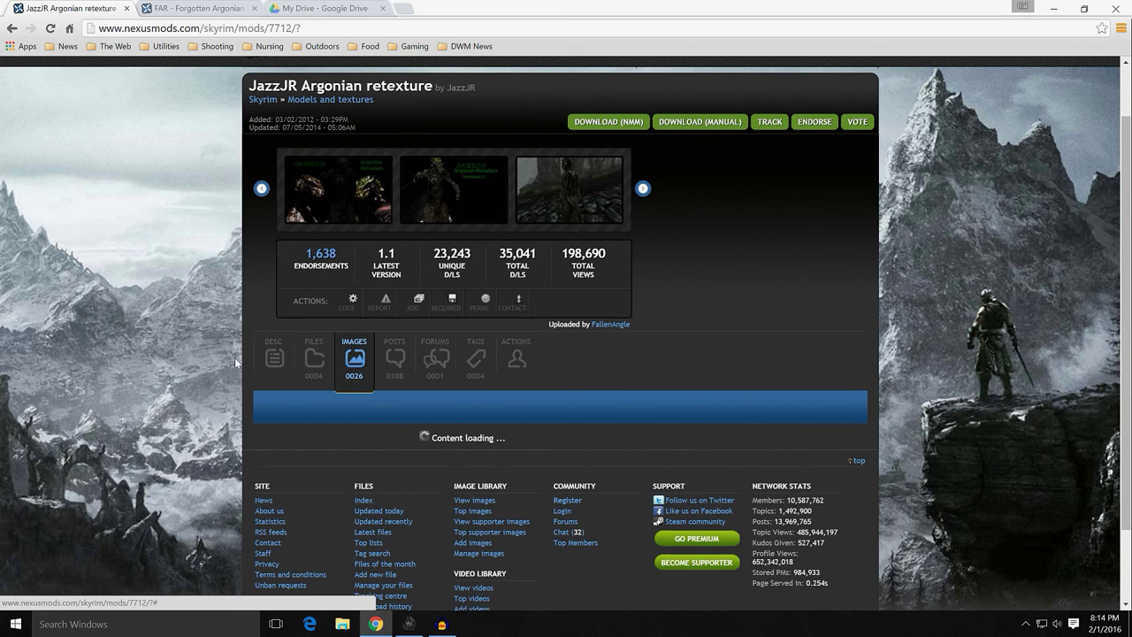
Look through the JazzJR Argonian retexture gallery and view an enlarged image of the male Argonian, closing it when done
{"action": "scroll", "coordinate": [215, 356], "scroll_direction": "down", "scroll_amount": 4}
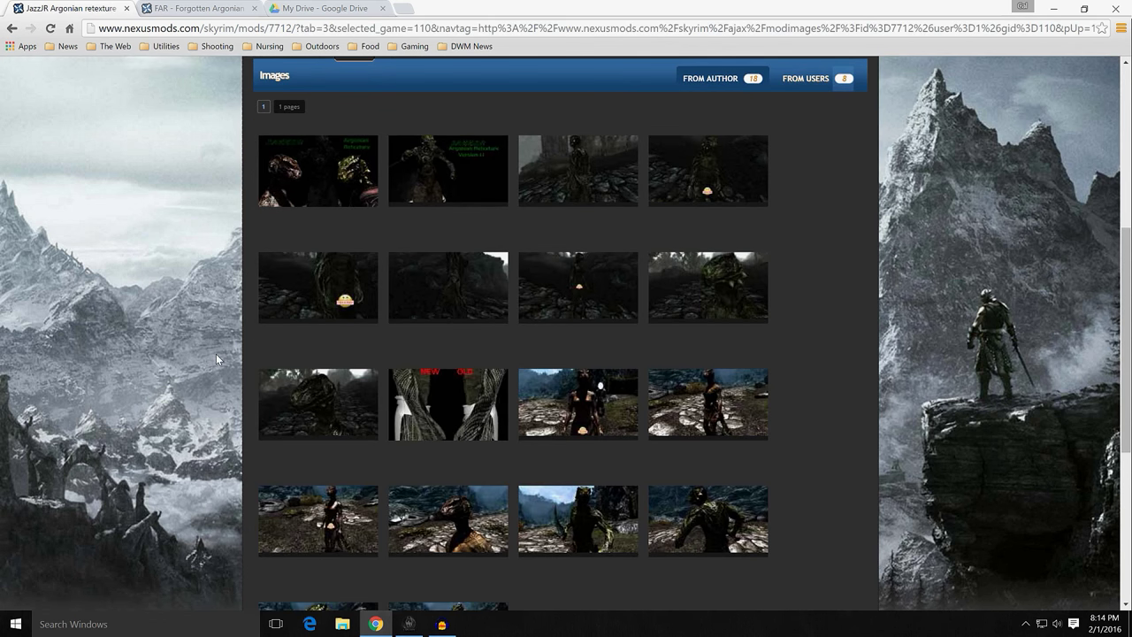
{"action": "scroll", "coordinate": [216, 354], "scroll_direction": "down", "scroll_amount": 3}
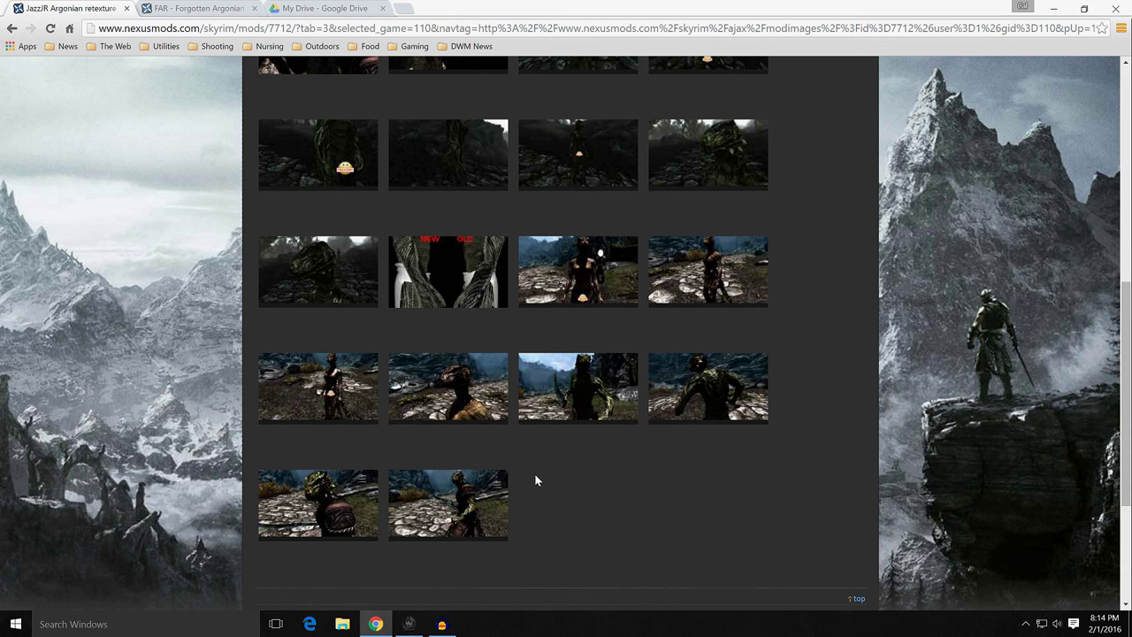
{"action": "scroll", "coordinate": [534, 473], "scroll_direction": "up", "scroll_amount": 7}
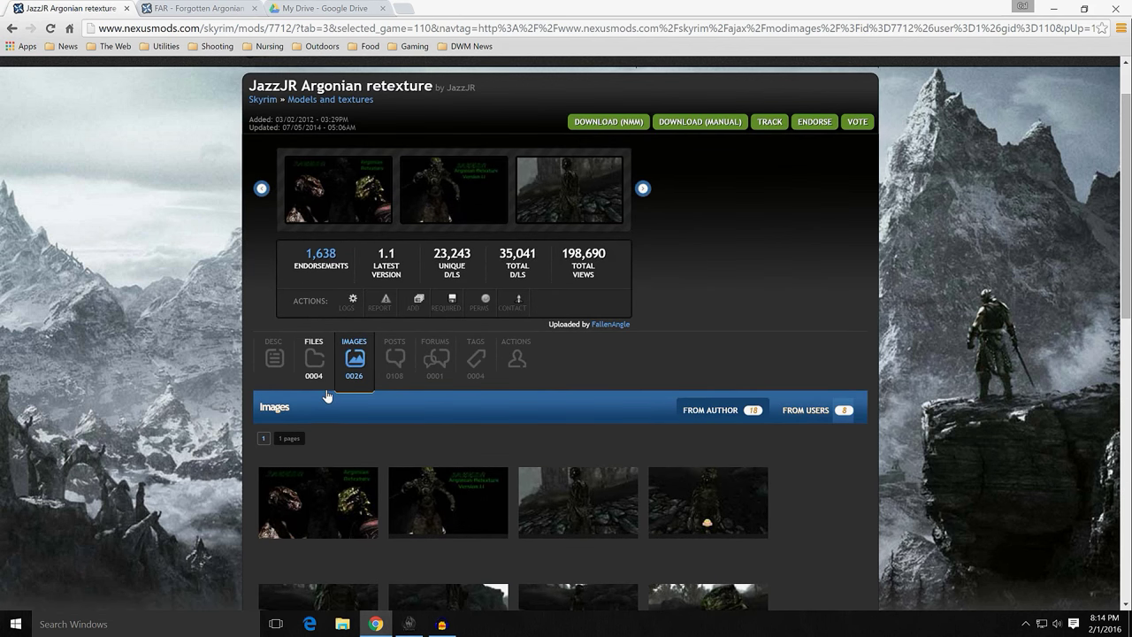
{"action": "left_click", "coordinate": [355, 412]}
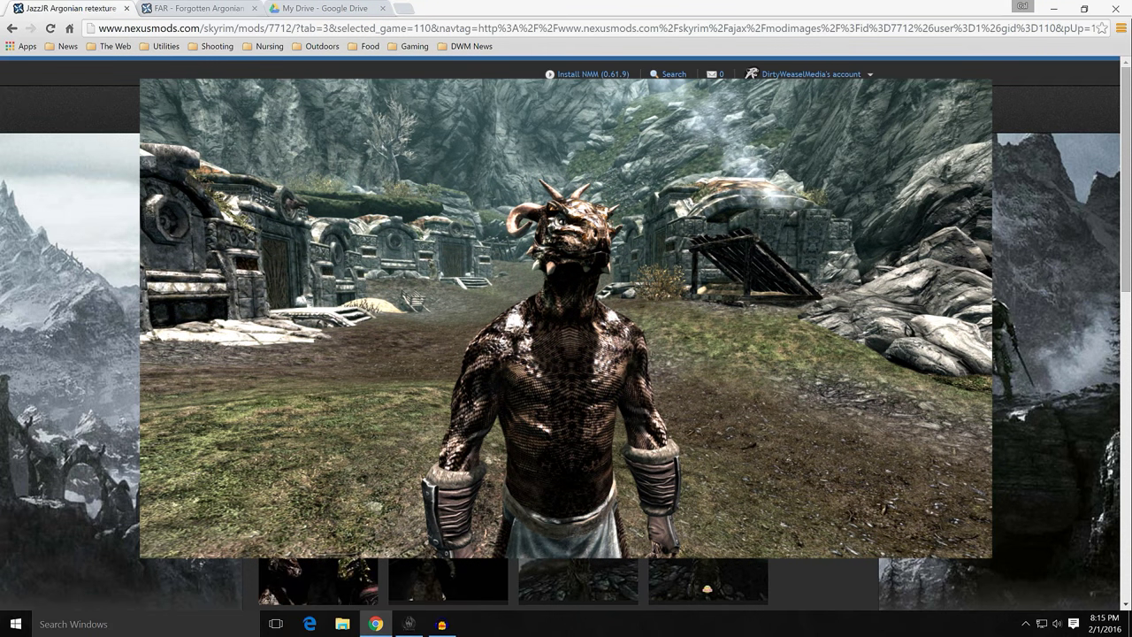
{"action": "key", "text": "Escape"}
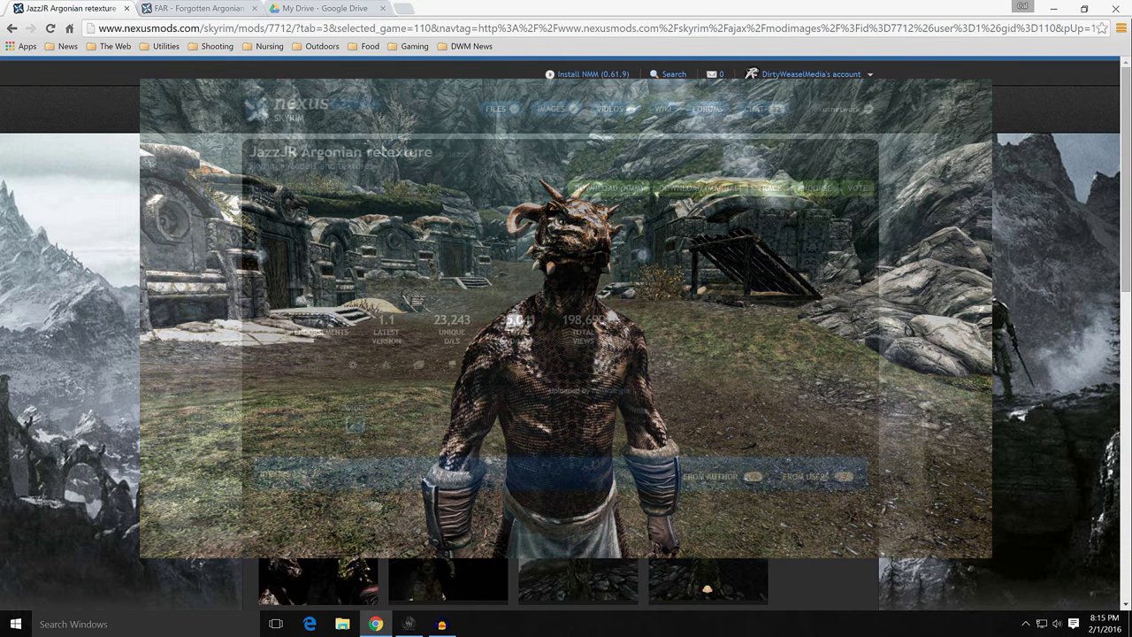
{"action": "scroll", "coordinate": [234, 410], "scroll_direction": "down", "scroll_amount": 2}
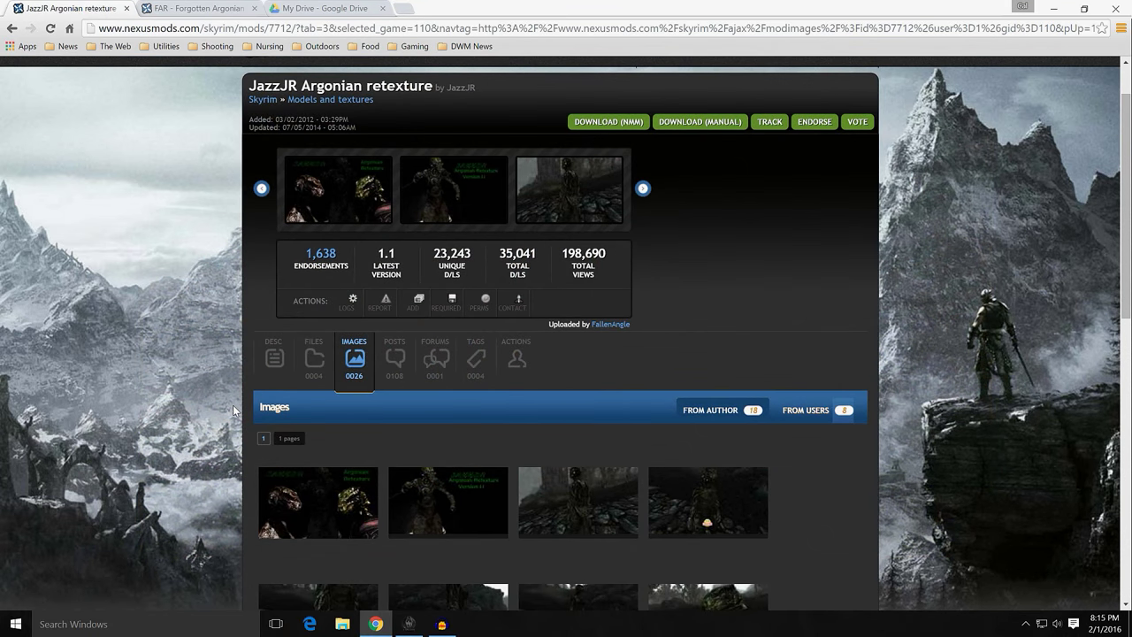
Examine the main and optional files offered for the JazzJR Argonian retexture
{"action": "left_click", "coordinate": [312, 359]}
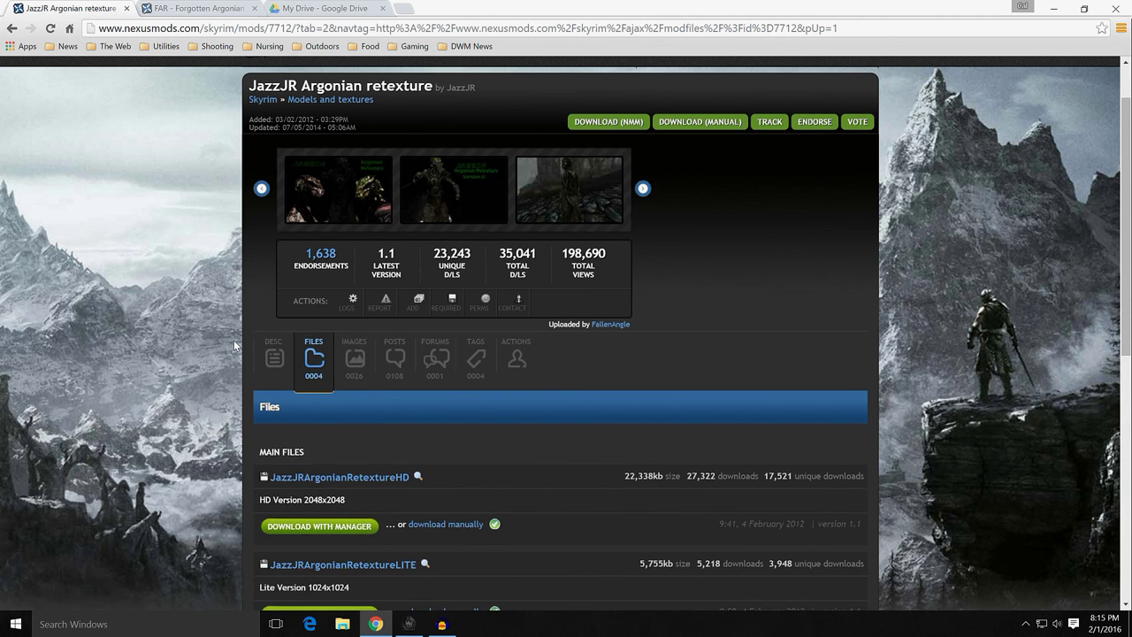
{"action": "scroll", "coordinate": [234, 345], "scroll_direction": "down", "scroll_amount": 2}
{"action": "scroll", "coordinate": [234, 344], "scroll_direction": "down", "scroll_amount": 2}
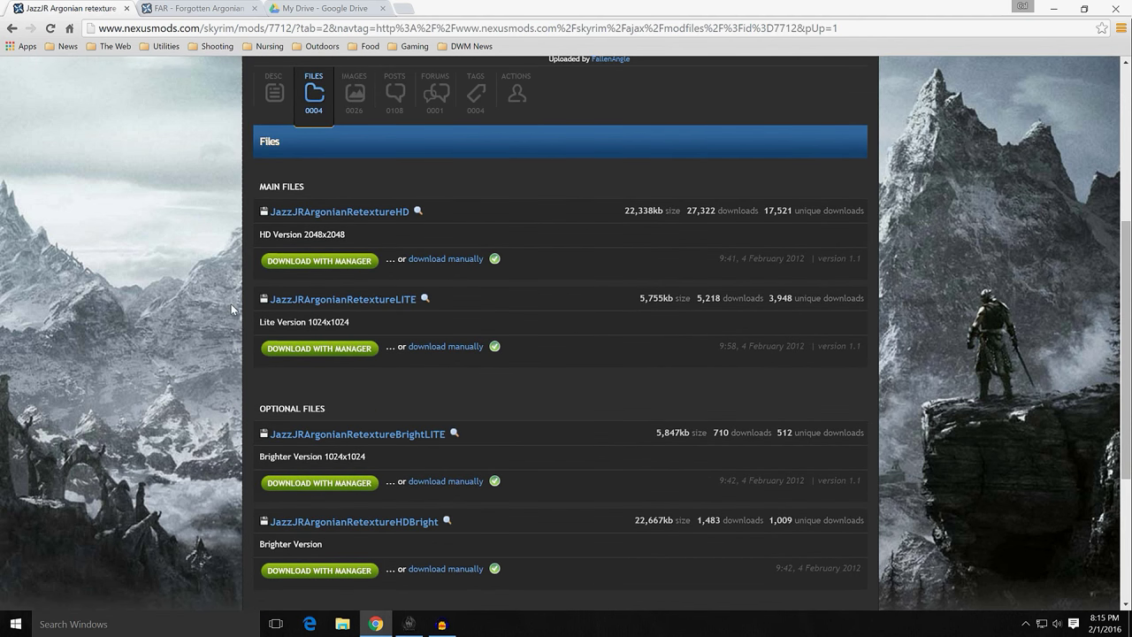
{"action": "scroll", "coordinate": [234, 307], "scroll_direction": "down", "scroll_amount": 1}
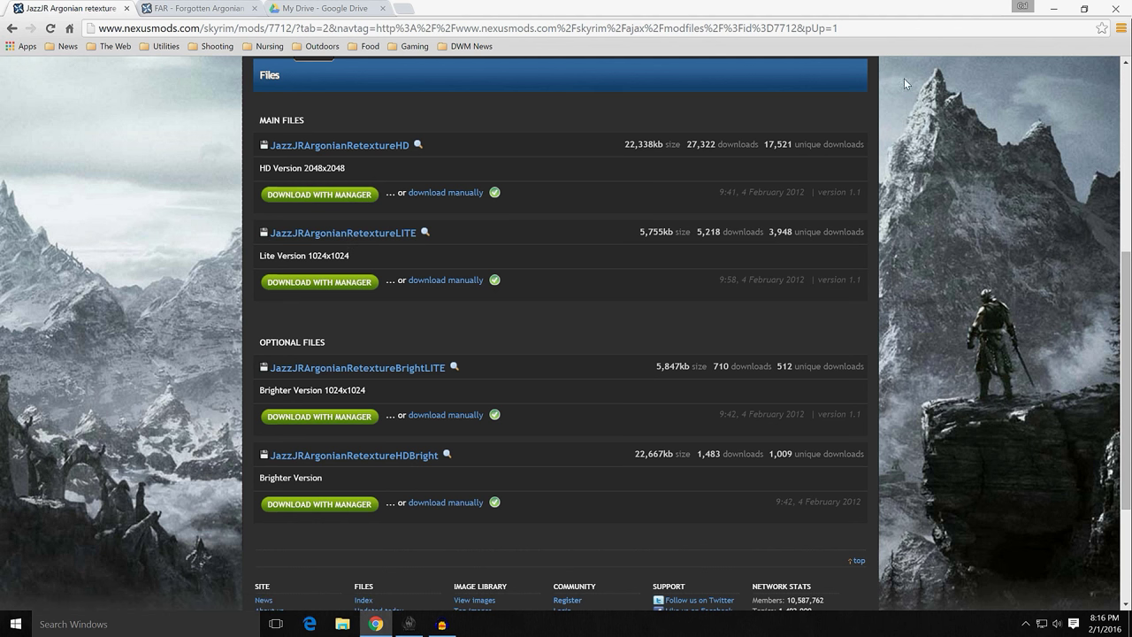
In Mod Organizer, manually install JazzJRArgonianRetextureLITE with its archive folder as data directory and without Please Readmeee.txt, and enable the mod
{"action": "left_click", "coordinate": [1058, 9]}
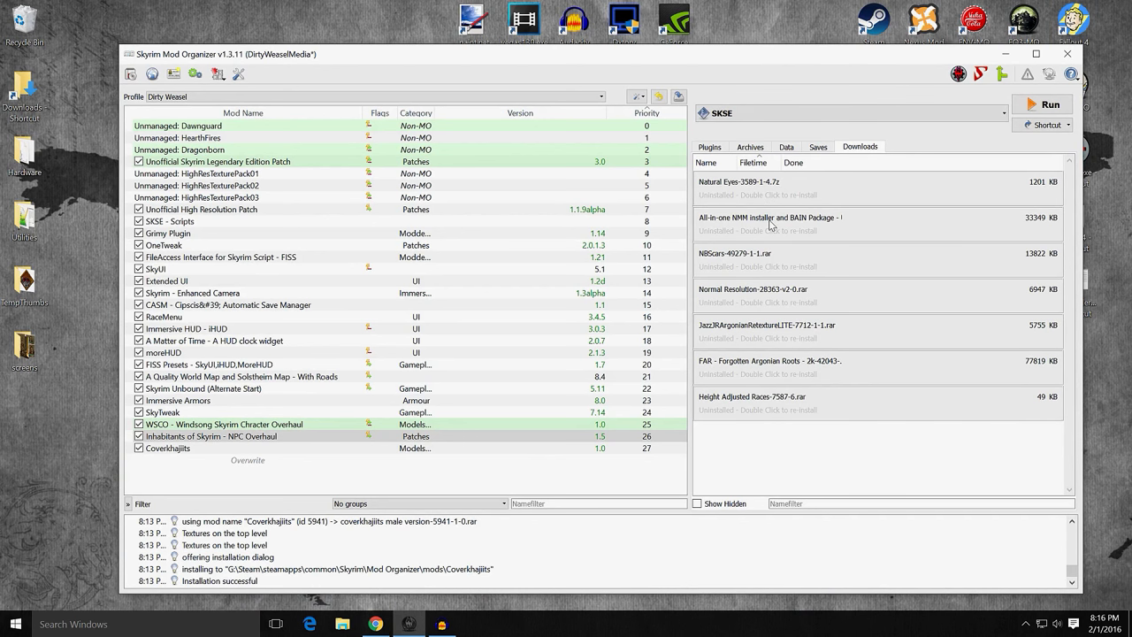
{"action": "double_click", "coordinate": [738, 336]}
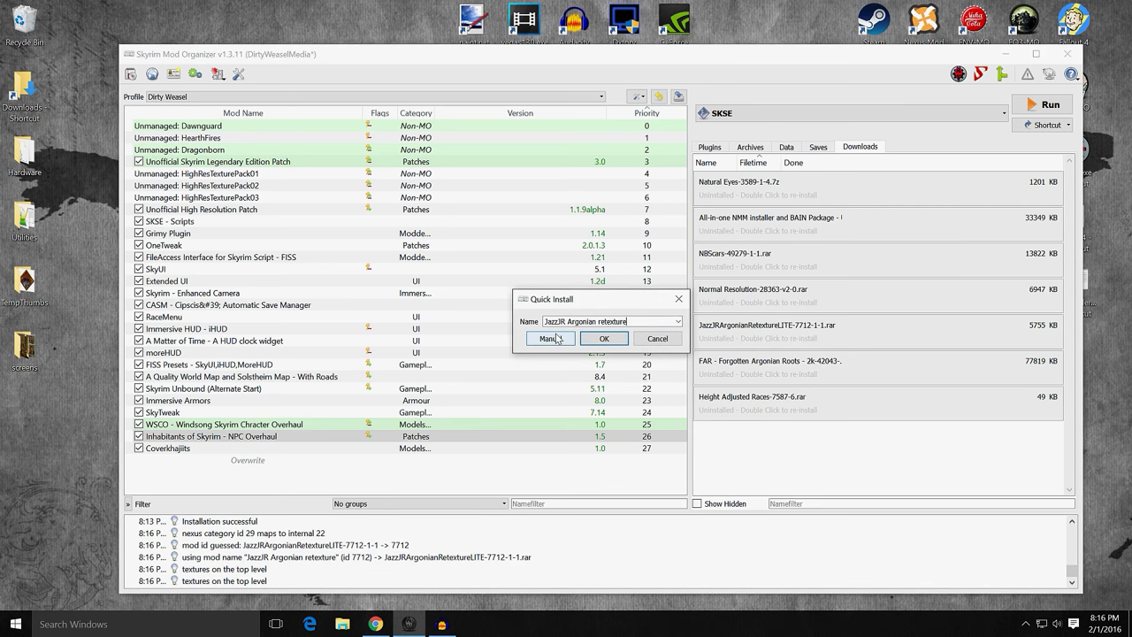
{"action": "left_click", "coordinate": [555, 339]}
{"action": "left_click", "coordinate": [548, 309]}
{"action": "right_click", "coordinate": [550, 309]}
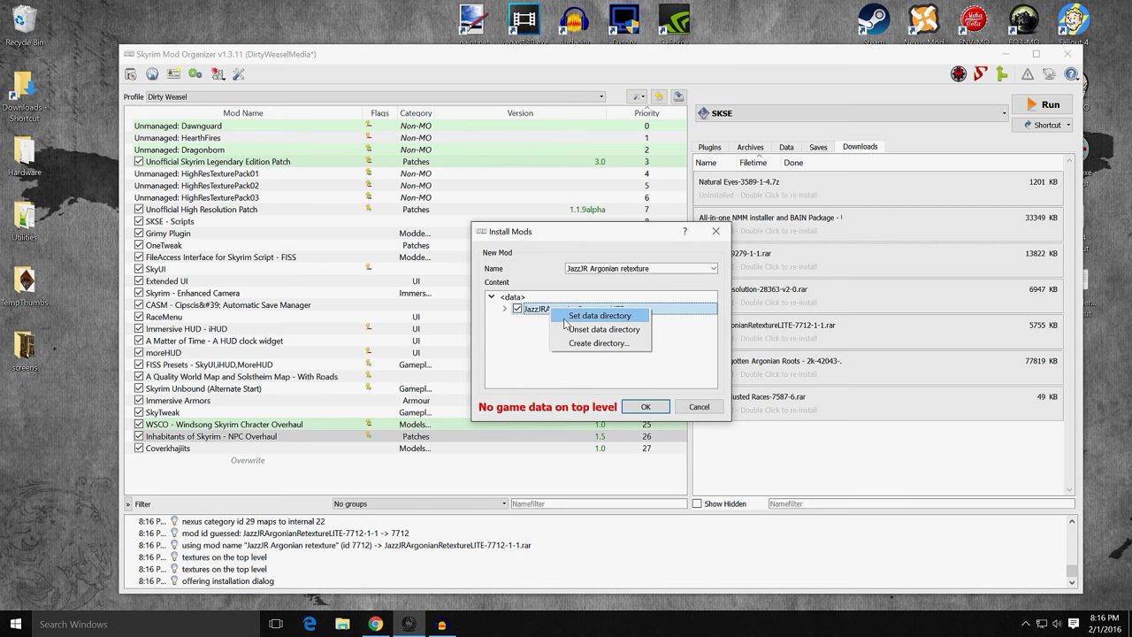
{"action": "left_click", "coordinate": [564, 319]}
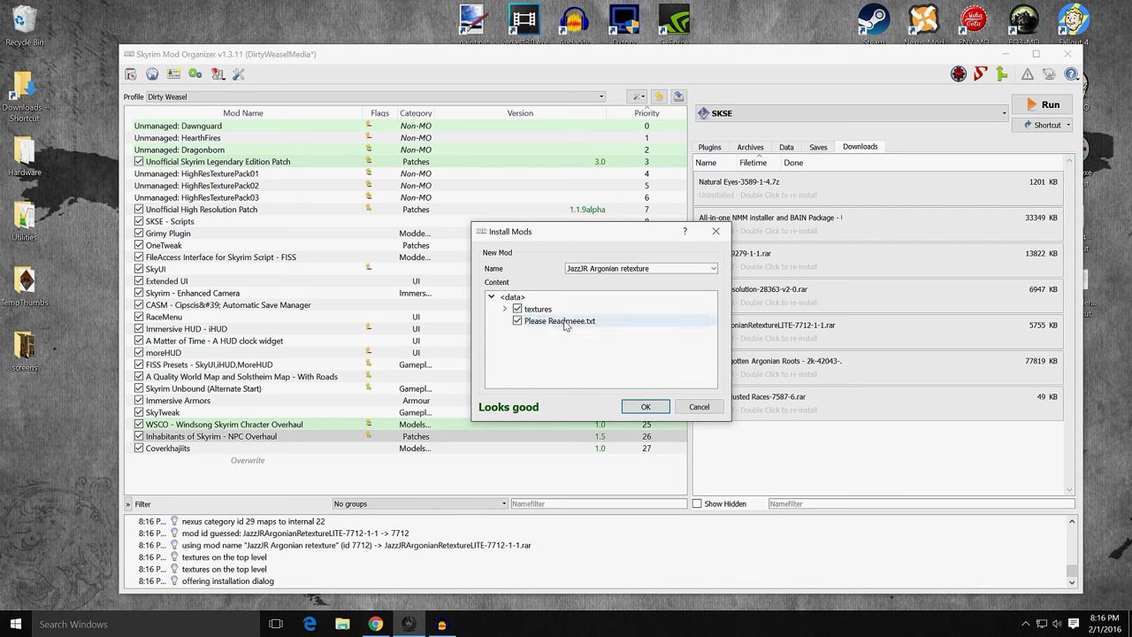
{"action": "left_click", "coordinate": [519, 322]}
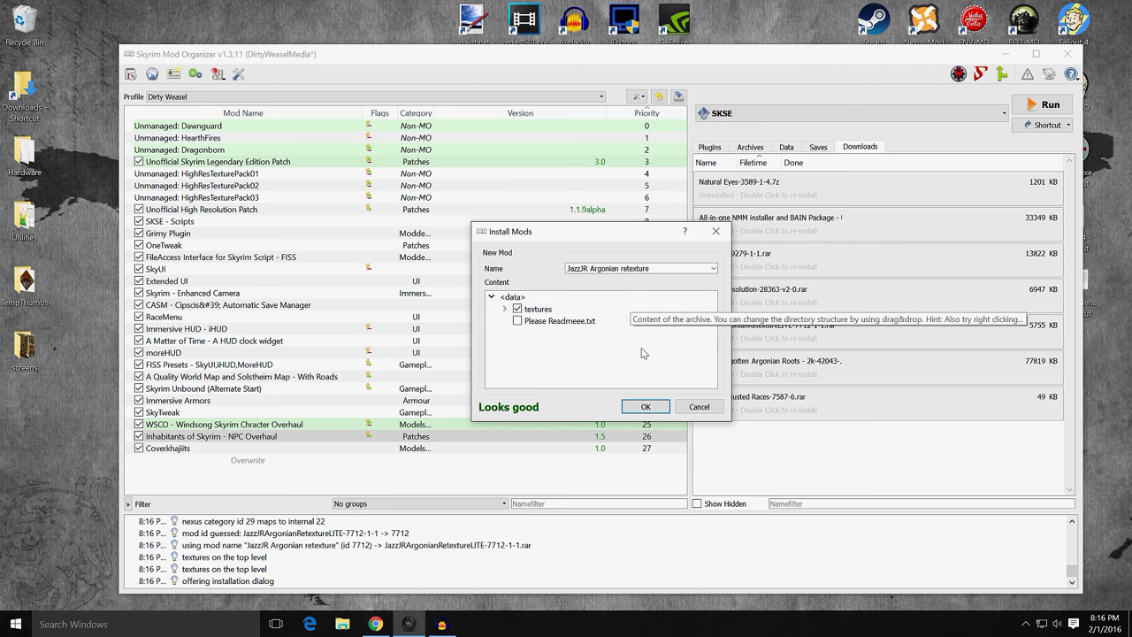
{"action": "left_click", "coordinate": [629, 405]}
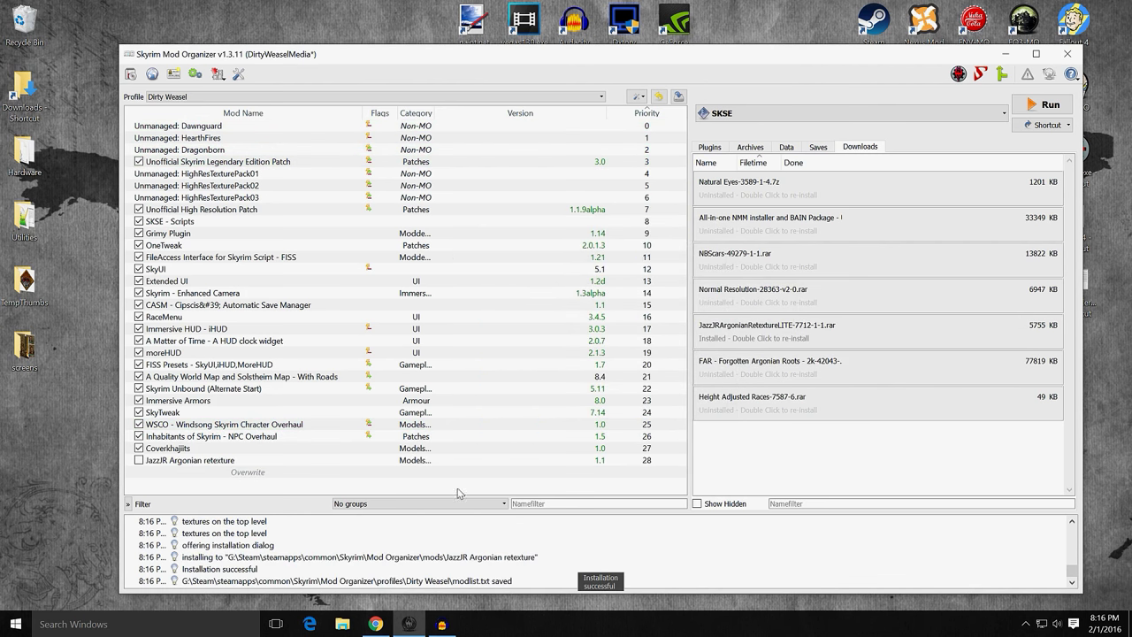
{"action": "left_click", "coordinate": [139, 460]}
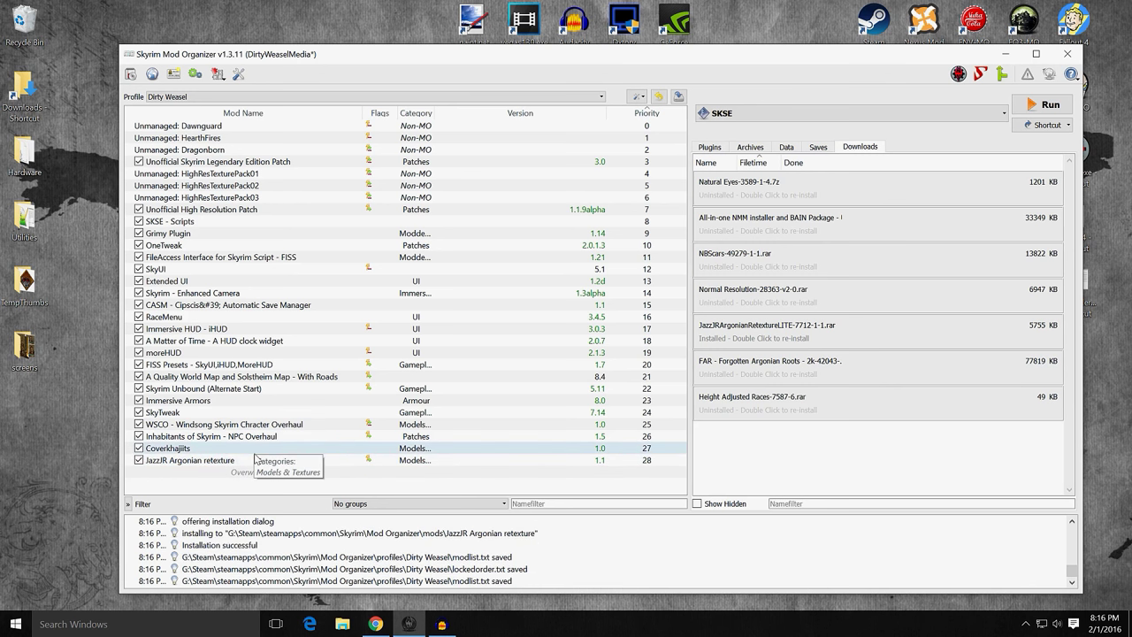
Disable the JazzJR Argonian retexture and remove it from the mod list
{"action": "left_click", "coordinate": [139, 460]}
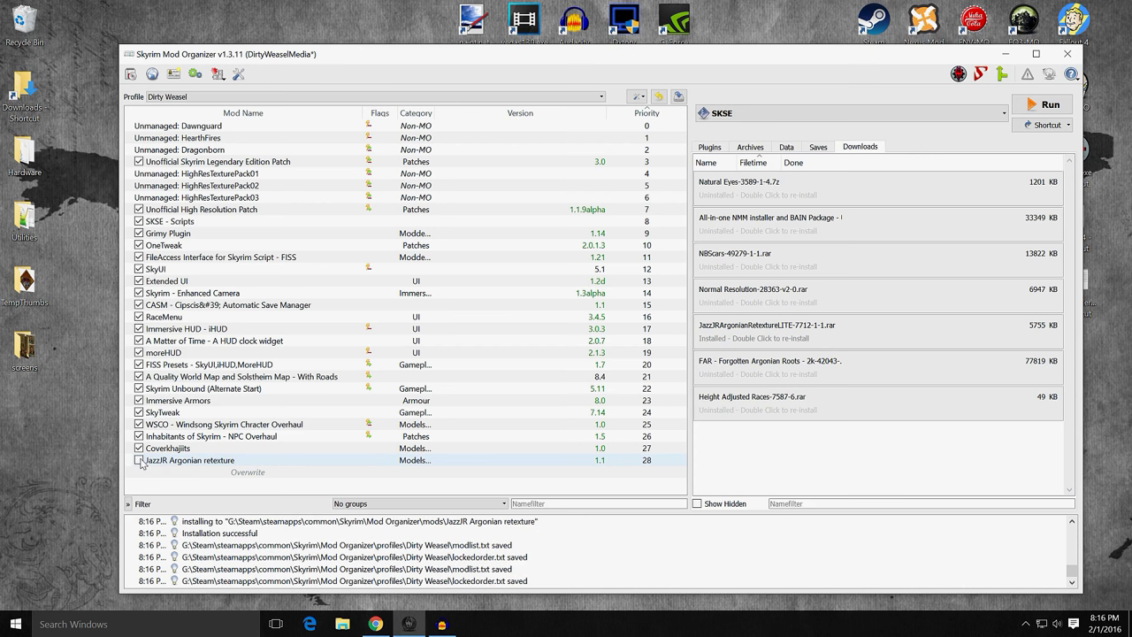
{"action": "right_click", "coordinate": [191, 467]}
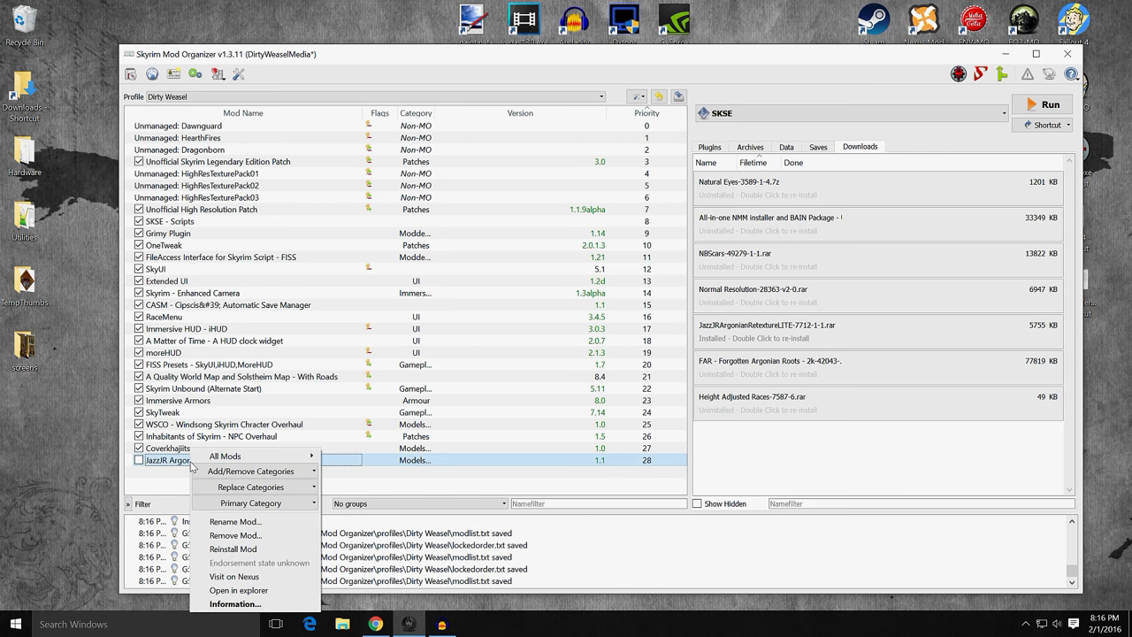
{"action": "left_click", "coordinate": [245, 536]}
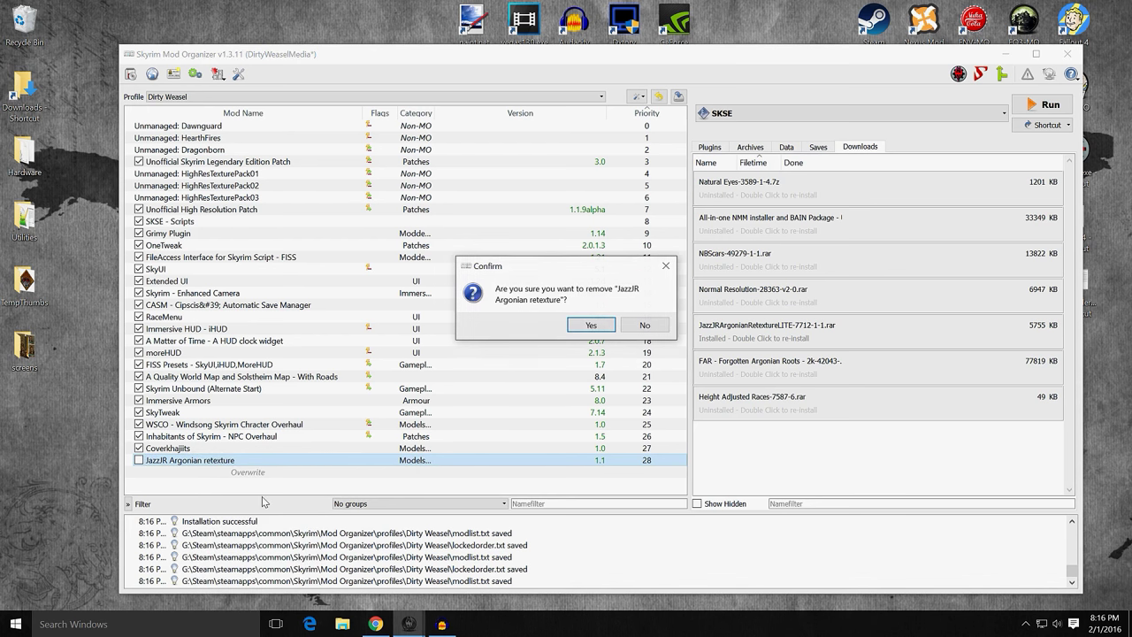
{"action": "left_click", "coordinate": [584, 331]}
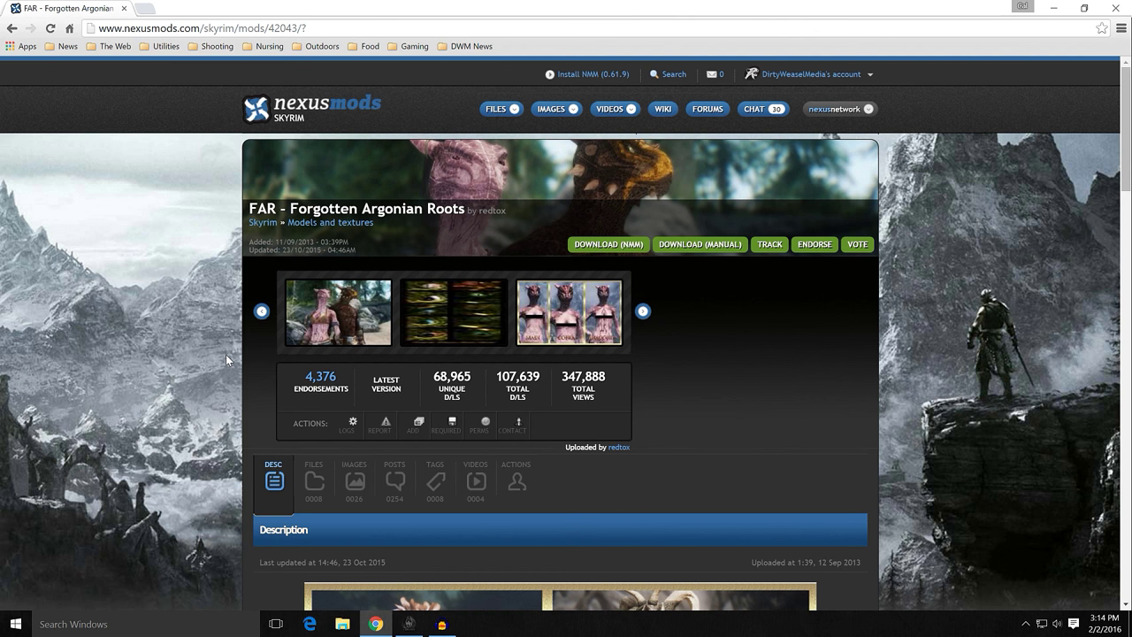
View the enlarged Argonian pair image and the Main, Cobra and Anaconda comparison on the FAR - Forgotten Argonian Roots page
{"action": "left_click", "coordinate": [336, 329]}
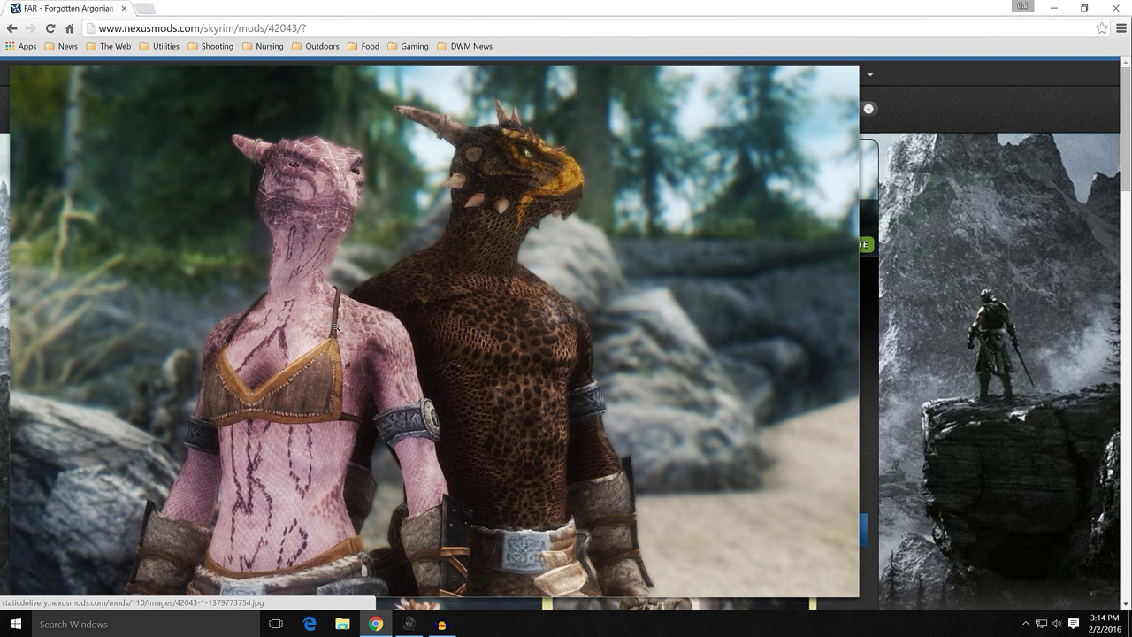
{"action": "left_click", "coordinate": [391, 282]}
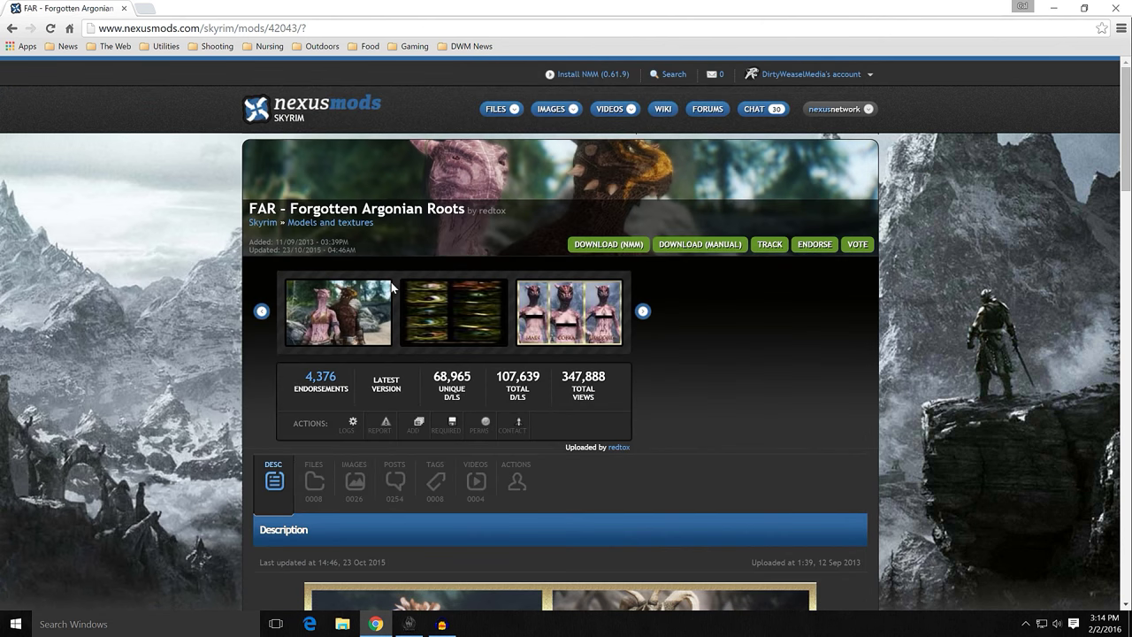
{"action": "left_click", "coordinate": [563, 318]}
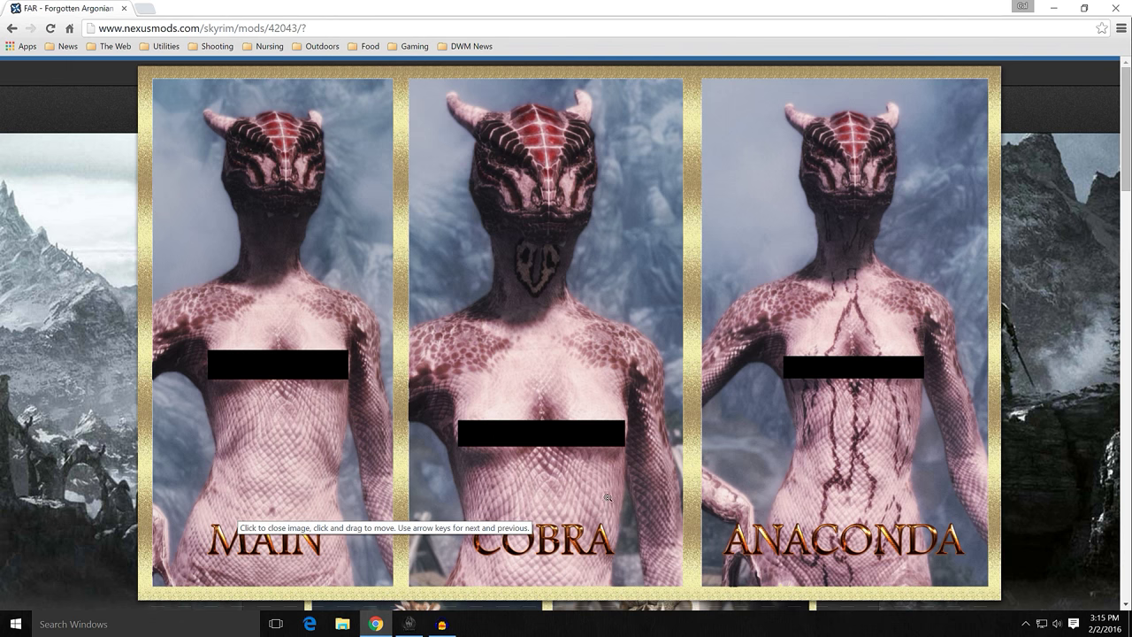
{"action": "left_click", "coordinate": [559, 322]}
Look through the pictures and embedded videos in the Forgotten Argonian Roots description
{"action": "scroll", "coordinate": [218, 372], "scroll_direction": "down", "scroll_amount": 2}
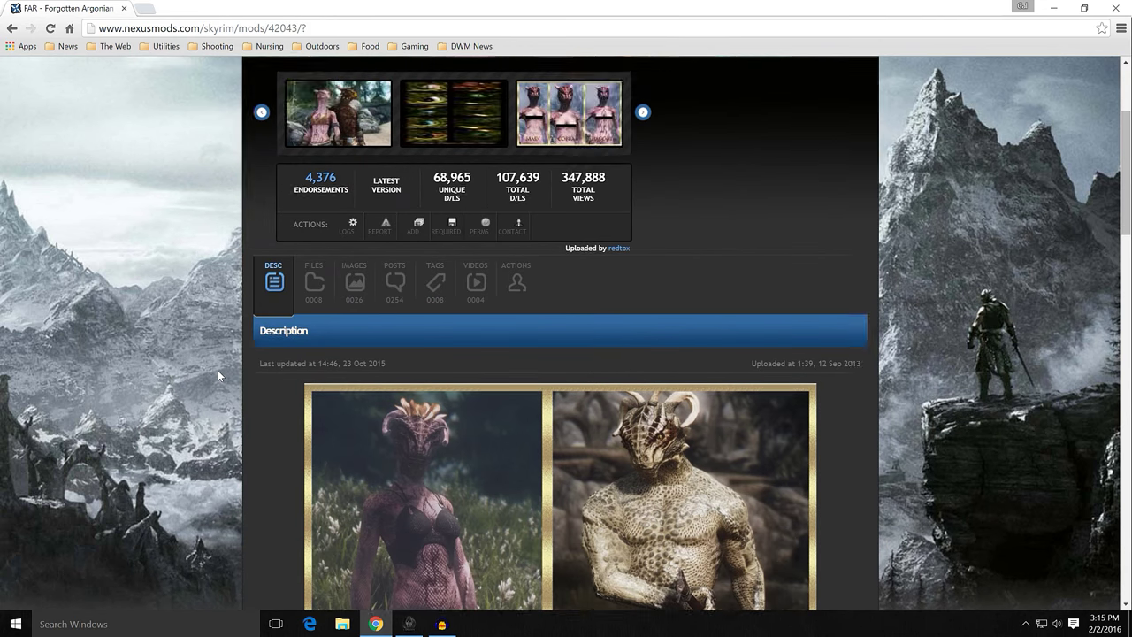
{"action": "scroll", "coordinate": [217, 370], "scroll_direction": "down", "scroll_amount": 3}
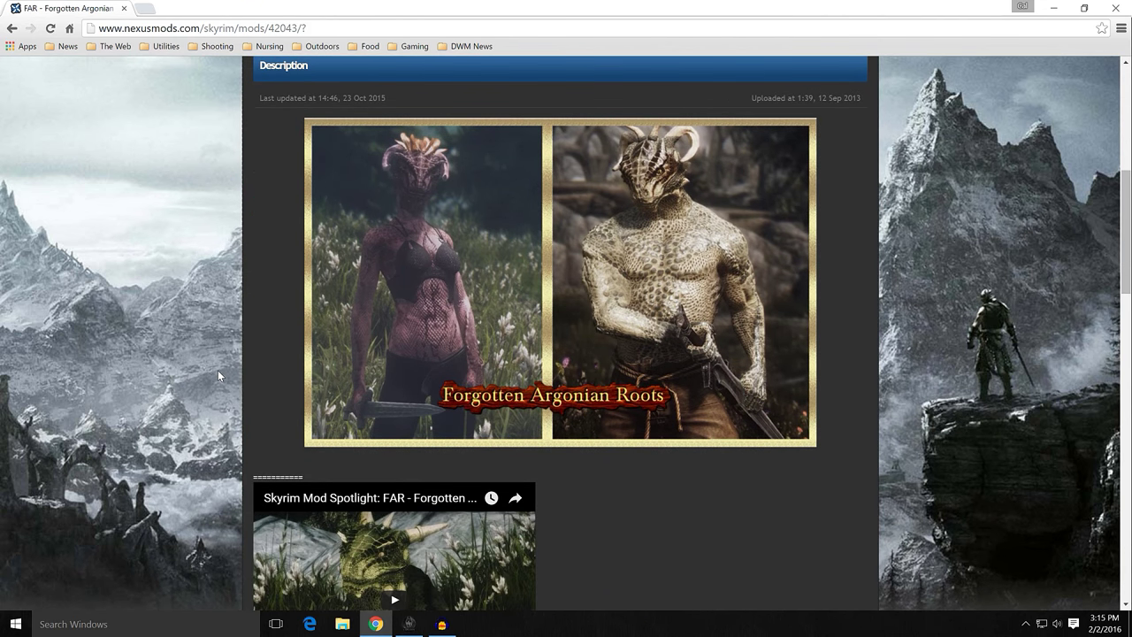
{"action": "scroll", "coordinate": [217, 314], "scroll_direction": "down", "scroll_amount": 2}
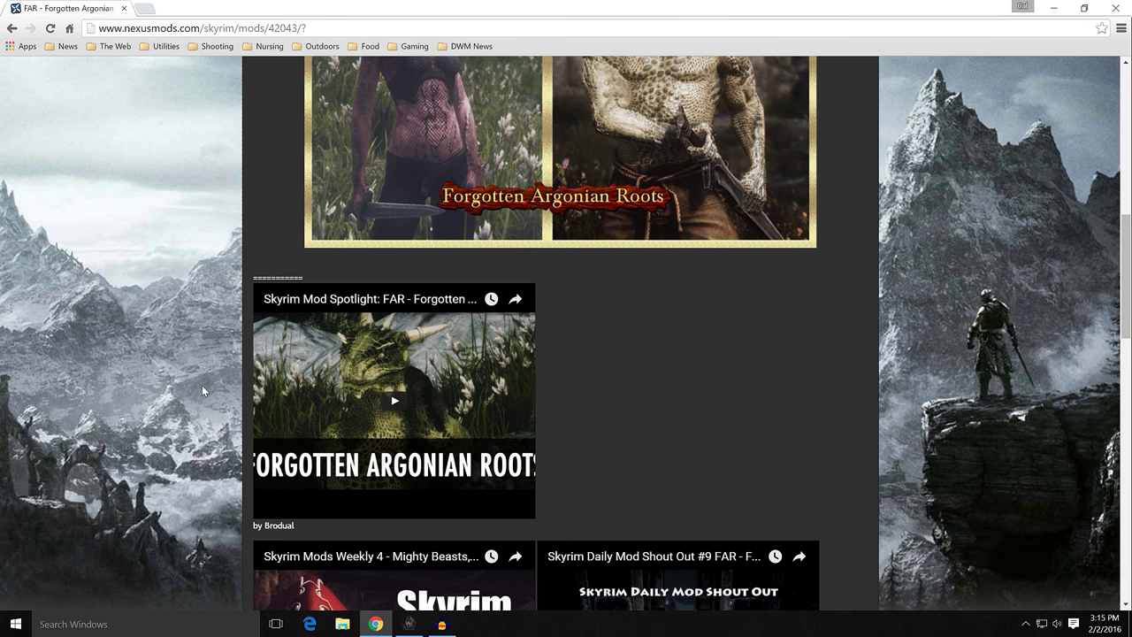
{"action": "scroll", "coordinate": [232, 351], "scroll_direction": "up", "scroll_amount": 2}
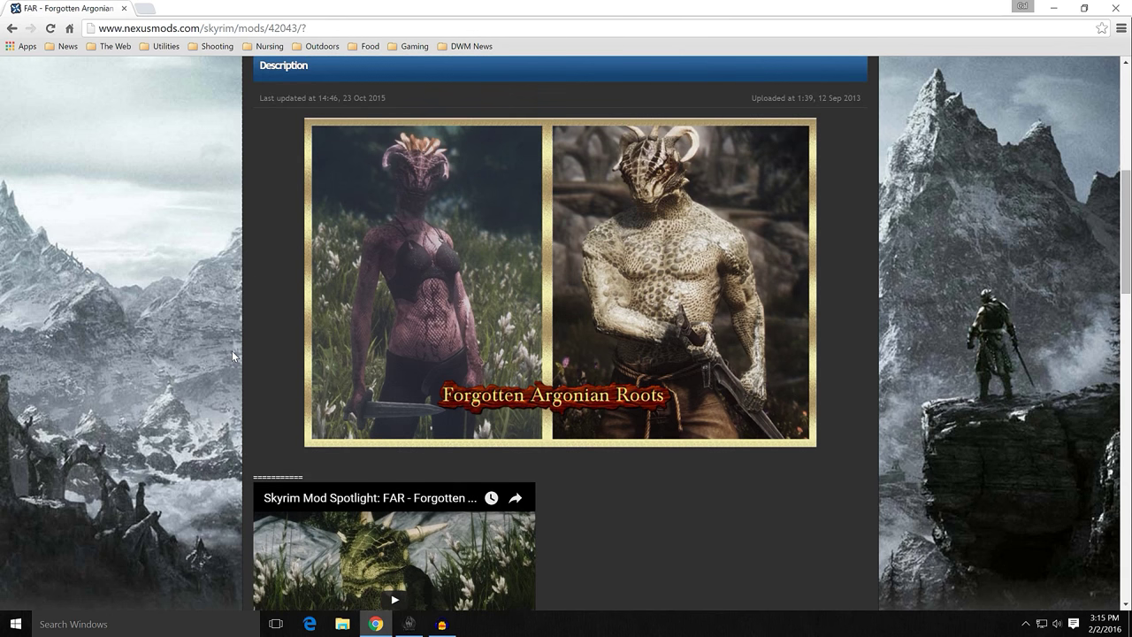
{"action": "scroll", "coordinate": [232, 351], "scroll_direction": "up", "scroll_amount": 2}
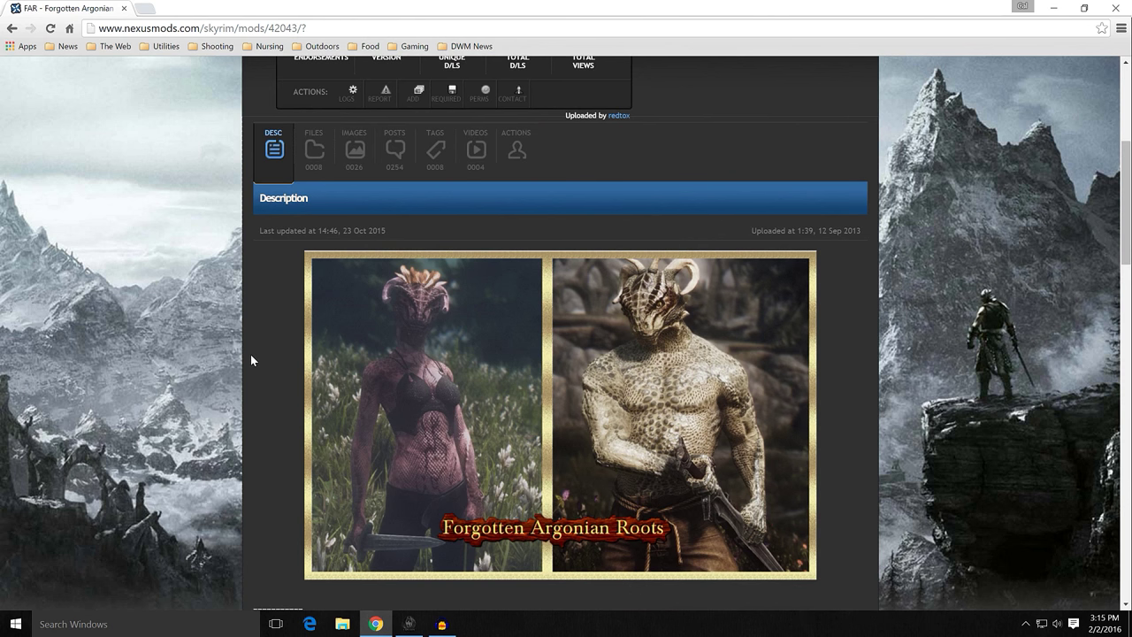
{"action": "scroll", "coordinate": [243, 358], "scroll_direction": "up", "scroll_amount": 2}
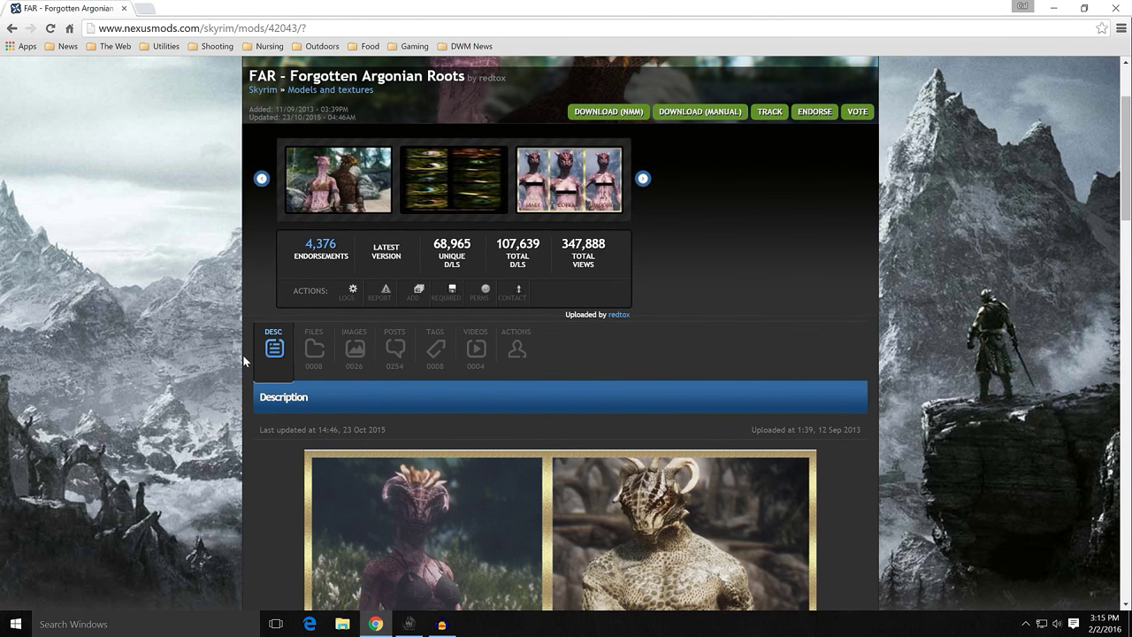
{"action": "scroll", "coordinate": [243, 354], "scroll_direction": "up", "scroll_amount": 2}
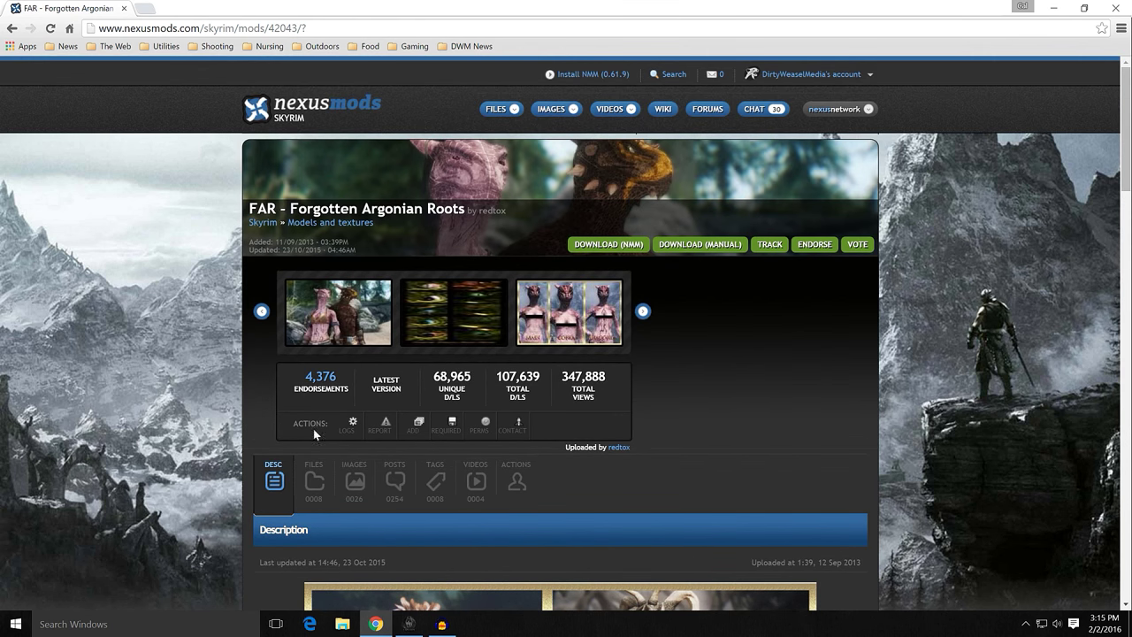
Open the Forgotten Argonian Roots file list and examine its main files, updates and optional files
{"action": "left_click", "coordinate": [314, 482]}
{"action": "scroll", "coordinate": [228, 353], "scroll_direction": "down", "scroll_amount": 2}
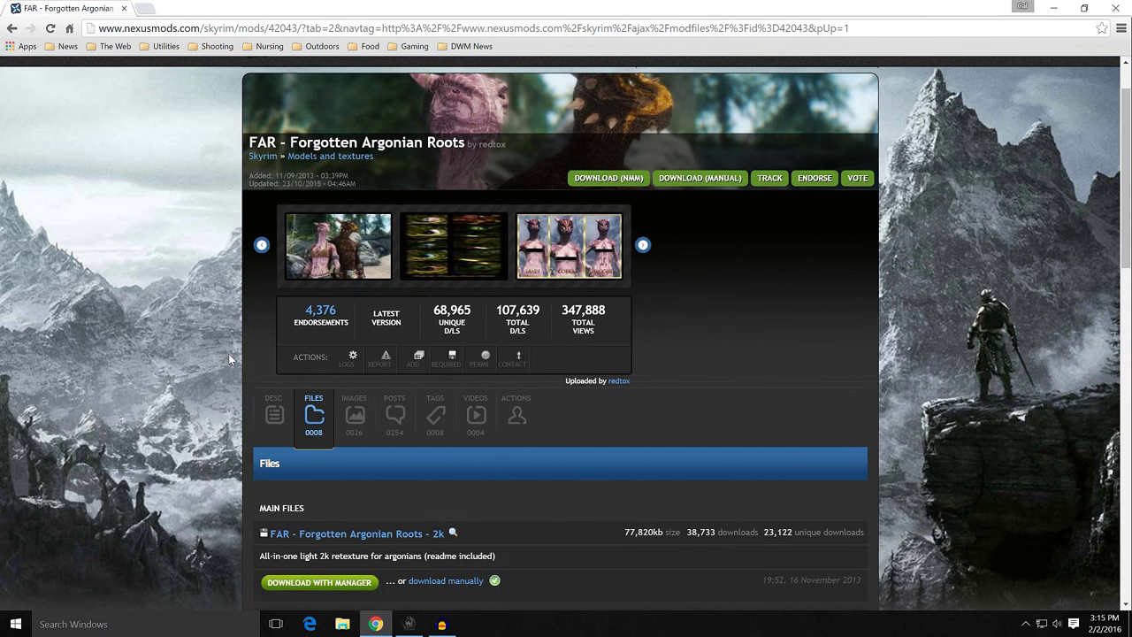
{"action": "scroll", "coordinate": [228, 352], "scroll_direction": "down", "scroll_amount": 2}
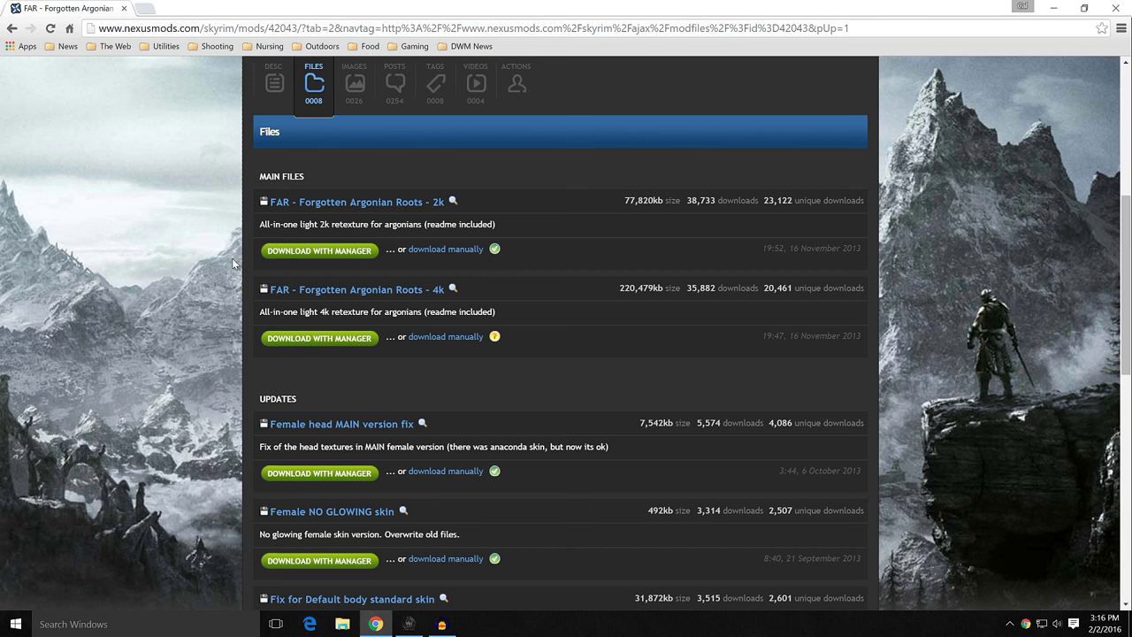
{"action": "scroll", "coordinate": [232, 257], "scroll_direction": "down", "scroll_amount": 3}
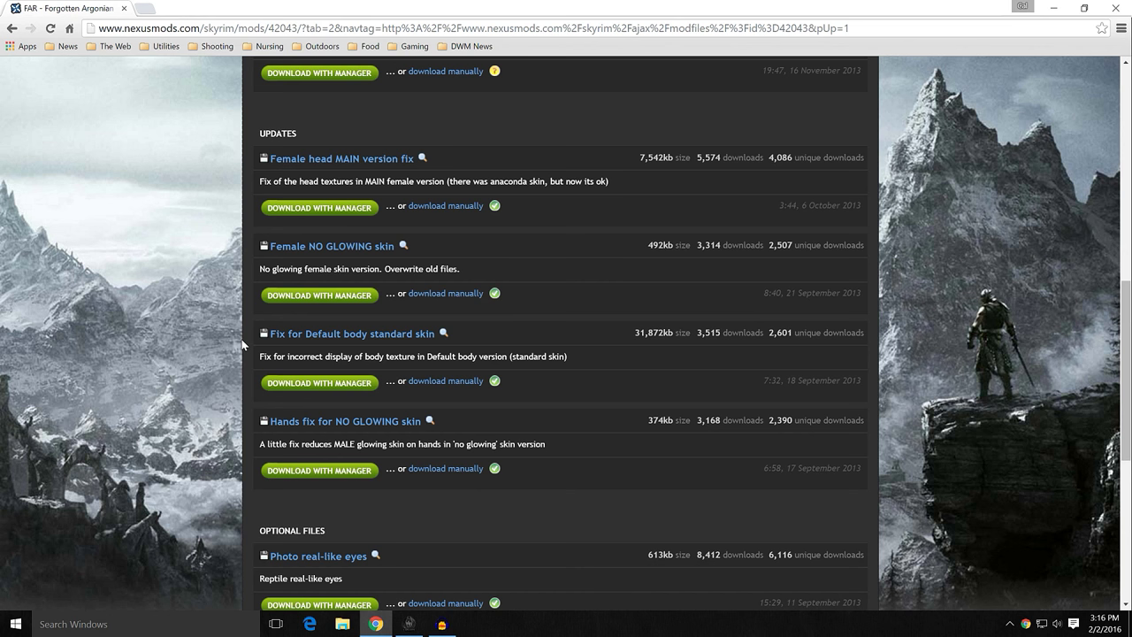
{"action": "scroll", "coordinate": [241, 345], "scroll_direction": "up", "scroll_amount": 1}
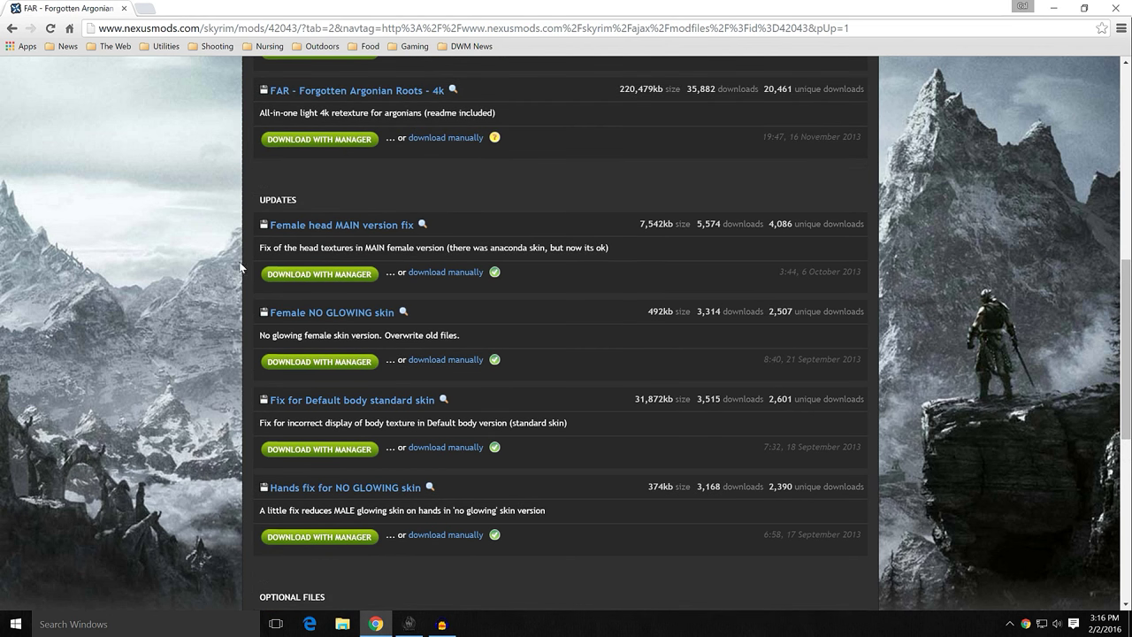
{"action": "scroll", "coordinate": [239, 297], "scroll_direction": "up", "scroll_amount": 3}
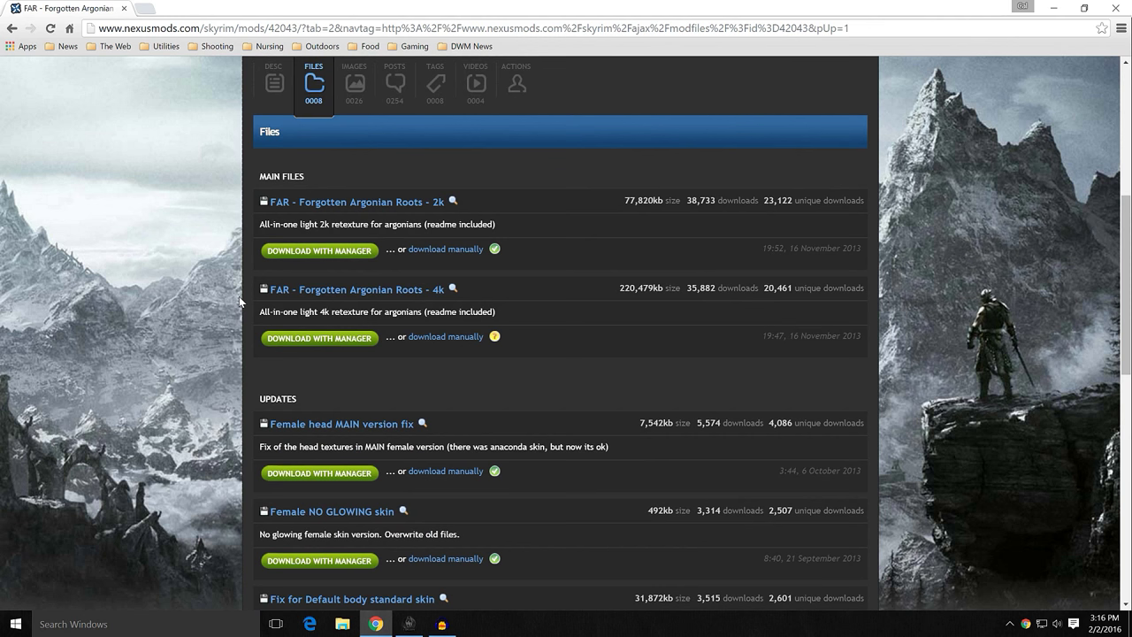
Review the updates, optional and miscellaneous files listed for FAR - Forgotten Argonian Roots
{"action": "scroll", "coordinate": [235, 297], "scroll_direction": "down", "scroll_amount": 4}
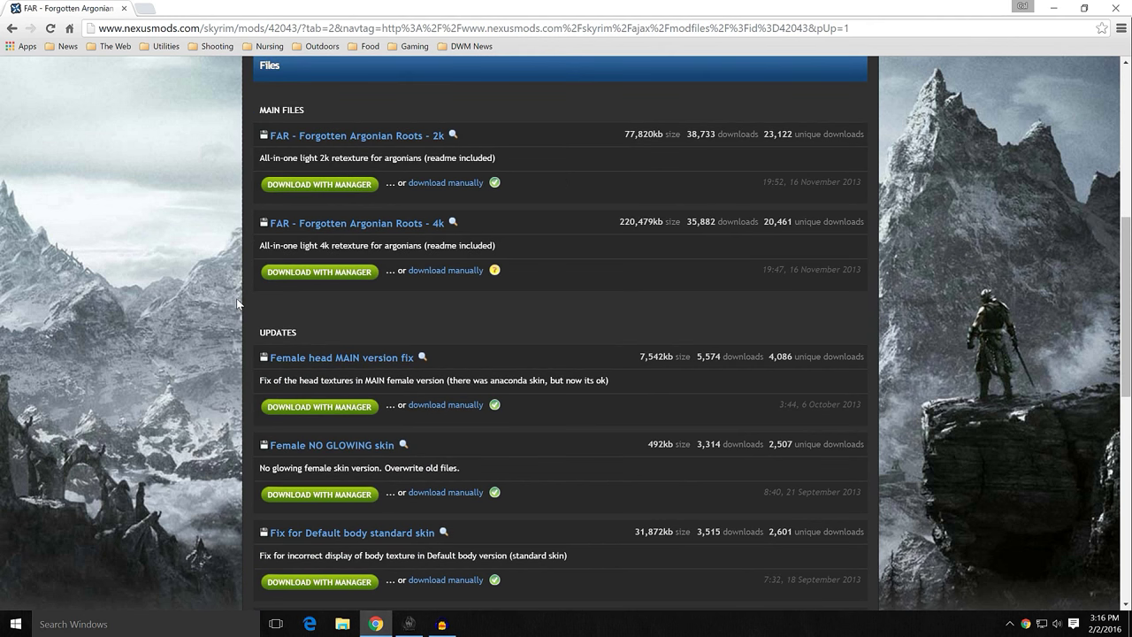
{"action": "scroll", "coordinate": [237, 304], "scroll_direction": "down", "scroll_amount": 3}
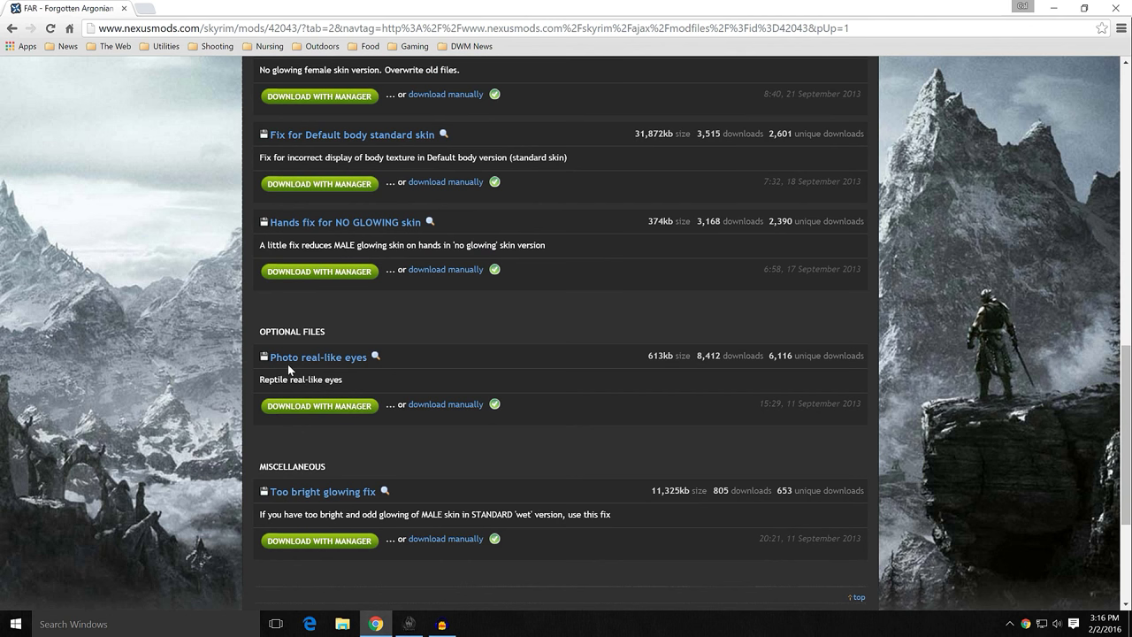
{"action": "scroll", "coordinate": [433, 347], "scroll_direction": "up", "scroll_amount": 9}
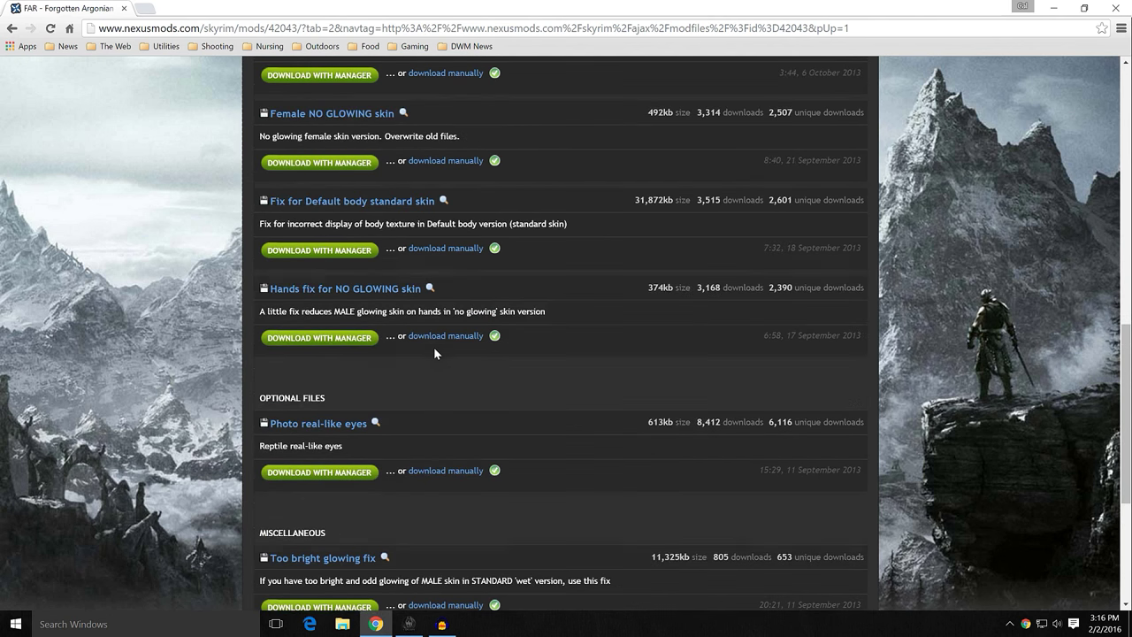
{"action": "scroll", "coordinate": [433, 347], "scroll_direction": "up", "scroll_amount": 3}
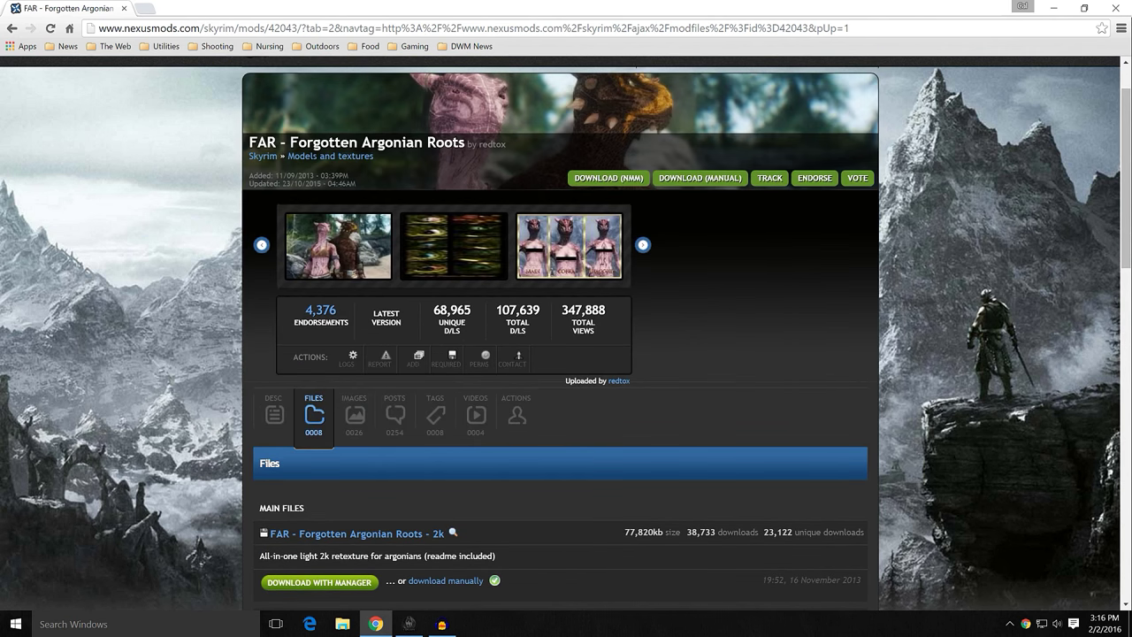
View the enlarged Photo Real-Like Eyes picture and check the matching optional file in the Forgotten Argonian Roots file list
{"action": "mouse_move", "coordinate": [457, 246]}
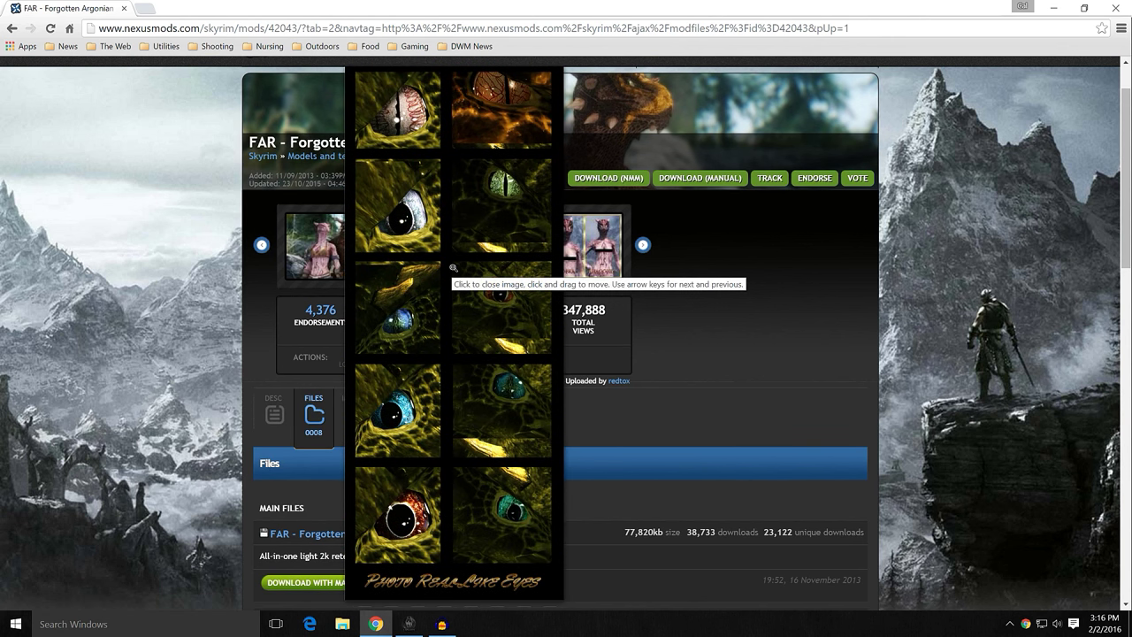
{"action": "left_click", "coordinate": [453, 267]}
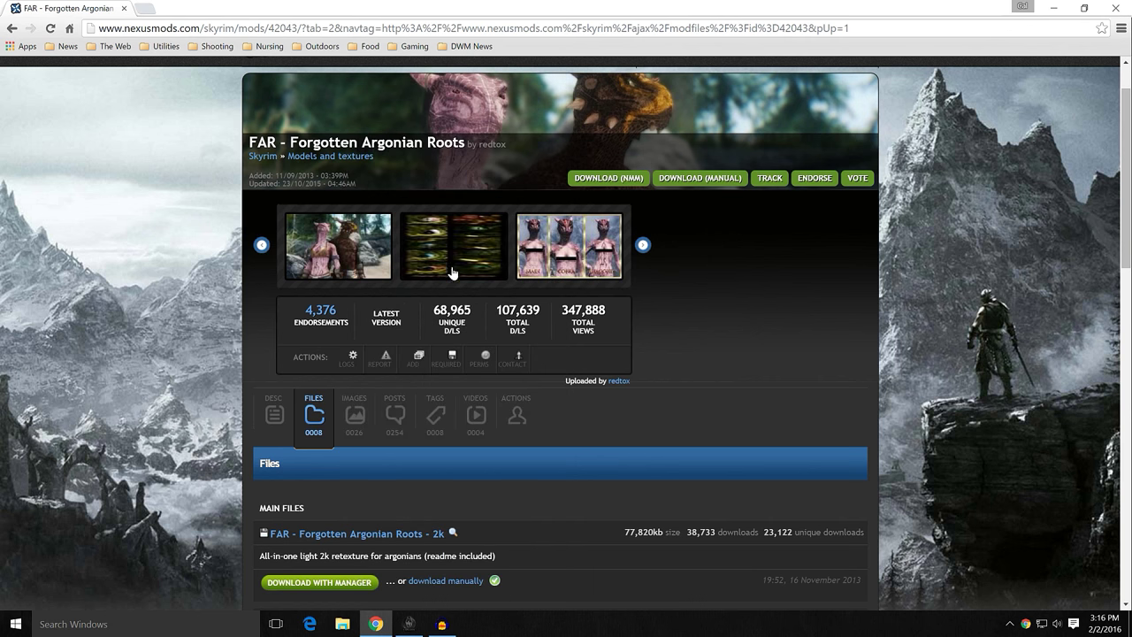
{"action": "scroll", "coordinate": [242, 305], "scroll_direction": "down", "scroll_amount": 2}
{"action": "scroll", "coordinate": [242, 307], "scroll_direction": "down", "scroll_amount": 4}
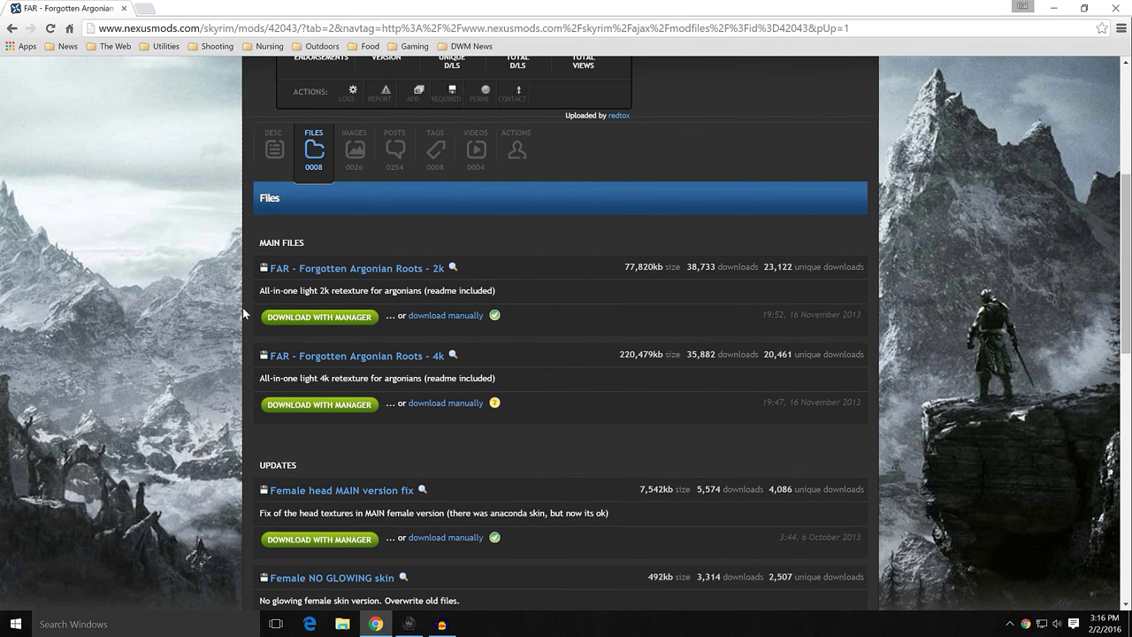
{"action": "scroll", "coordinate": [225, 389], "scroll_direction": "down", "scroll_amount": 3}
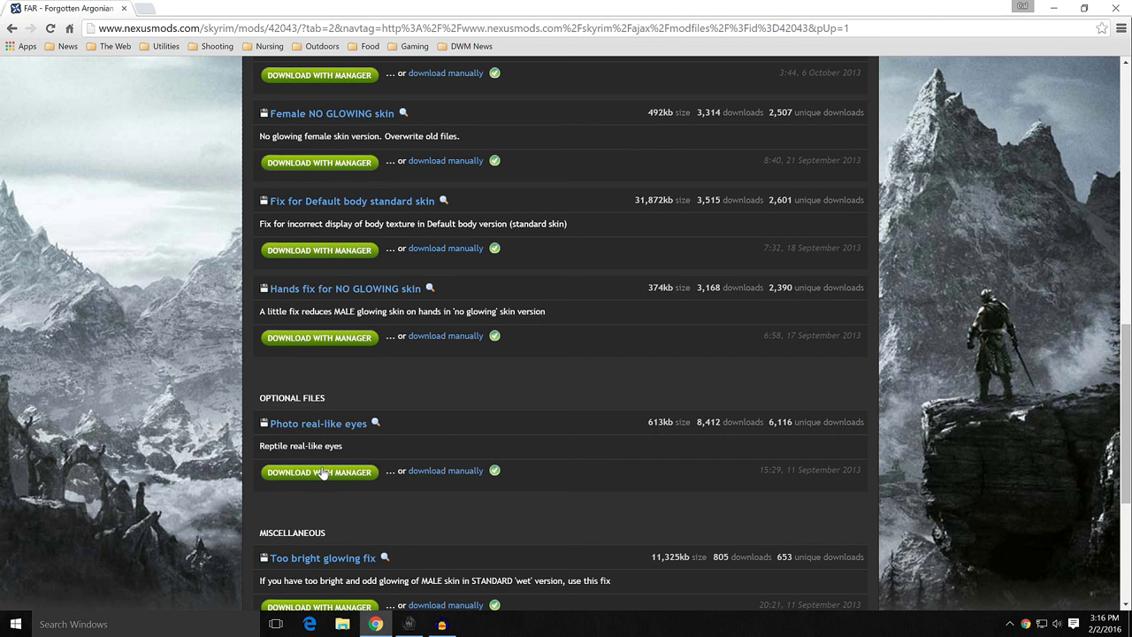
{"action": "scroll", "coordinate": [234, 409], "scroll_direction": "up", "scroll_amount": 5}
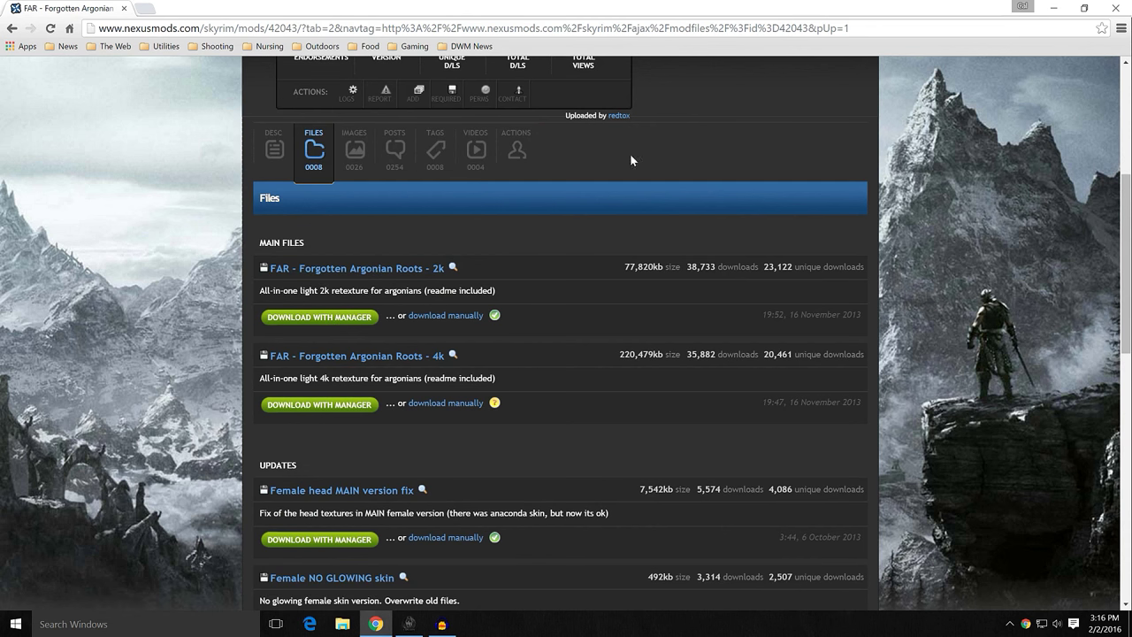
Switch to Mod Organizer, start installing the FAR - Forgotten Argonian Roots 2k download, and enlarge the installation dialog vertically
{"action": "left_click", "coordinate": [1053, 8]}
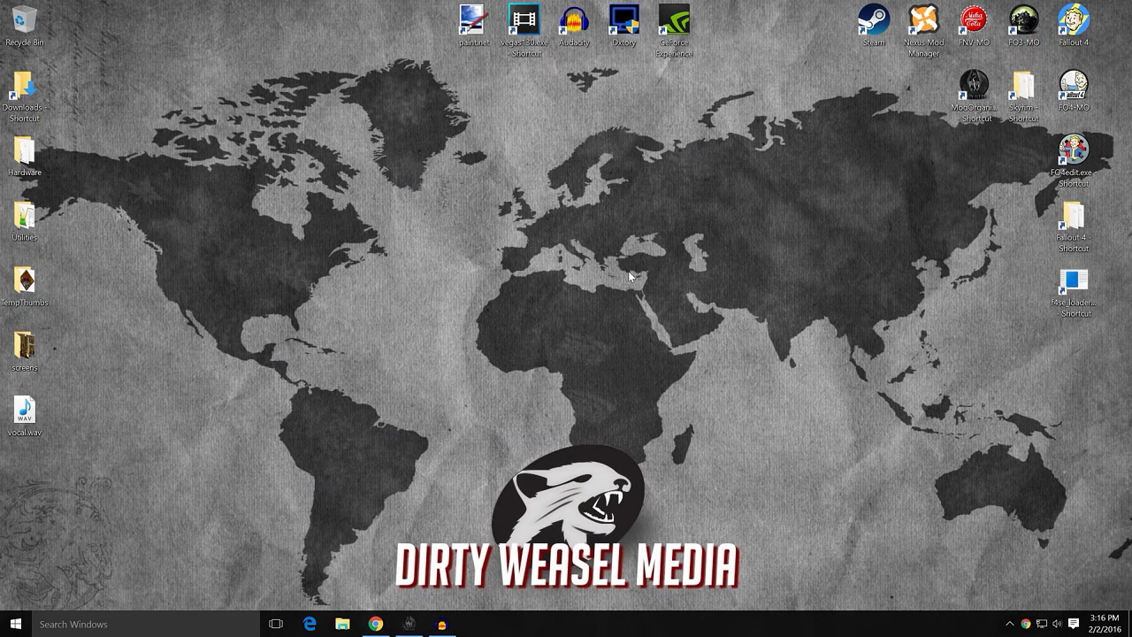
{"action": "left_click", "coordinate": [409, 623]}
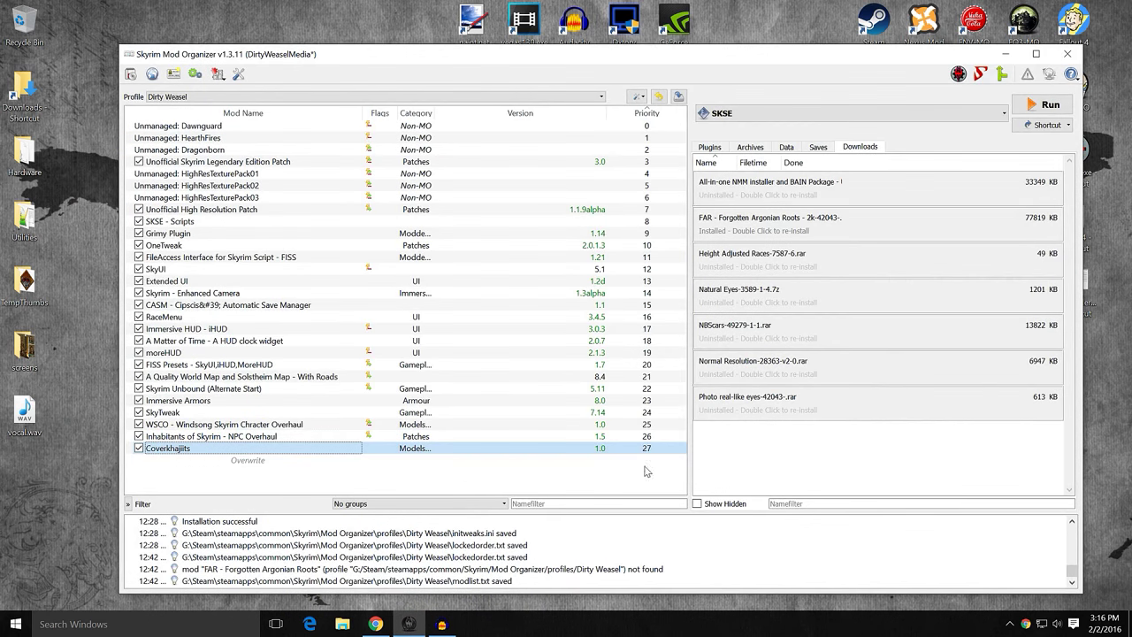
{"action": "mouse_move", "coordinate": [776, 229]}
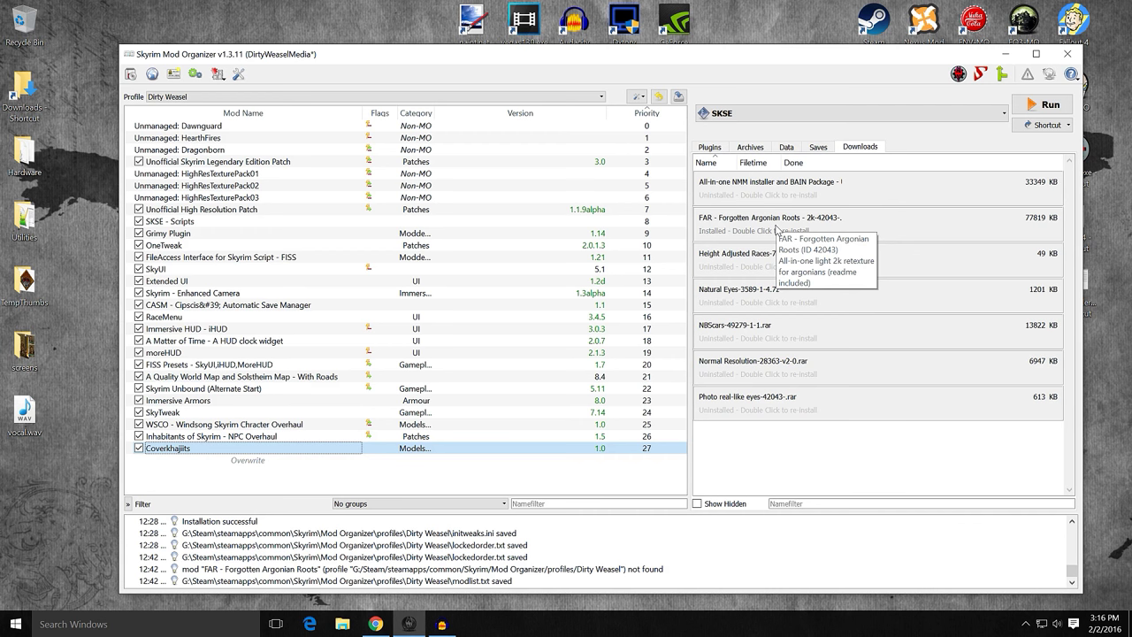
{"action": "double_click", "coordinate": [775, 229]}
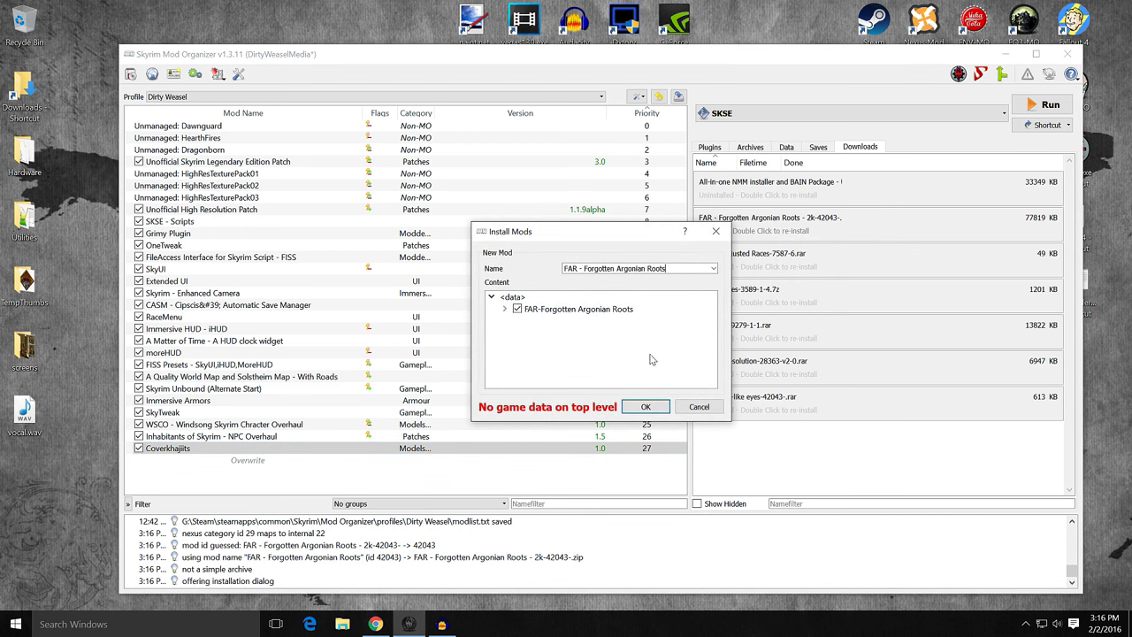
{"action": "left_click_drag", "start_coordinate": [599, 236], "coordinate": [544, 63]}
{"action": "left_click_drag", "start_coordinate": [539, 251], "coordinate": [539, 580]}
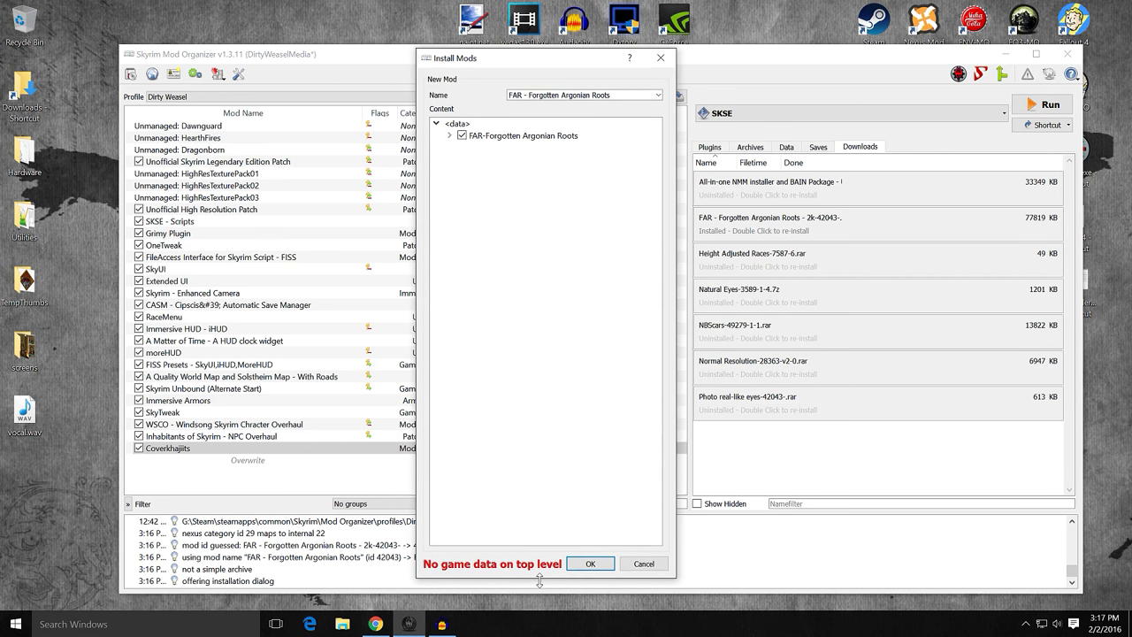
Exclude Readme.txt and the No glowing skin folder from the FAR-Forgotten Argonian Roots archive contents
{"action": "left_click", "coordinate": [450, 136]}
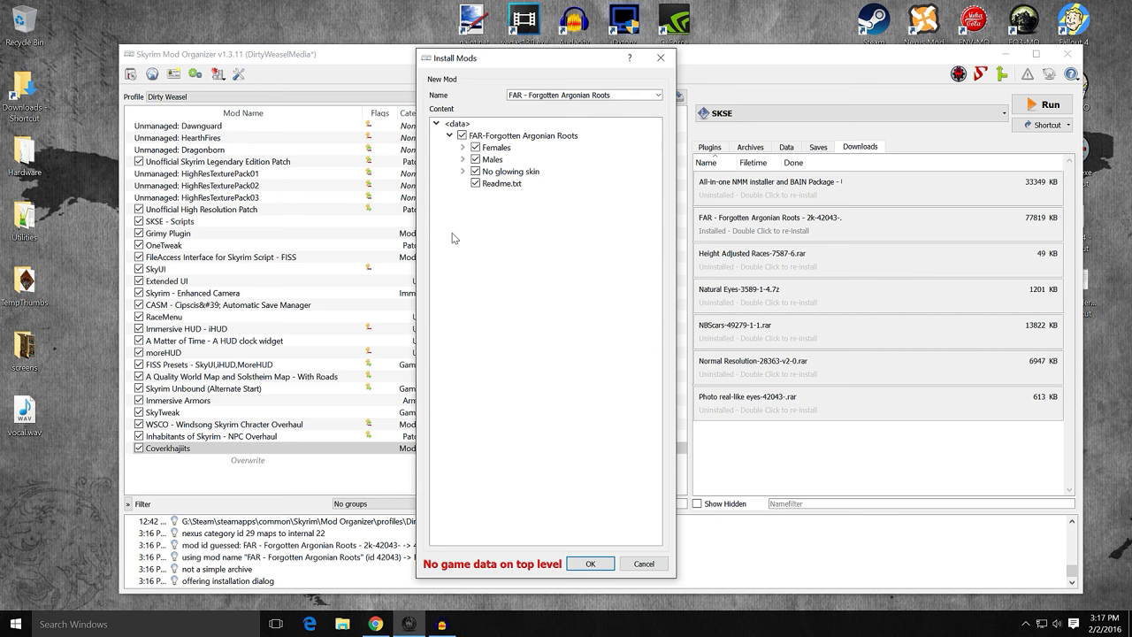
{"action": "left_click", "coordinate": [475, 184]}
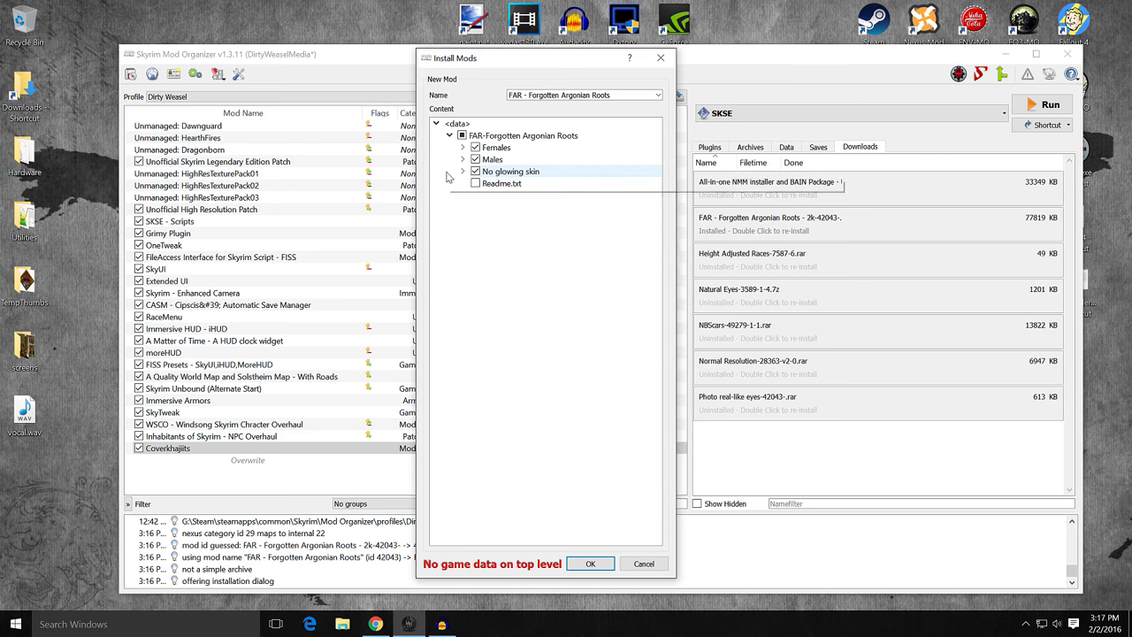
{"action": "left_click", "coordinate": [476, 172]}
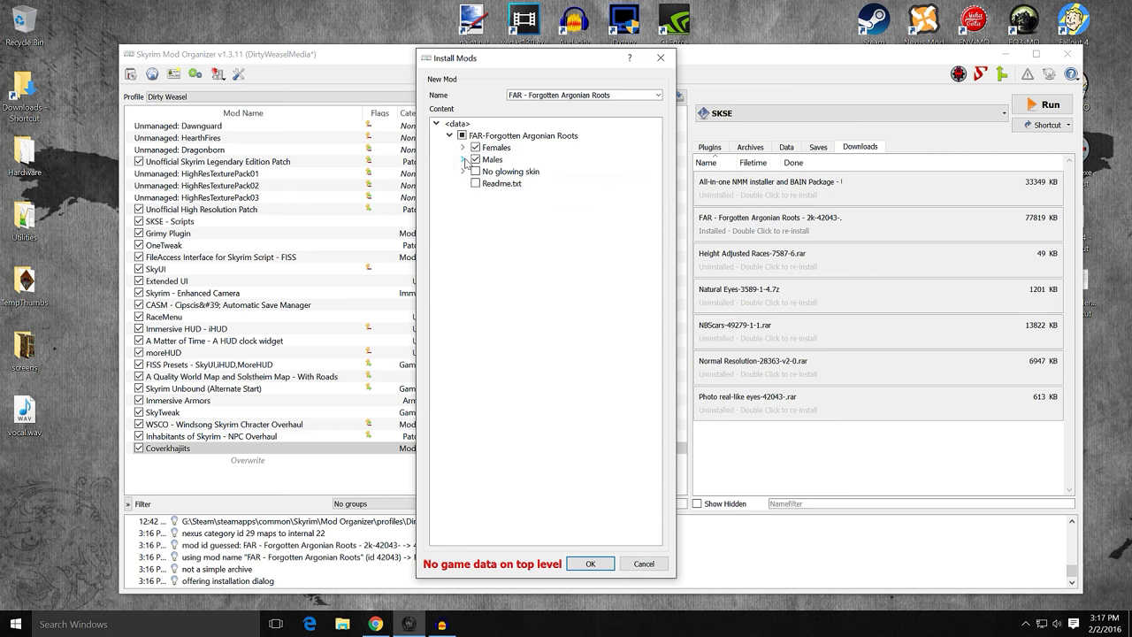
Inspect the argonianmale texture files in the Better Males body folder under Males, and collapse the Males folder
{"action": "left_click", "coordinate": [463, 160]}
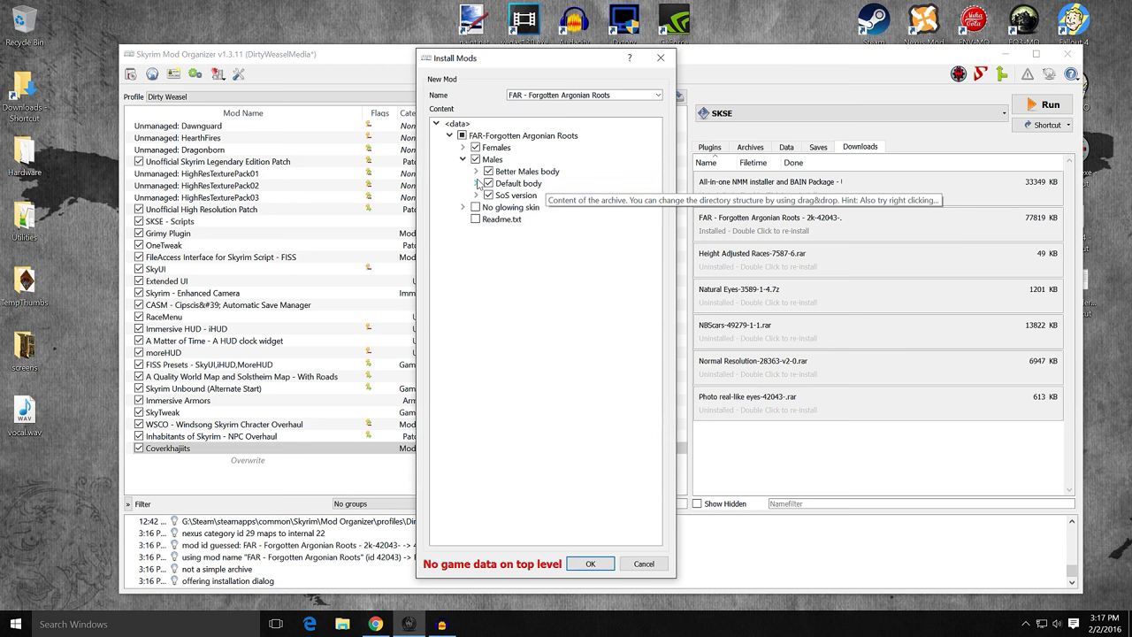
{"action": "left_click", "coordinate": [475, 172]}
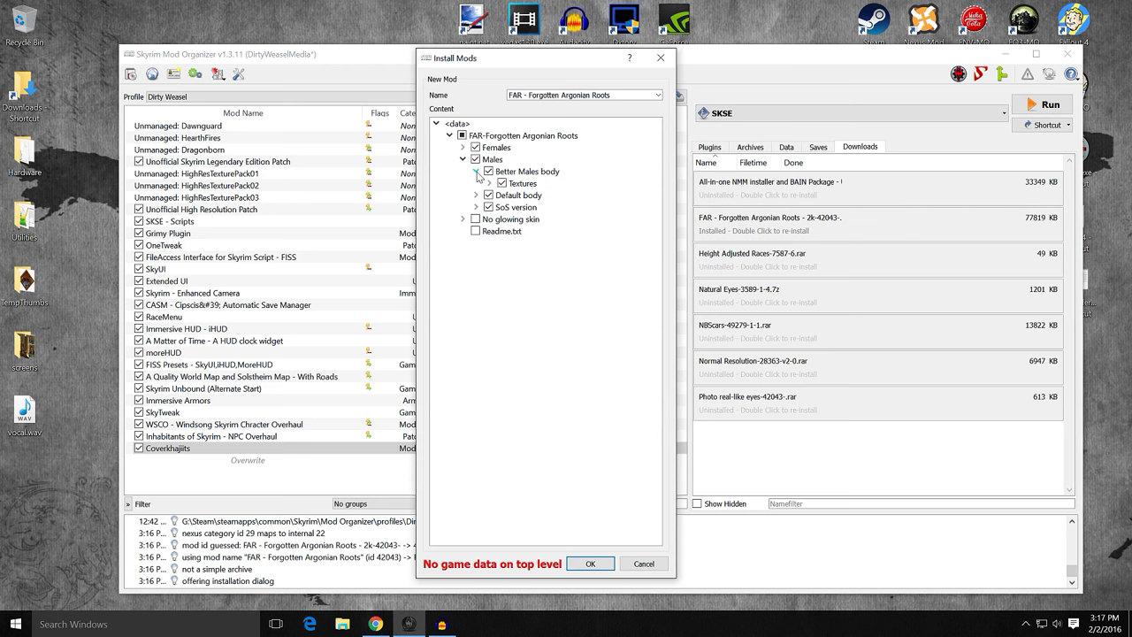
{"action": "left_click", "coordinate": [489, 183]}
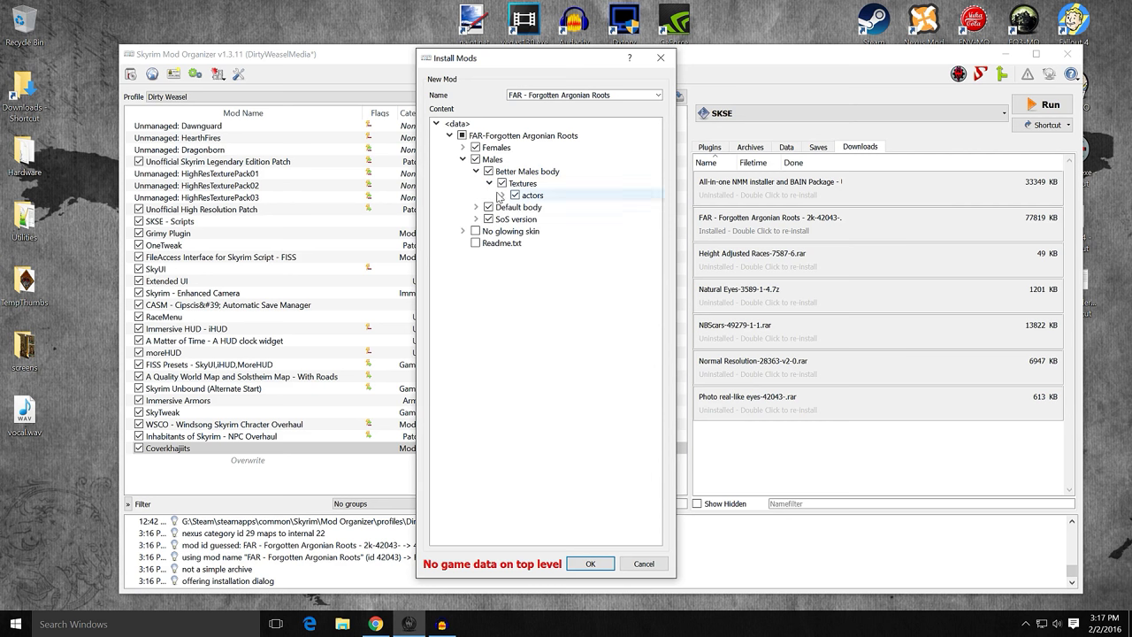
{"action": "left_click", "coordinate": [502, 196]}
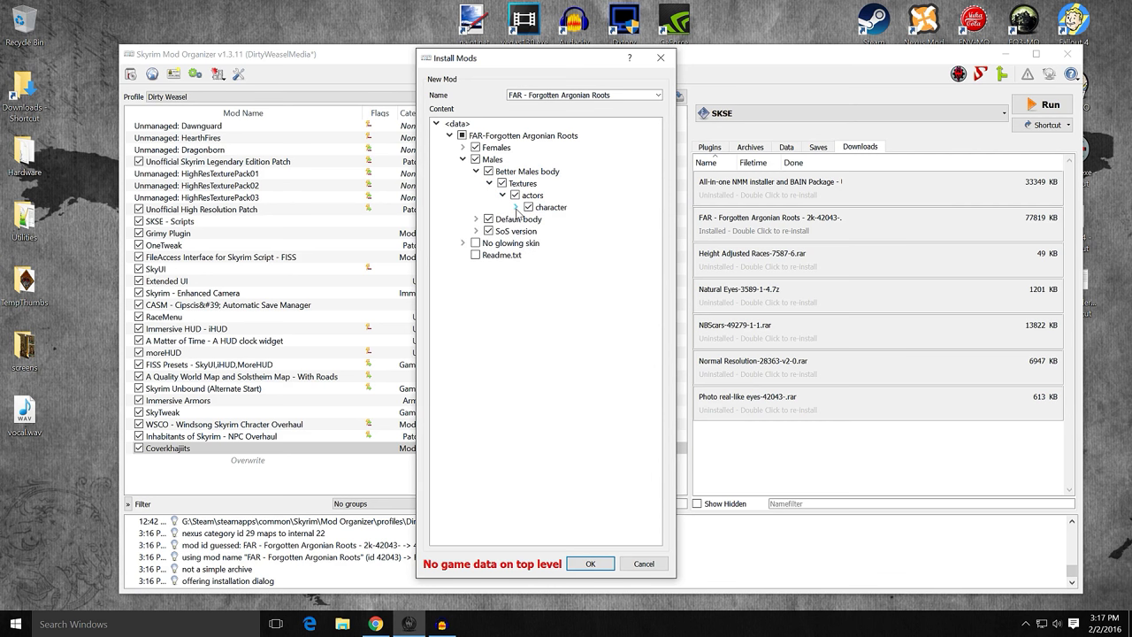
{"action": "left_click", "coordinate": [515, 208]}
{"action": "left_click", "coordinate": [529, 220]}
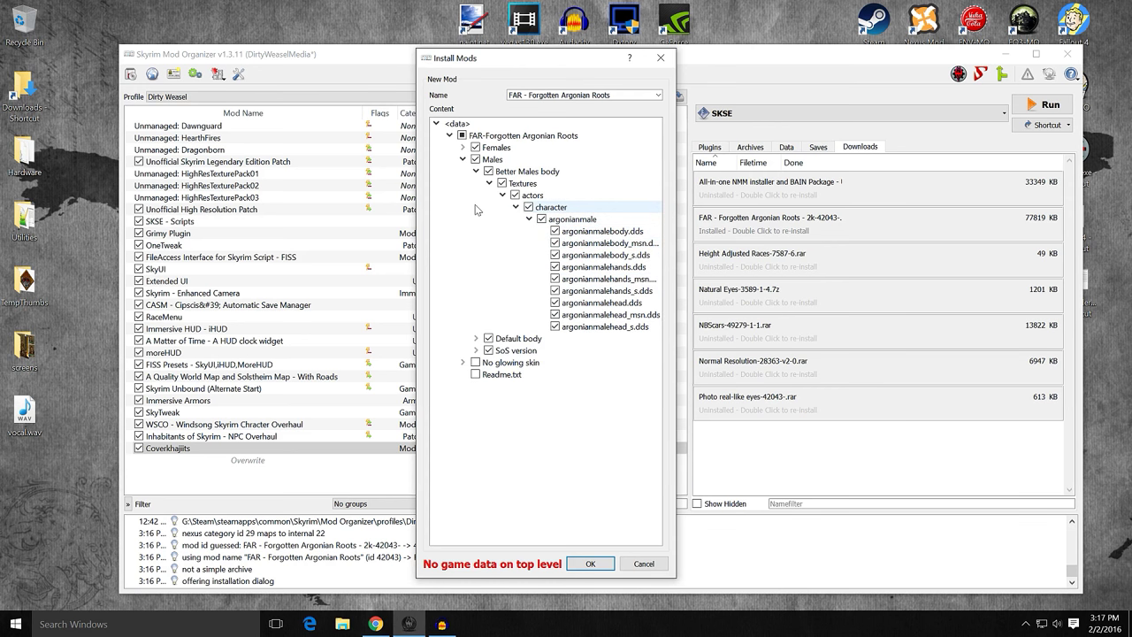
{"action": "left_click", "coordinate": [463, 160]}
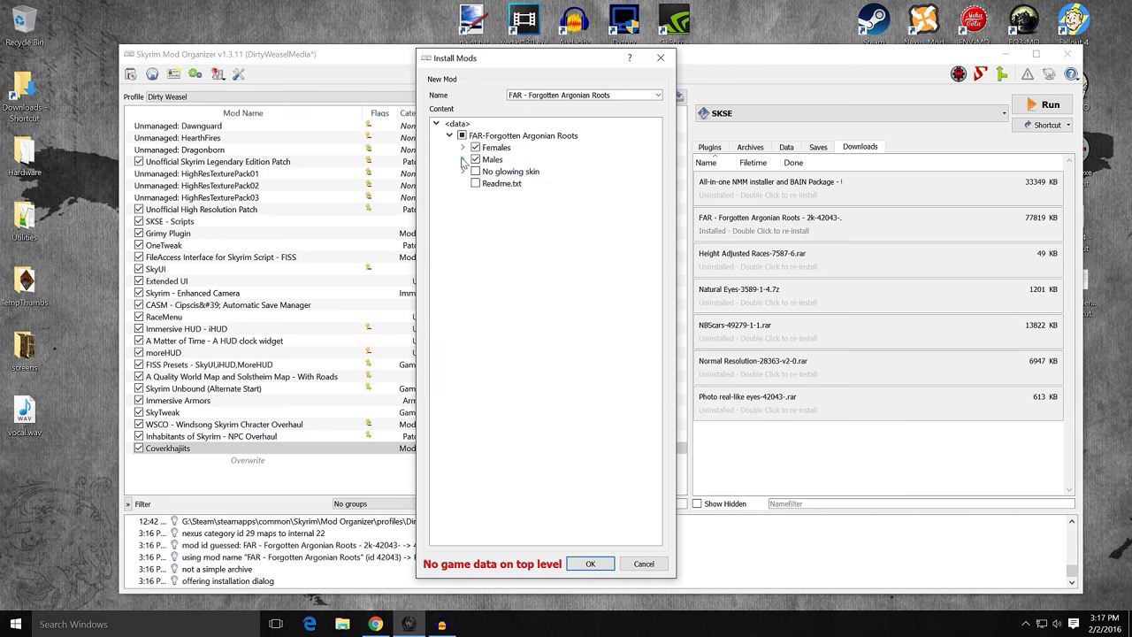
Expand the Females UNP MAIN folder down to its argonianfemale texture files
{"action": "left_click", "coordinate": [463, 148]}
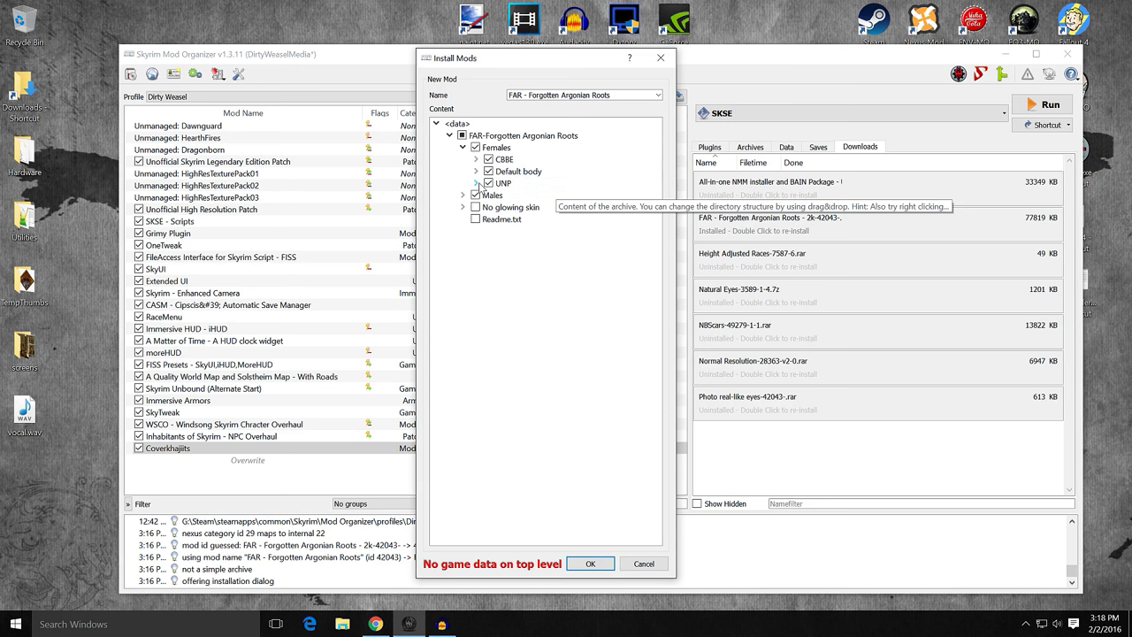
{"action": "left_click", "coordinate": [477, 183]}
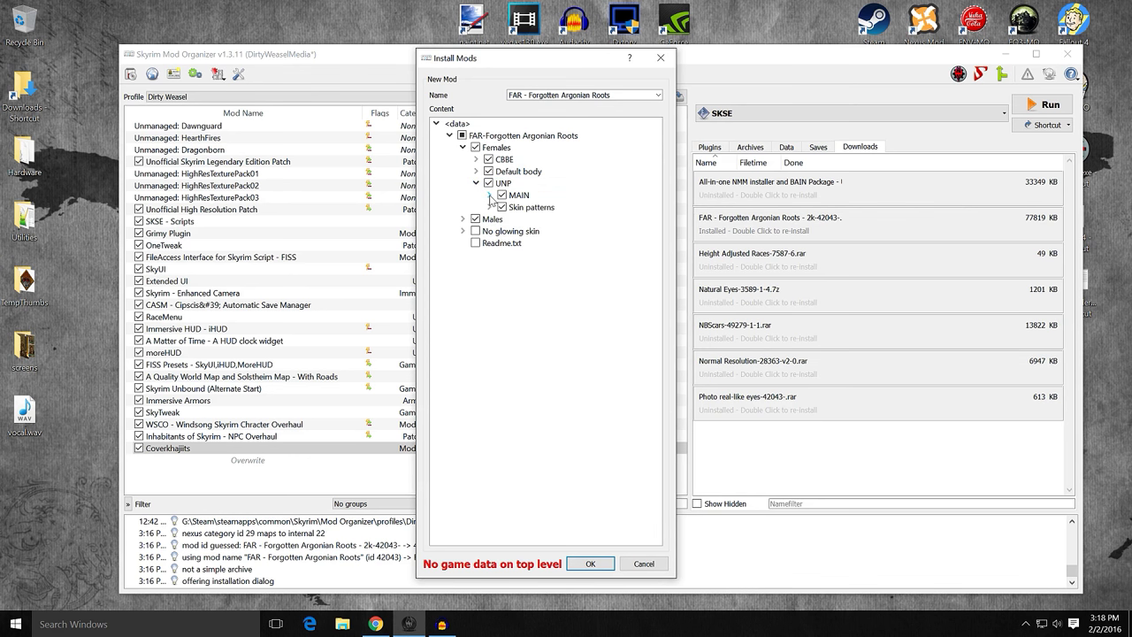
{"action": "left_click", "coordinate": [489, 194]}
{"action": "left_click", "coordinate": [502, 207]}
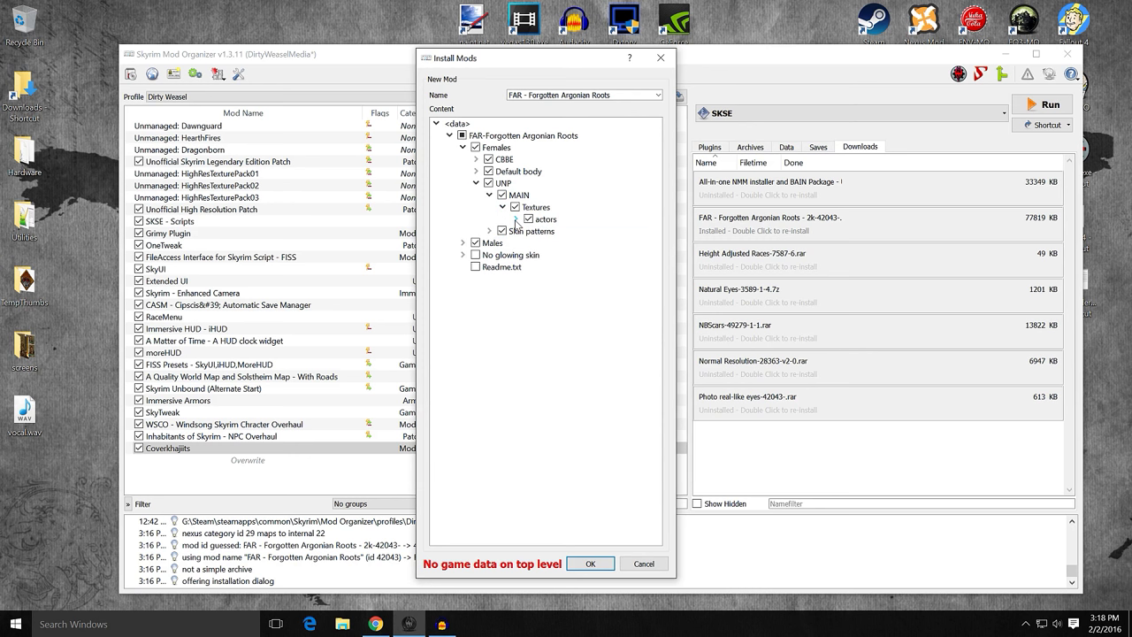
{"action": "left_click", "coordinate": [516, 219]}
{"action": "left_click", "coordinate": [530, 231]}
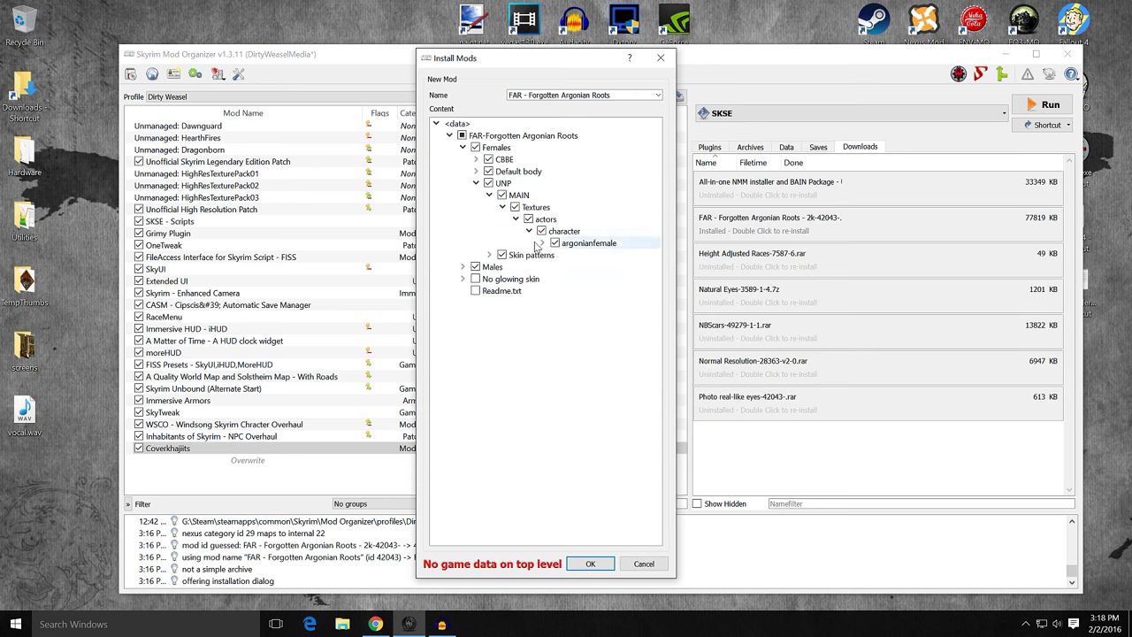
{"action": "left_click", "coordinate": [543, 244]}
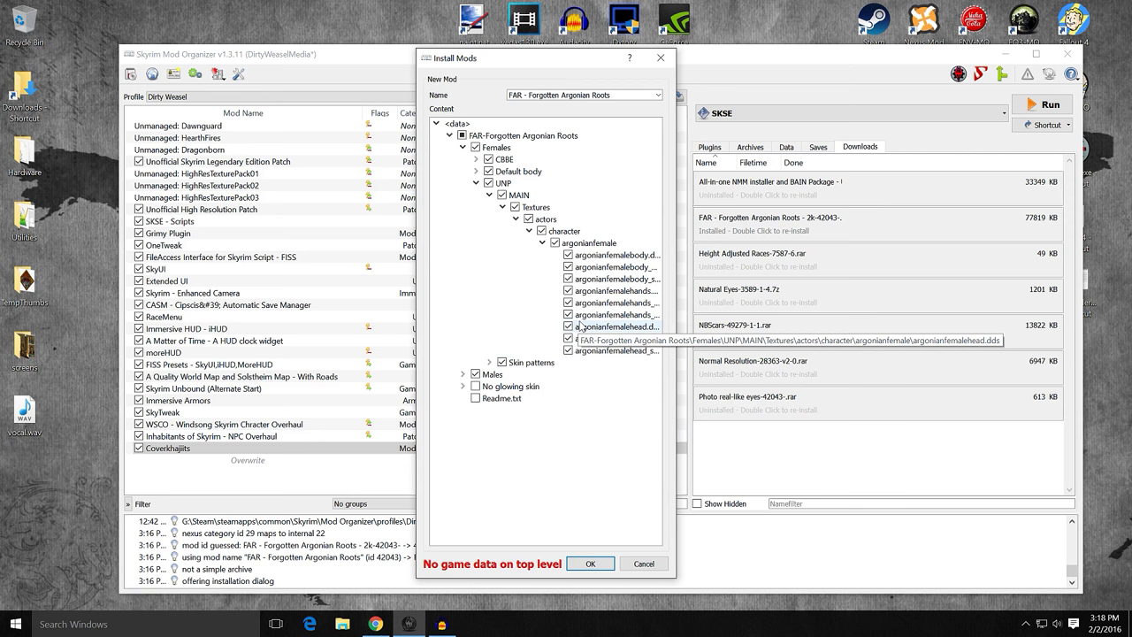
Expand the UNP Skin patterns folder to the Anaconda Bloodlines texture files and widen the dialog to show full file names
{"action": "left_click", "coordinate": [490, 362]}
{"action": "left_click", "coordinate": [503, 374]}
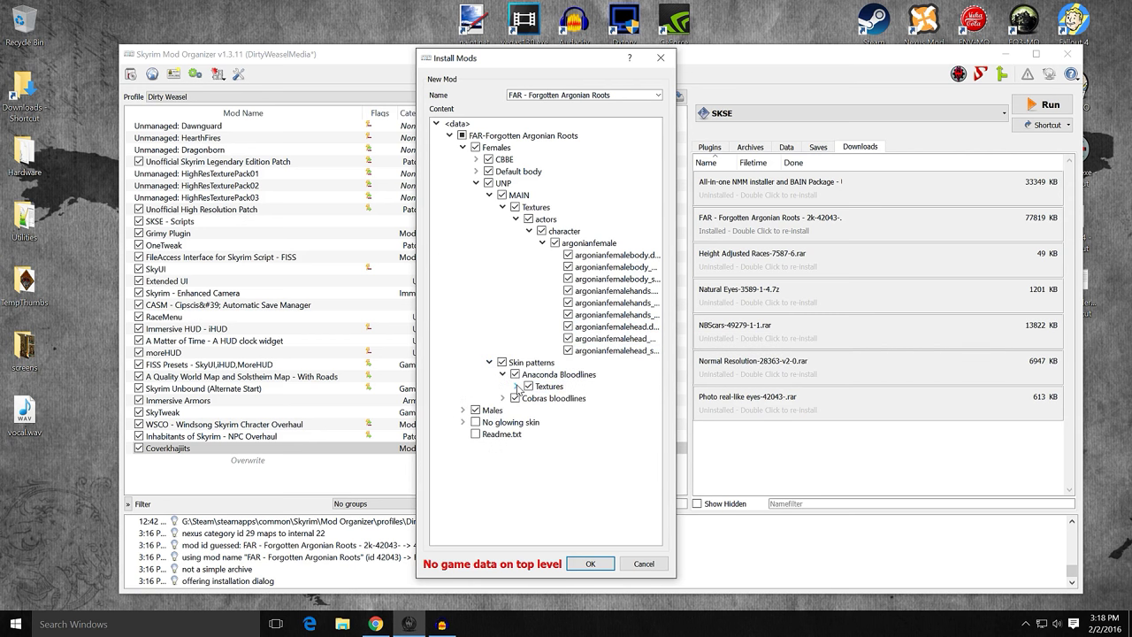
{"action": "left_click", "coordinate": [515, 387]}
{"action": "left_click", "coordinate": [529, 398]}
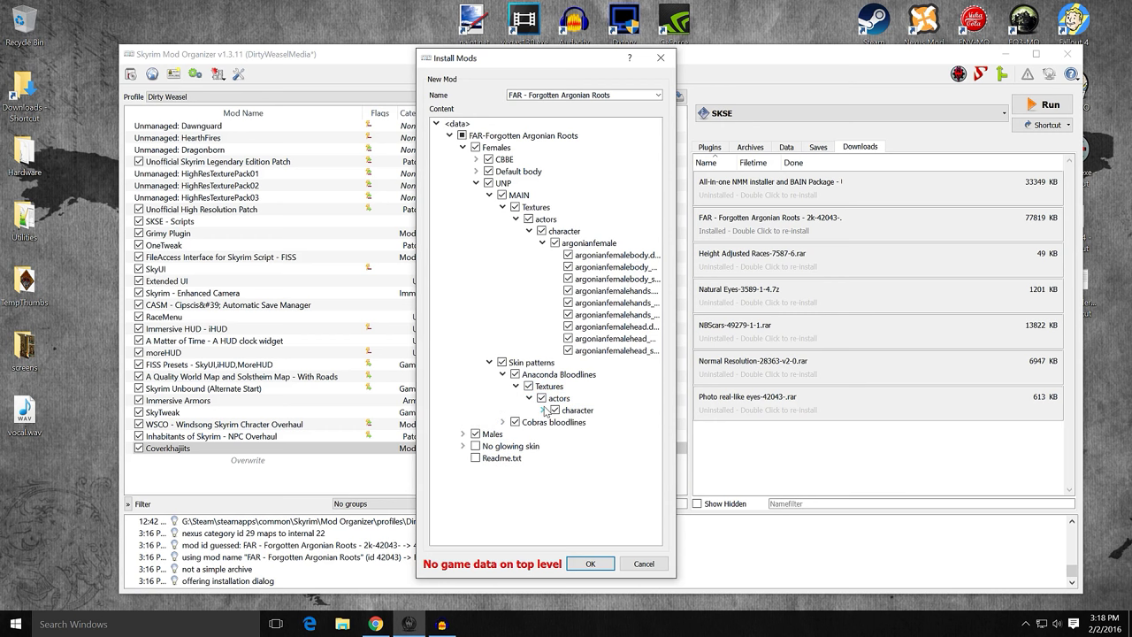
{"action": "left_click", "coordinate": [542, 411]}
{"action": "left_click", "coordinate": [556, 422]}
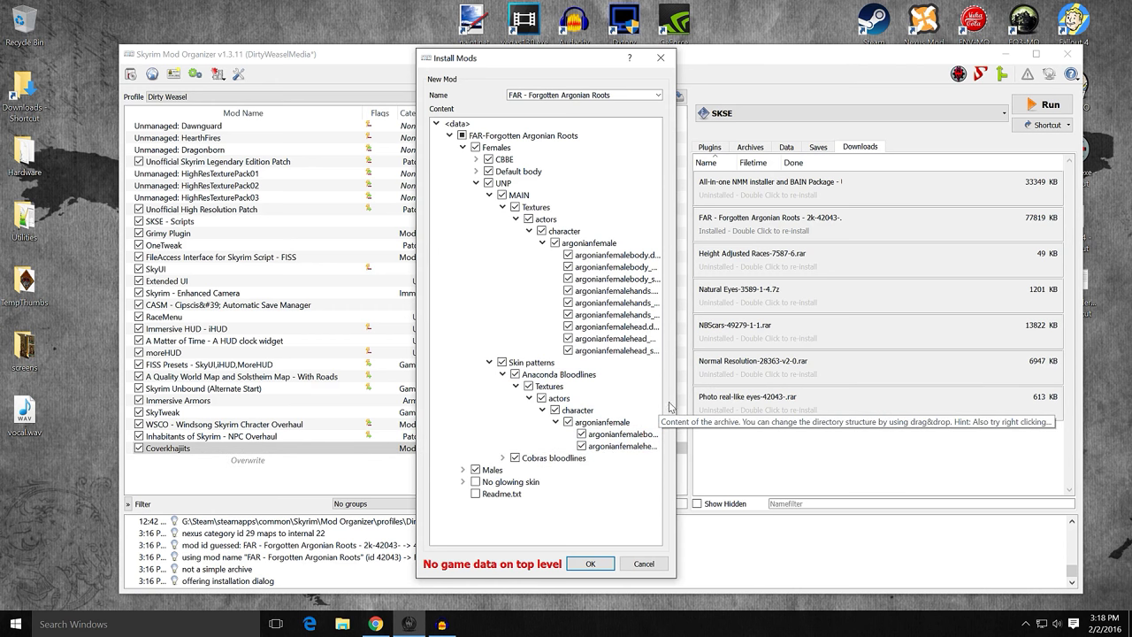
{"action": "left_click_drag", "start_coordinate": [675, 399], "coordinate": [876, 398]}
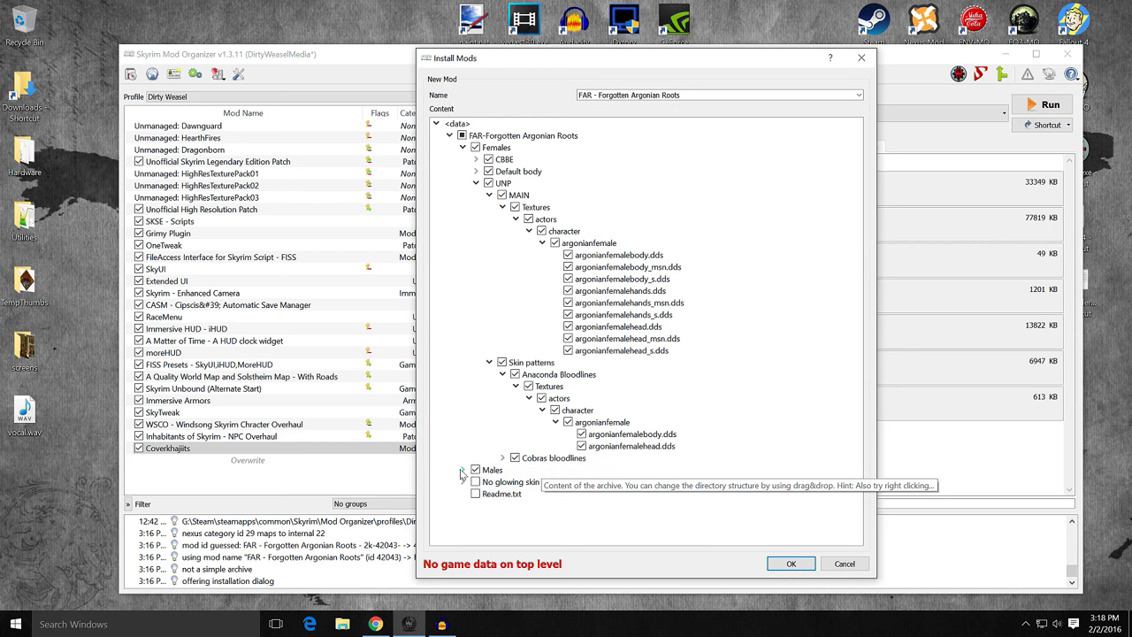
Inspect the texture files inside the Cobras bloodlines skin pattern folder and collapse that folder
{"action": "left_click", "coordinate": [504, 458]}
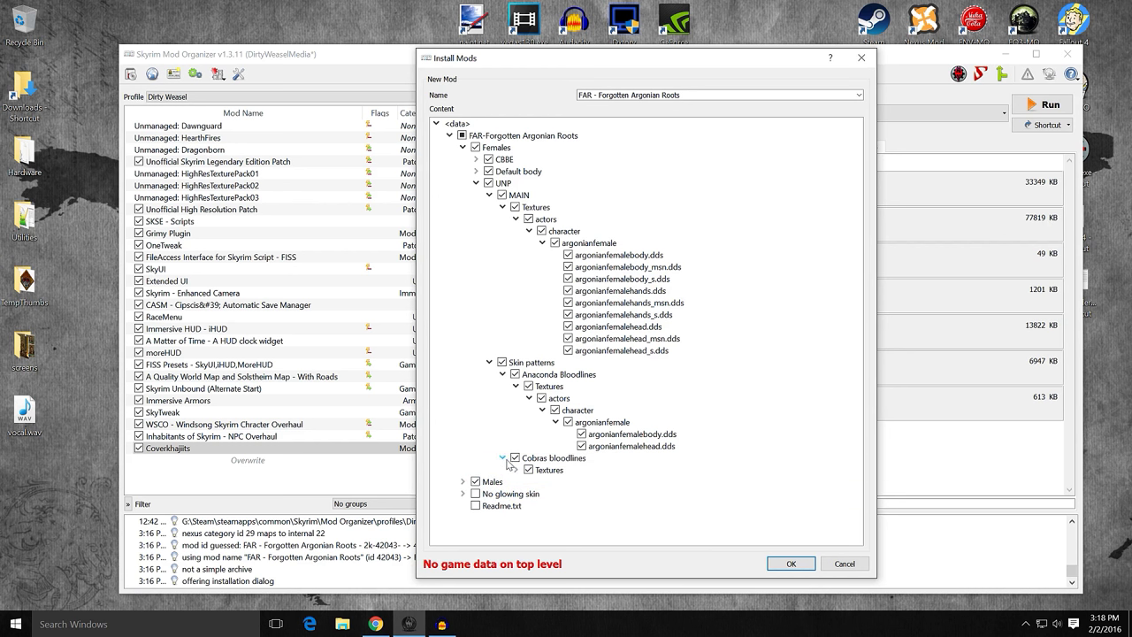
{"action": "left_click", "coordinate": [517, 469]}
{"action": "left_click", "coordinate": [530, 482]}
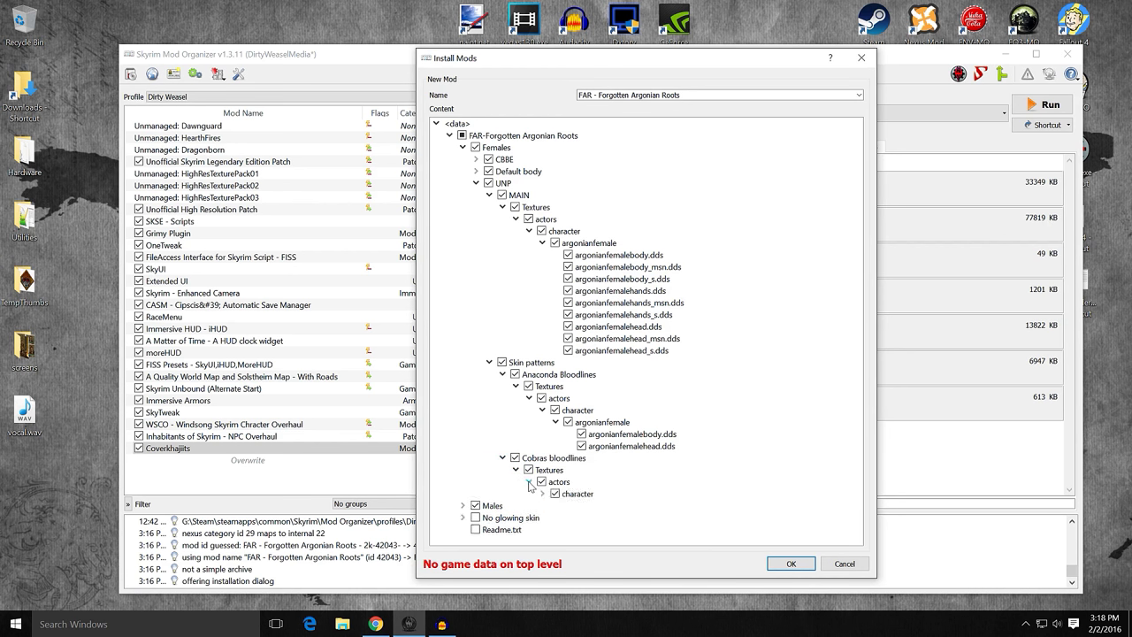
{"action": "left_click", "coordinate": [543, 493]}
{"action": "left_click", "coordinate": [555, 505]}
{"action": "left_click", "coordinate": [502, 458]}
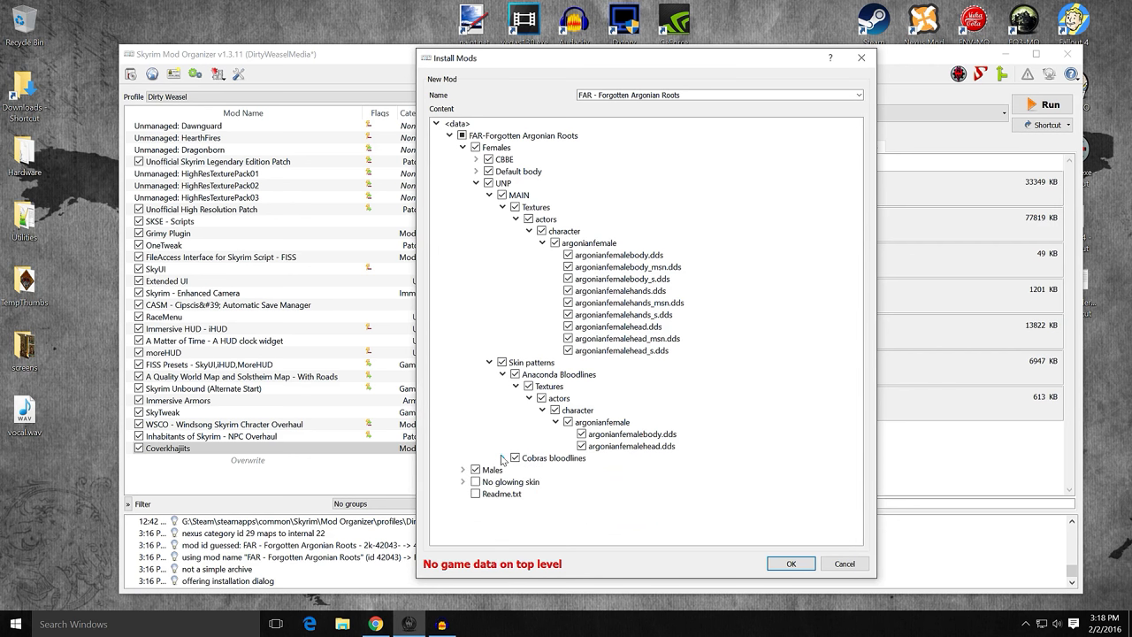
Collapse the female Skin patterns folder and expand Males to compare the argonianmale and argonianfemale texture file names
{"action": "left_click", "coordinate": [489, 363]}
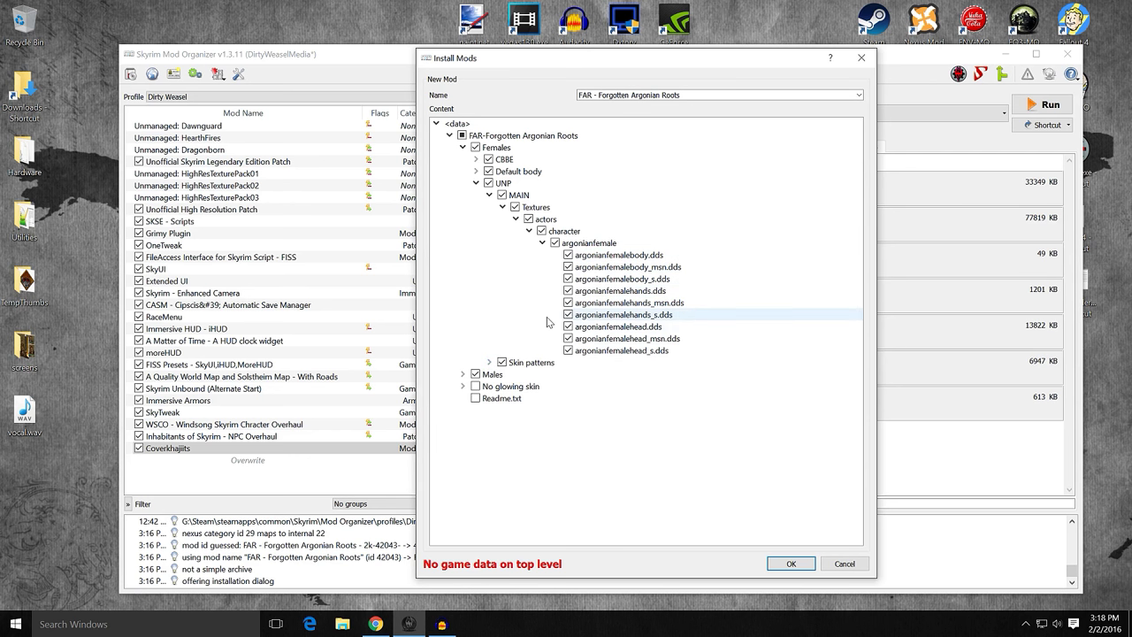
{"action": "left_click", "coordinate": [463, 374]}
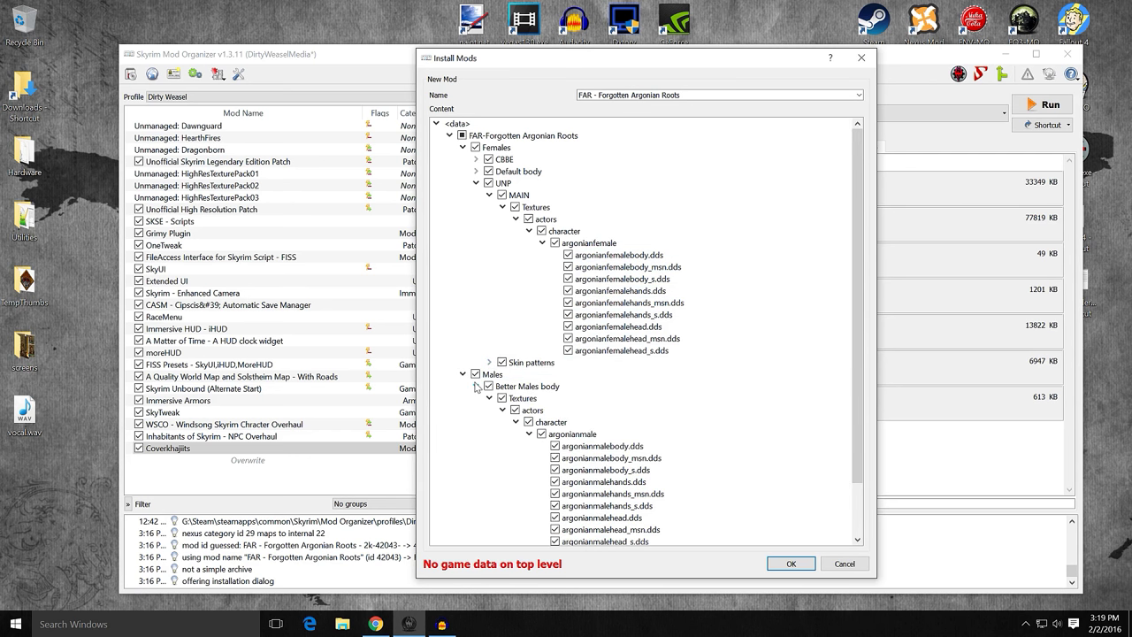
{"action": "scroll", "coordinate": [677, 399], "scroll_direction": "down", "scroll_amount": 1}
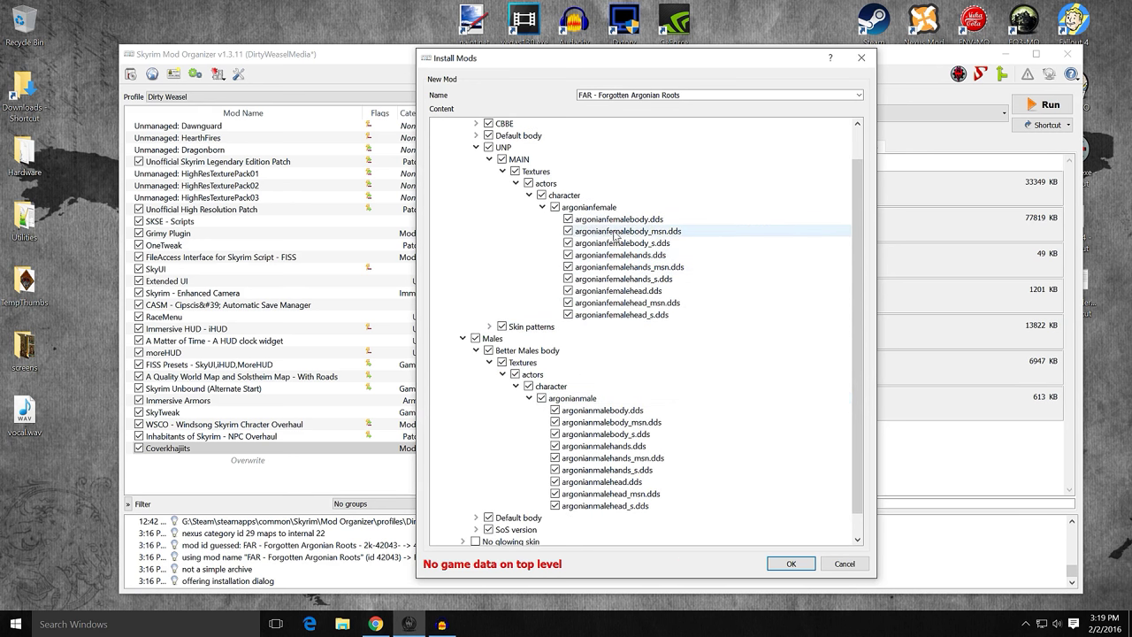
{"action": "scroll", "coordinate": [698, 261], "scroll_direction": "up", "scroll_amount": 1}
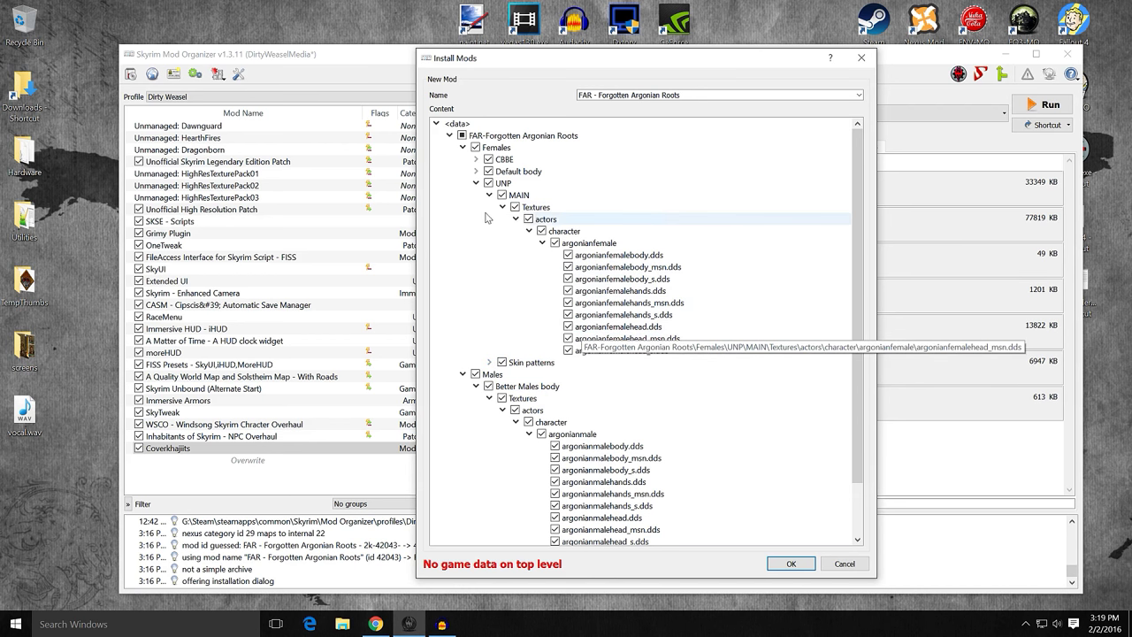
Collapse the UNP folder and the Textures subfolders of Better Males body
{"action": "left_click", "coordinate": [476, 183]}
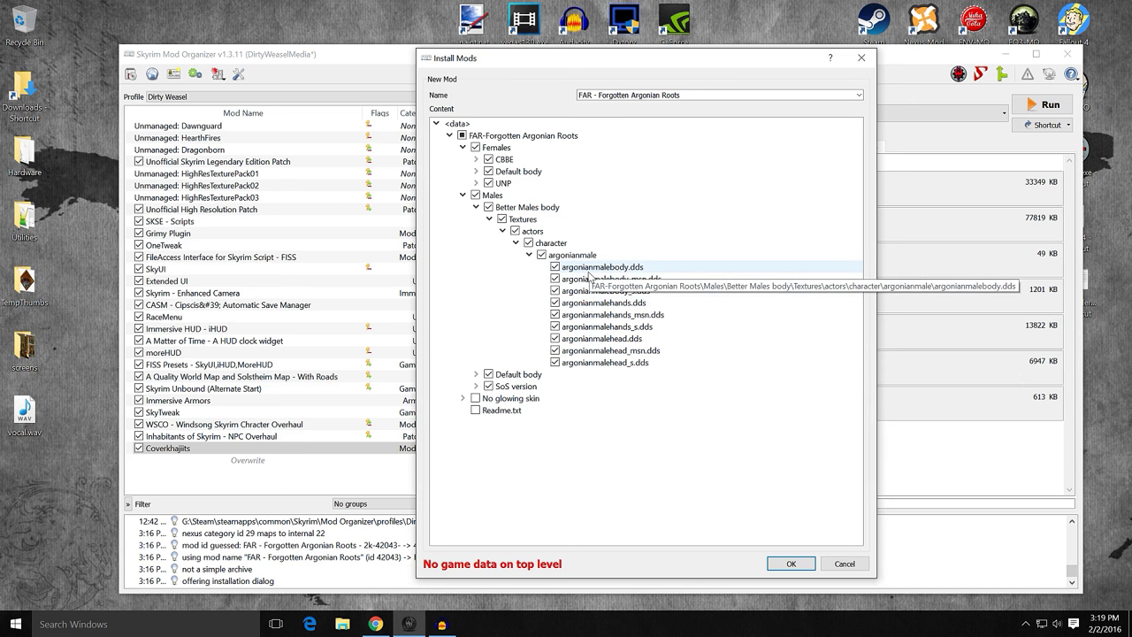
{"action": "left_click", "coordinate": [529, 255]}
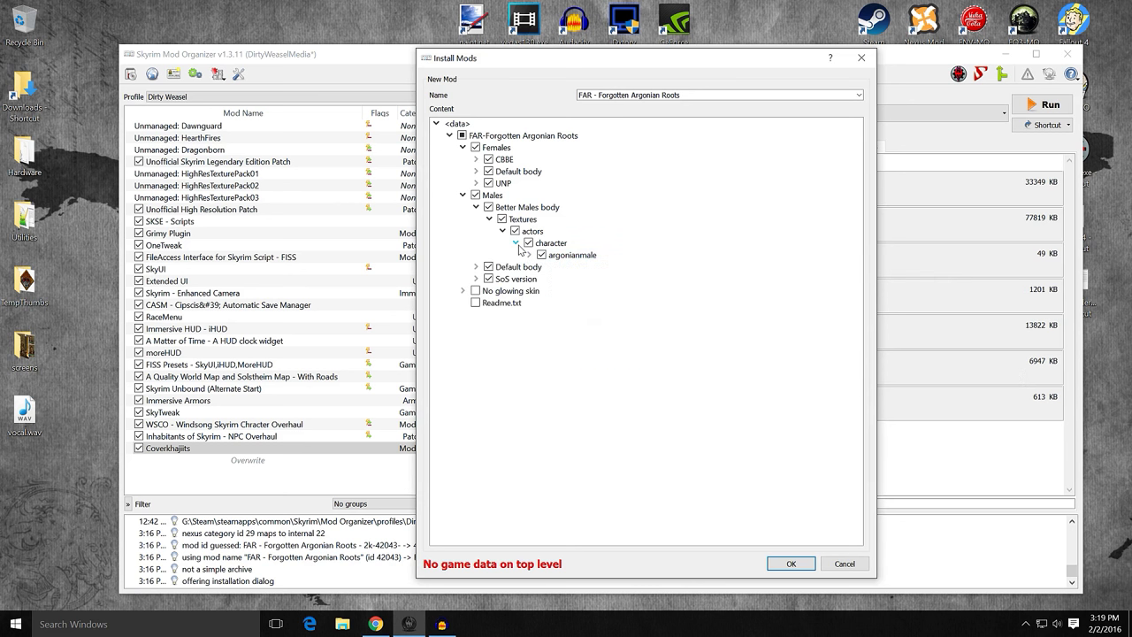
{"action": "left_click", "coordinate": [515, 242]}
{"action": "left_click", "coordinate": [503, 231]}
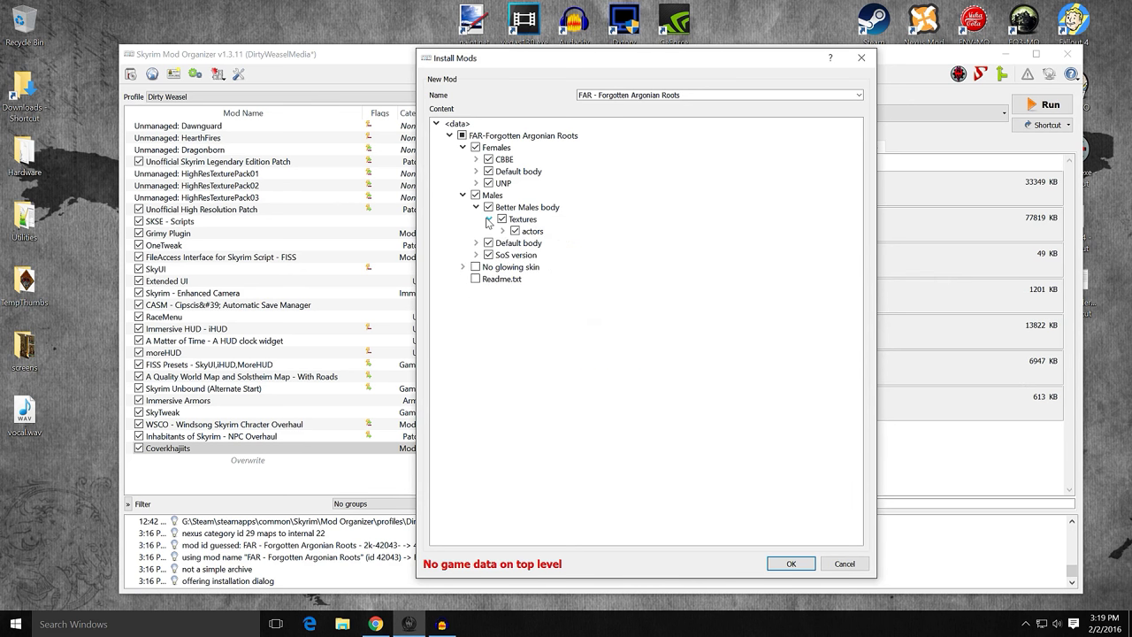
{"action": "left_click", "coordinate": [489, 219]}
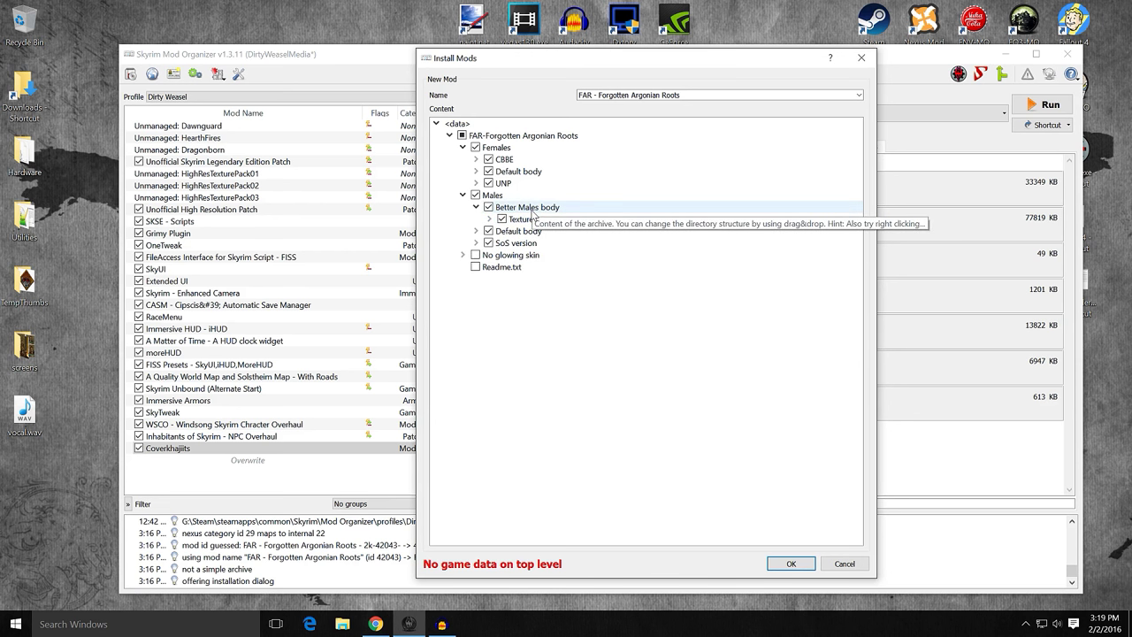
Try the Males folder as the data directory, and unset it again to restore the full archive tree
{"action": "right_click", "coordinate": [516, 197]}
{"action": "left_click", "coordinate": [550, 202]}
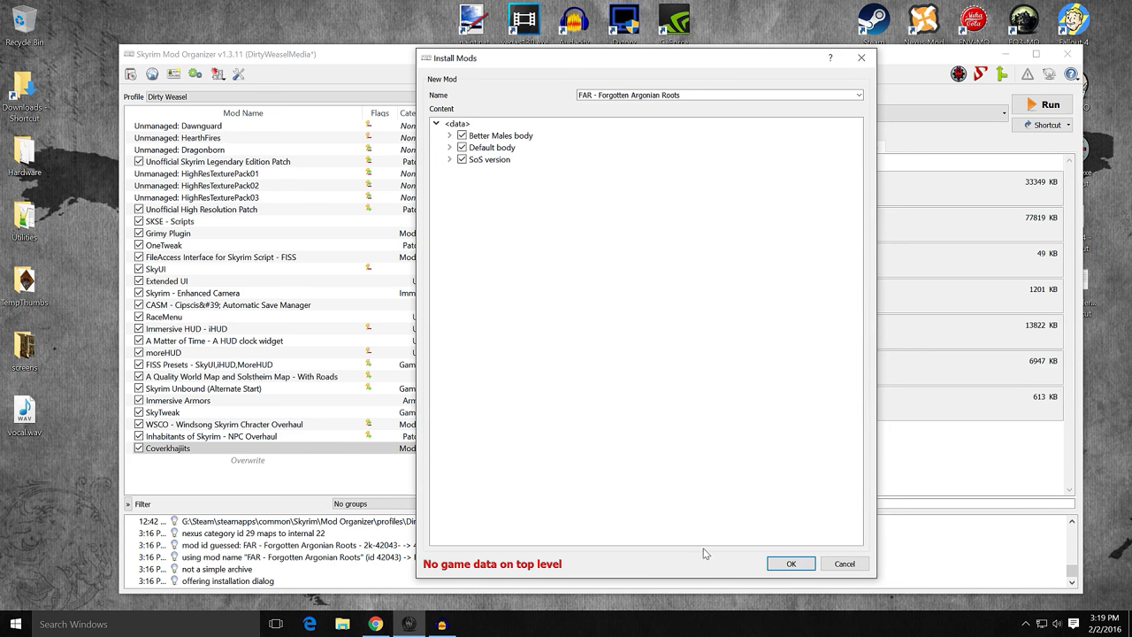
{"action": "right_click", "coordinate": [454, 124]}
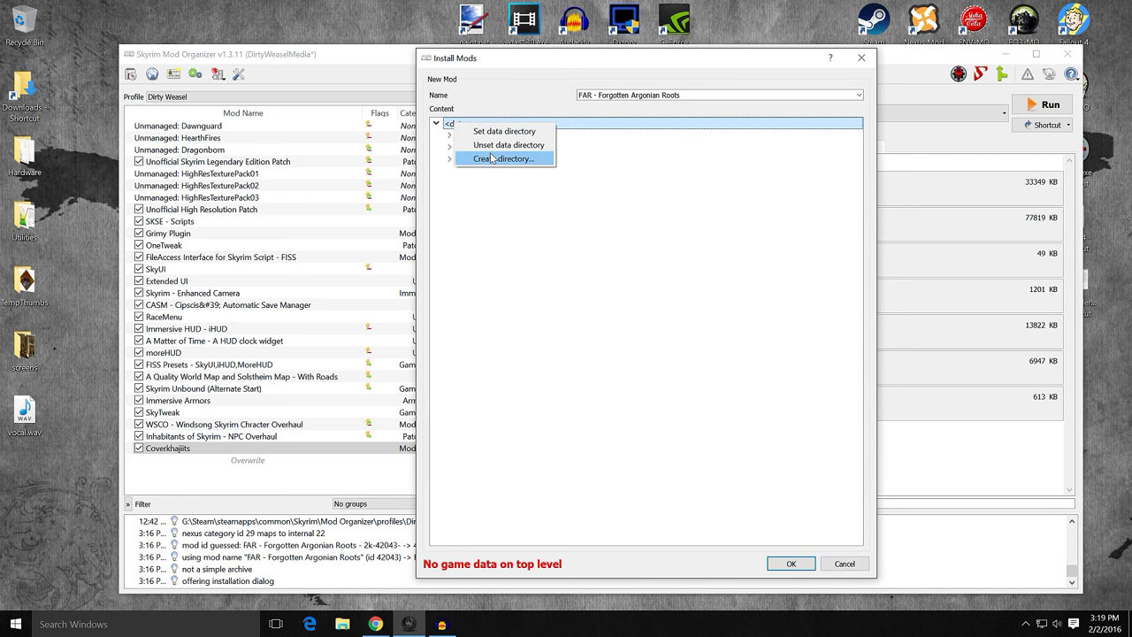
{"action": "left_click", "coordinate": [496, 145]}
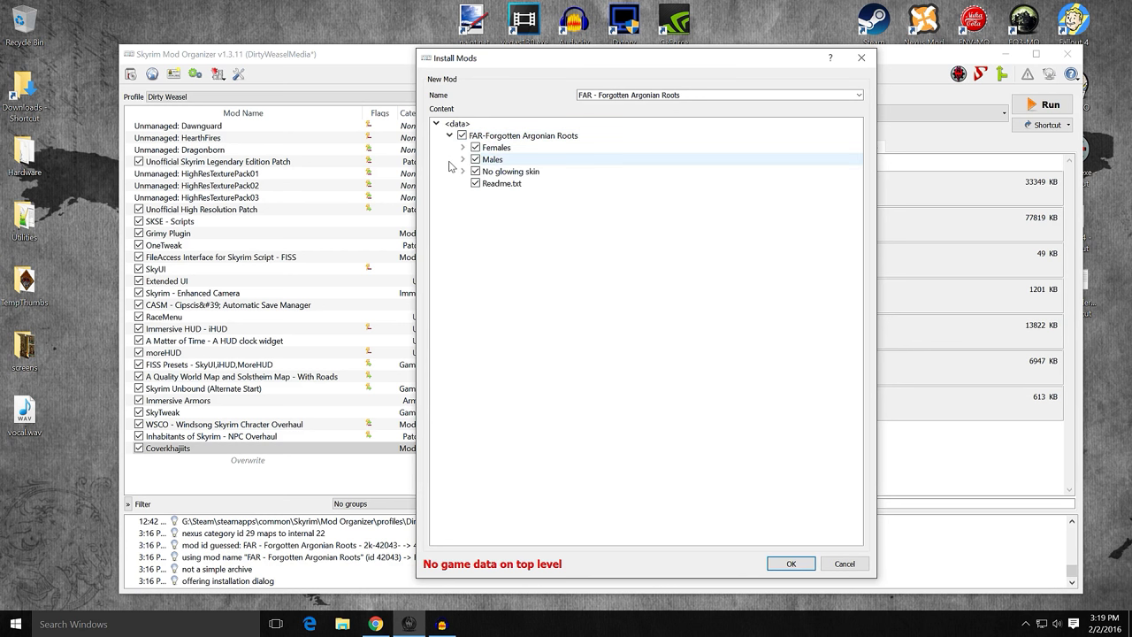
Expand the Better Males body folder under Males down to its argonianmale texture files
{"action": "left_click", "coordinate": [463, 159]}
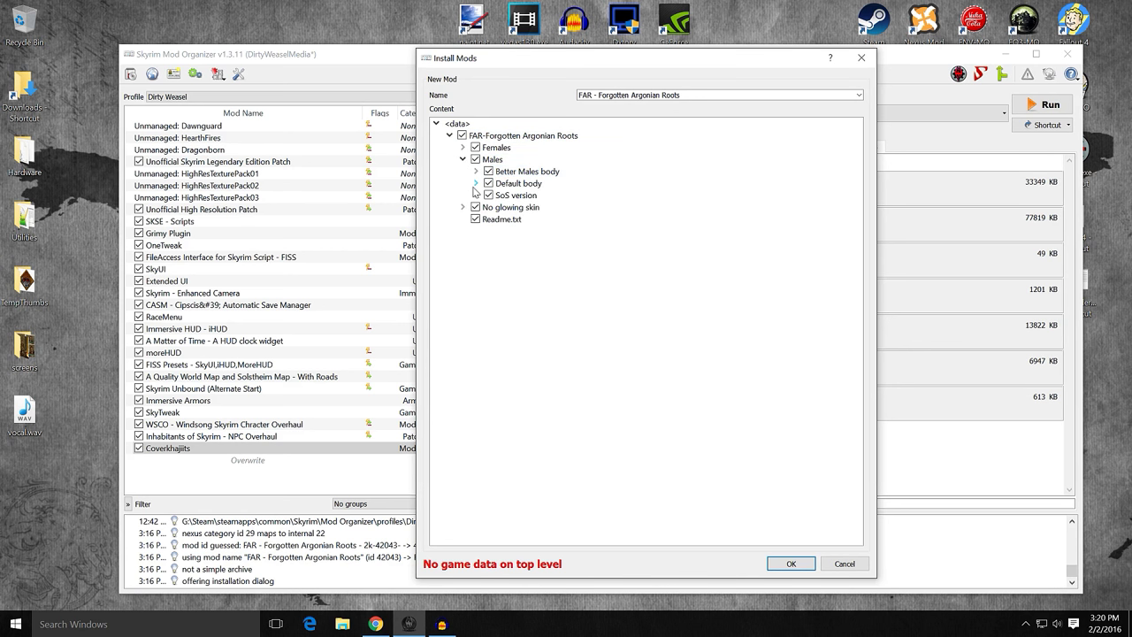
{"action": "left_click", "coordinate": [476, 171]}
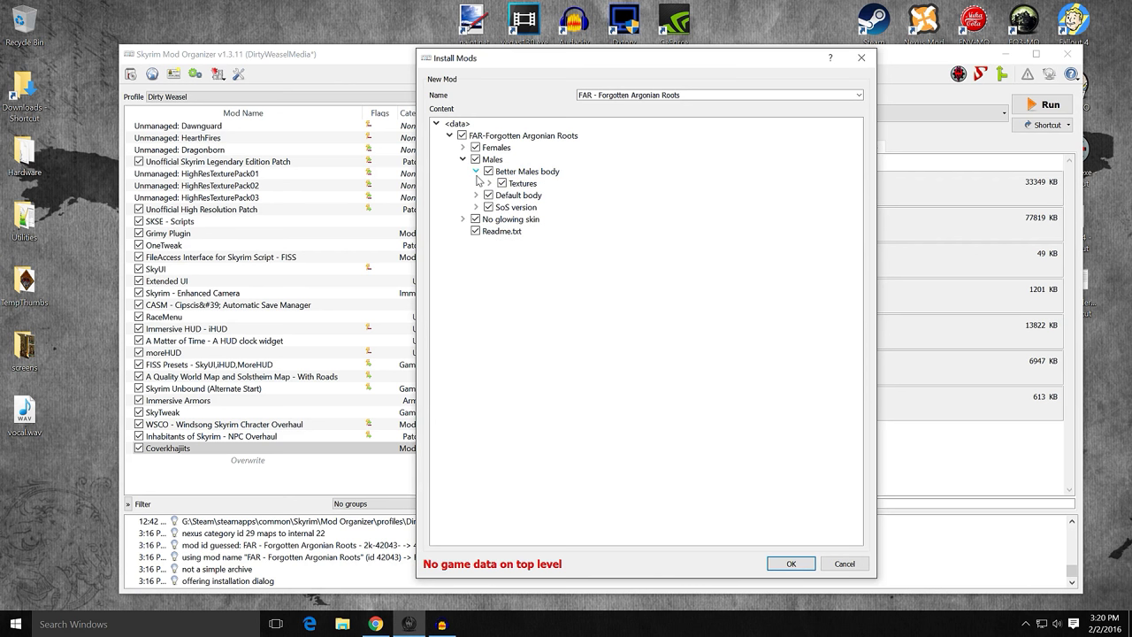
{"action": "left_click", "coordinate": [489, 183]}
{"action": "left_click", "coordinate": [502, 196]}
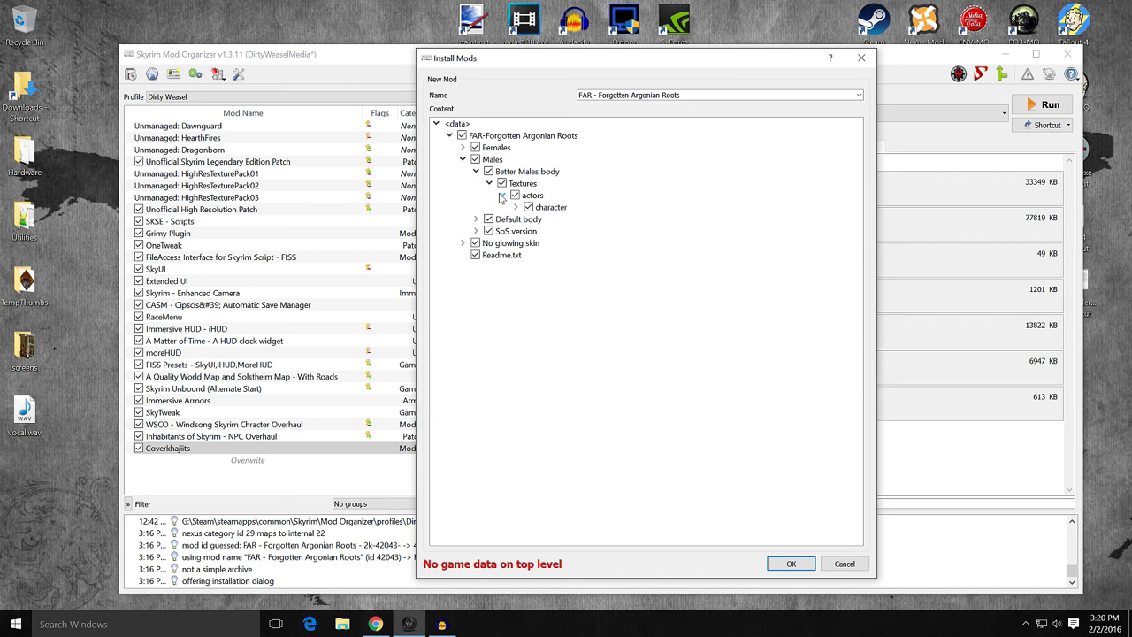
{"action": "left_click", "coordinate": [515, 207]}
{"action": "left_click", "coordinate": [528, 219]}
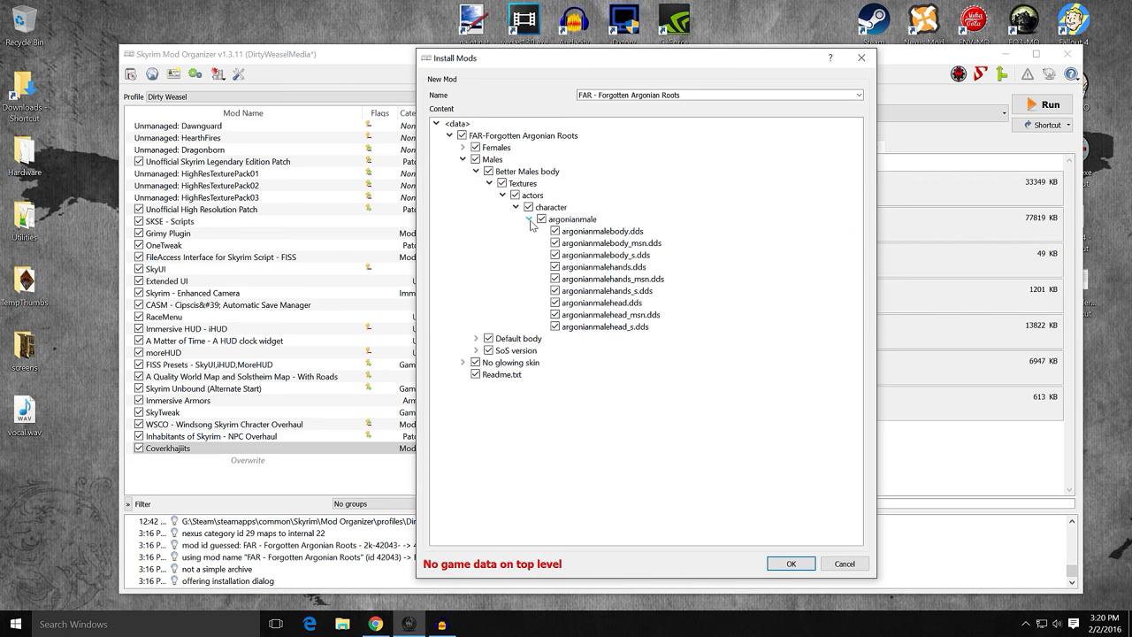
Install FAR - Forgotten Argonian Roots with Better Males body as the data directory, and enable it in the mod list
{"action": "right_click", "coordinate": [544, 174]}
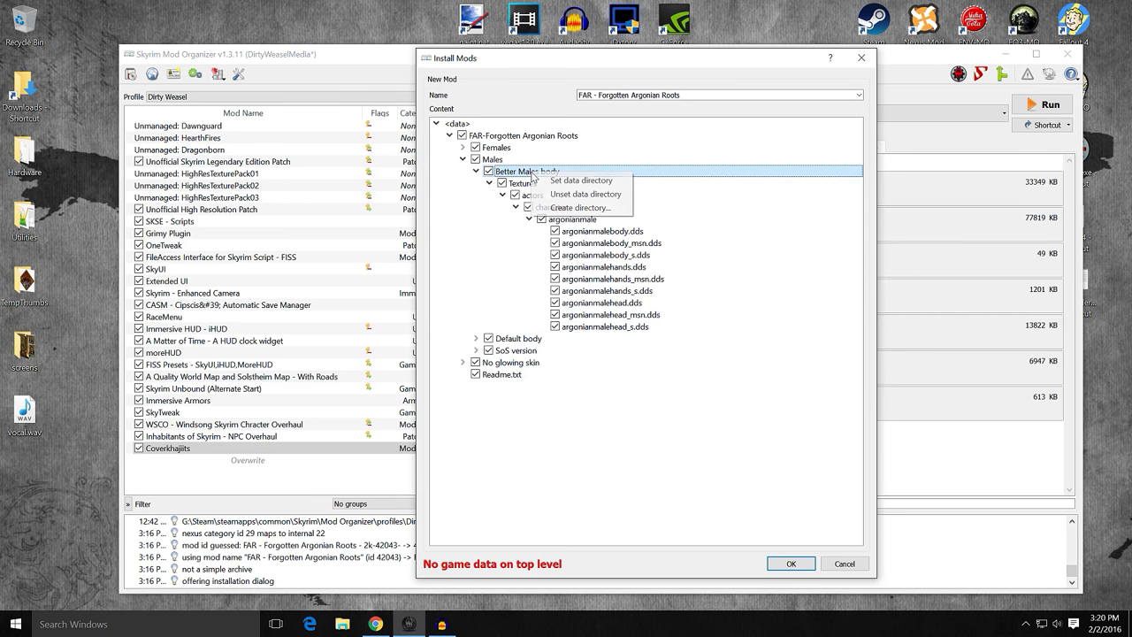
{"action": "left_click", "coordinate": [581, 181]}
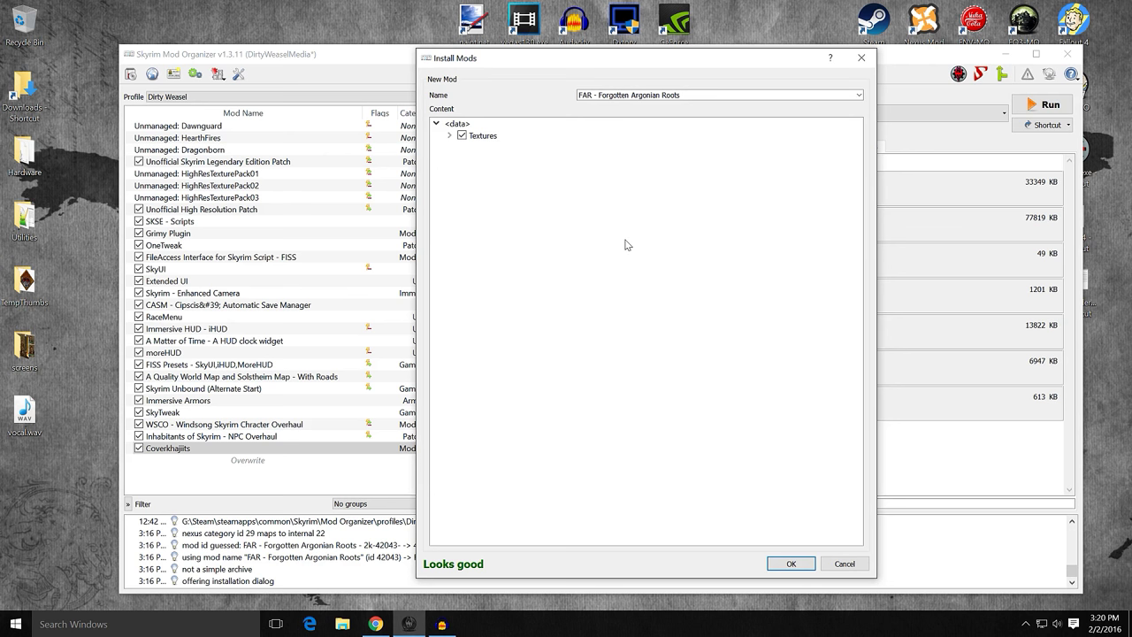
{"action": "left_click", "coordinate": [789, 563]}
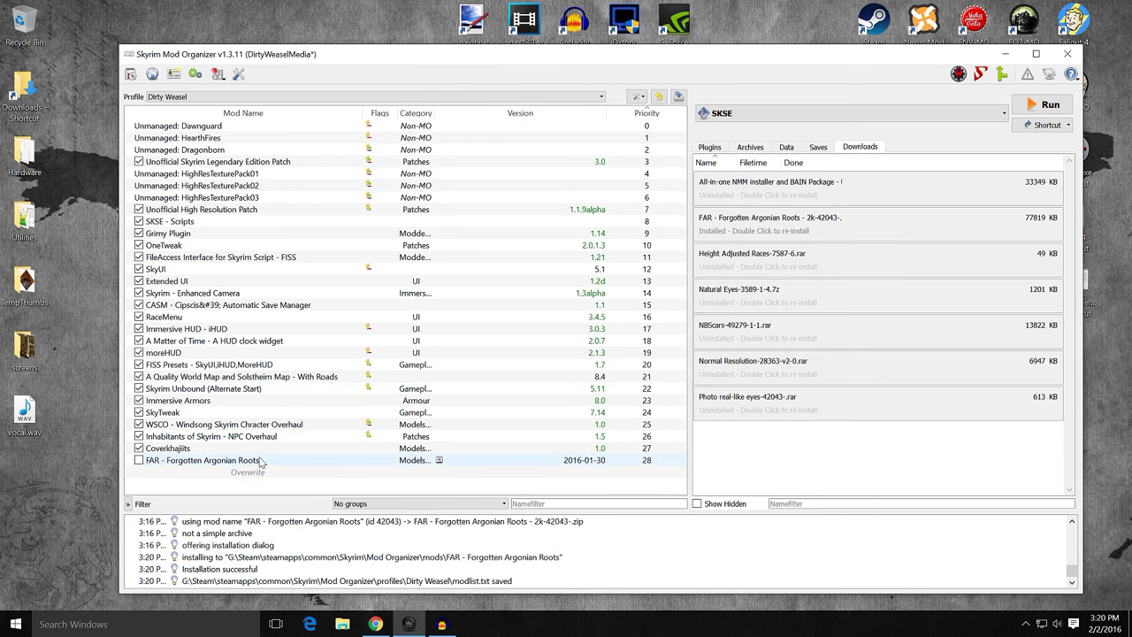
{"action": "left_click", "coordinate": [139, 460]}
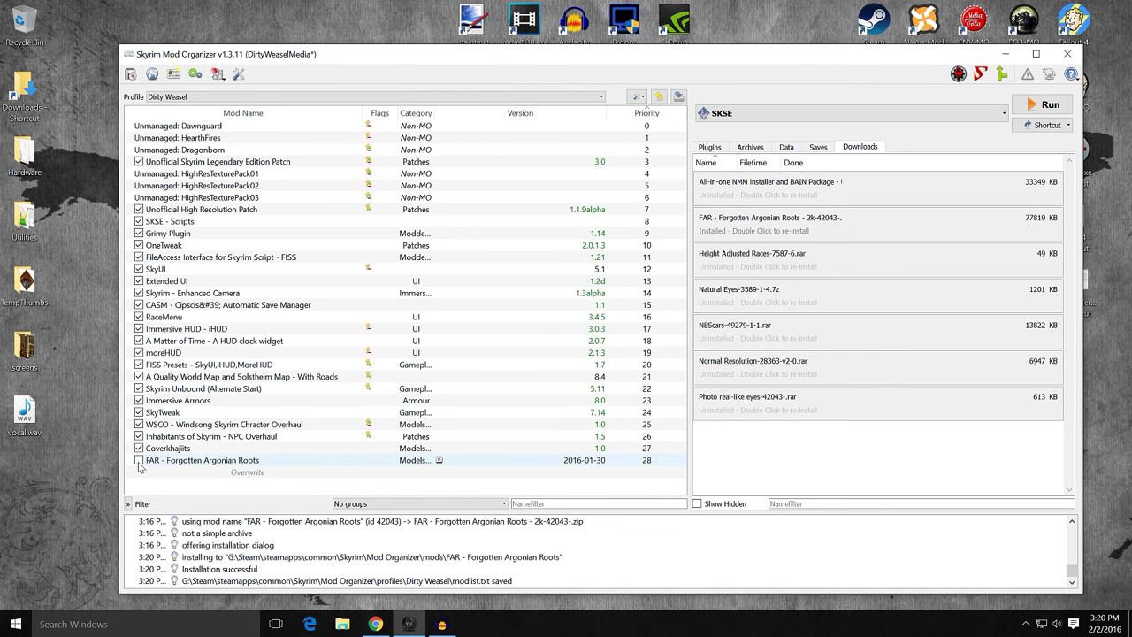
Open the installed FAR mod's information, widen the window and expand its file tree down to the argonianmale textures
{"action": "double_click", "coordinate": [225, 465]}
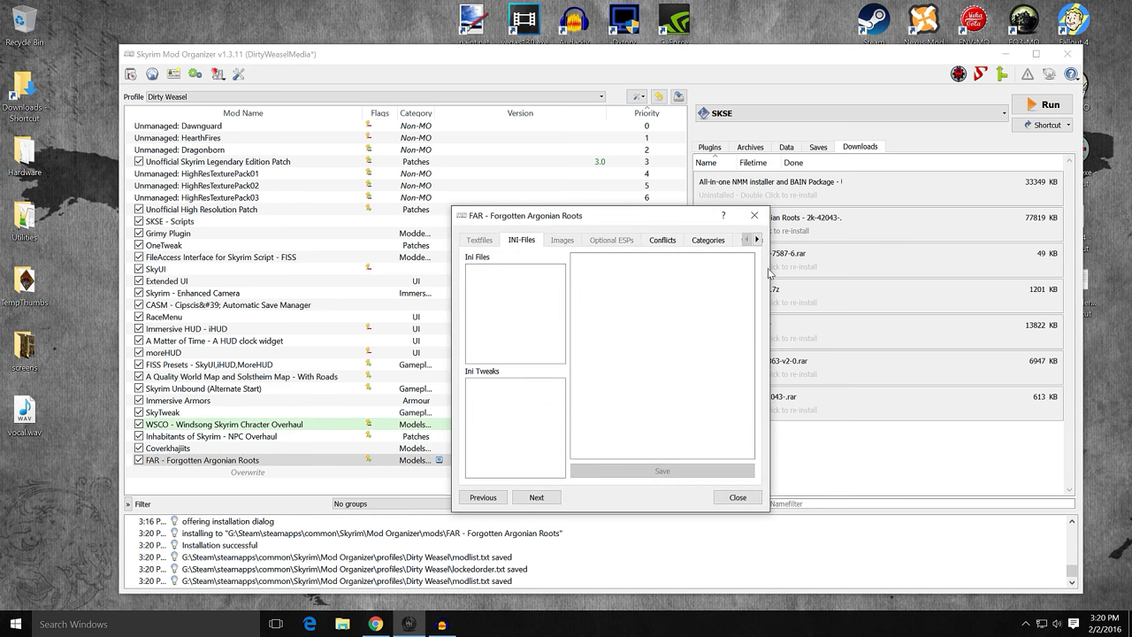
{"action": "left_click_drag", "start_coordinate": [771, 266], "coordinate": [939, 268]}
{"action": "left_click", "coordinate": [851, 240]}
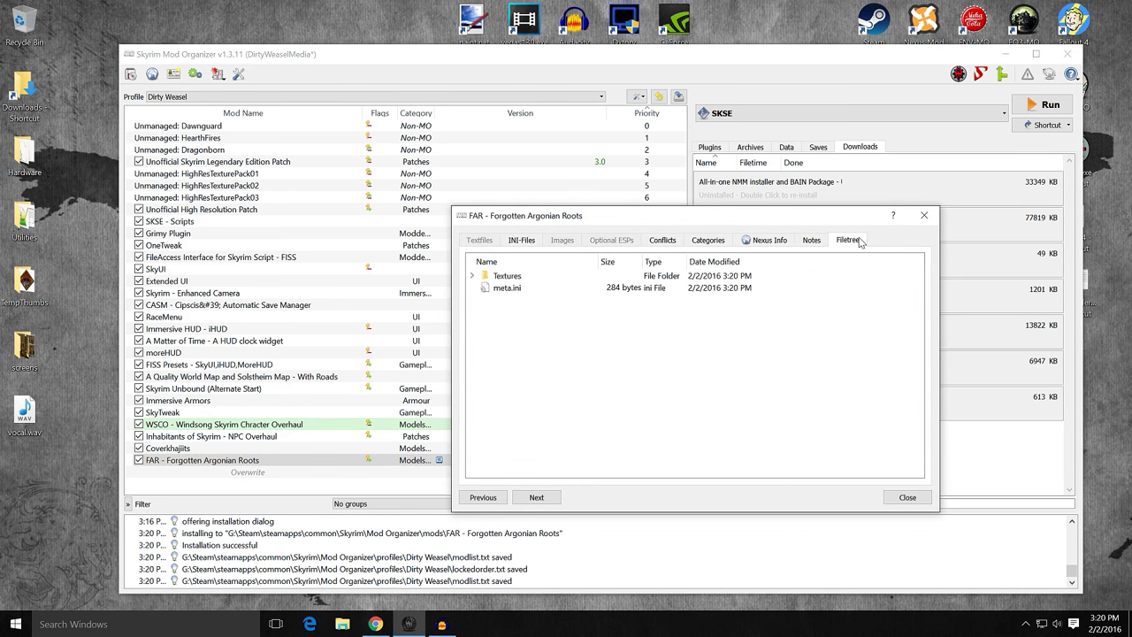
{"action": "left_click", "coordinate": [472, 276]}
{"action": "left_click", "coordinate": [484, 288]}
{"action": "left_click", "coordinate": [499, 299]}
{"action": "left_click", "coordinate": [513, 312]}
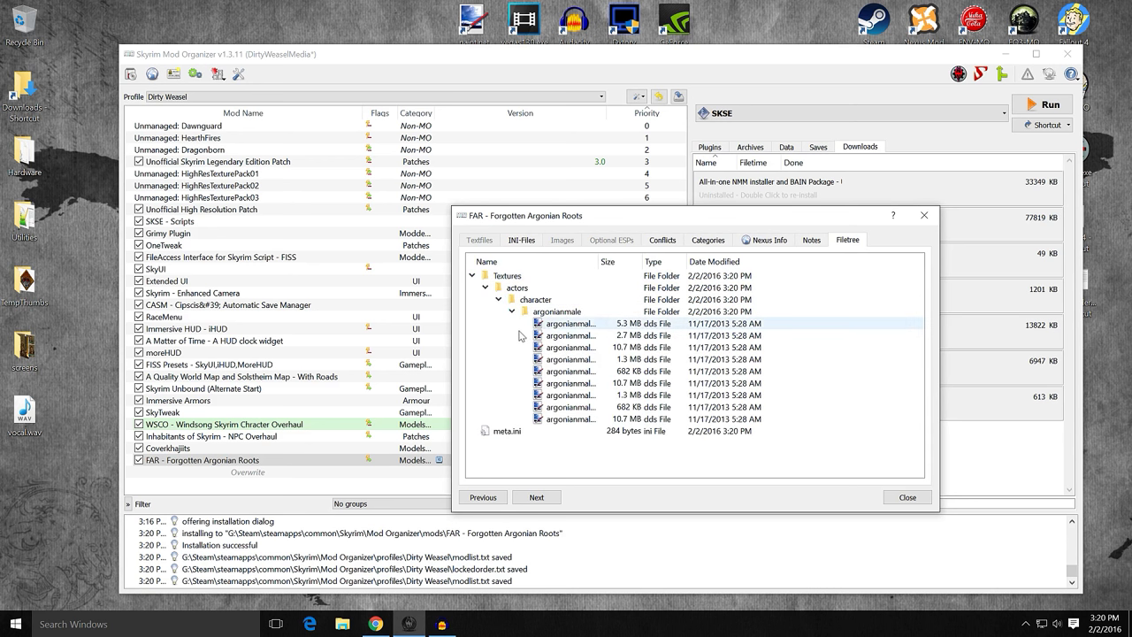
View the argonianmalebody.dds texture in paint.net, and close both the image and the mod's information window
{"action": "left_click_drag", "start_coordinate": [577, 331], "coordinate": [584, 338]}
{"action": "right_click", "coordinate": [579, 328]}
{"action": "key", "text": "Escape"}
{"action": "double_click", "coordinate": [586, 337]}
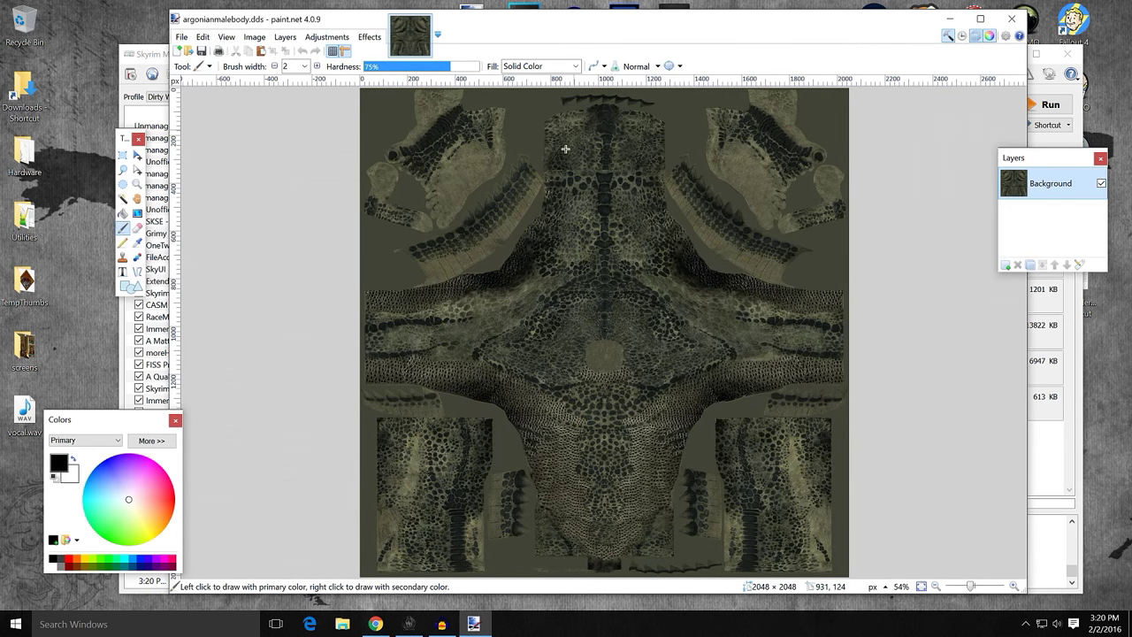
{"action": "left_click", "coordinate": [1013, 19]}
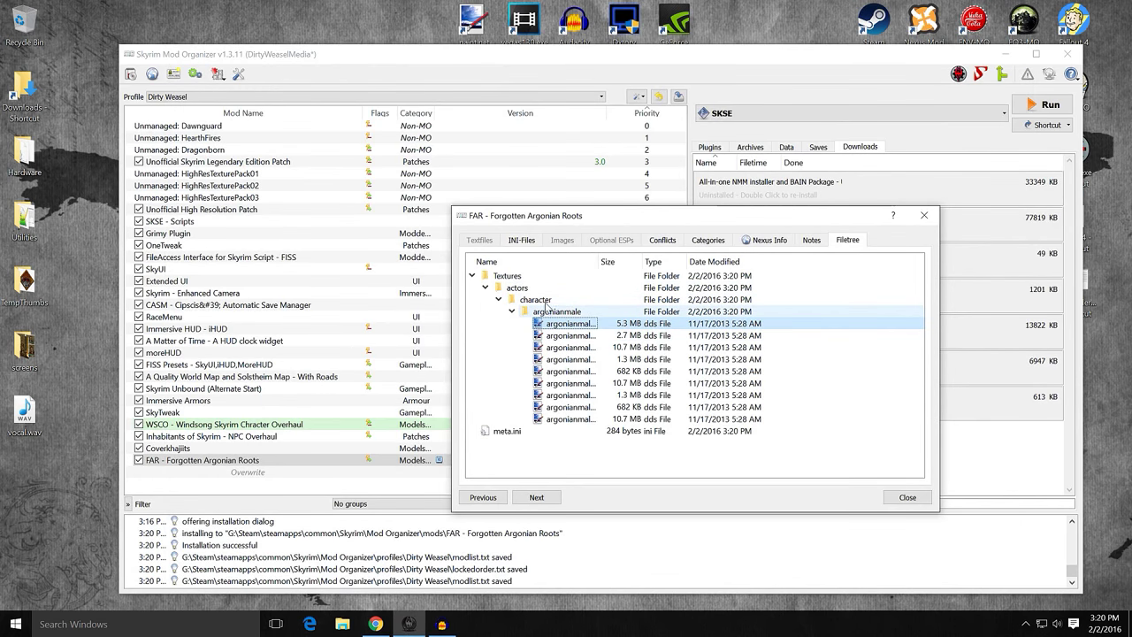
{"action": "left_click", "coordinate": [922, 217]}
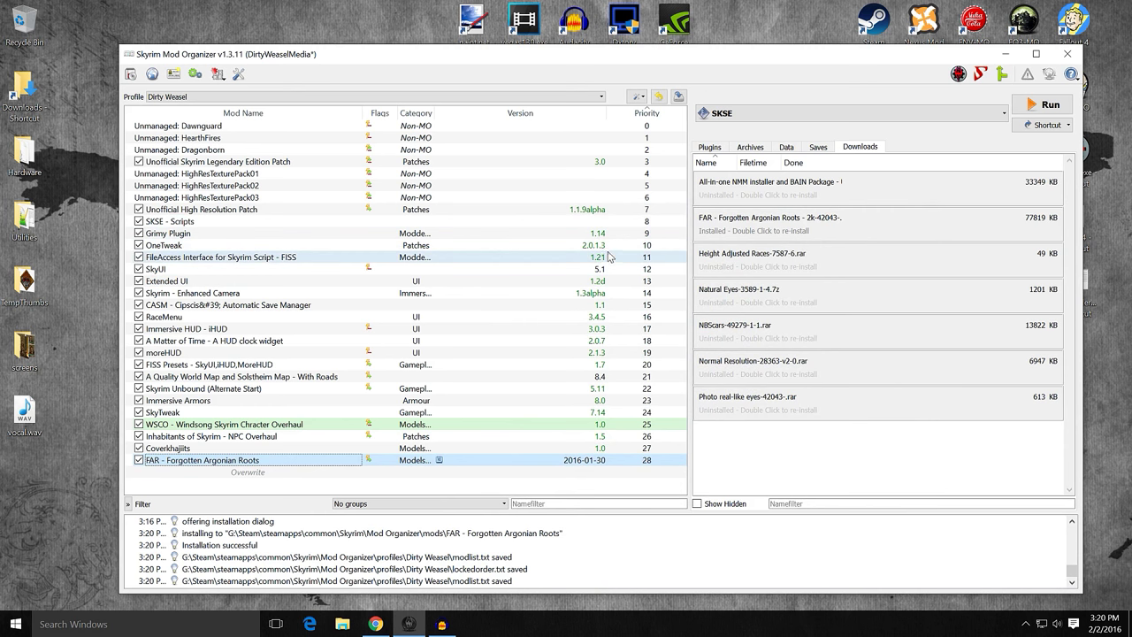
Start reinstalling the FAR - Forgotten Argonian Roots 2k download and enlarge the Install Mods dialog
{"action": "mouse_move", "coordinate": [733, 236]}
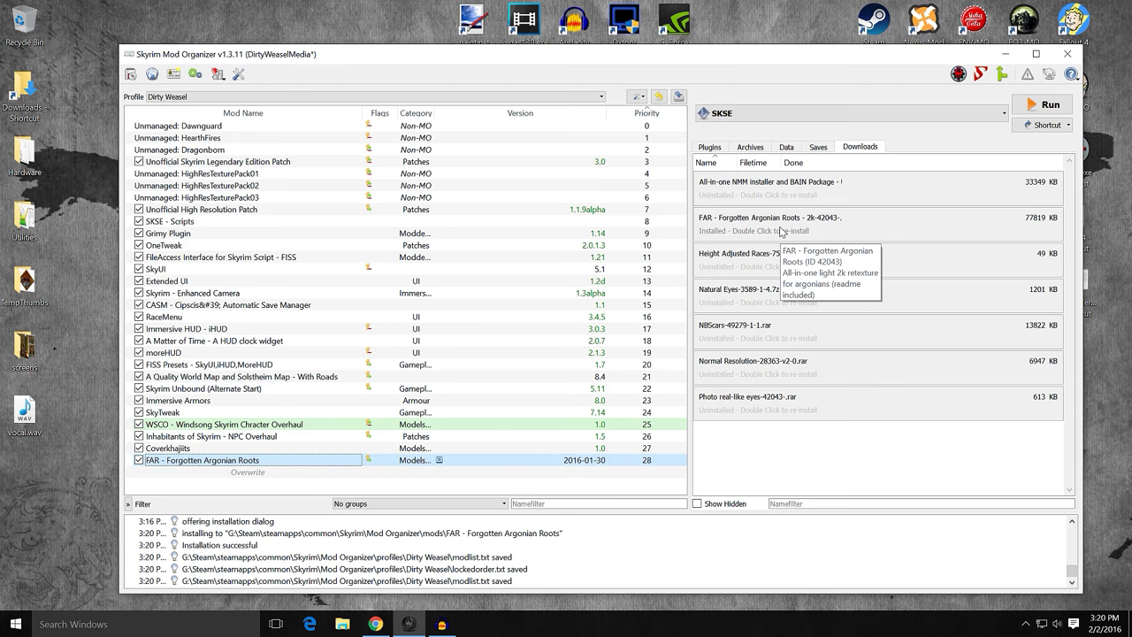
{"action": "double_click", "coordinate": [781, 232]}
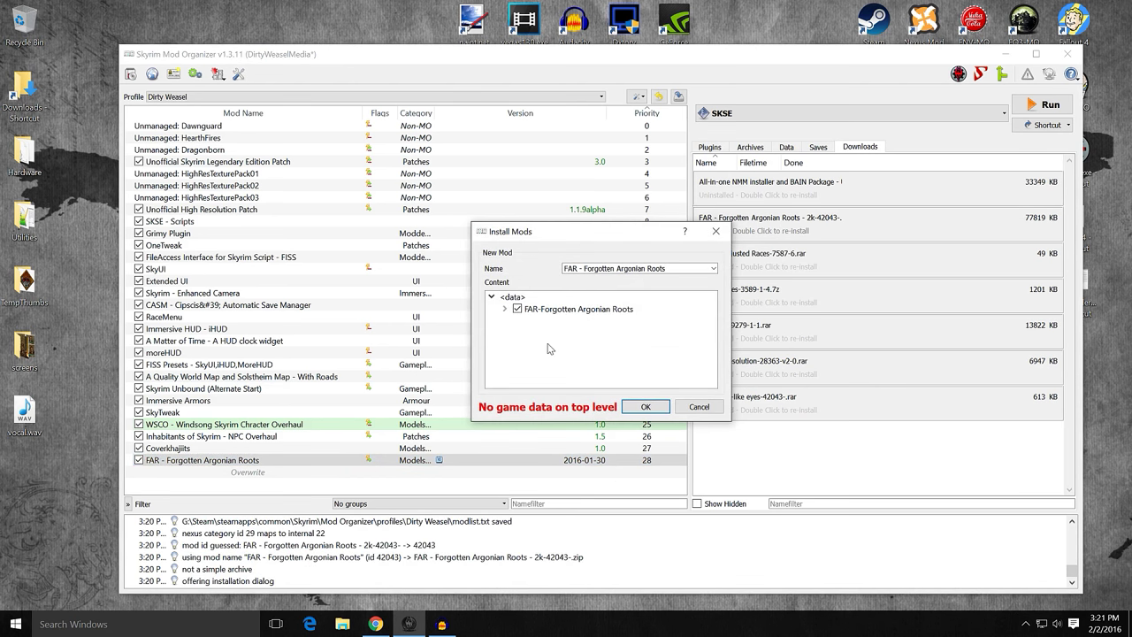
{"action": "left_click_drag", "start_coordinate": [562, 425], "coordinate": [563, 587]}
{"action": "left_click_drag", "start_coordinate": [594, 240], "coordinate": [590, 101]}
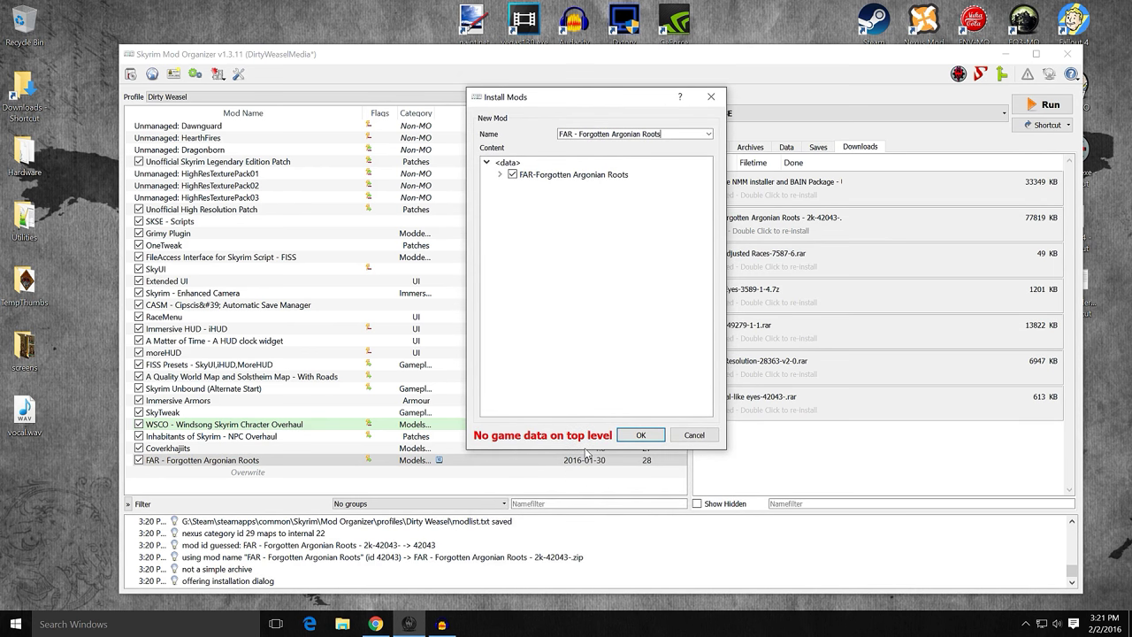
{"action": "left_click_drag", "start_coordinate": [585, 450], "coordinate": [586, 573]}
{"action": "left_click_drag", "start_coordinate": [728, 350], "coordinate": [995, 349]}
Expand the archive content tree through Females, UNP, MAIN and its Textures subfolders down to the argonianfemale texture files
{"action": "left_click", "coordinate": [501, 176]}
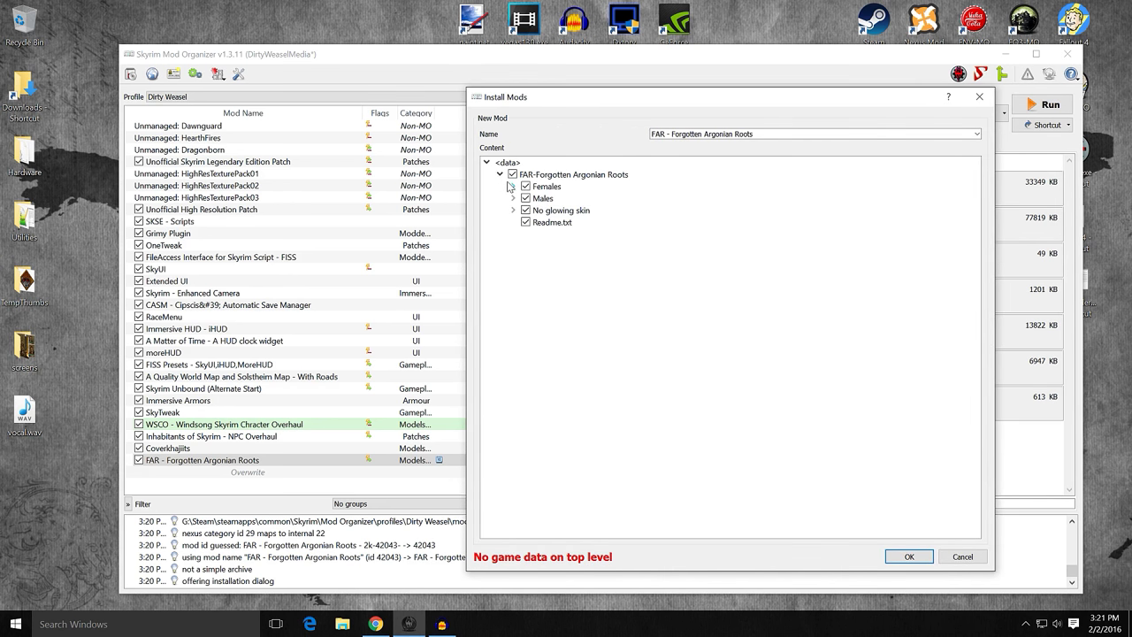
{"action": "left_click", "coordinate": [513, 188]}
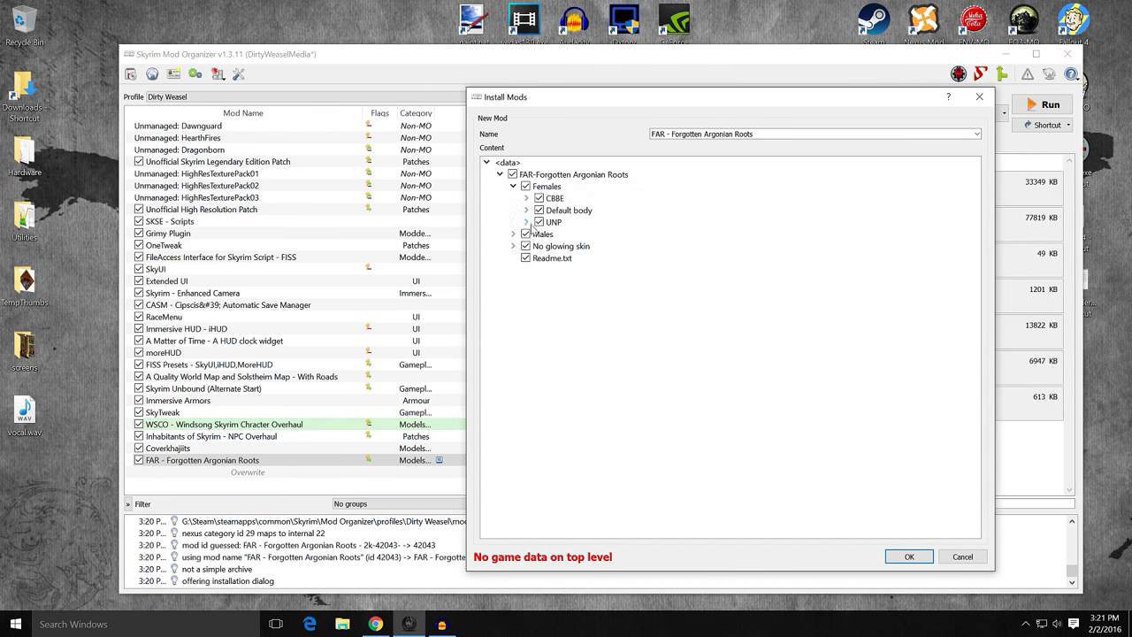
{"action": "left_click", "coordinate": [527, 222]}
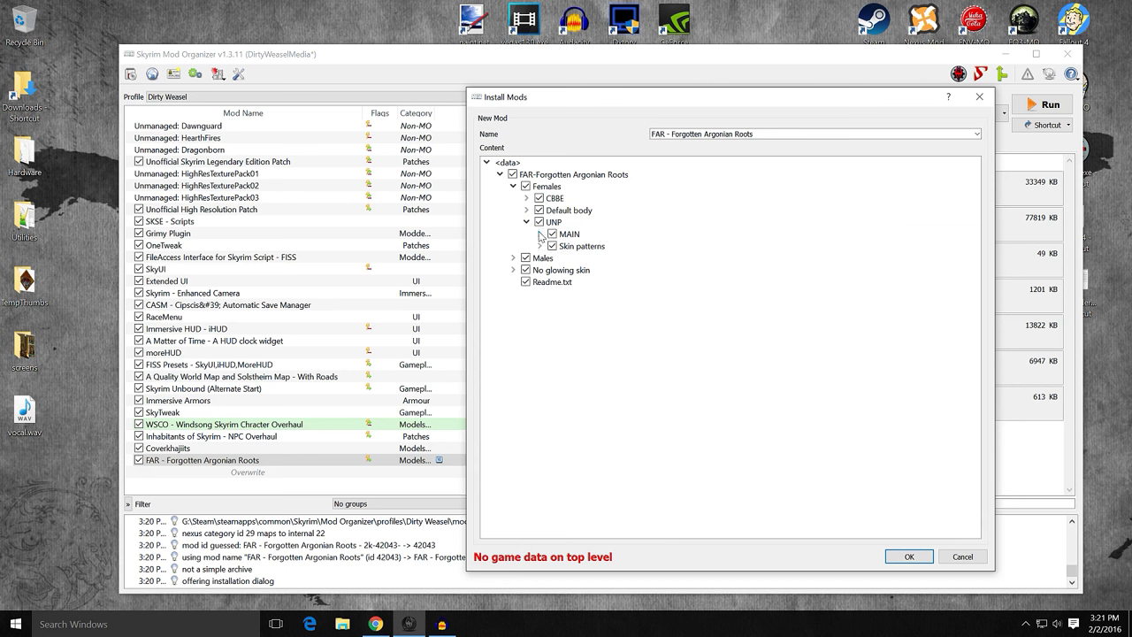
{"action": "left_click", "coordinate": [541, 235]}
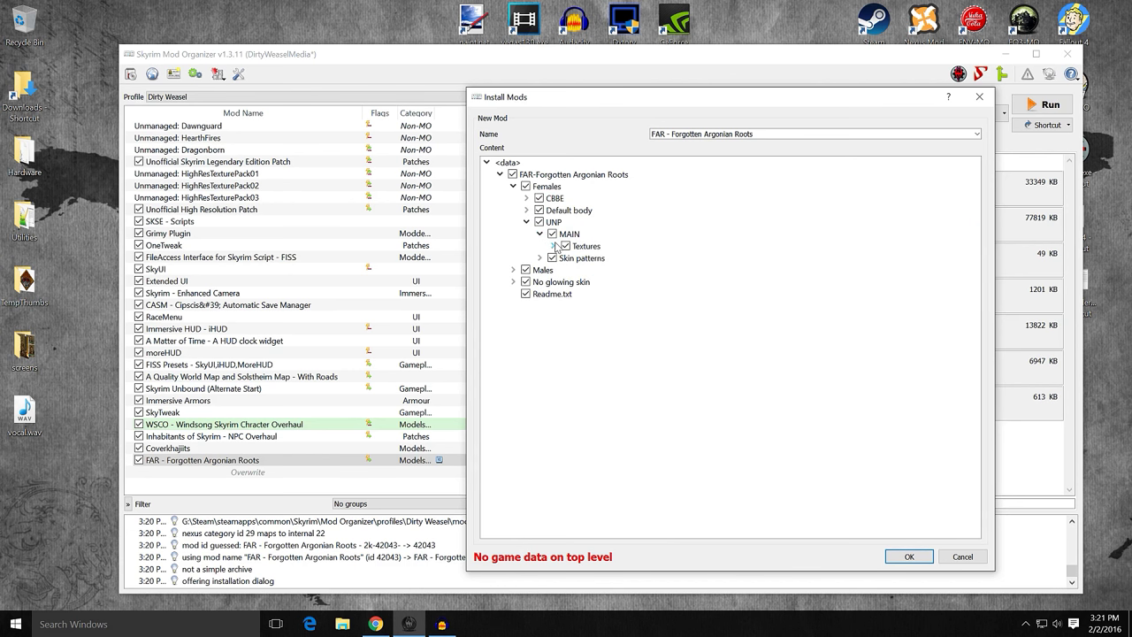
{"action": "left_click", "coordinate": [553, 246]}
{"action": "left_click", "coordinate": [567, 258]}
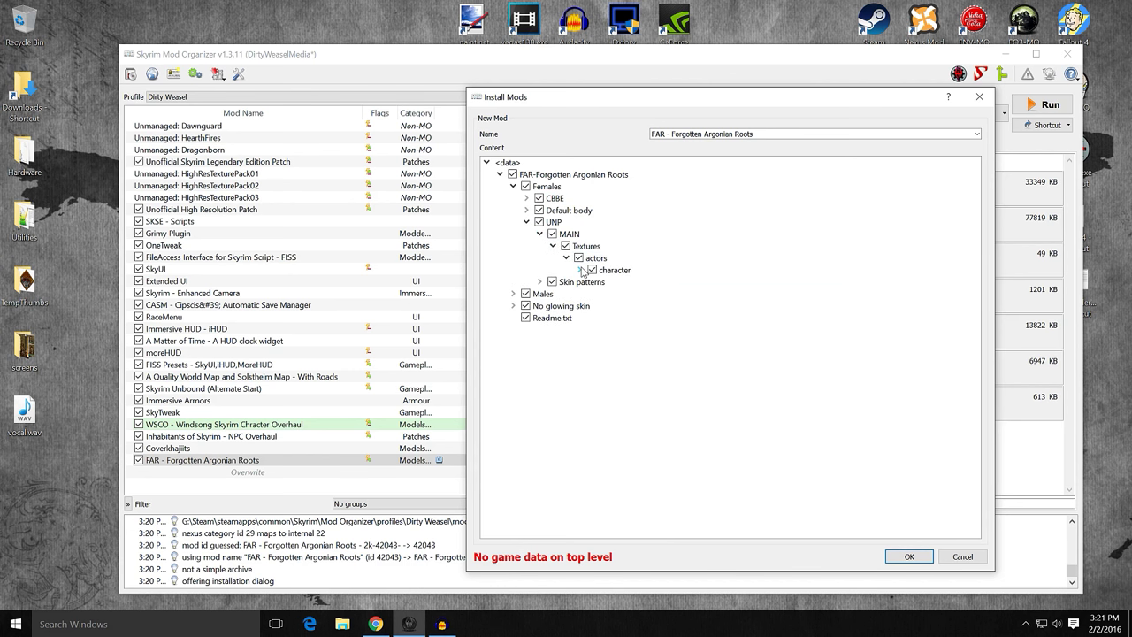
{"action": "left_click", "coordinate": [580, 269]}
{"action": "left_click", "coordinate": [594, 282]}
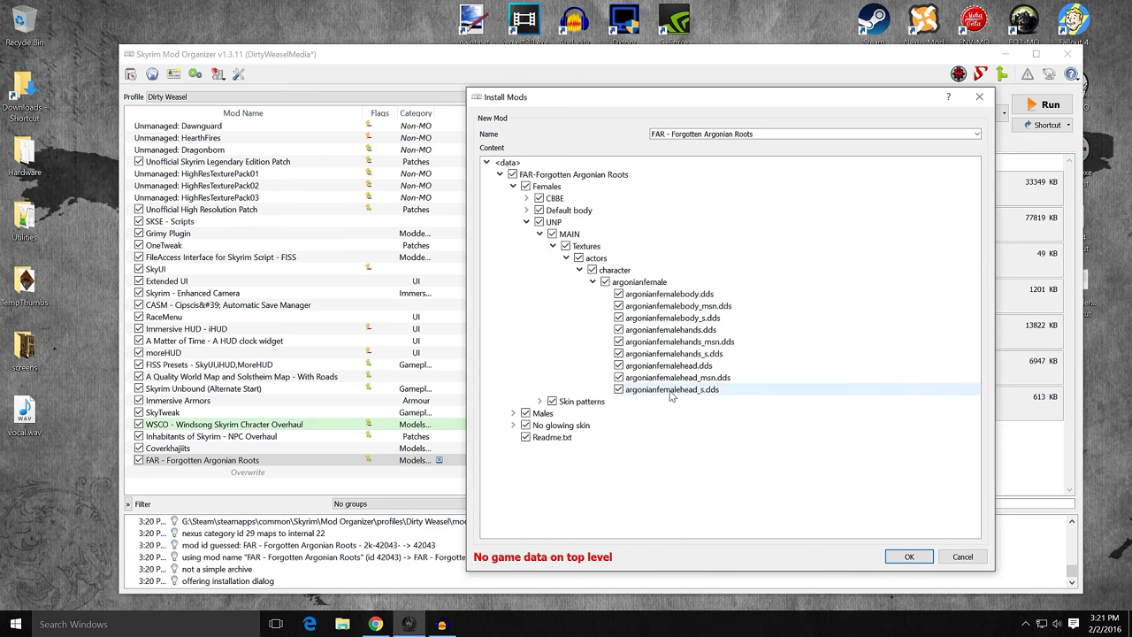
View argonianfemalebody.dds and argonianfemalehead.dds from the UNP MAIN folder in paint.net, closing each image after inspection
{"action": "right_click", "coordinate": [670, 296]}
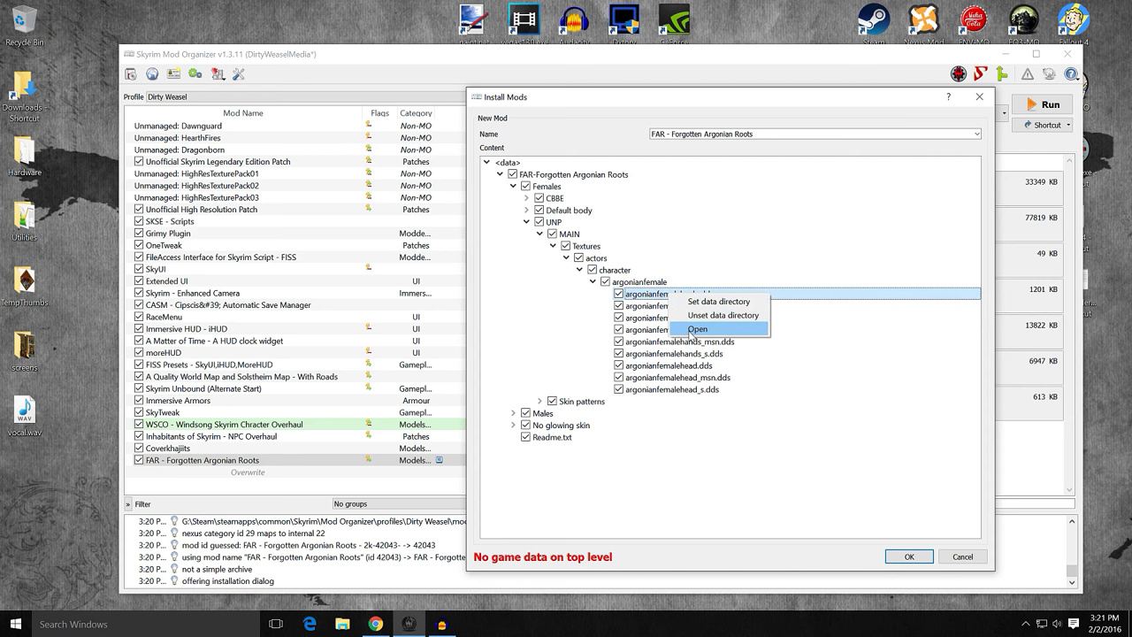
{"action": "left_click", "coordinate": [690, 329]}
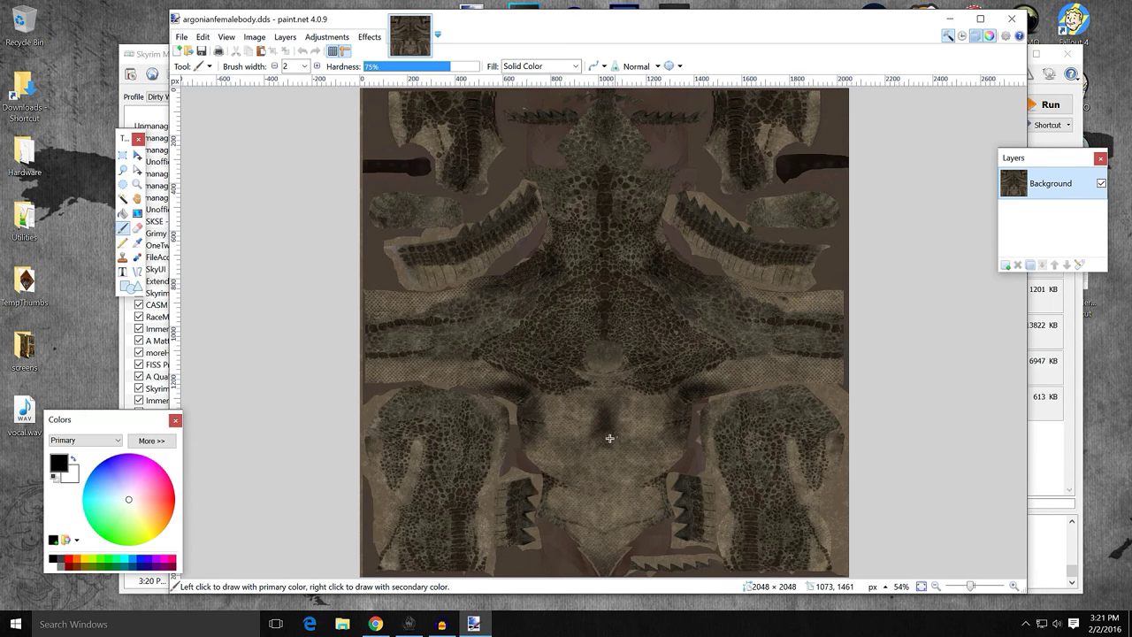
{"action": "left_click", "coordinate": [1011, 20]}
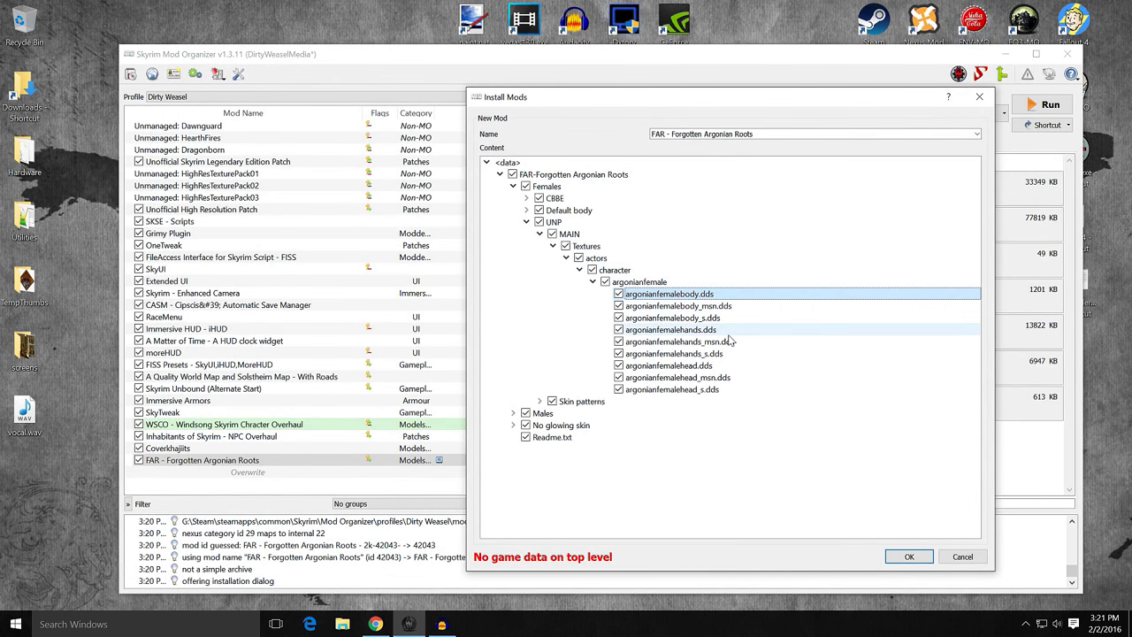
{"action": "left_click", "coordinate": [697, 368]}
{"action": "right_click", "coordinate": [697, 369]}
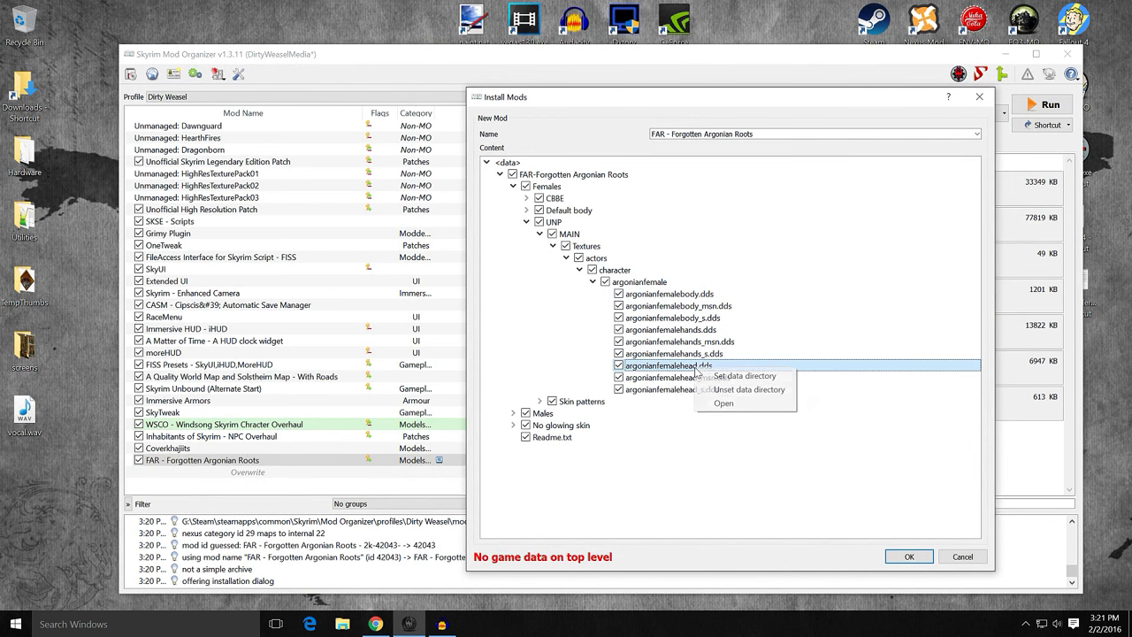
{"action": "left_click", "coordinate": [721, 404]}
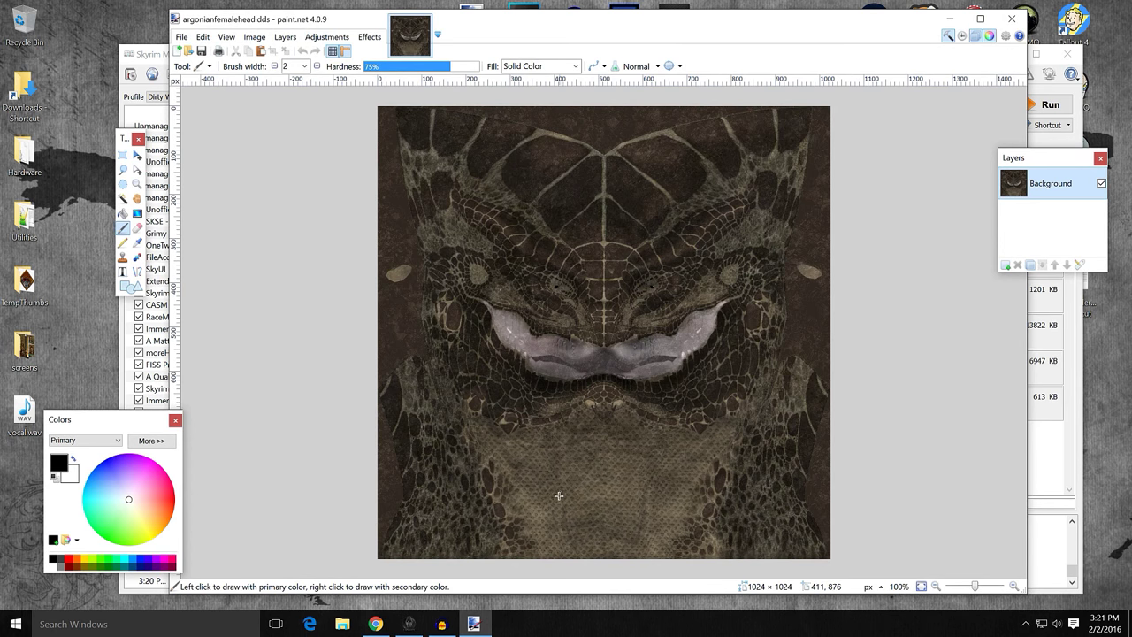
{"action": "left_click", "coordinate": [1013, 19]}
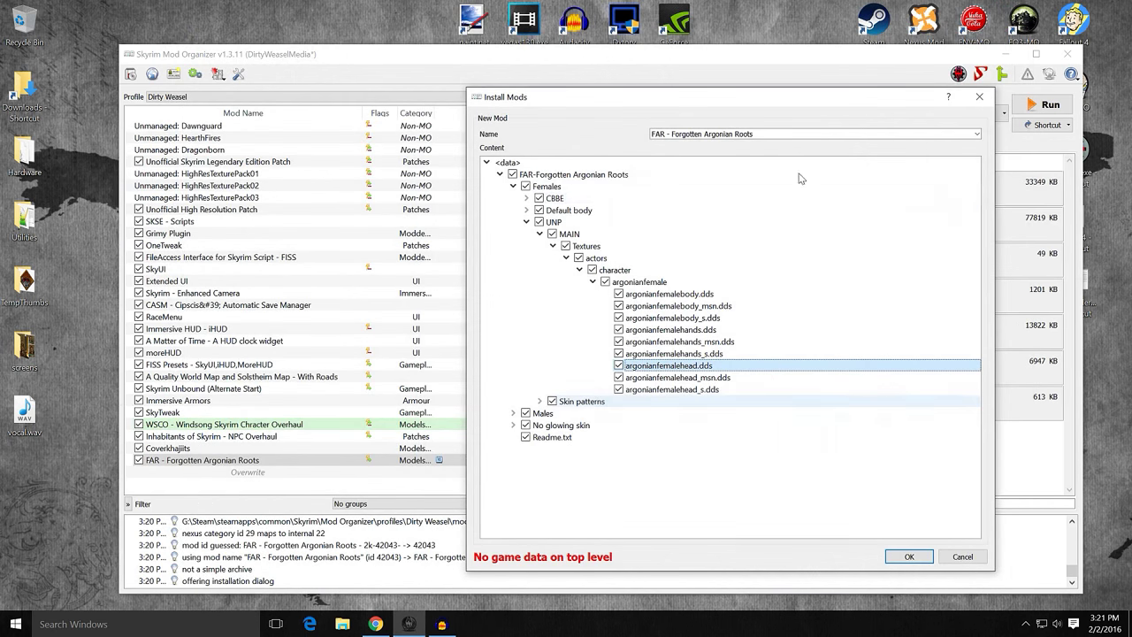
Expand the UNP Skin patterns down to the Cobras bloodlines textures, view its argonianfemalehead.dds in paint.net, and close the image
{"action": "left_click", "coordinate": [539, 402]}
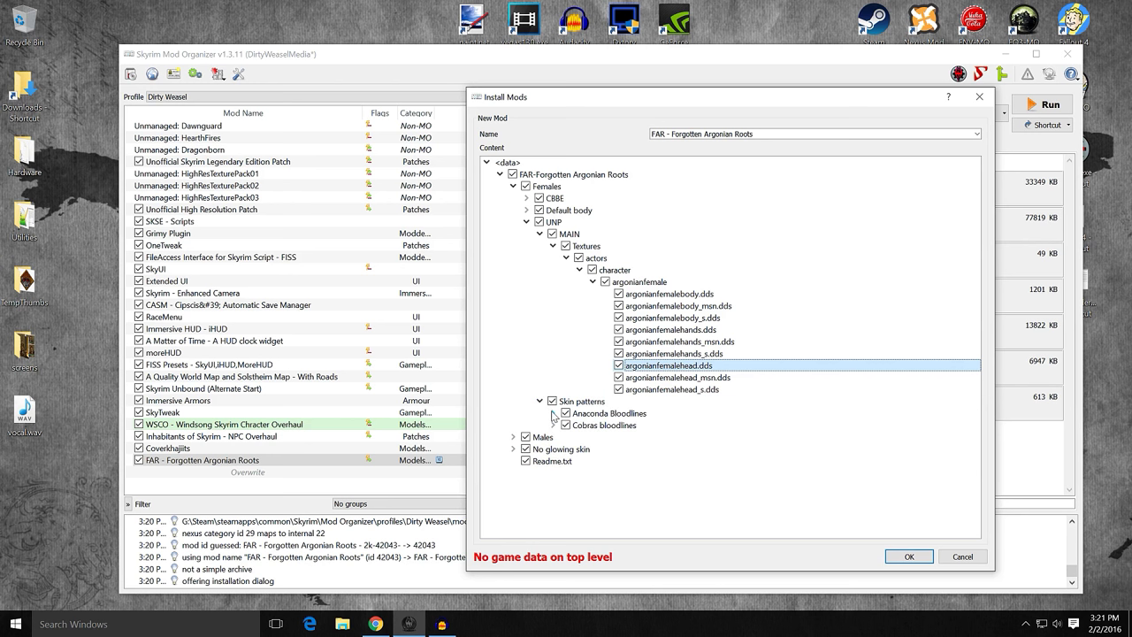
{"action": "left_click", "coordinate": [553, 413]}
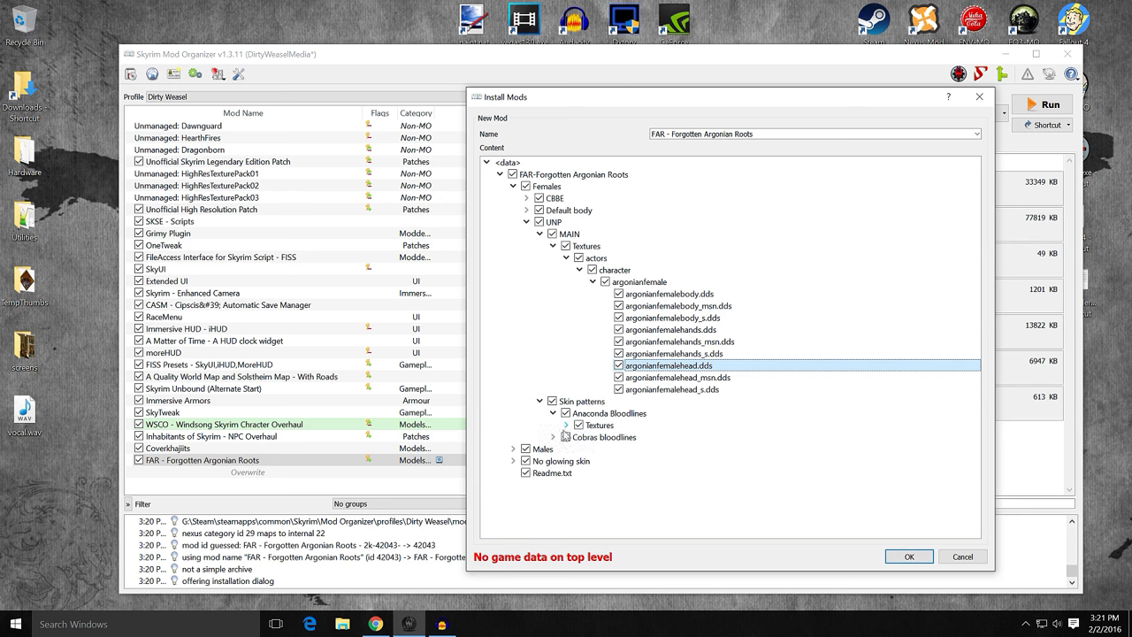
{"action": "left_click", "coordinate": [553, 437]}
{"action": "left_click", "coordinate": [566, 449]}
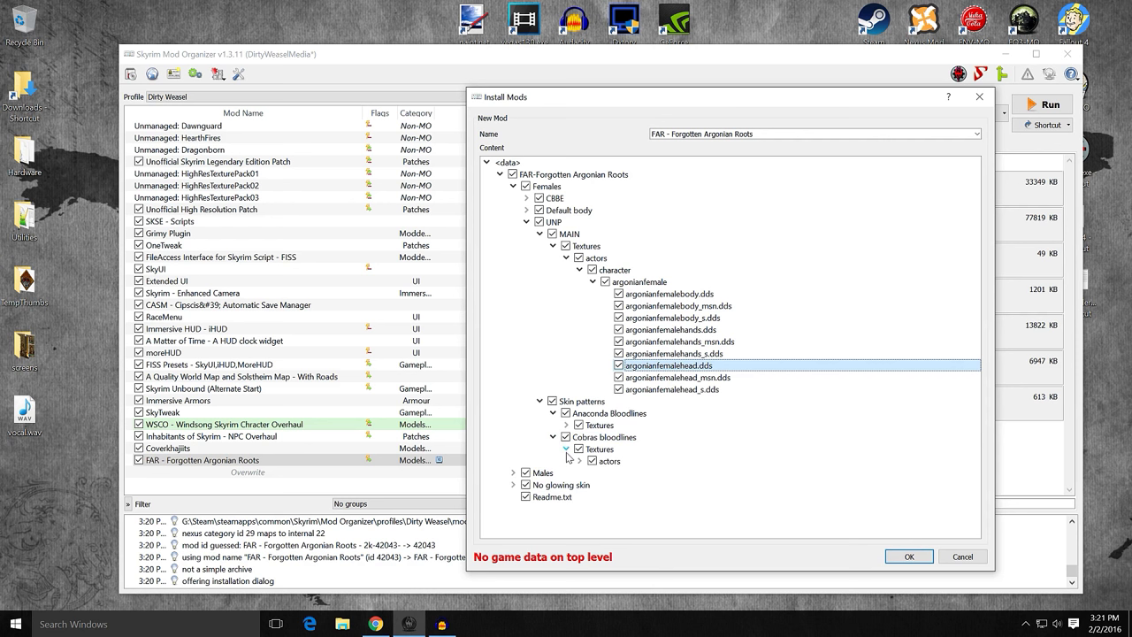
{"action": "left_click", "coordinate": [579, 461]}
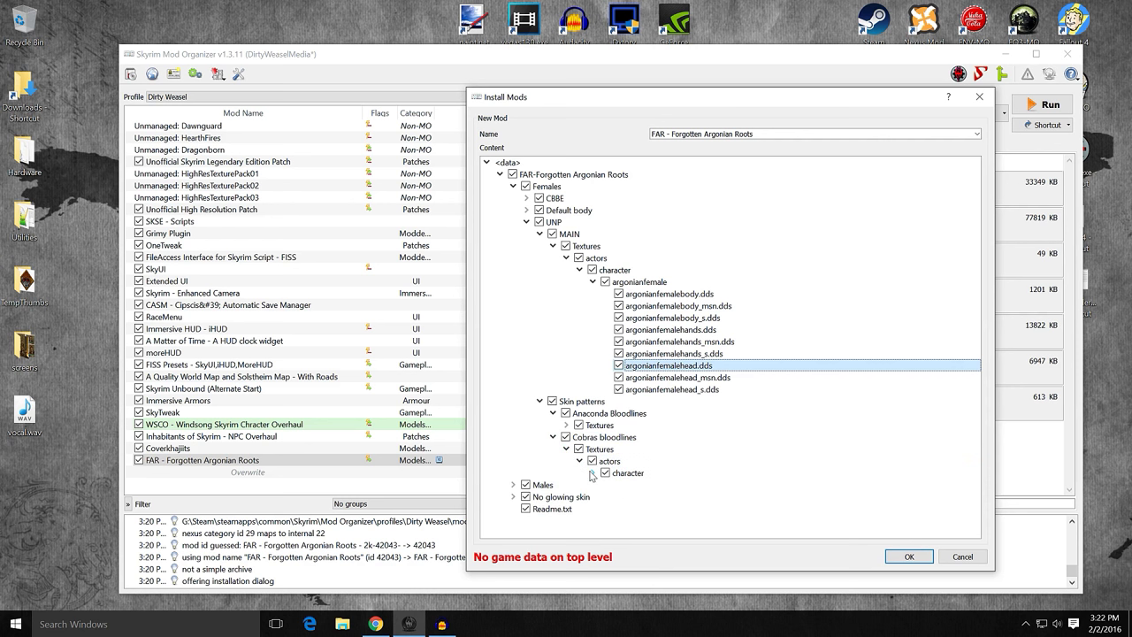
{"action": "left_click", "coordinate": [592, 473]}
{"action": "left_click", "coordinate": [607, 485]}
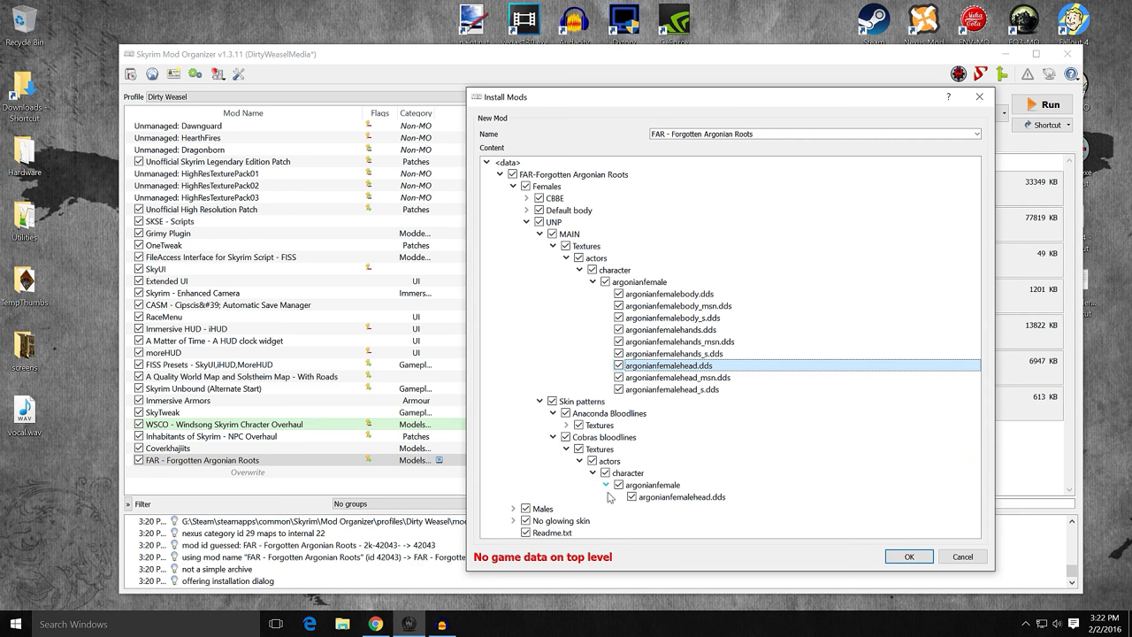
{"action": "right_click", "coordinate": [701, 488]}
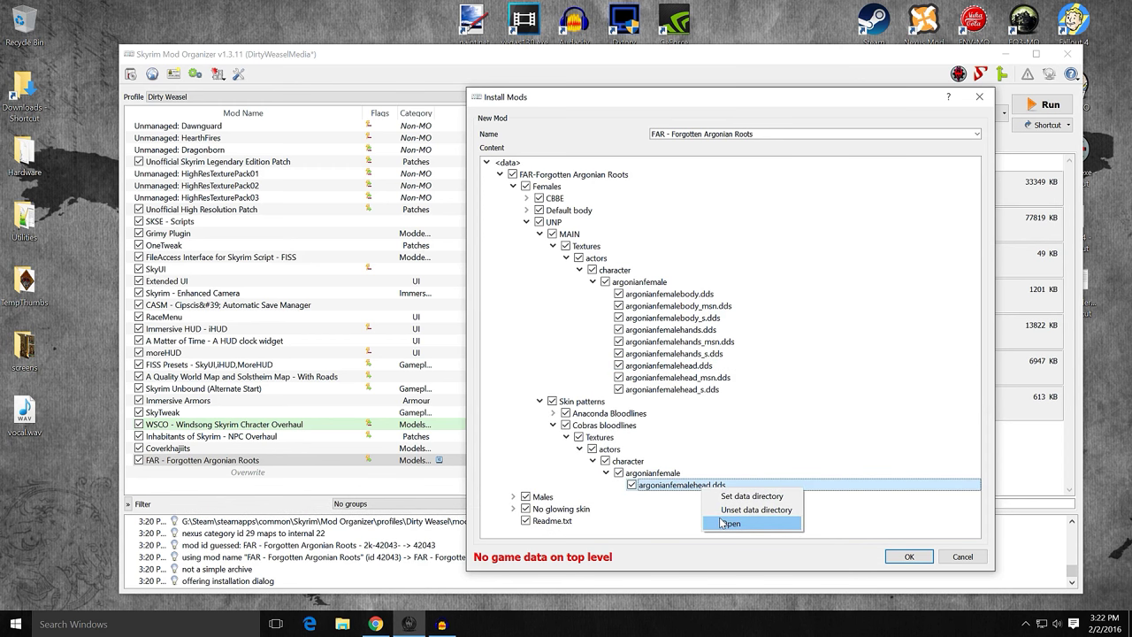
{"action": "left_click", "coordinate": [727, 523]}
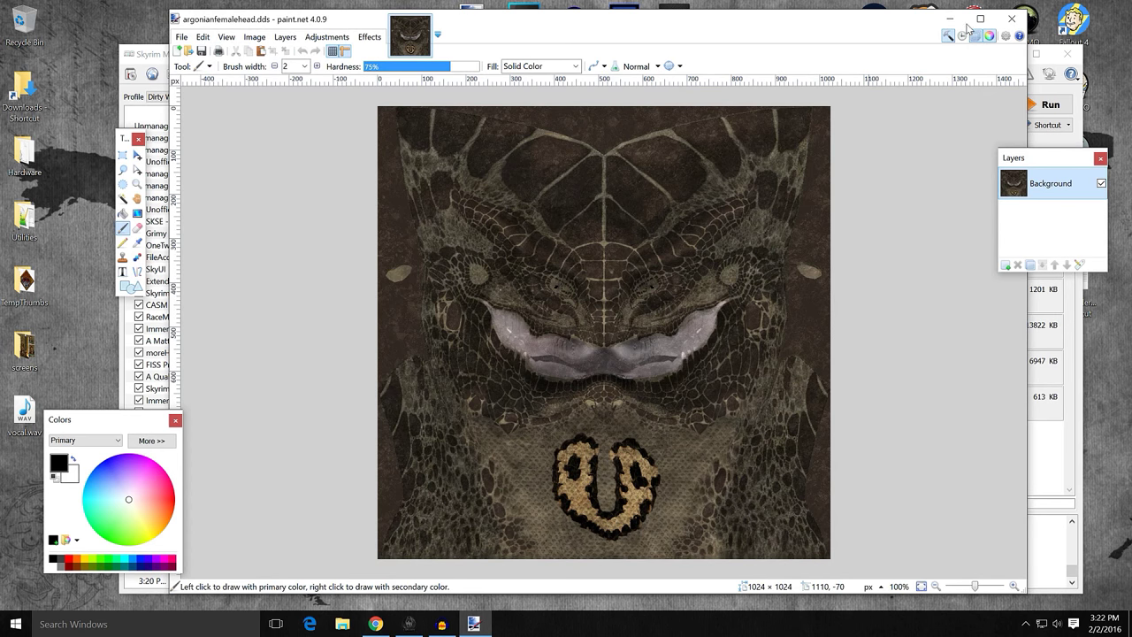
{"action": "left_click", "coordinate": [1010, 20]}
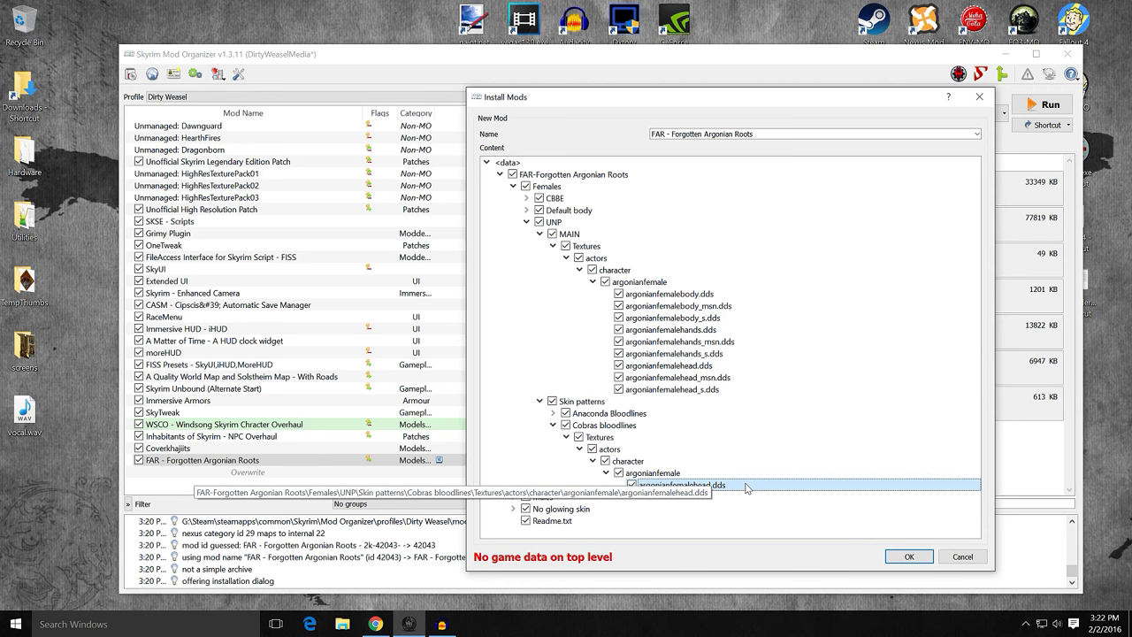
Expand Anaconda Bloodlines down to its argonianfemale textures, view argonianfemalebody.dds in paint.net, and close the image
{"action": "left_click", "coordinate": [553, 413]}
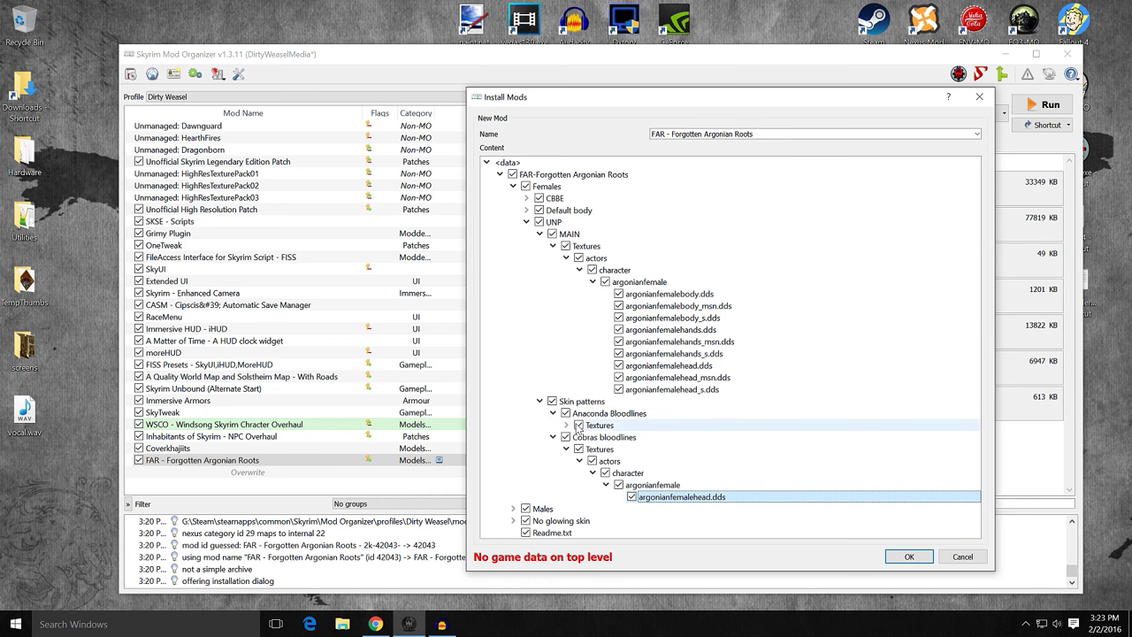
{"action": "left_click", "coordinate": [566, 425]}
{"action": "left_click", "coordinate": [579, 437]}
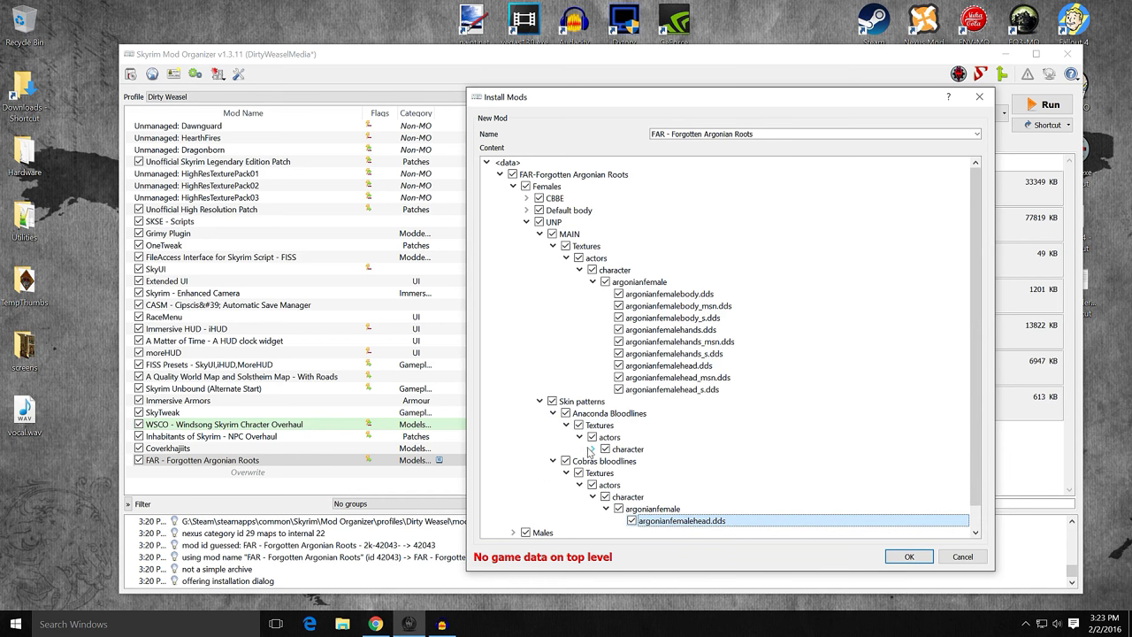
{"action": "left_click", "coordinate": [593, 449]}
{"action": "left_click", "coordinate": [606, 461]}
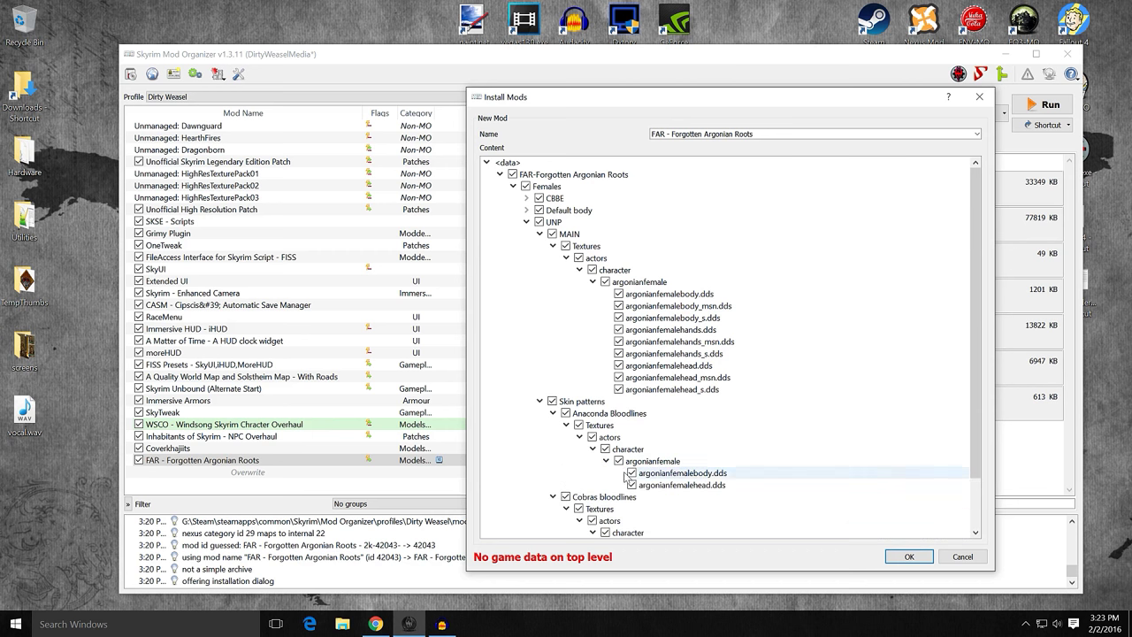
{"action": "left_click", "coordinate": [709, 475]}
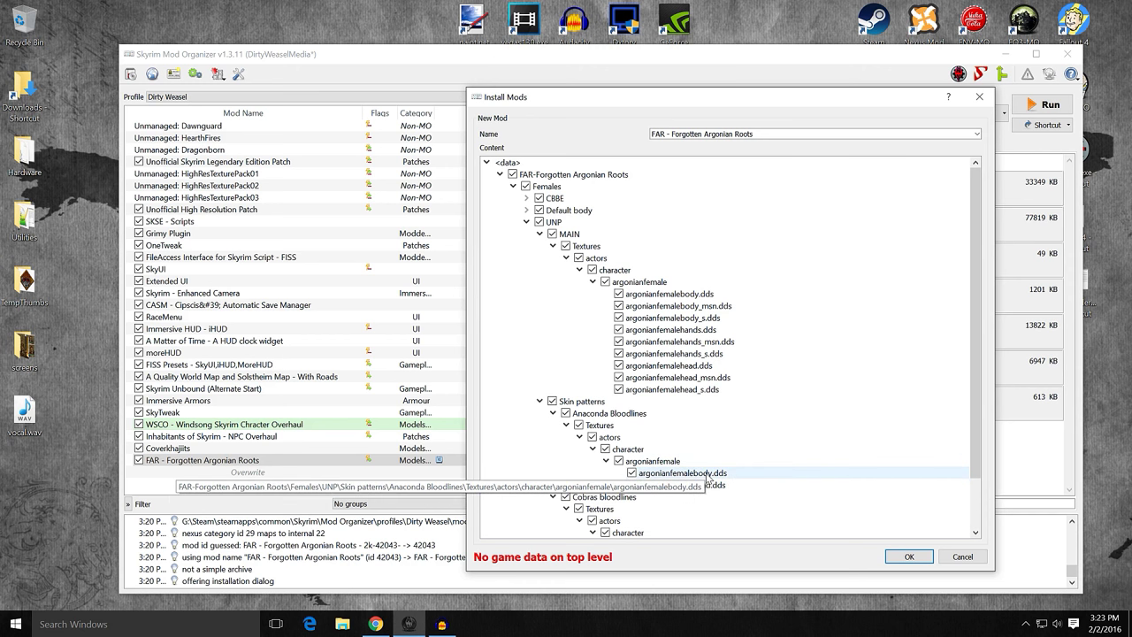
{"action": "right_click", "coordinate": [708, 478]}
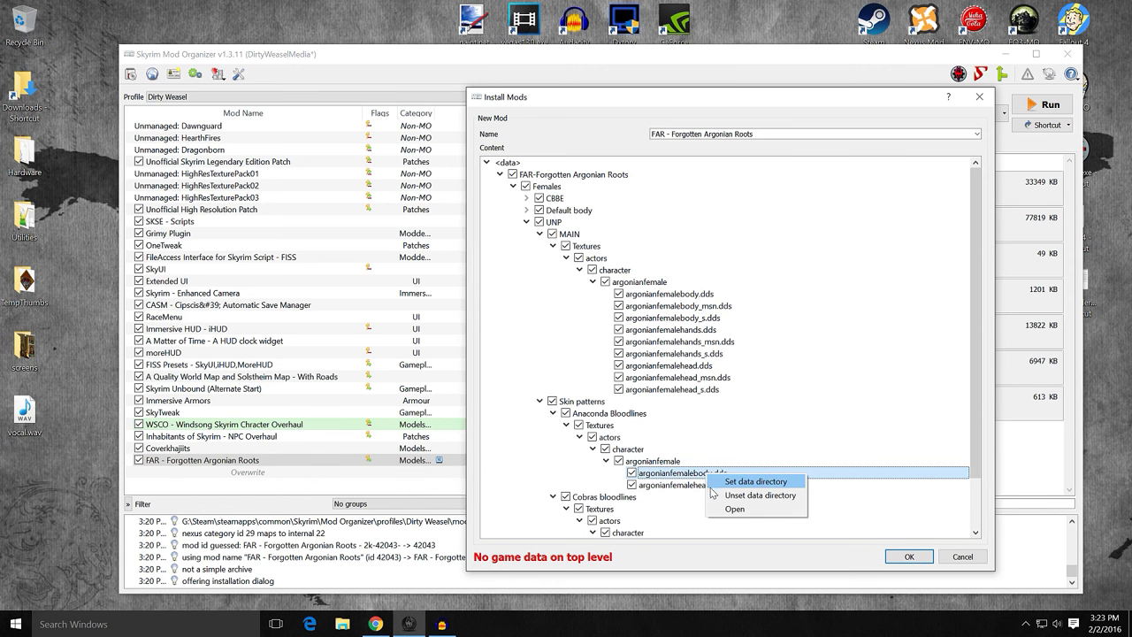
{"action": "left_click", "coordinate": [726, 512]}
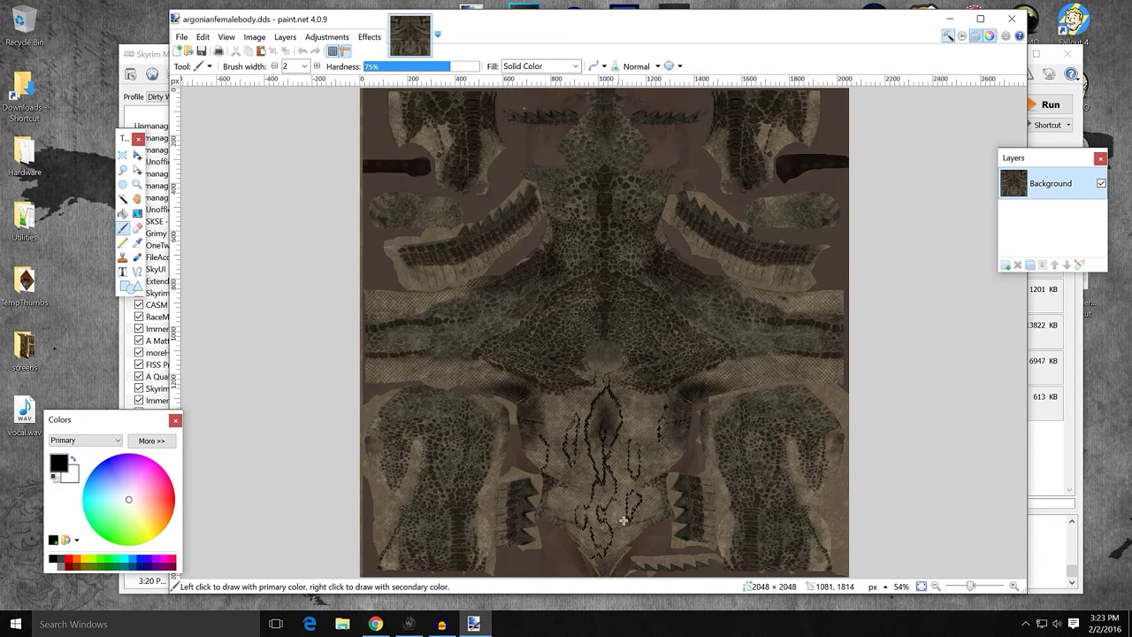
{"action": "left_click", "coordinate": [1015, 19]}
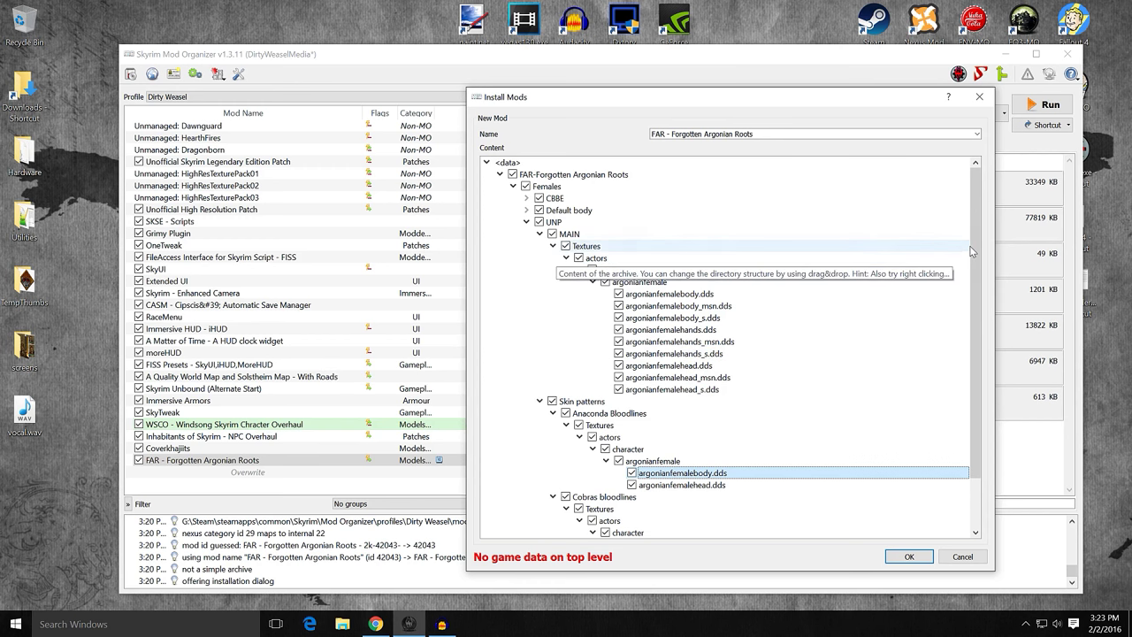
Exclude the original argonianfemalebody.dds in UNP MAIN's argonianfemale folder and move the Anaconda Bloodlines argonianfemalebody.dds into that folder
{"action": "left_click_drag", "start_coordinate": [973, 242], "coordinate": [979, 267]}
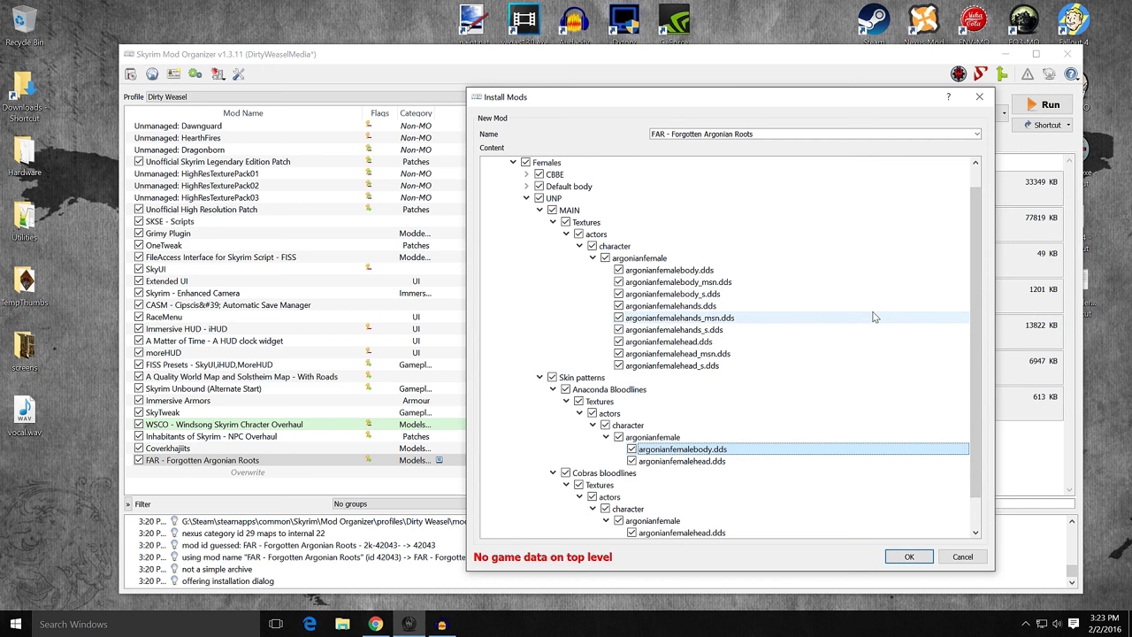
{"action": "left_click_drag", "start_coordinate": [973, 283], "coordinate": [975, 306]}
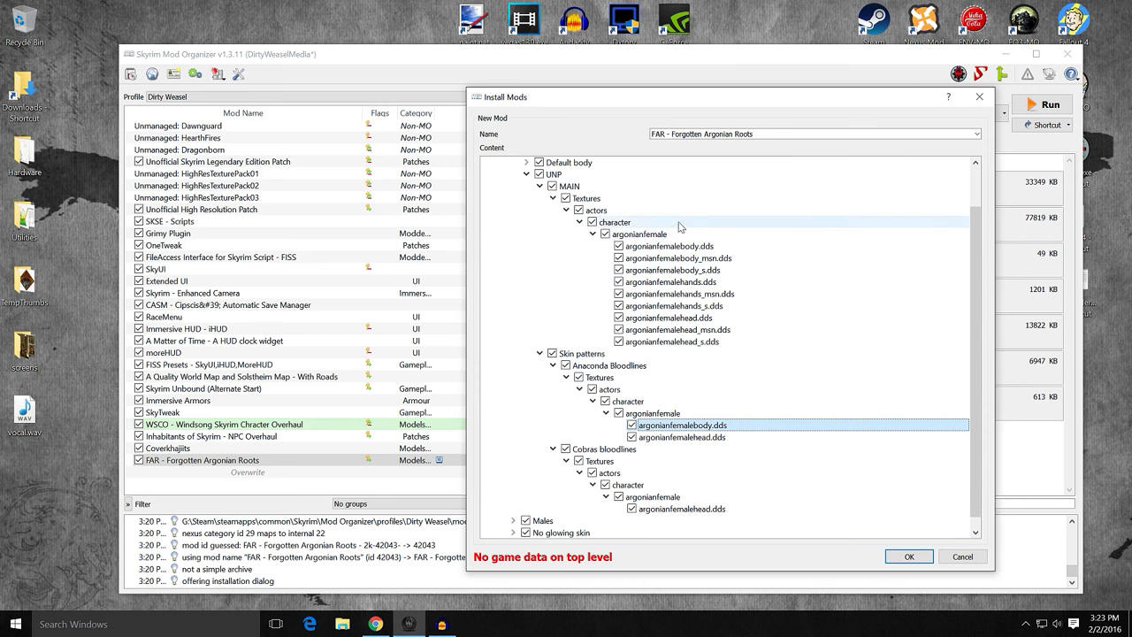
{"action": "right_click", "coordinate": [584, 187]}
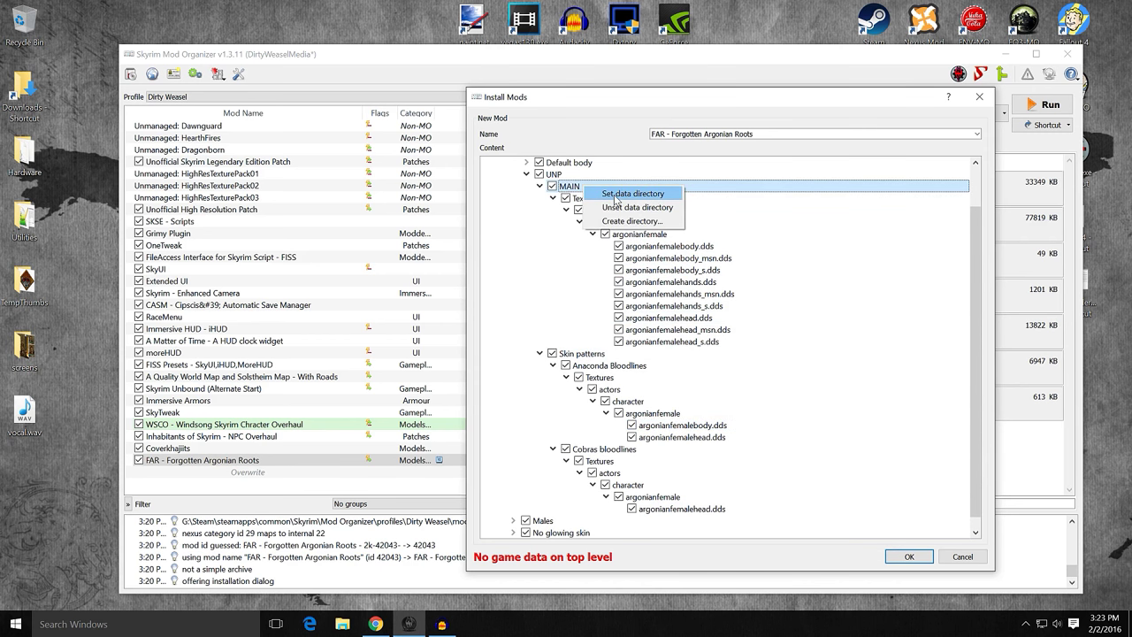
{"action": "left_click", "coordinate": [863, 282]}
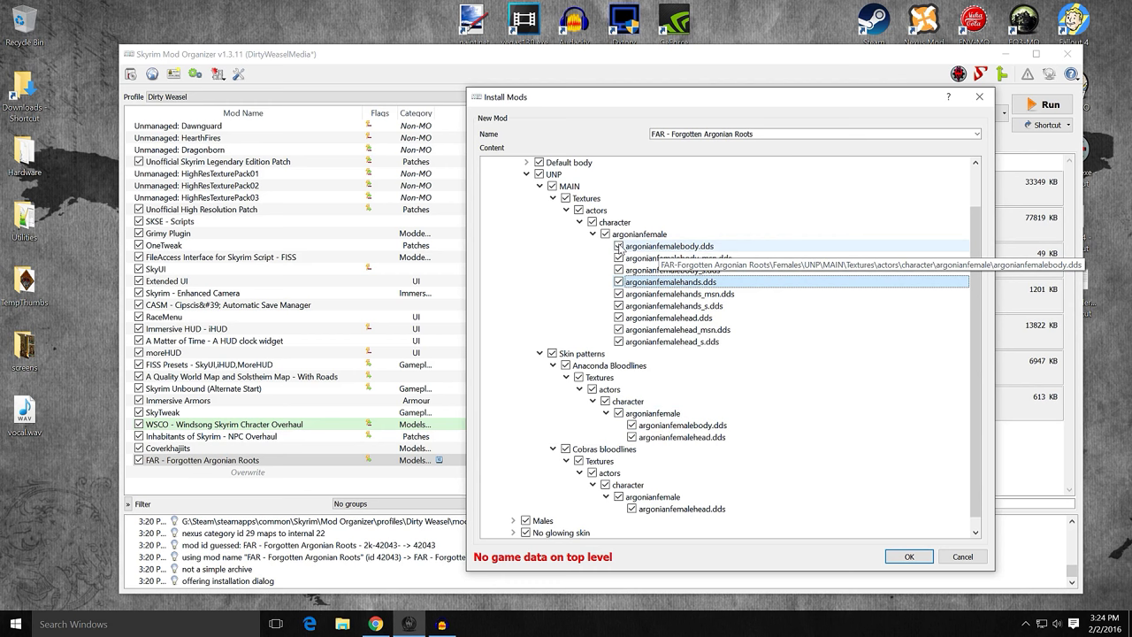
{"action": "left_click", "coordinate": [619, 245]}
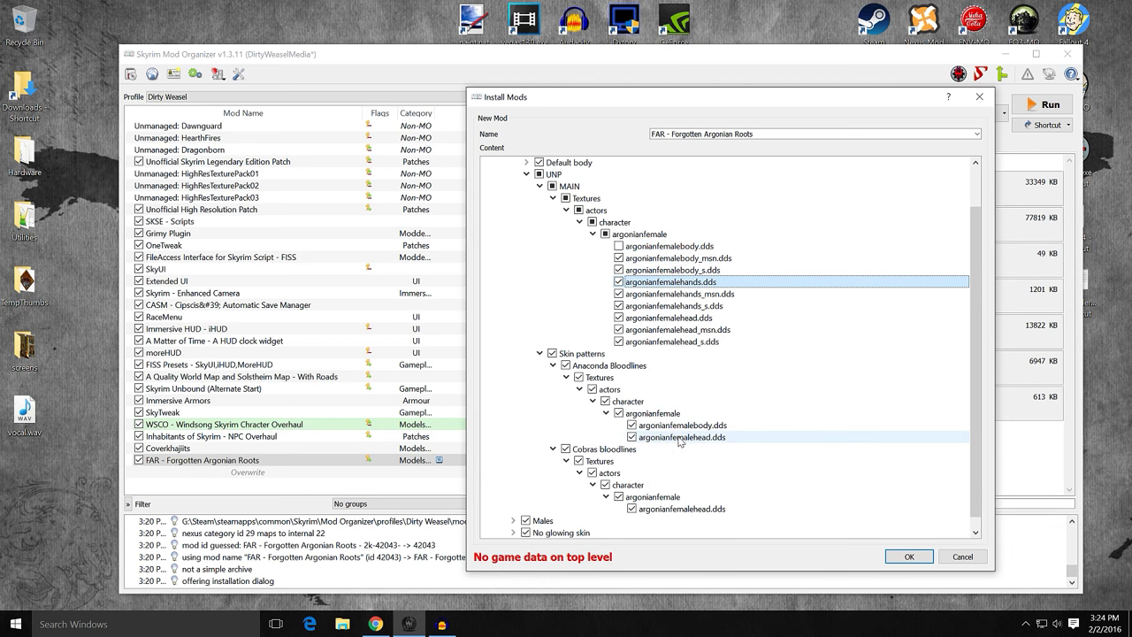
{"action": "left_click_drag", "start_coordinate": [681, 428], "coordinate": [681, 254]}
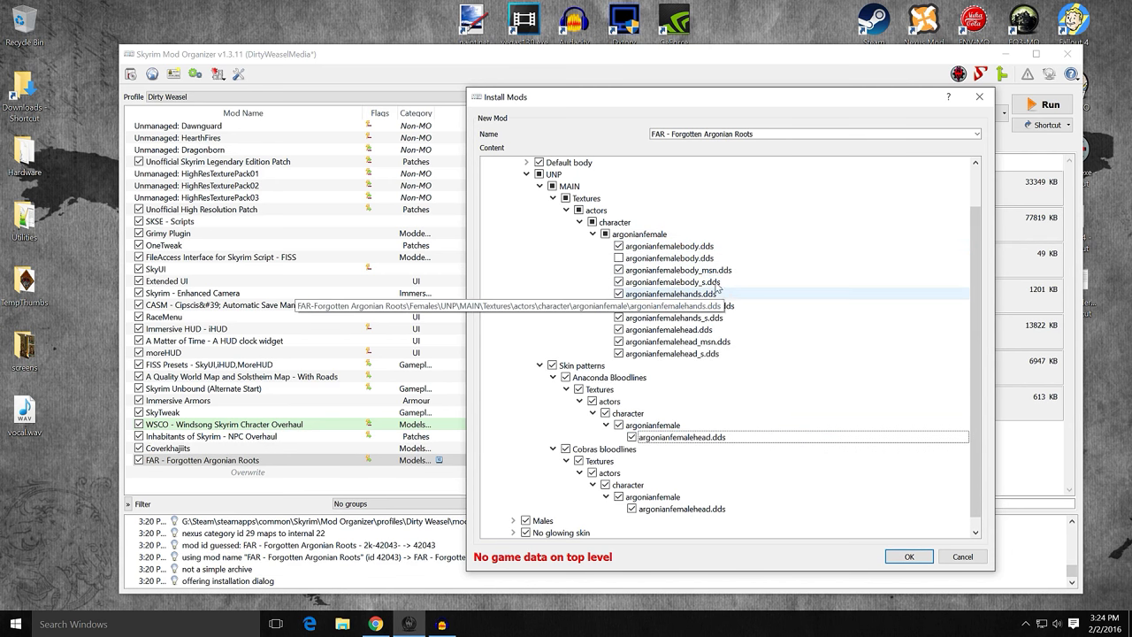
View the included argonianfemalebody.dds in UNP MAIN's argonianfemale folder in paint.net, closing the image after inspection
{"action": "right_click", "coordinate": [665, 251]}
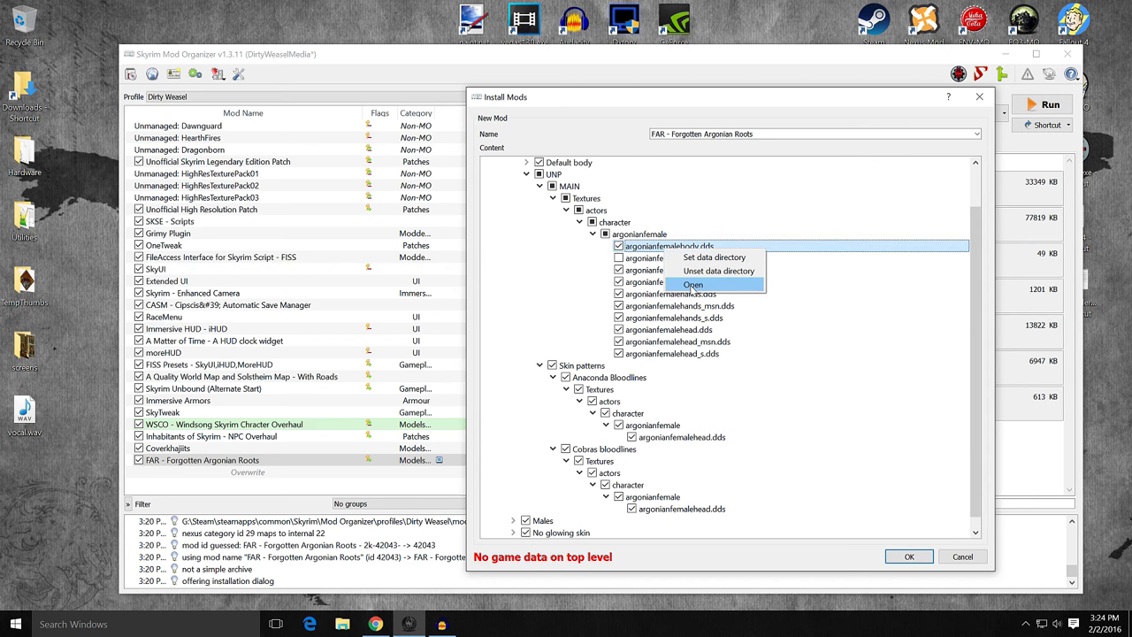
{"action": "left_click", "coordinate": [692, 285]}
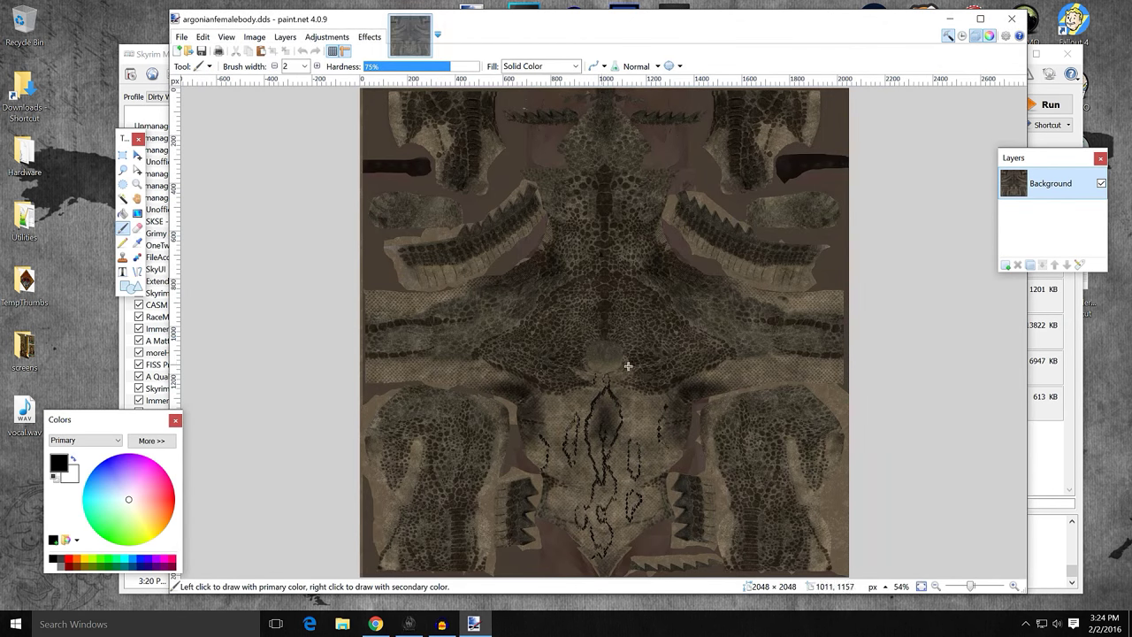
{"action": "left_click", "coordinate": [1011, 19]}
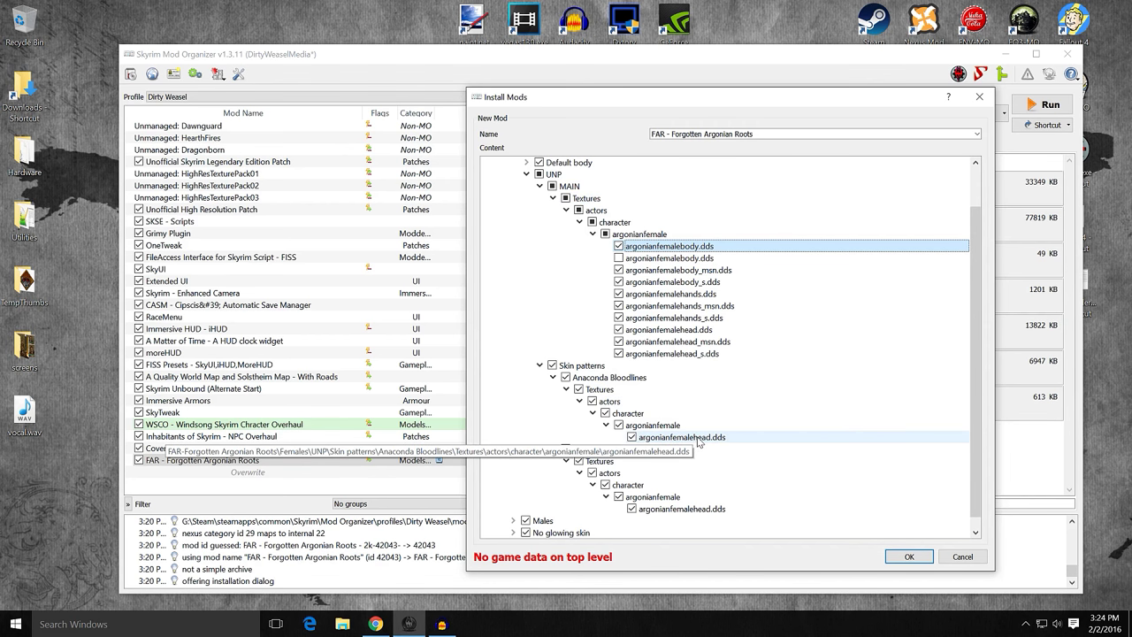
Exclude the original argonianfemalehead.dds in UNP MAIN's argonianfemale folder and move the Anaconda Bloodlines argonianfemalehead.dds into that folder
{"action": "left_click", "coordinate": [618, 329]}
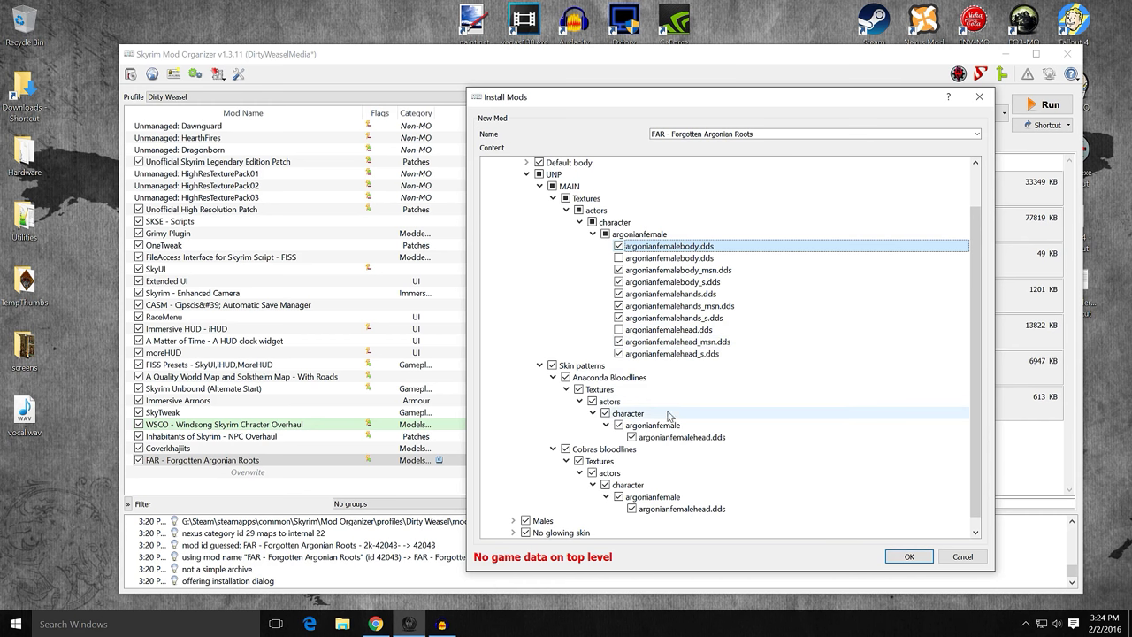
{"action": "left_click_drag", "start_coordinate": [686, 438], "coordinate": [688, 337]}
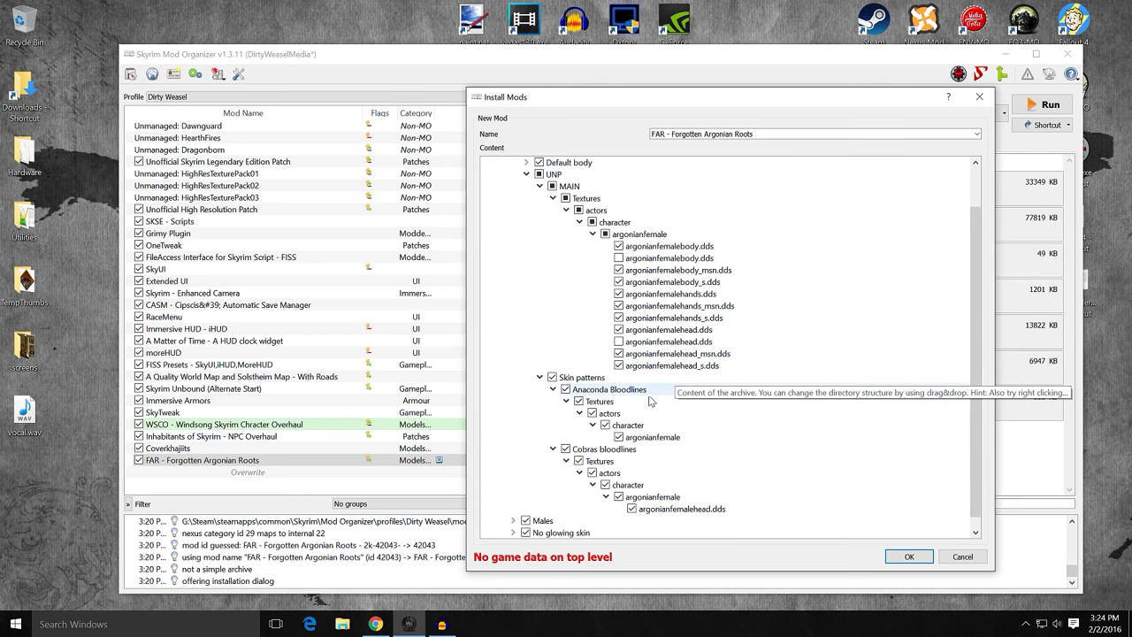
Set the UNP MAIN folder as the data directory and install it, merging with the existing FAR - Forgotten Argonian Roots mod
{"action": "right_click", "coordinate": [579, 191]}
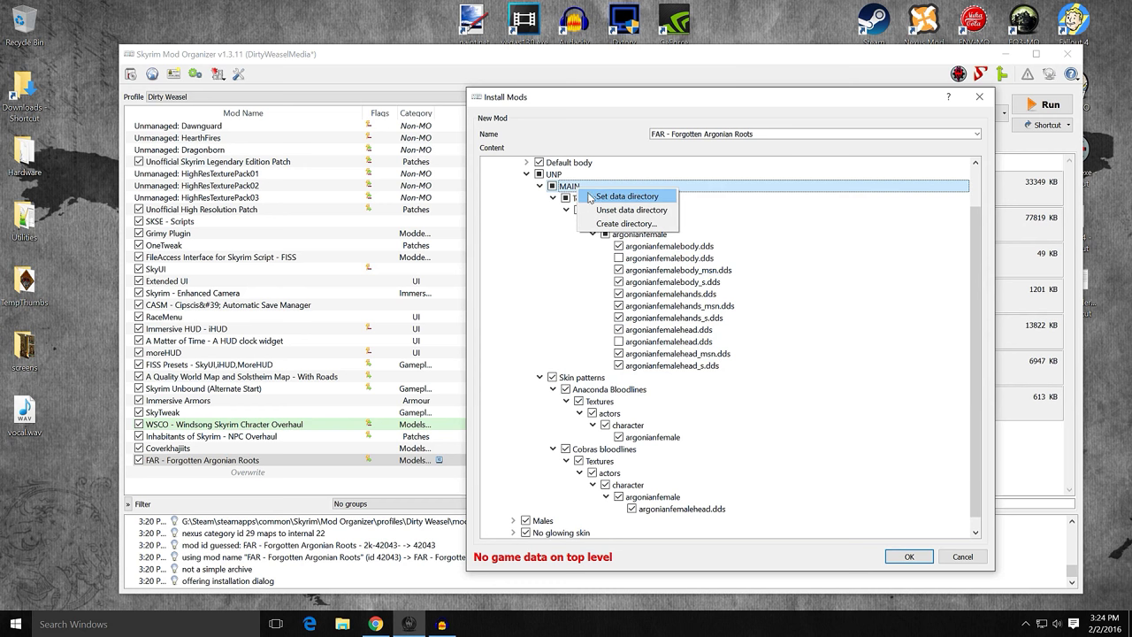
{"action": "left_click", "coordinate": [595, 199]}
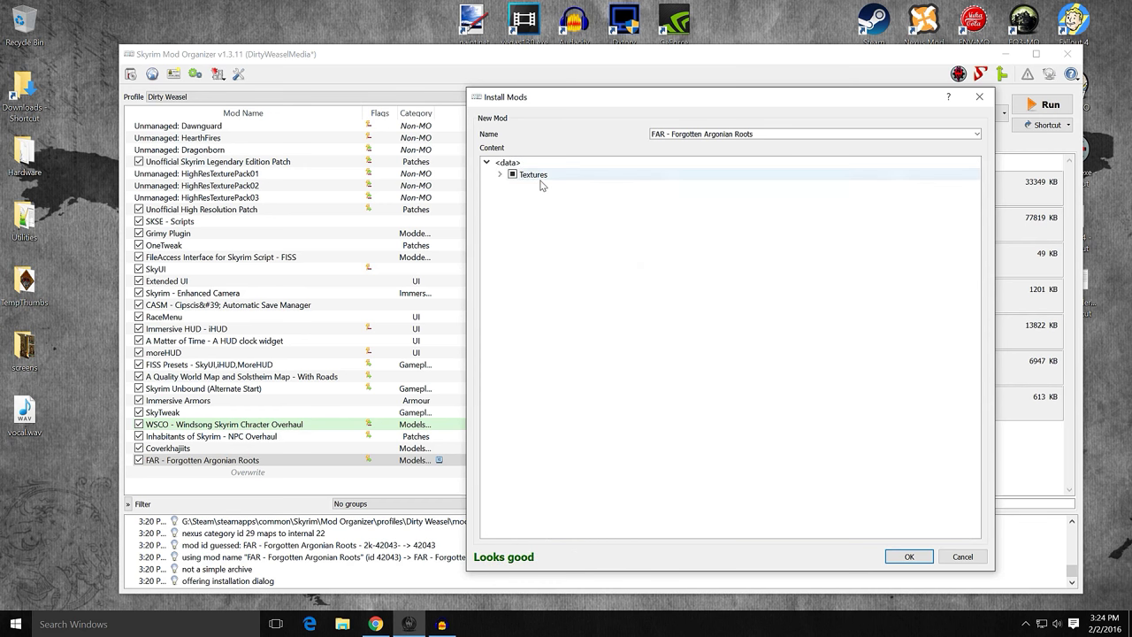
{"action": "left_click", "coordinate": [909, 557]}
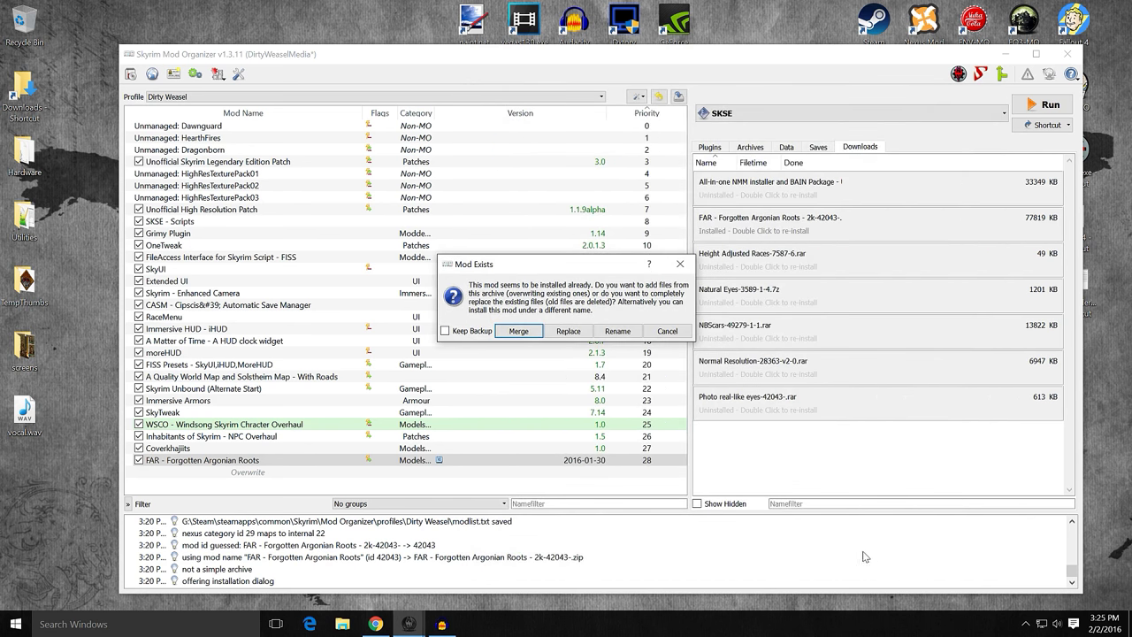
{"action": "left_click", "coordinate": [518, 330]}
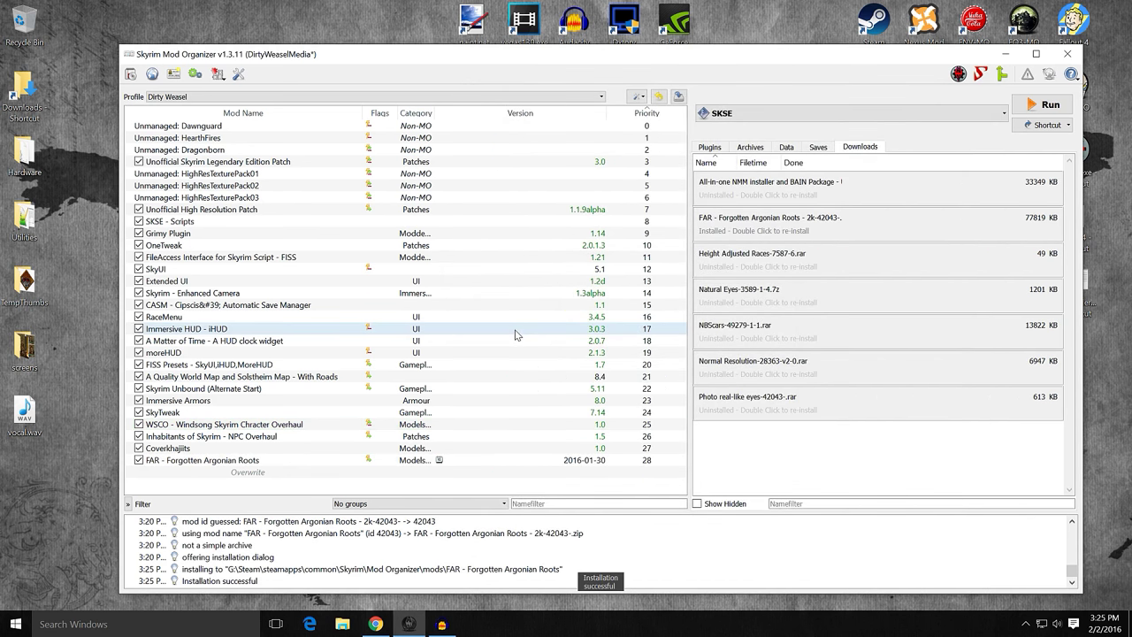
Show the installed FAR mod's file tree with argonianfemale and argonianmale expanded, widening the window and name column to show full file names
{"action": "double_click", "coordinate": [322, 462]}
{"action": "left_click", "coordinate": [757, 240]}
{"action": "left_click", "coordinate": [722, 240]}
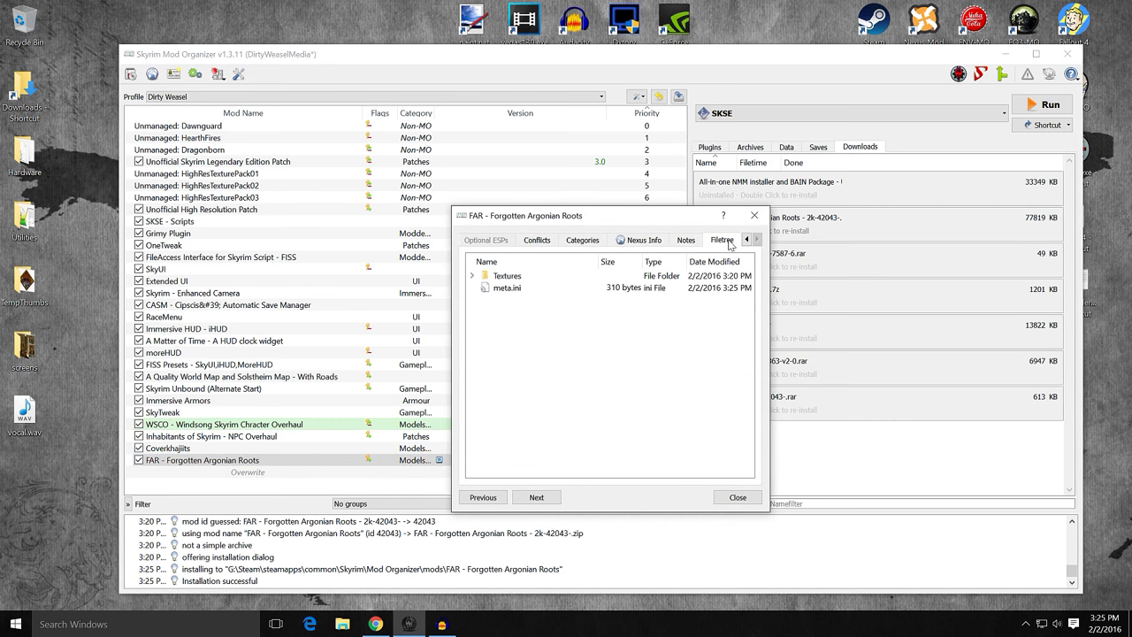
{"action": "left_click", "coordinate": [472, 275]}
{"action": "left_click", "coordinate": [486, 289]}
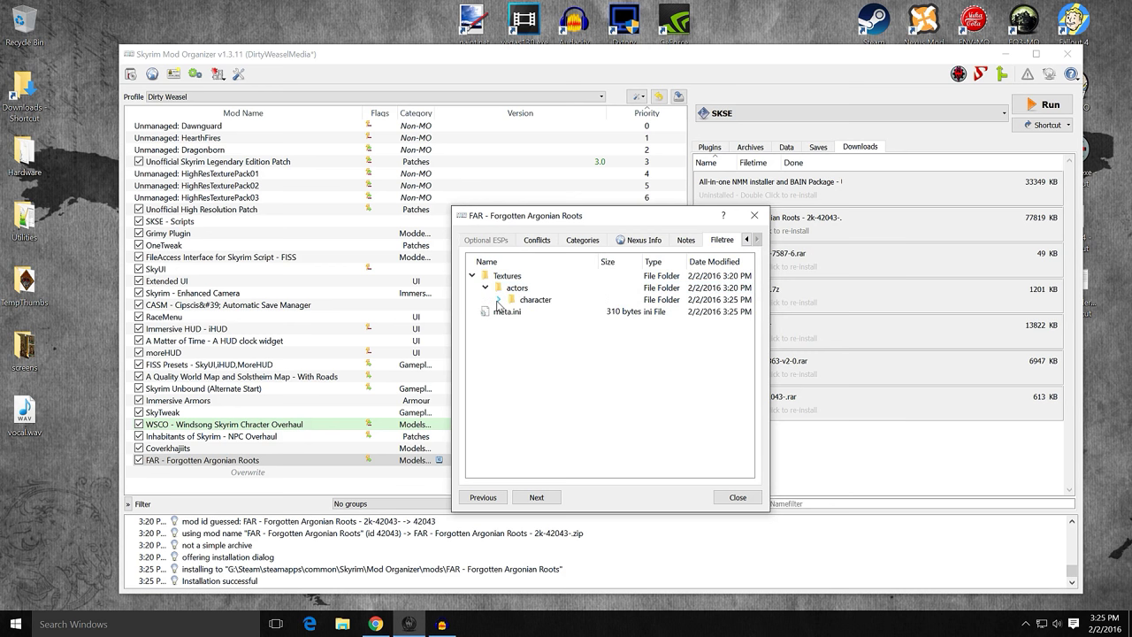
{"action": "left_click", "coordinate": [497, 300]}
{"action": "left_click", "coordinate": [513, 313]}
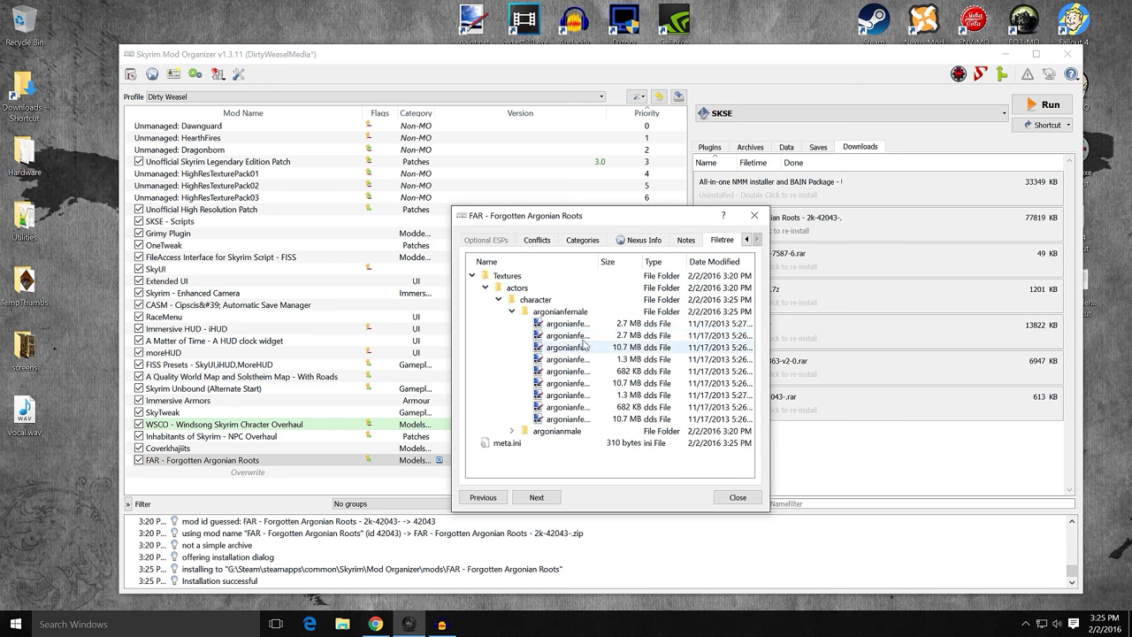
{"action": "left_click_drag", "start_coordinate": [767, 285], "coordinate": [964, 283]}
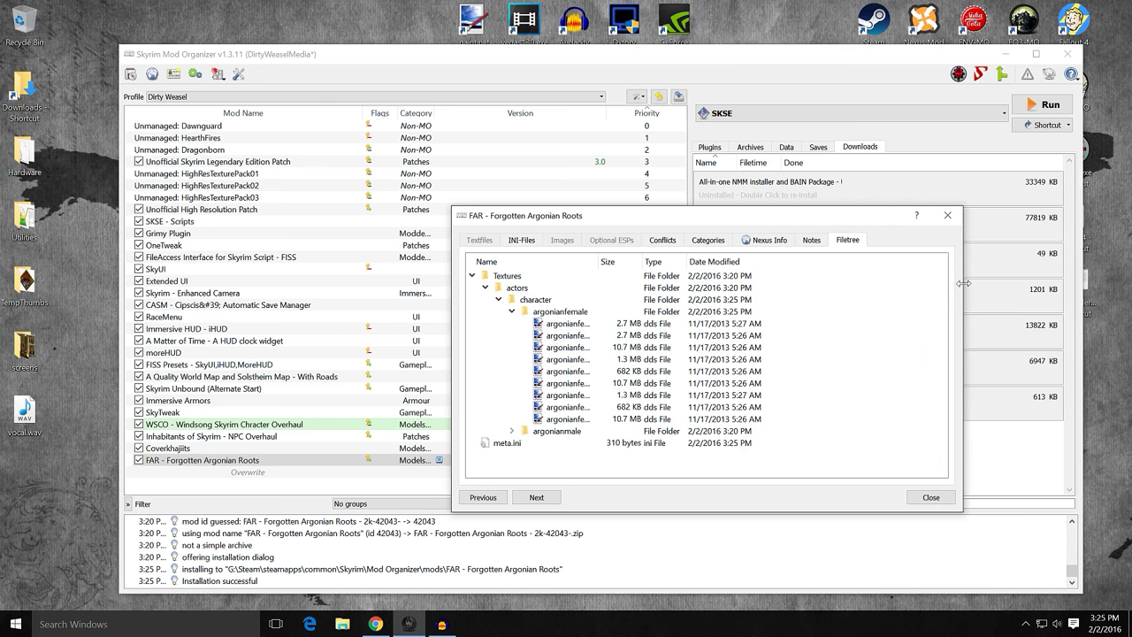
{"action": "left_click", "coordinate": [512, 431]}
{"action": "mouse_move", "coordinate": [940, 347]}
{"action": "left_mouse_down"}
{"action": "mouse_move", "coordinate": [937, 407]}
{"action": "mouse_move", "coordinate": [938, 325]}
{"action": "left_mouse_up"}
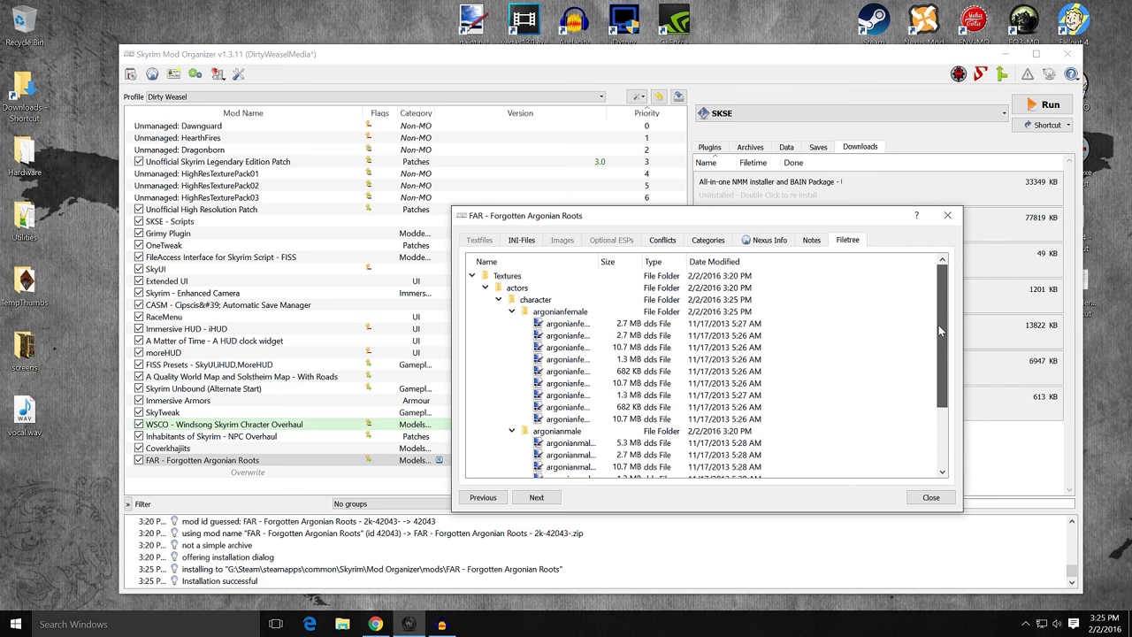
{"action": "left_click_drag", "start_coordinate": [599, 262], "coordinate": [700, 267]}
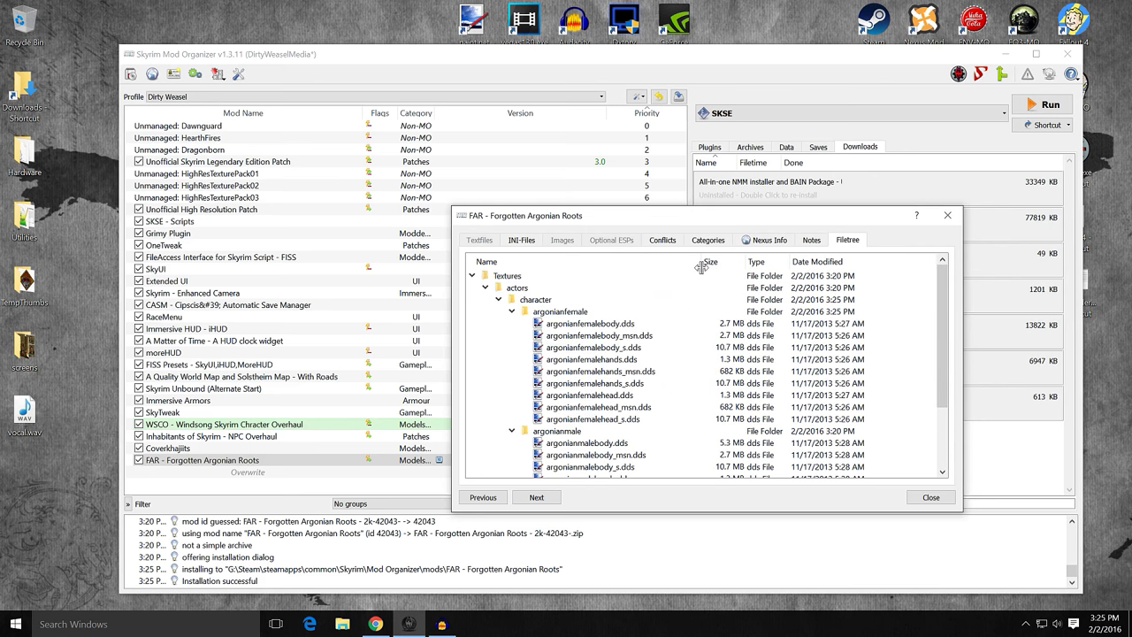
View the installed argonianfemalebody.dds from the FAR mod's file tree in paint.net and close the image
{"action": "right_click", "coordinate": [619, 324]}
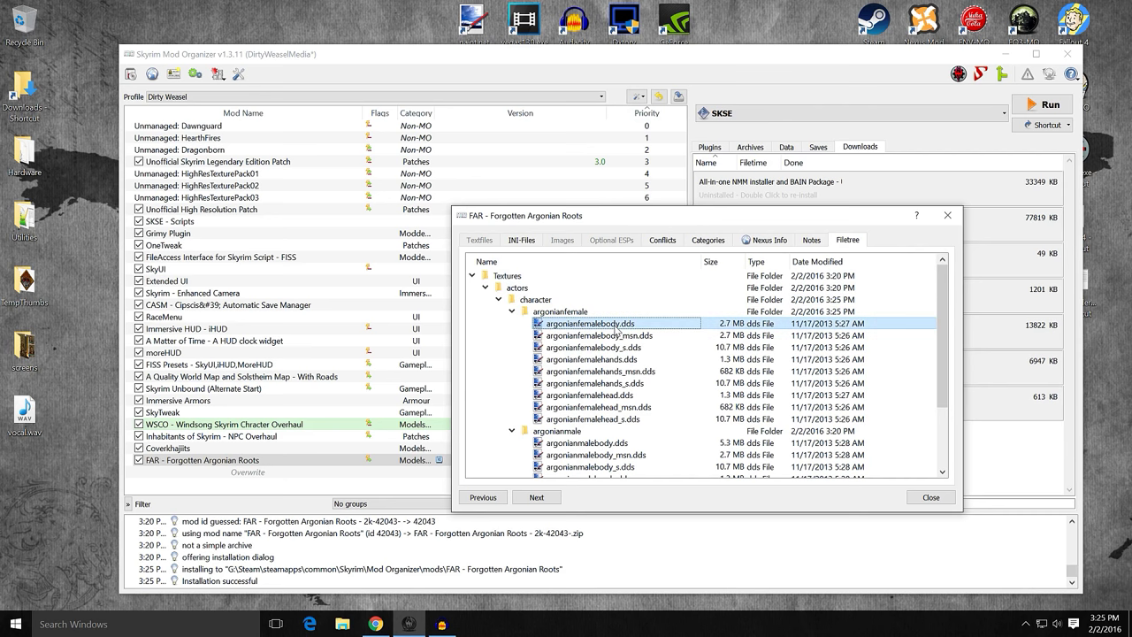
{"action": "left_click", "coordinate": [642, 335]}
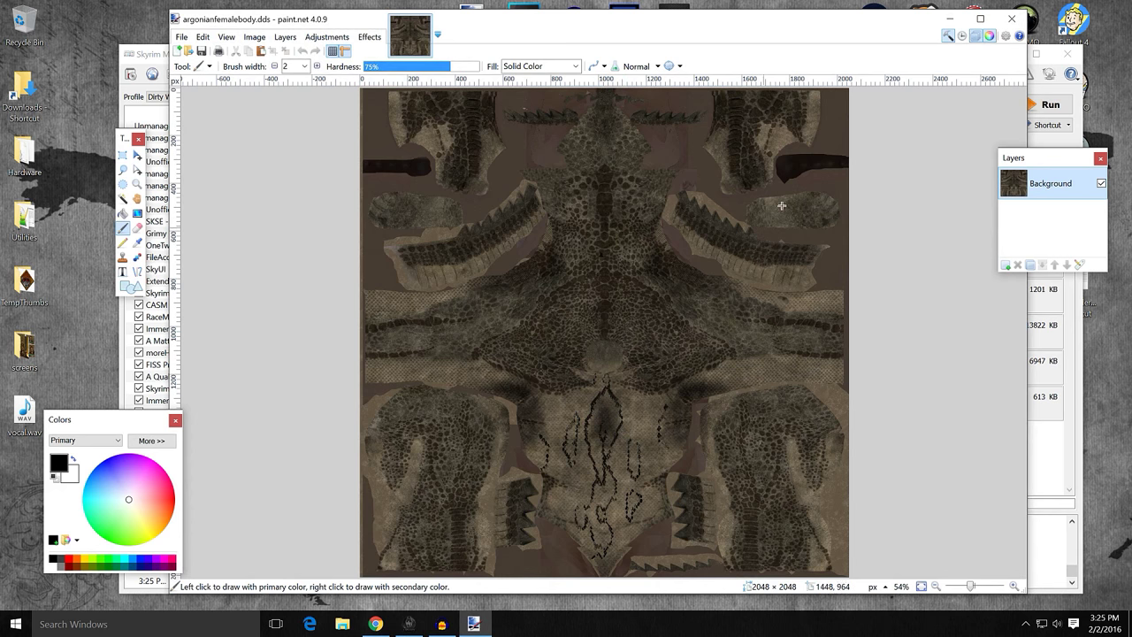
{"action": "left_click", "coordinate": [1012, 19]}
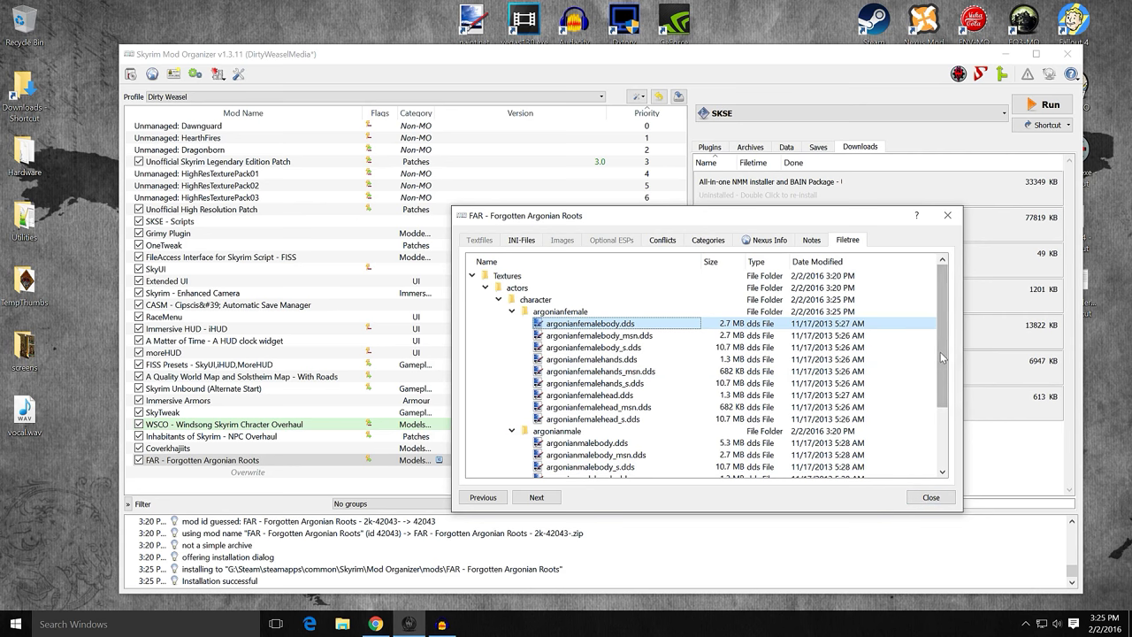
Review the installed argonianfemale and argonianmale texture files in the FAR mod, then close its information window
{"action": "mouse_move", "coordinate": [940, 352]}
{"action": "left_mouse_down"}
{"action": "mouse_move", "coordinate": [941, 372]}
{"action": "mouse_move", "coordinate": [941, 357]}
{"action": "left_mouse_up"}
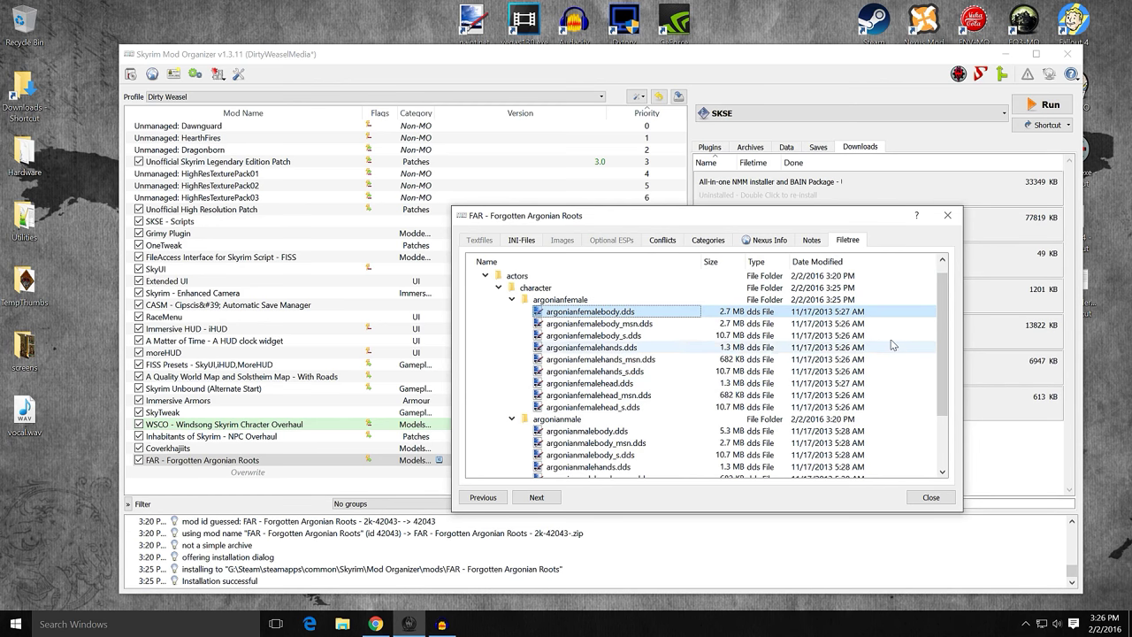
{"action": "mouse_move", "coordinate": [942, 305]}
{"action": "left_mouse_down"}
{"action": "mouse_move", "coordinate": [942, 349]}
{"action": "mouse_move", "coordinate": [941, 310]}
{"action": "left_mouse_up"}
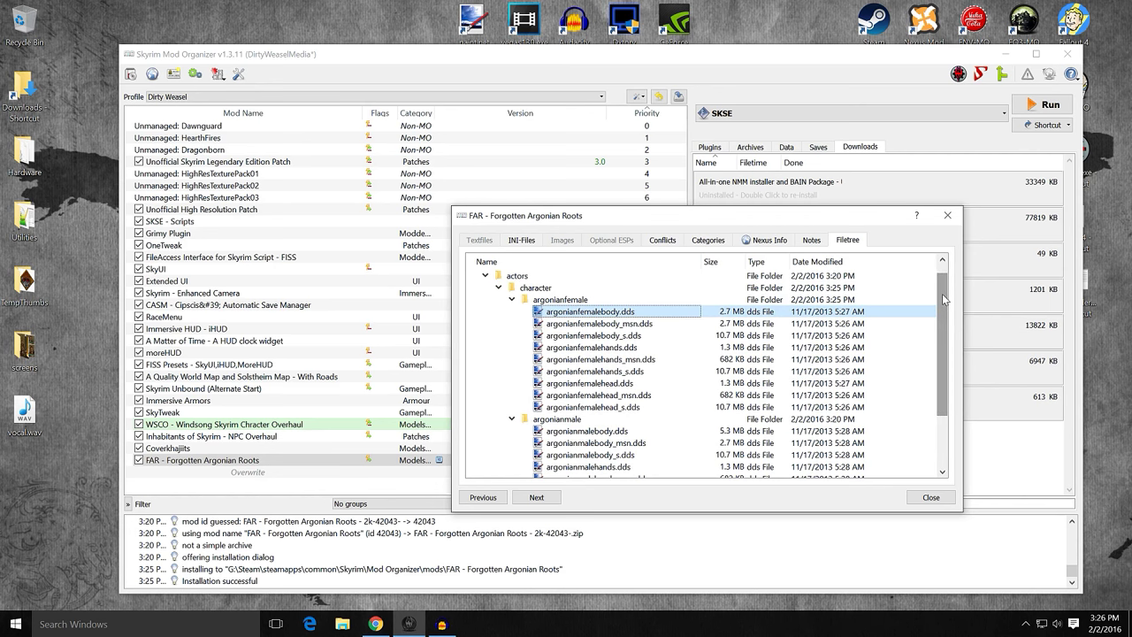
{"action": "left_click_drag", "start_coordinate": [942, 295], "coordinate": [942, 334]}
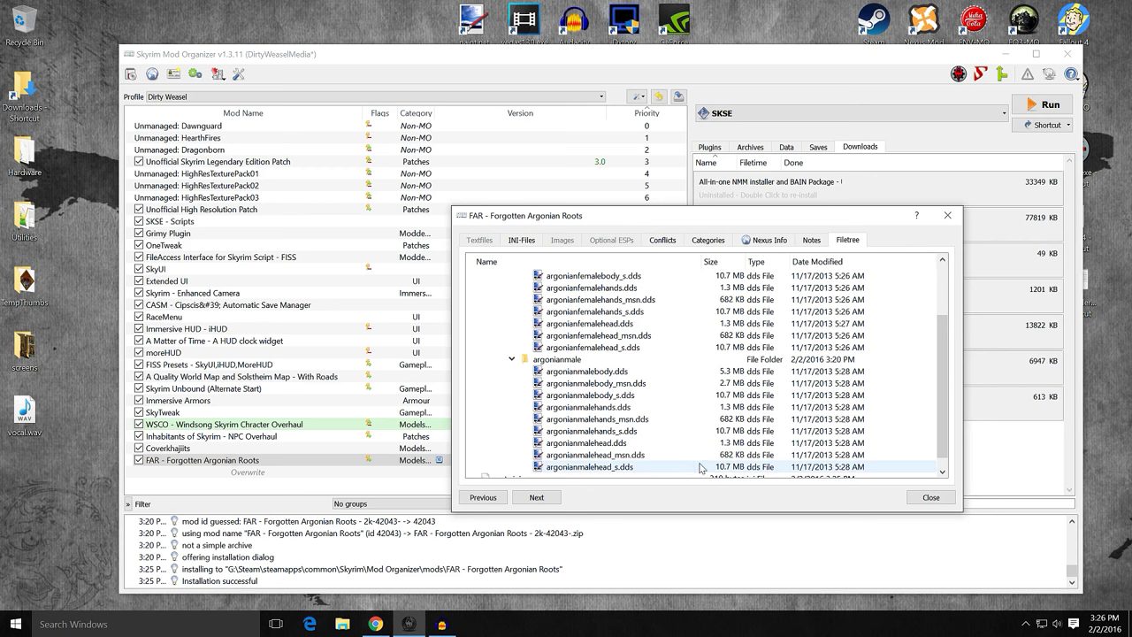
{"action": "left_click", "coordinate": [921, 498]}
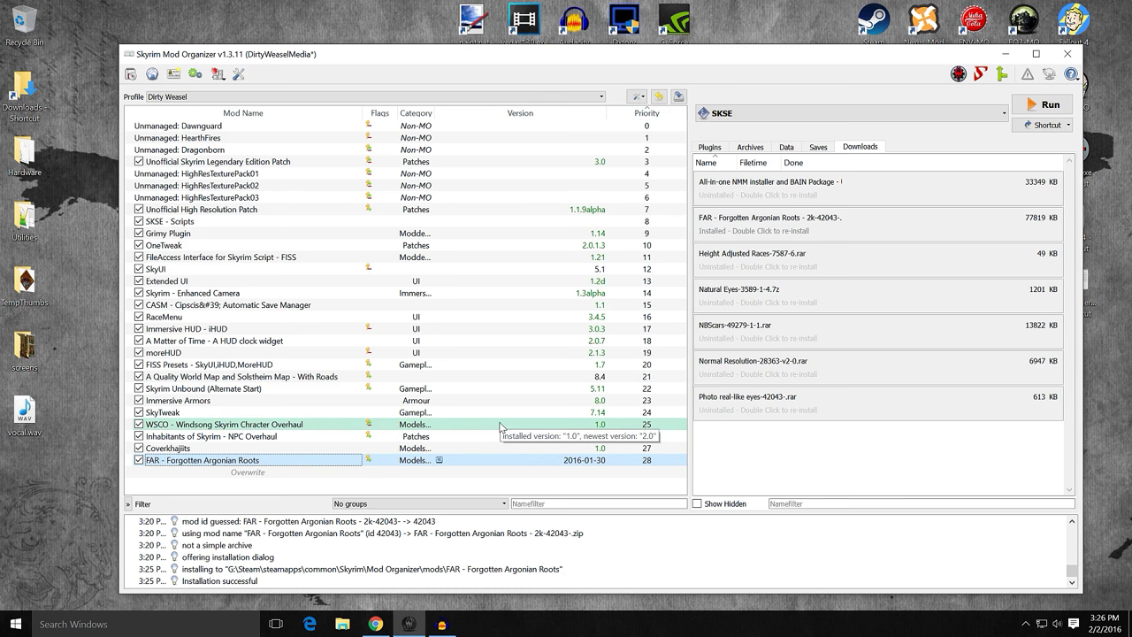
Check the plugin list and remove the FAR - Forgotten Argonian Roots - 2k archive from the downloads view
{"action": "left_click", "coordinate": [710, 148]}
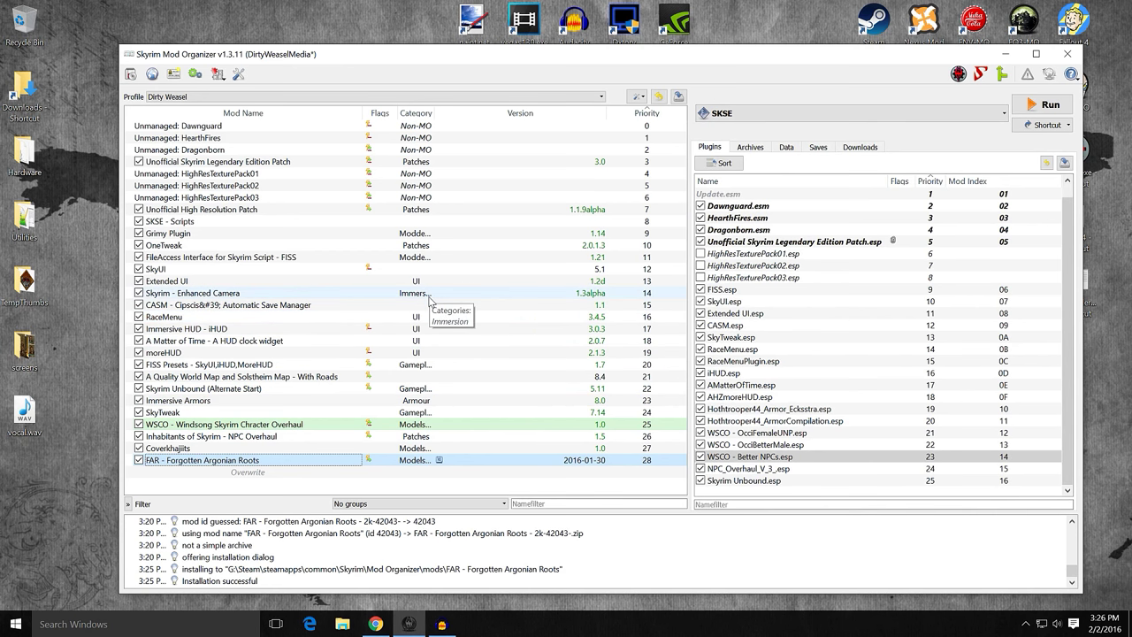
{"action": "left_click", "coordinate": [850, 148]}
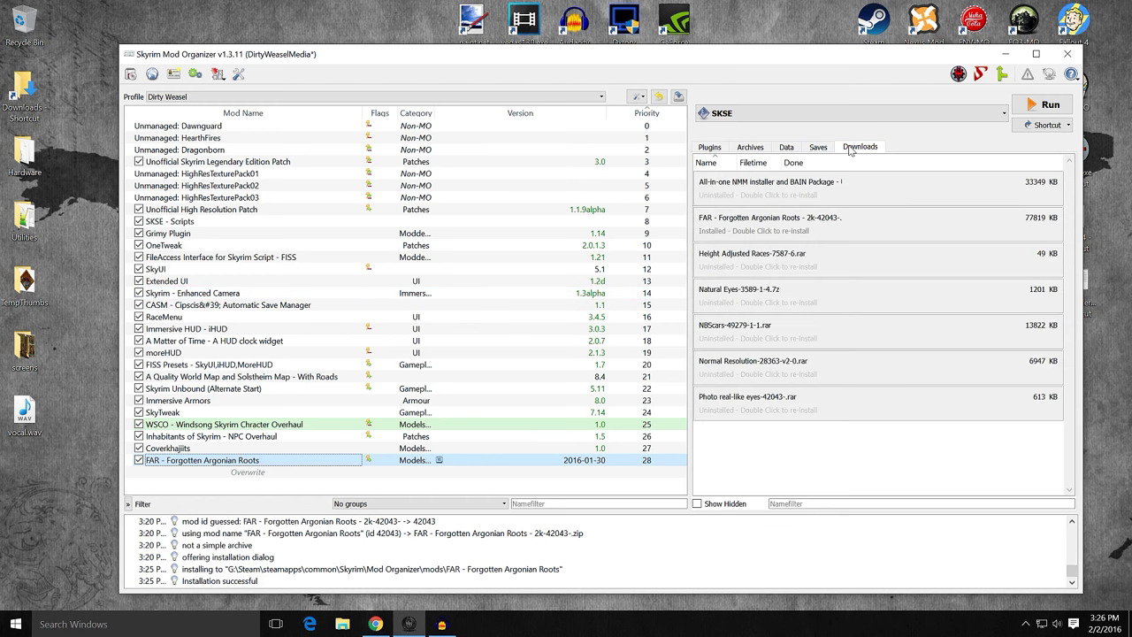
{"action": "right_click", "coordinate": [819, 232]}
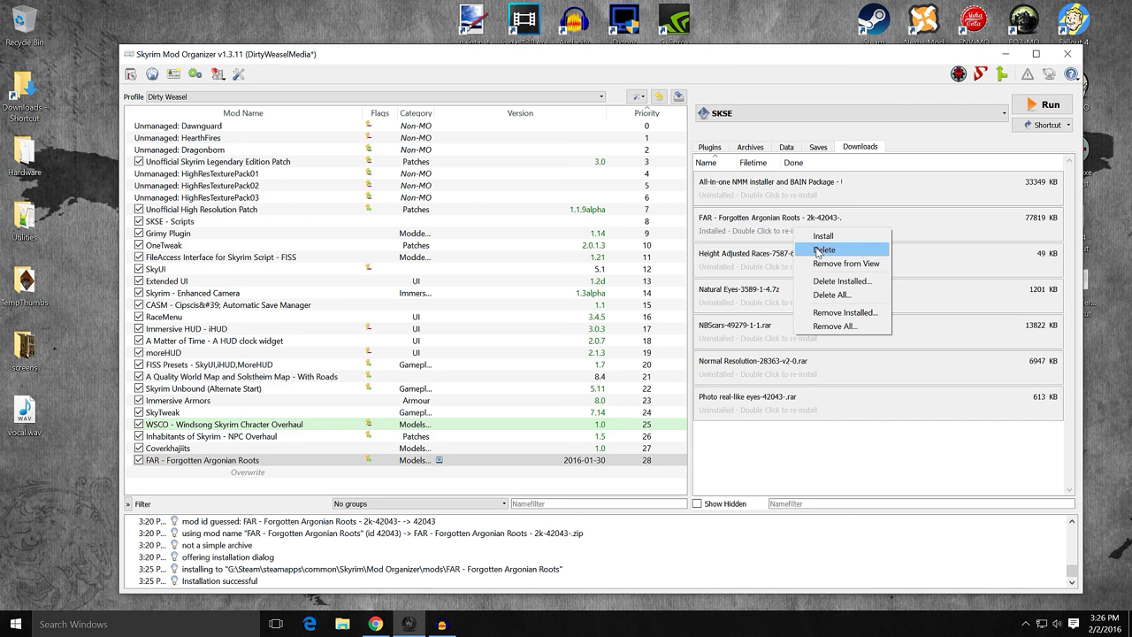
{"action": "left_click", "coordinate": [823, 264]}
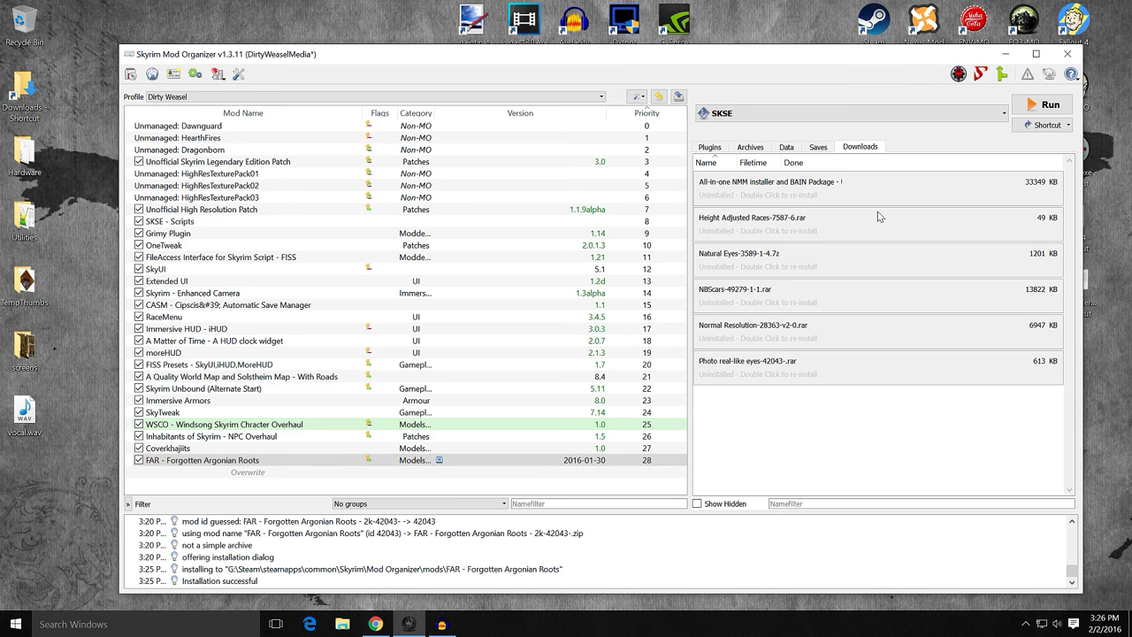
{"action": "mouse_move", "coordinate": [878, 215]}
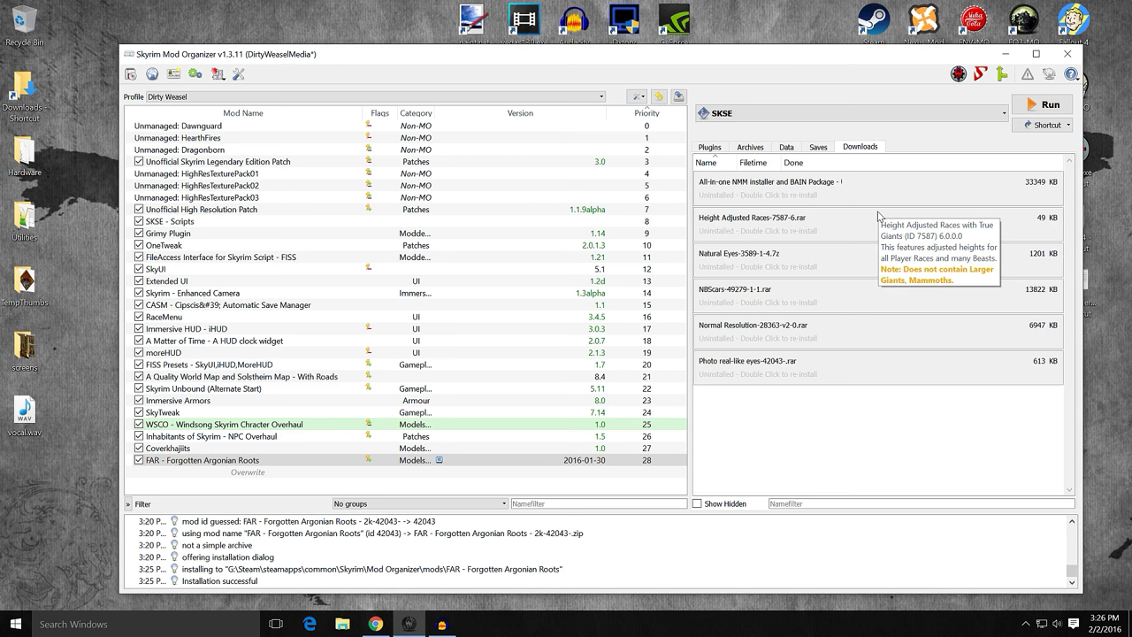